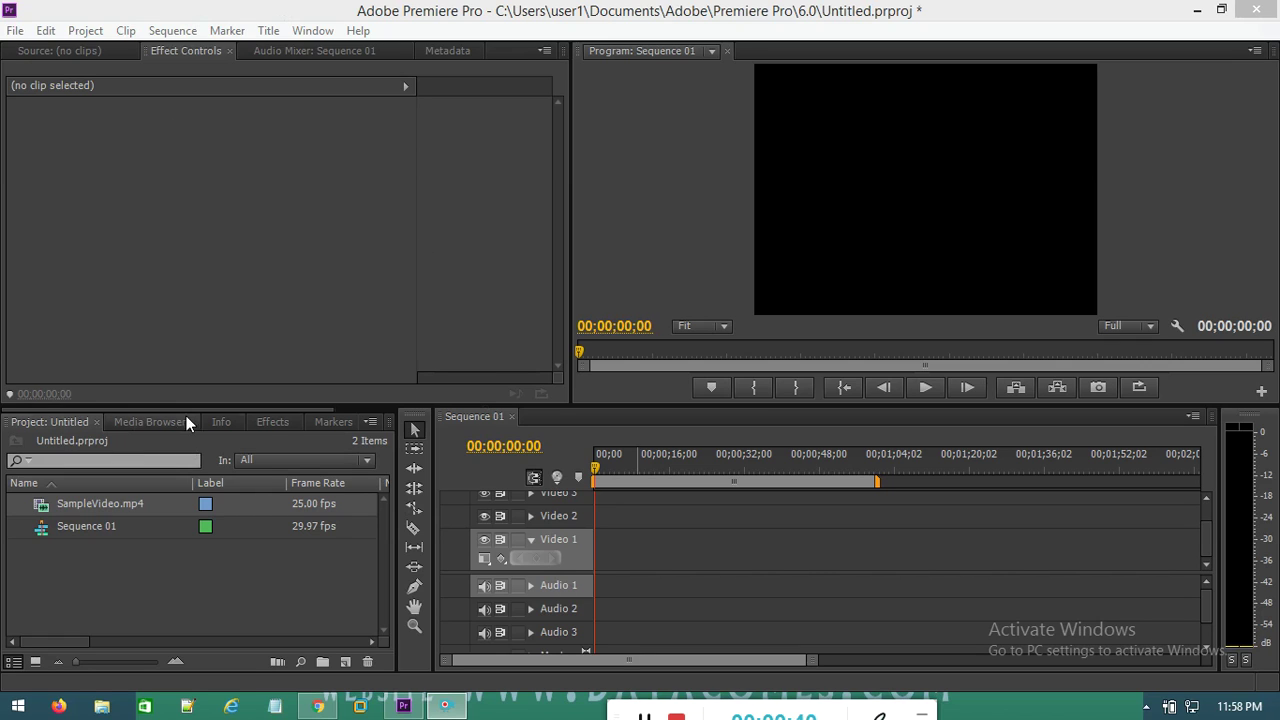
{"action": "left_click", "coordinate": [279, 423]}
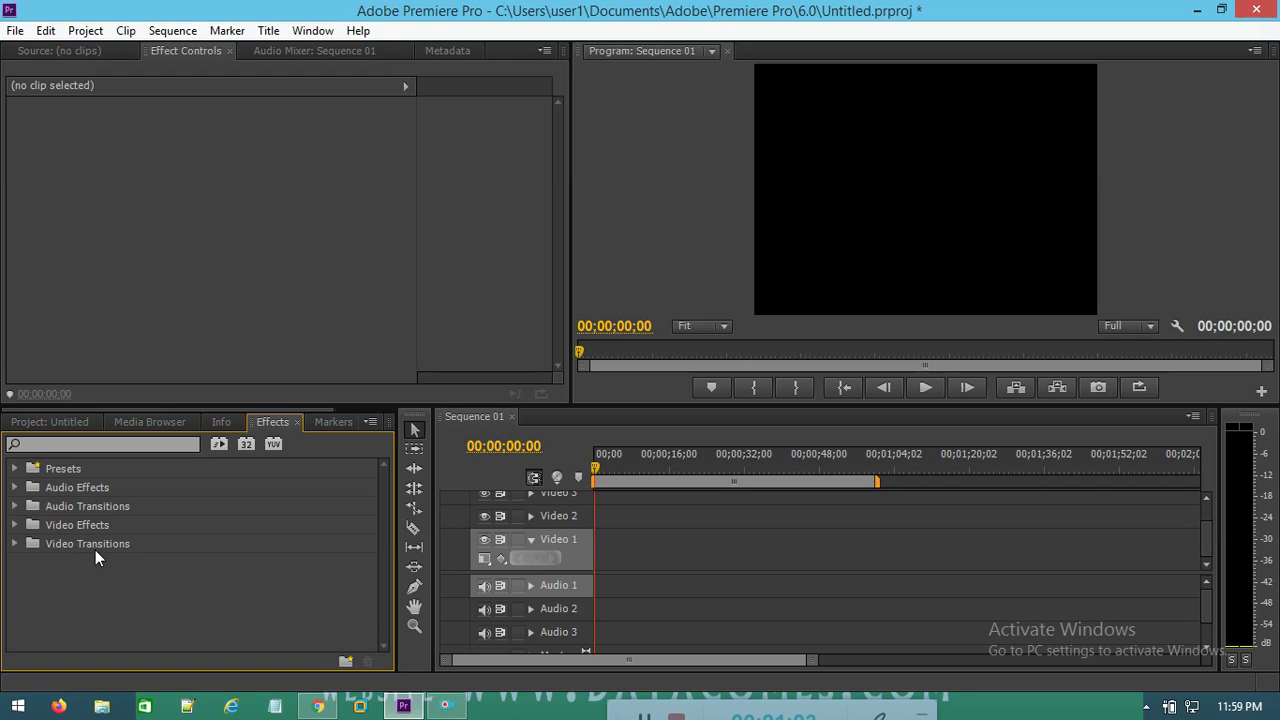
{"action": "left_click", "coordinate": [114, 174]}
{"action": "left_click", "coordinate": [88, 422]}
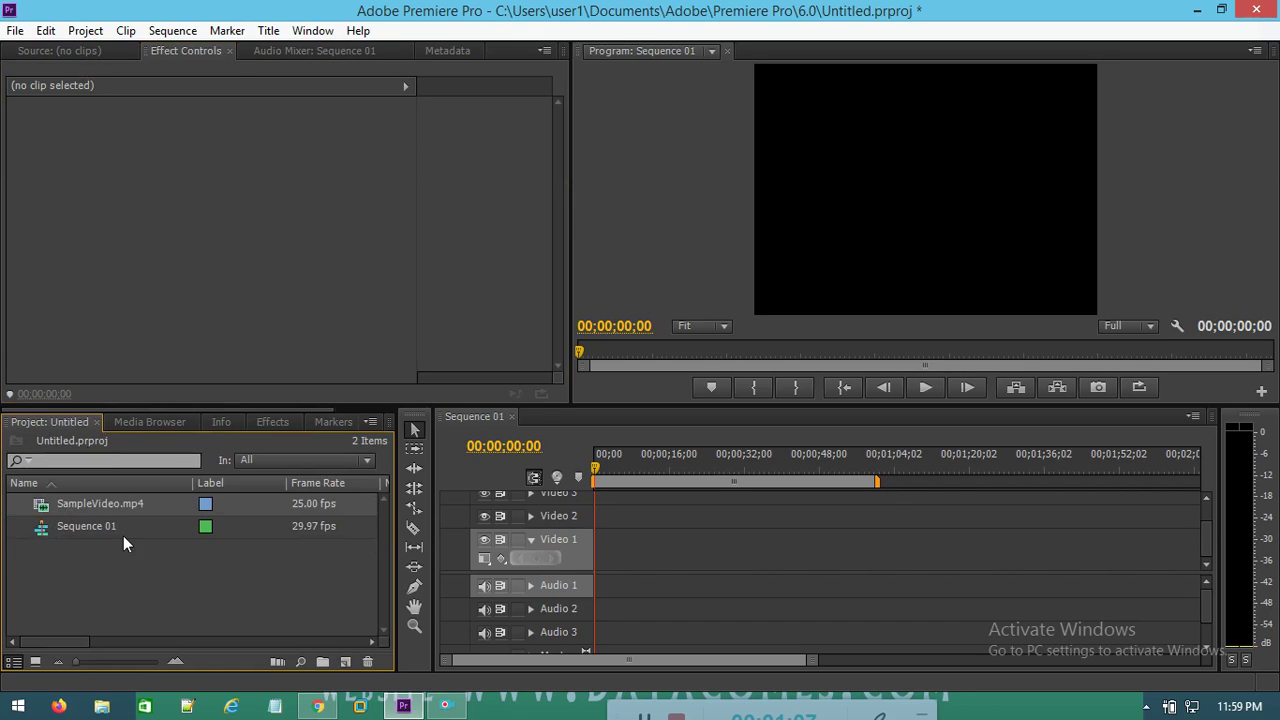
Step: Load SampleVideo.mp4 into the source monitor and place only its video at the start of Video 1, changing the sequence settings to match
{"action": "left_click", "coordinate": [86, 525]}
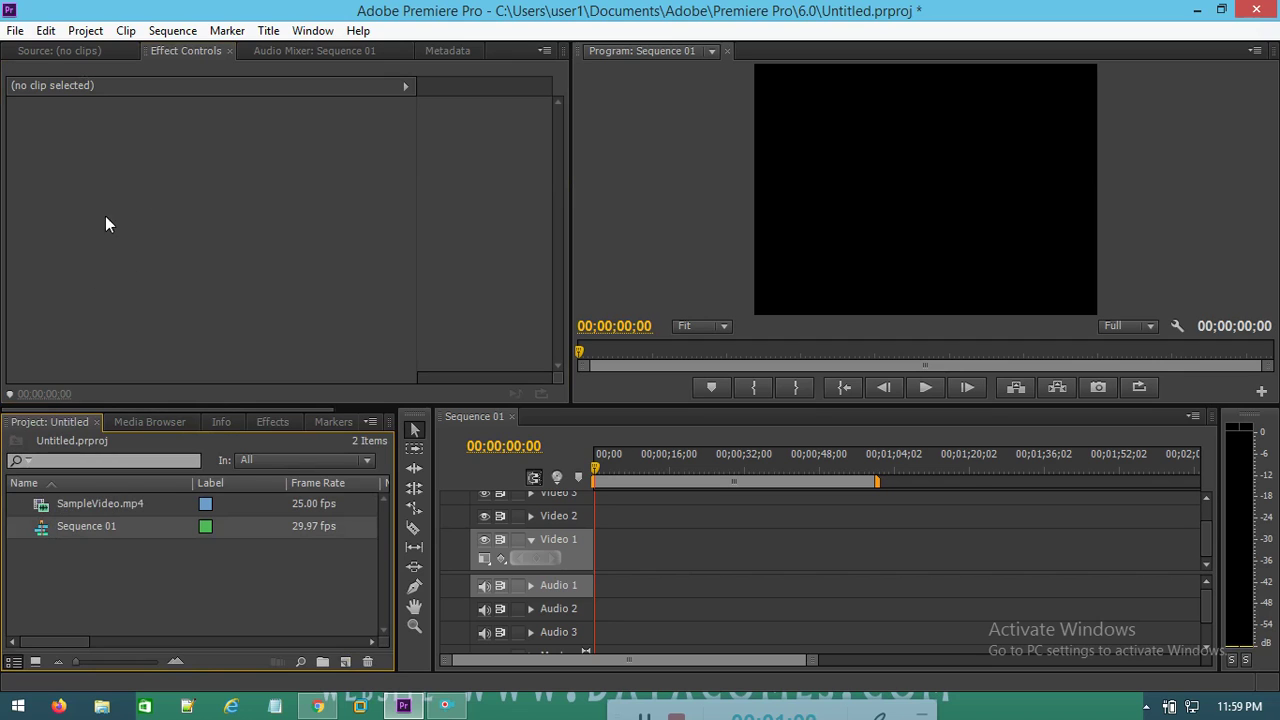
{"action": "left_click_drag", "start_coordinate": [98, 505], "coordinate": [85, 125]}
{"action": "left_click_drag", "start_coordinate": [77, 54], "coordinate": [185, 367]}
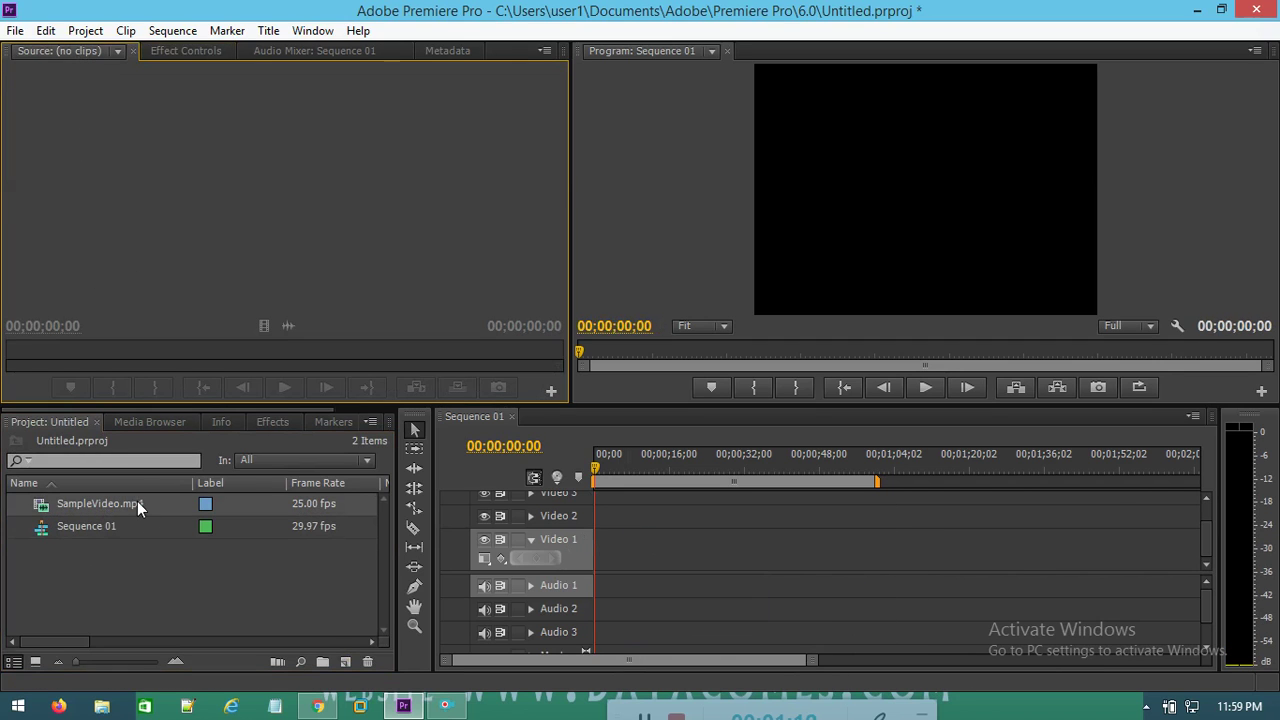
{"action": "left_click_drag", "start_coordinate": [101, 500], "coordinate": [297, 263]}
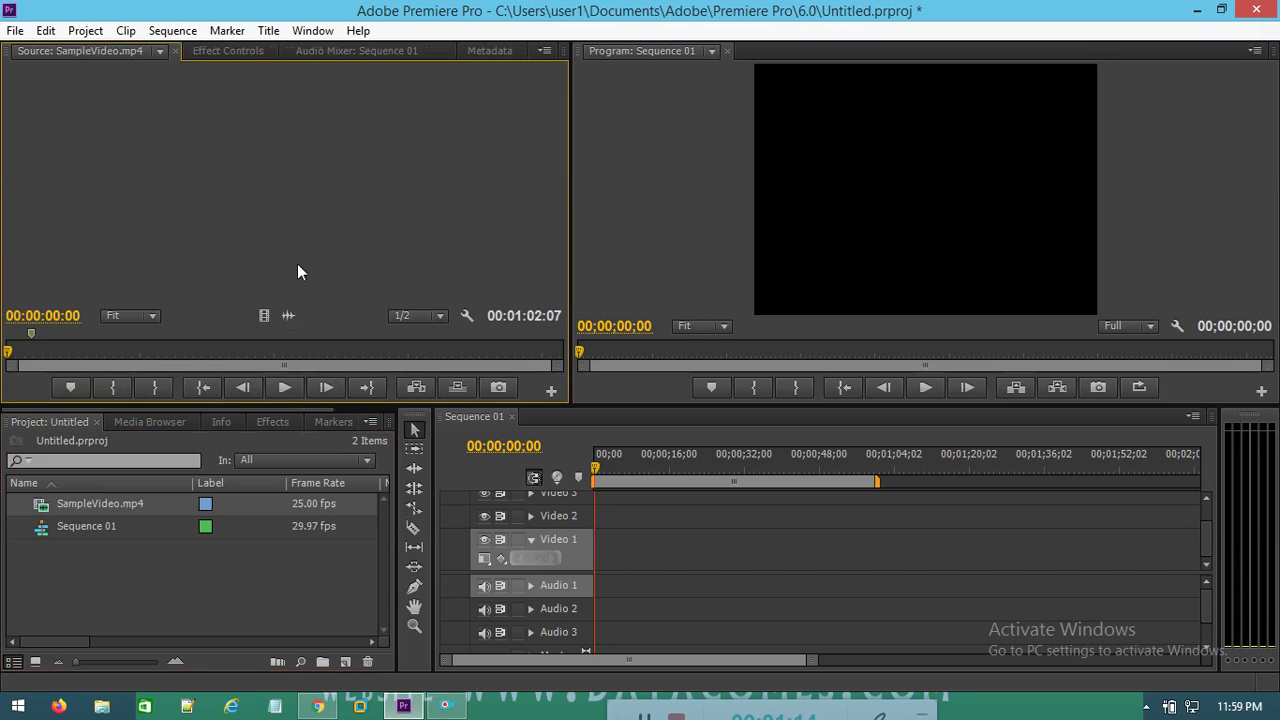
{"action": "left_click_drag", "start_coordinate": [264, 315], "coordinate": [598, 548]}
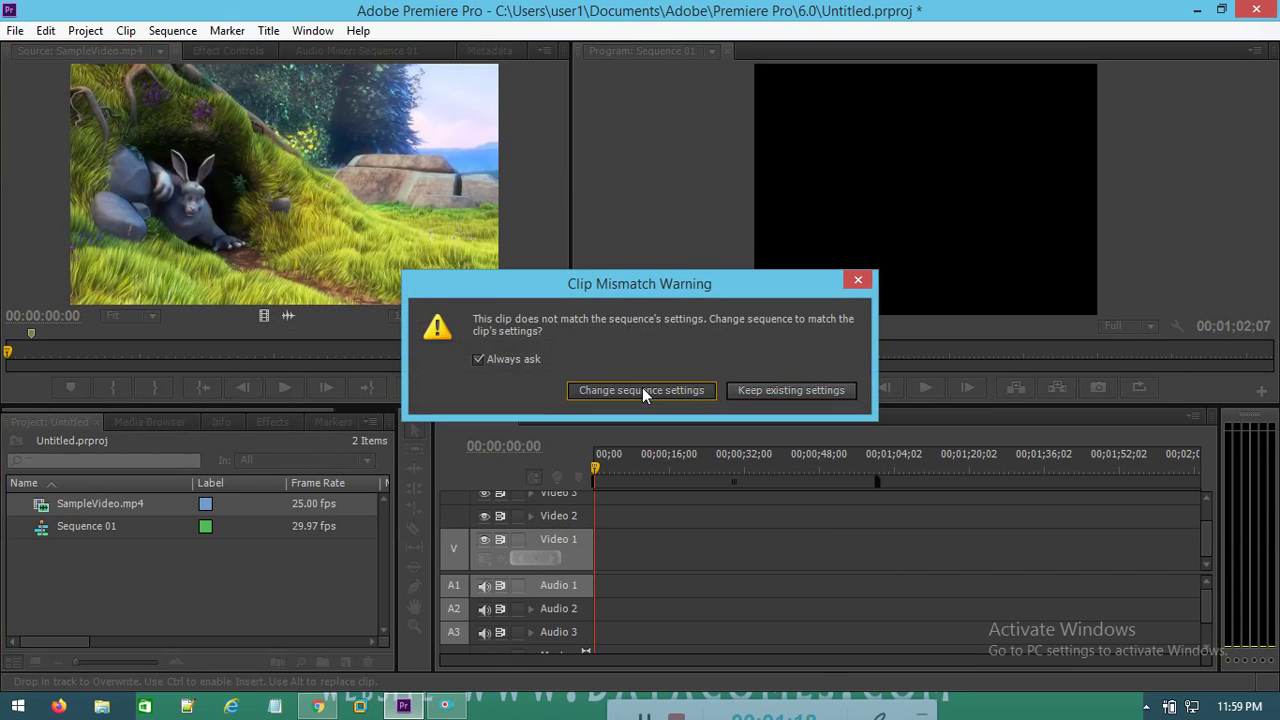
{"action": "left_click", "coordinate": [642, 390]}
Step: Import the RAW FOOTAGE - Color Grading - 06 DRONE SHOTS.mp4 clip and load it into the source monitor
{"action": "double_click", "coordinate": [90, 612]}
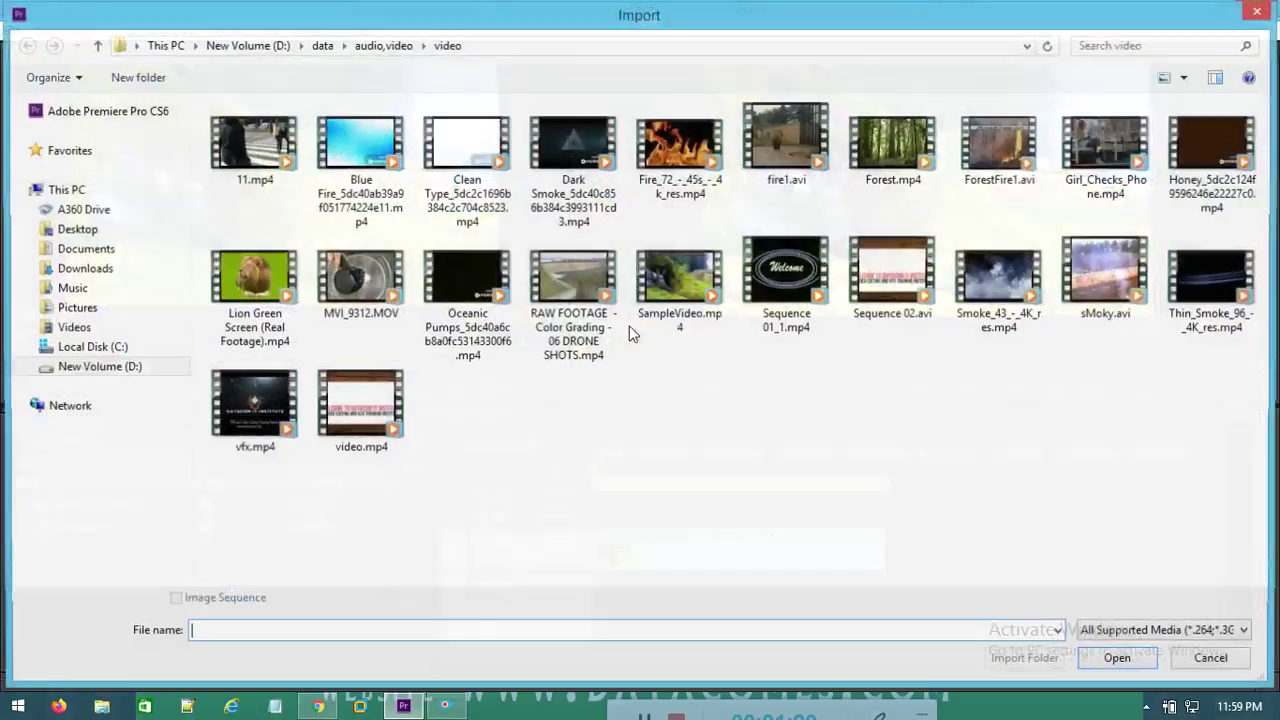
{"action": "double_click", "coordinate": [573, 290]}
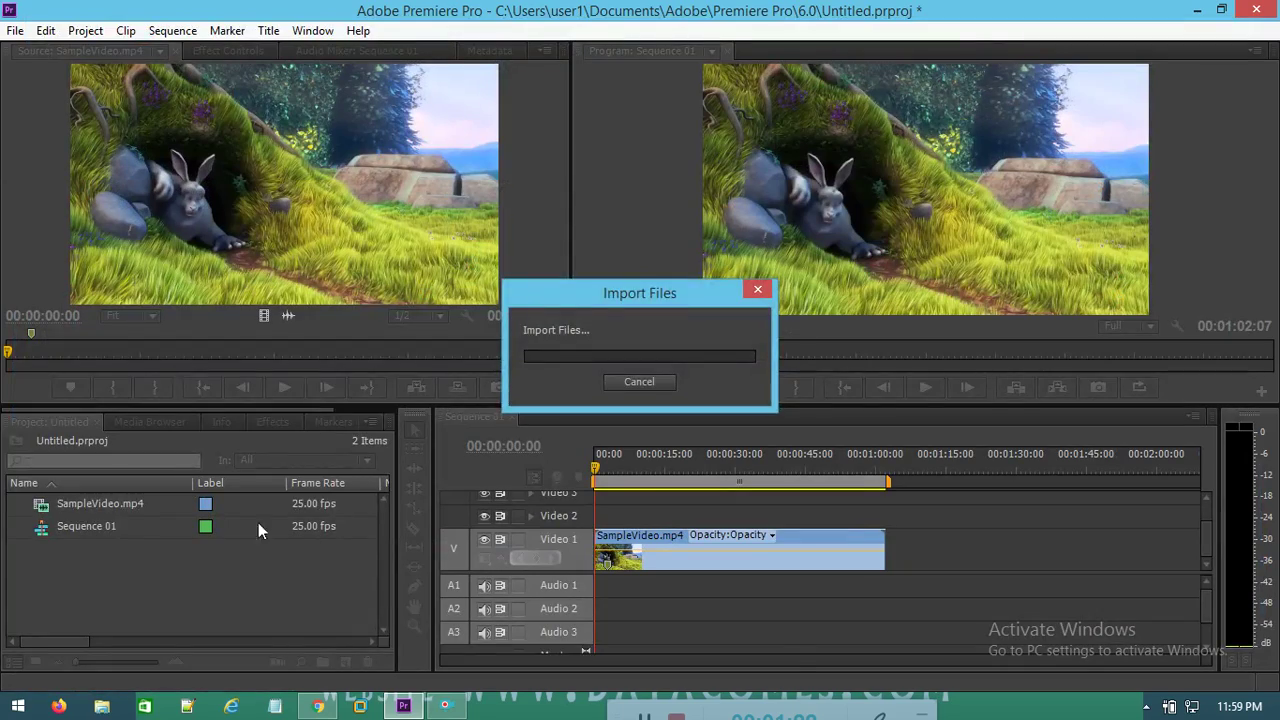
{"action": "left_click_drag", "start_coordinate": [89, 502], "coordinate": [240, 150]}
{"action": "left_click_drag", "start_coordinate": [267, 326], "coordinate": [165, 284]}
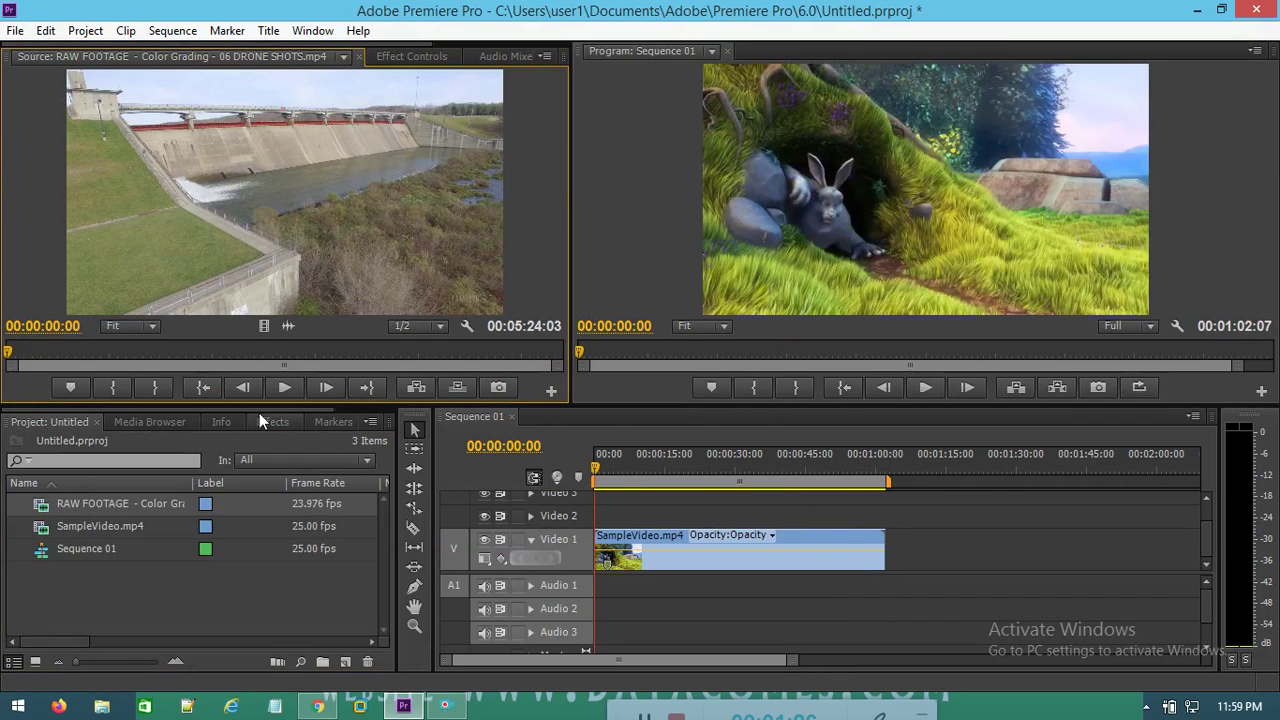
Step: Mark the drone footage with an in point at 00:02:10:10 and an out point at 00:03:16:11
{"action": "left_click_drag", "start_coordinate": [113, 354], "coordinate": [229, 354]}
{"action": "left_click", "coordinate": [120, 388]}
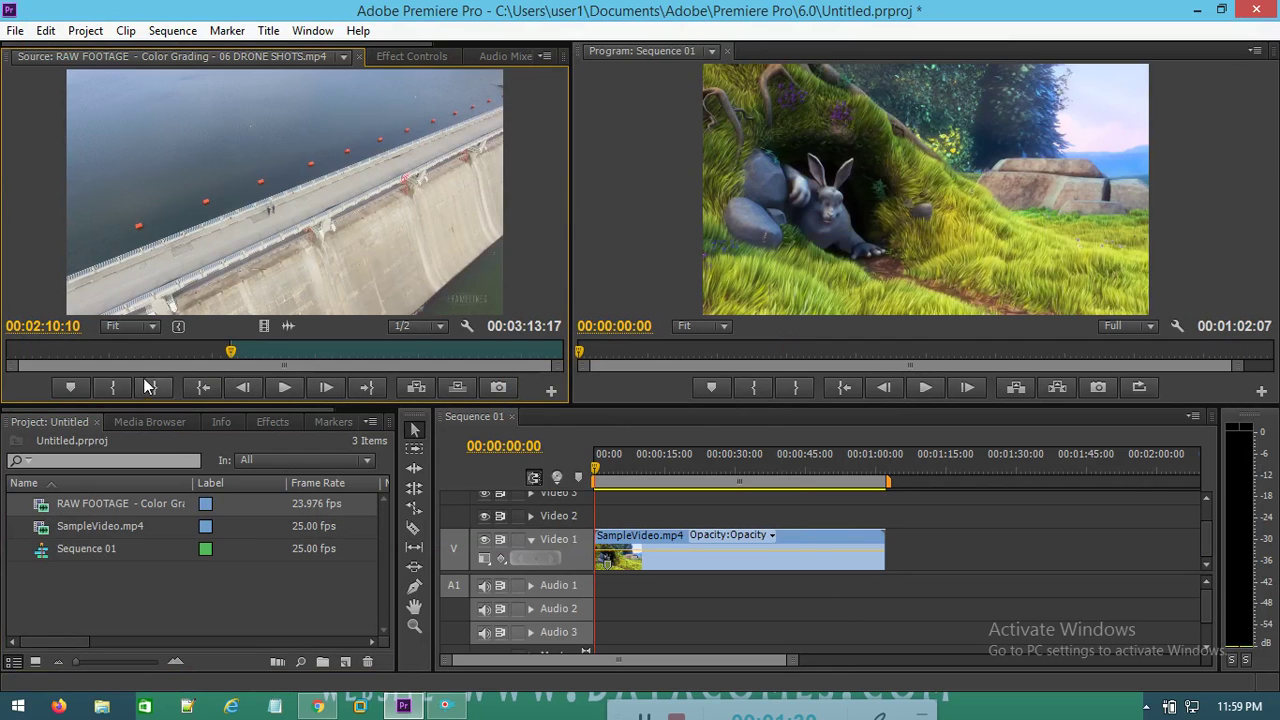
{"action": "left_click", "coordinate": [345, 352]}
{"action": "left_click", "coordinate": [158, 386]}
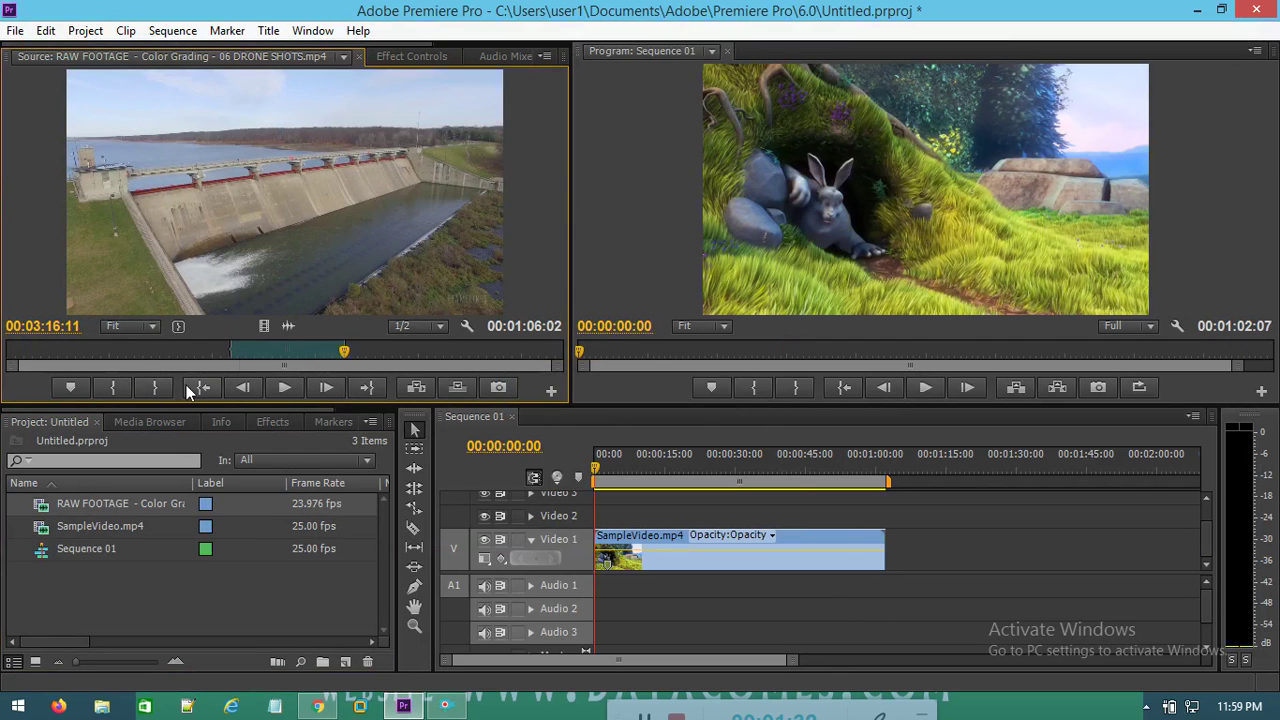
Step: Place only the video of the marked drone footage directly after SampleVideo.mp4 on Video 1
{"action": "left_click_drag", "start_coordinate": [265, 326], "coordinate": [879, 547]}
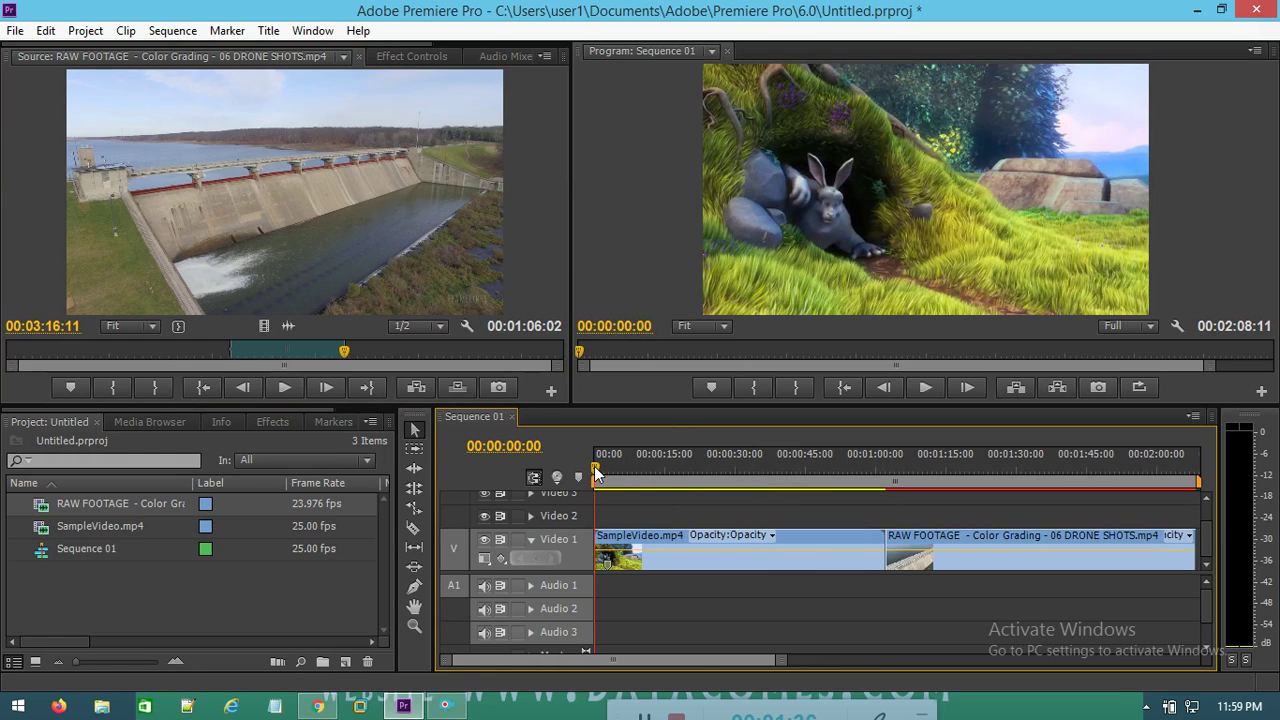
{"action": "left_click_drag", "start_coordinate": [597, 474], "coordinate": [582, 550]}
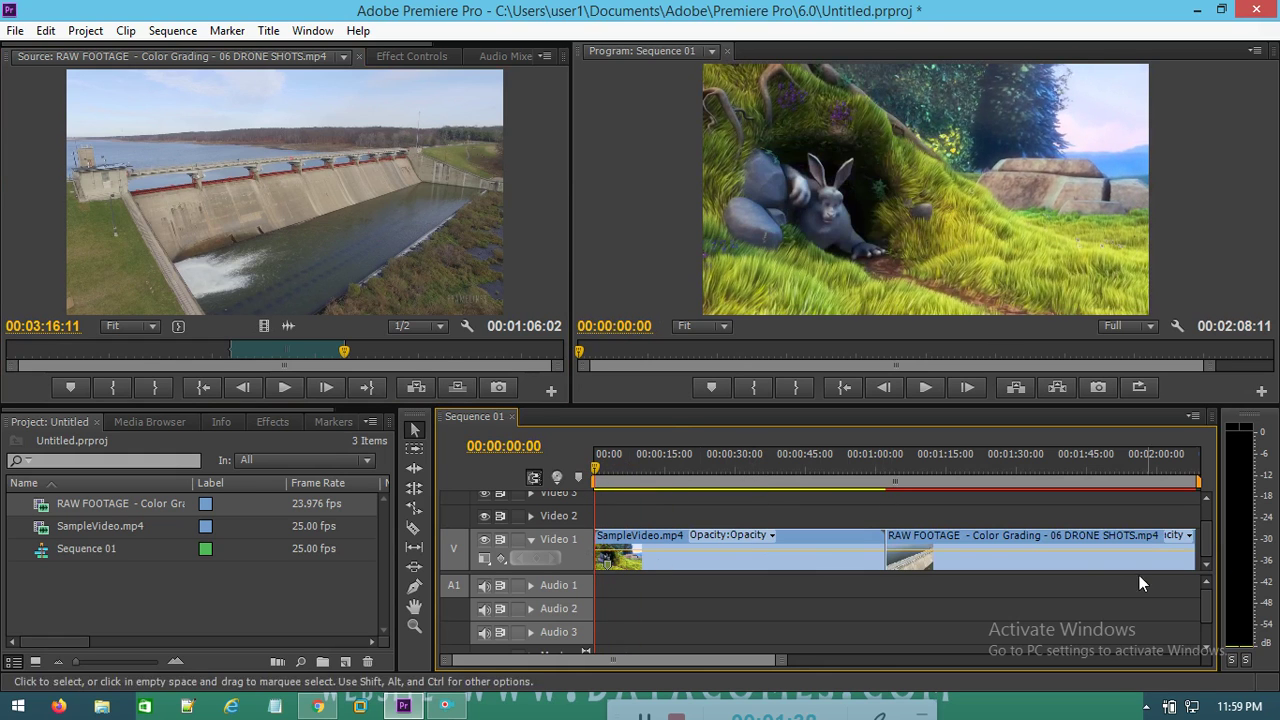
{"action": "left_click_drag", "start_coordinate": [773, 660], "coordinate": [794, 660]}
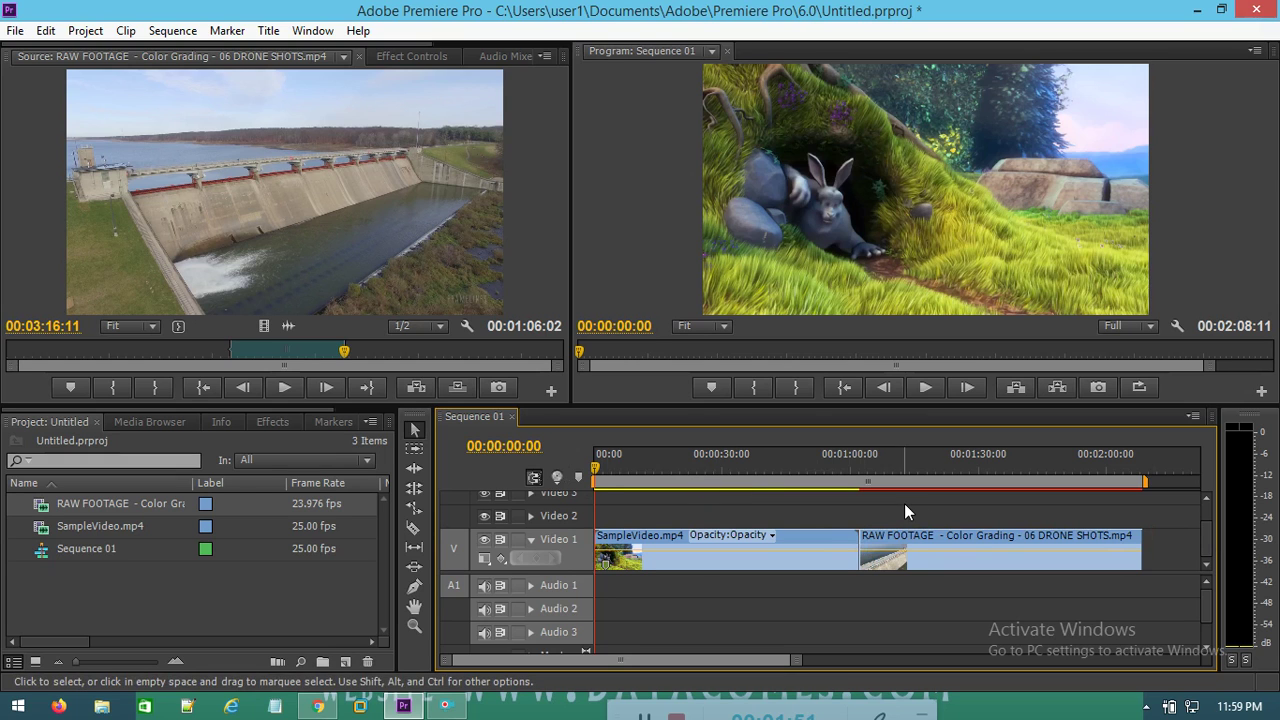
Step: Preview the sequence at its beginning, at the cut between the two clips and at its end, and return the playhead to the start
{"action": "left_click", "coordinate": [925, 387]}
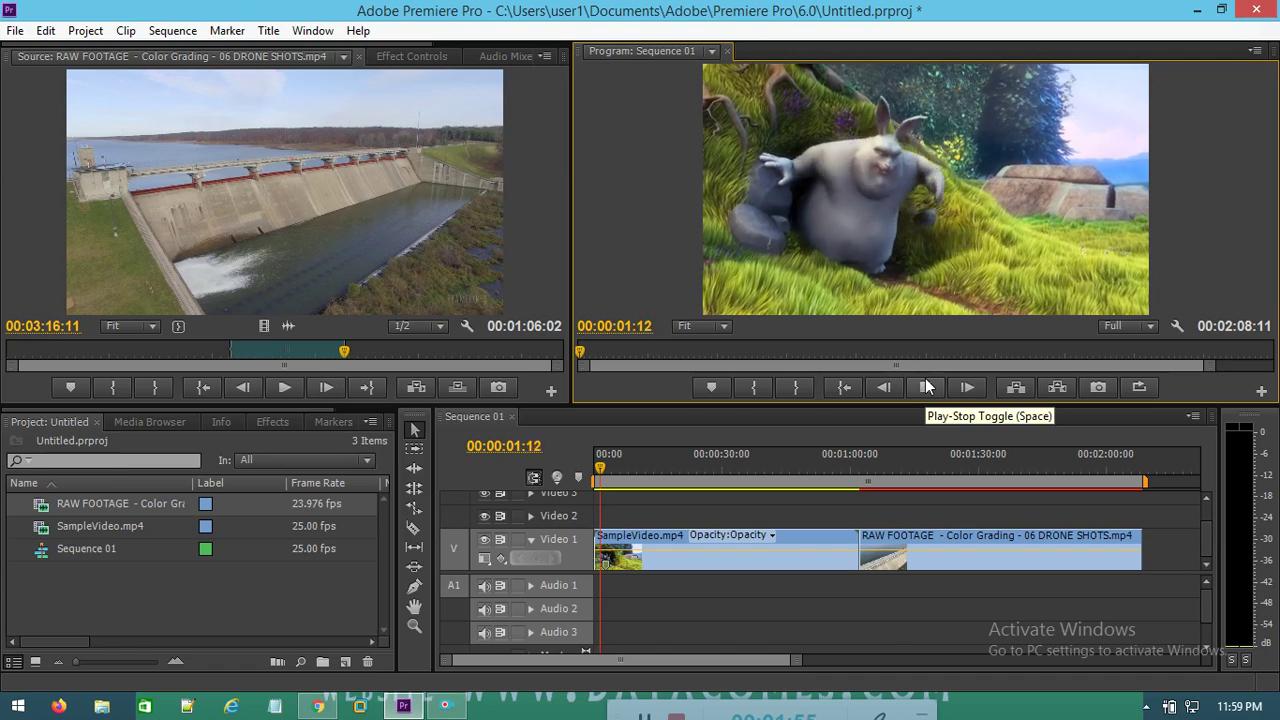
{"action": "left_click", "coordinate": [927, 384]}
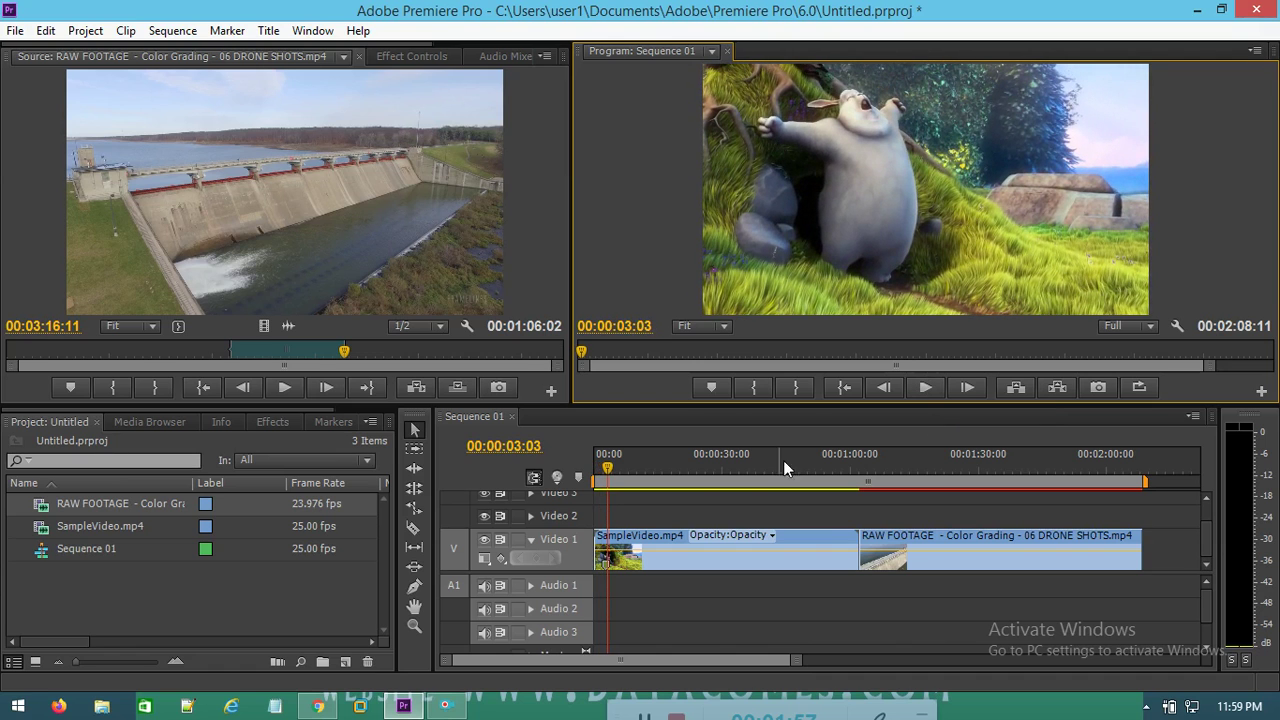
{"action": "mouse_move", "coordinate": [857, 467]}
{"action": "left_mouse_down"}
{"action": "mouse_move", "coordinate": [852, 488]}
{"action": "mouse_move", "coordinate": [859, 460]}
{"action": "left_mouse_up"}
{"action": "left_click", "coordinate": [927, 392]}
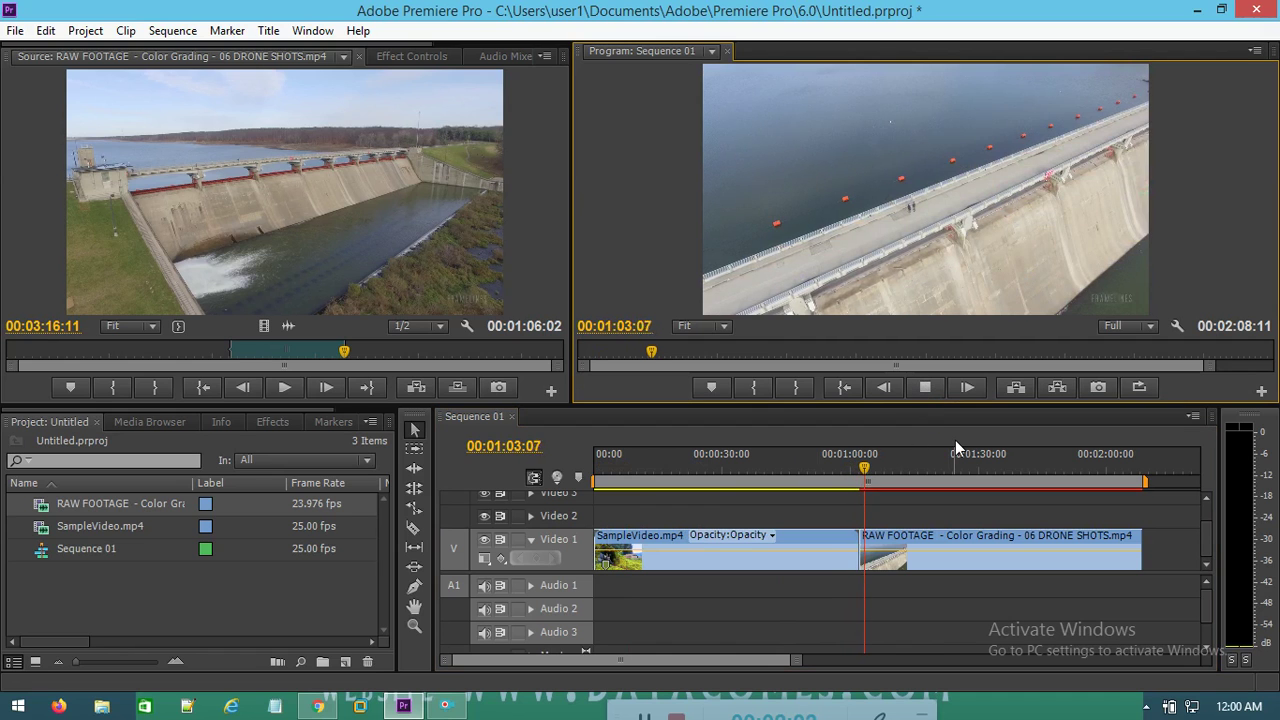
{"action": "left_click", "coordinate": [874, 468]}
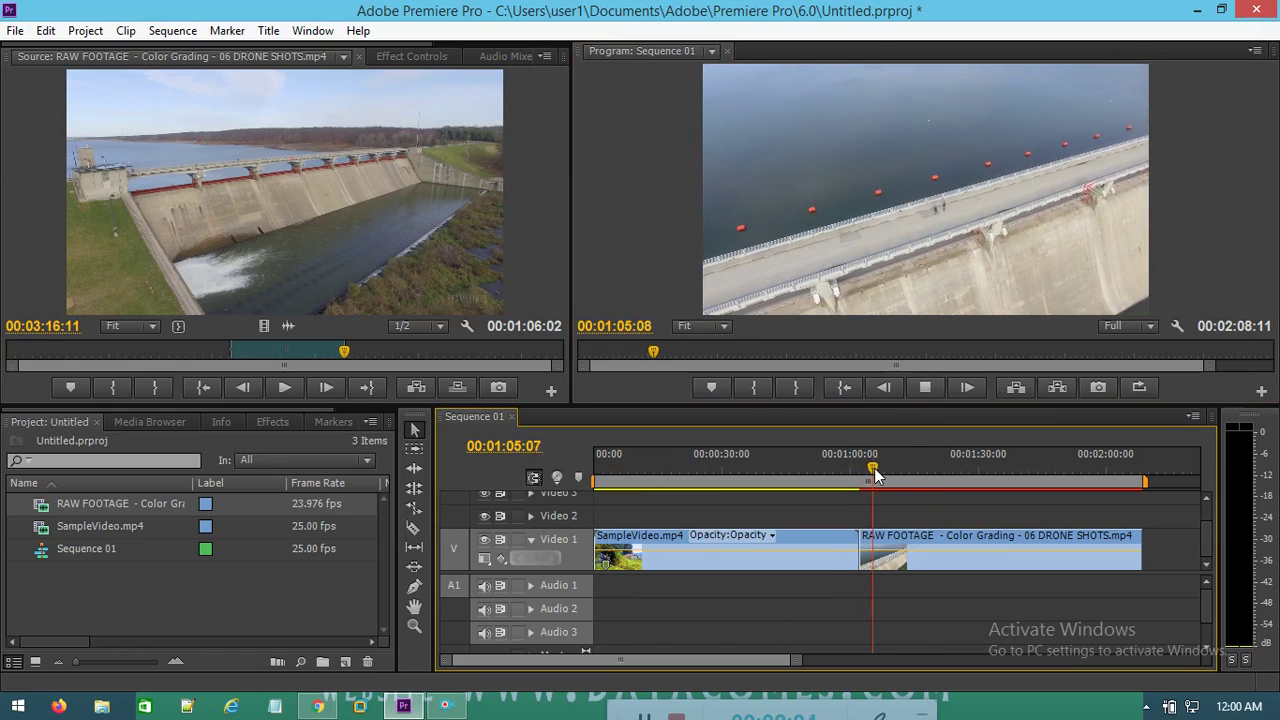
{"action": "left_click_drag", "start_coordinate": [874, 468], "coordinate": [853, 488]}
{"action": "left_click", "coordinate": [927, 390]}
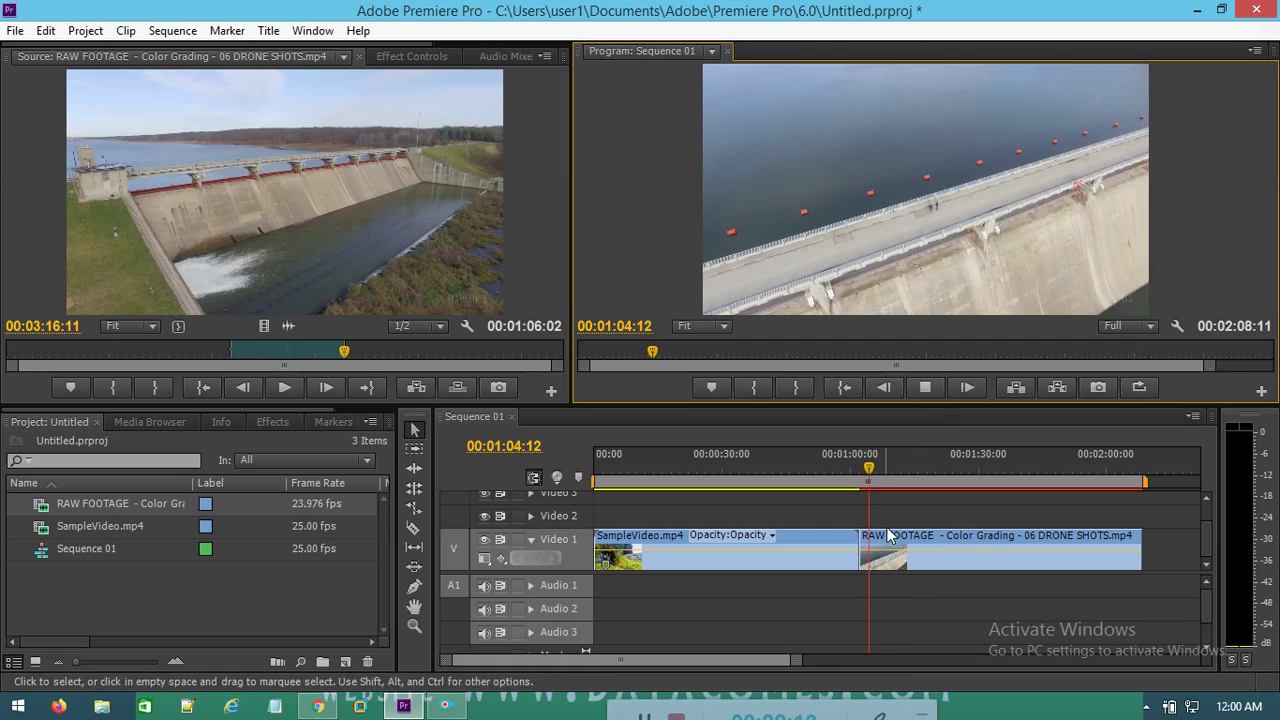
{"action": "left_click_drag", "start_coordinate": [871, 470], "coordinate": [1139, 482]}
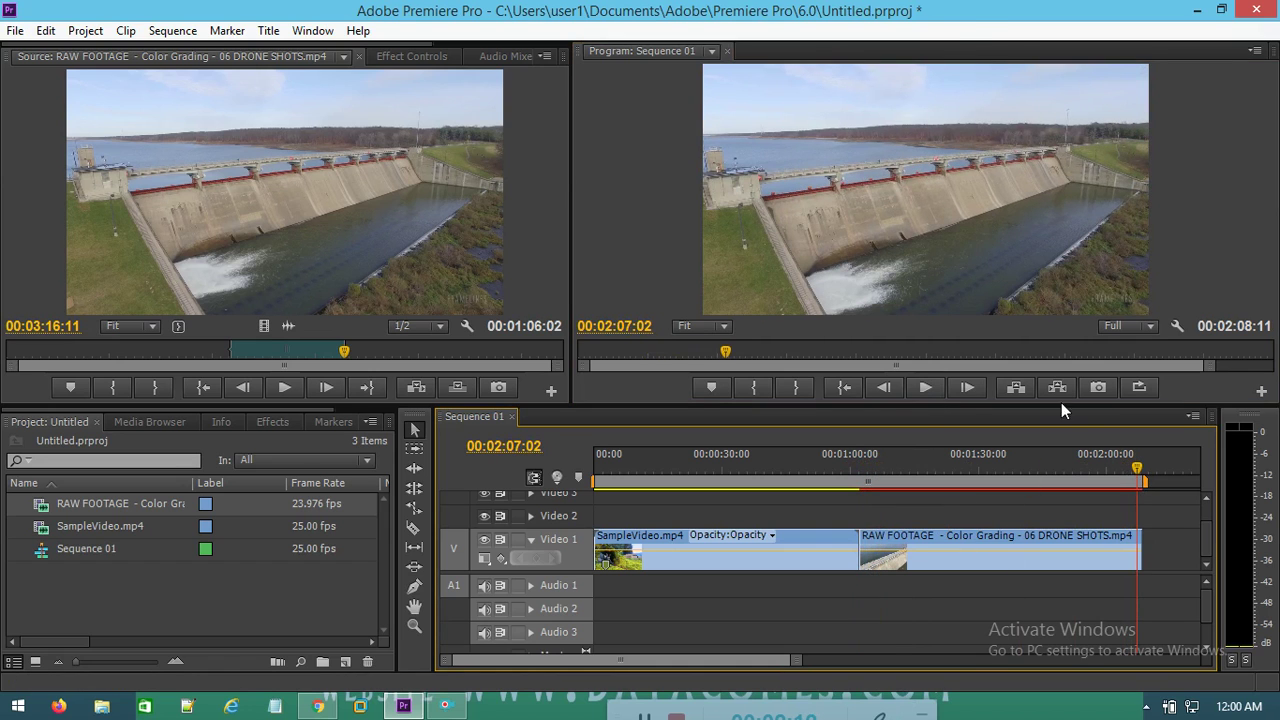
{"action": "left_click", "coordinate": [920, 395]}
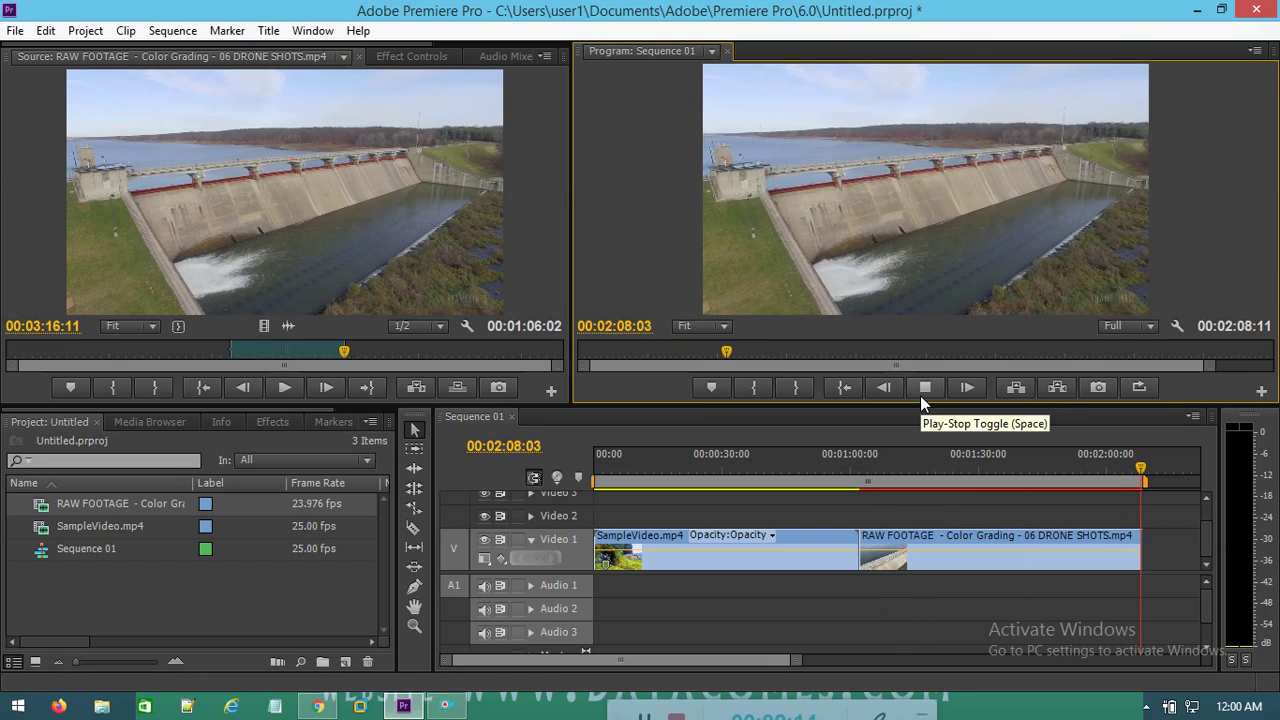
{"action": "left_click_drag", "start_coordinate": [1142, 470], "coordinate": [430, 498]}
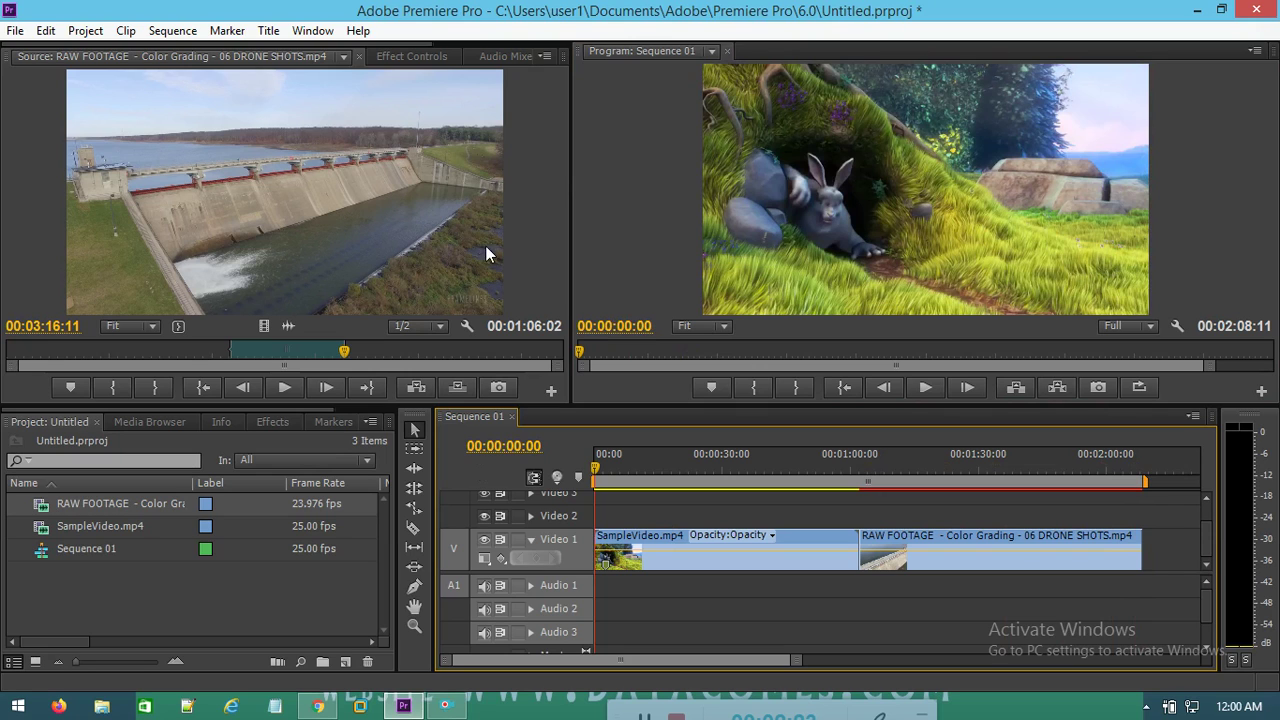
Step: Expand the 3D Motion group of the video transitions in the effects list and select Cube Spin
{"action": "left_click", "coordinate": [266, 422]}
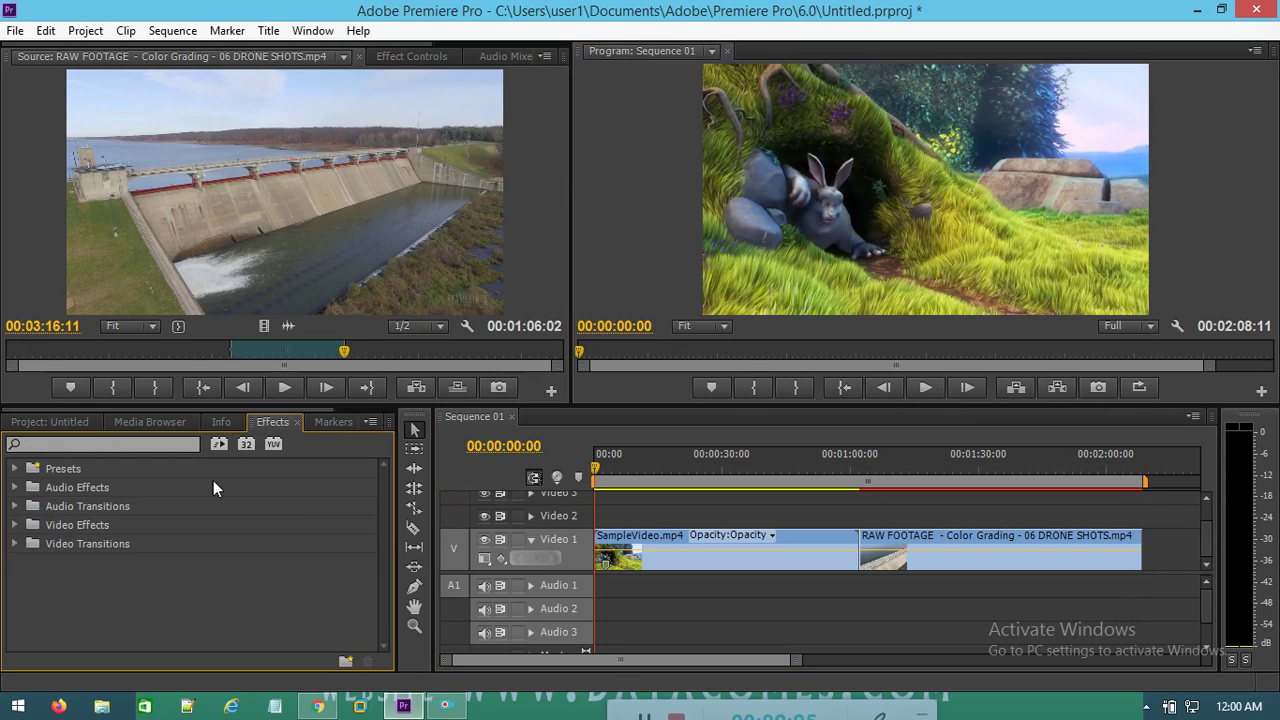
{"action": "left_click", "coordinate": [15, 543]}
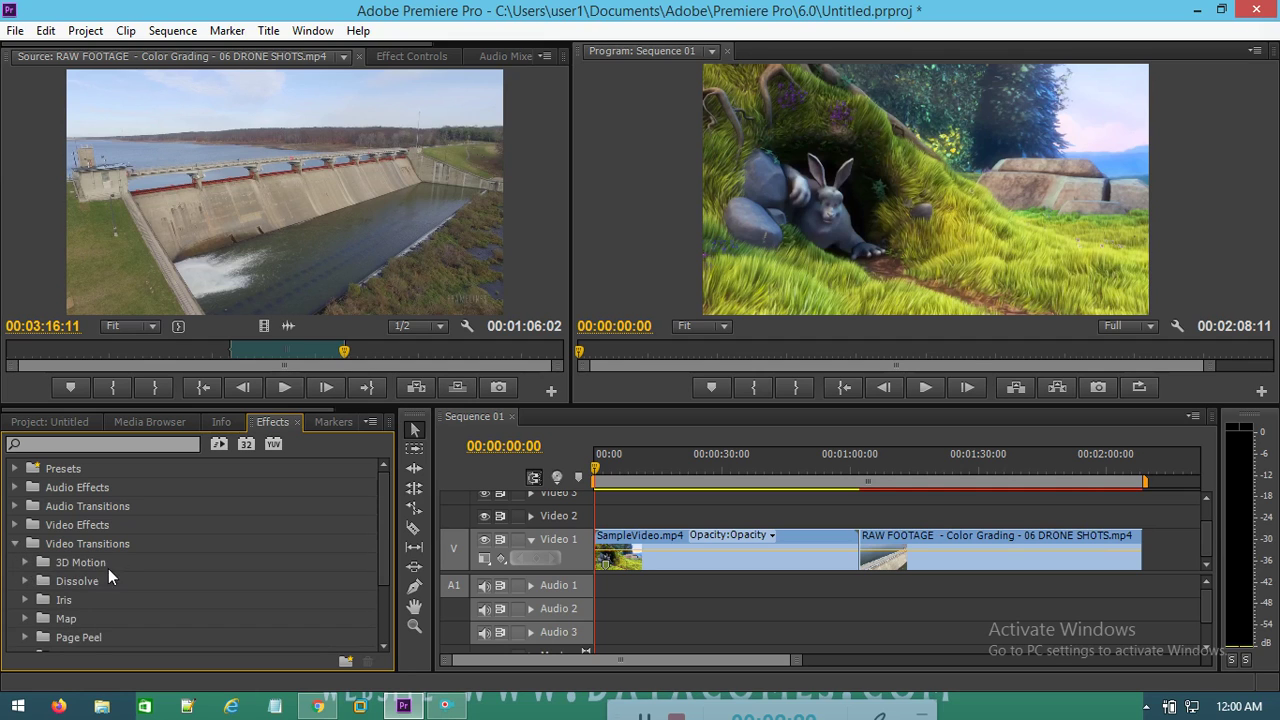
{"action": "scroll", "coordinate": [100, 600], "scroll_direction": "down", "scroll_amount": 1}
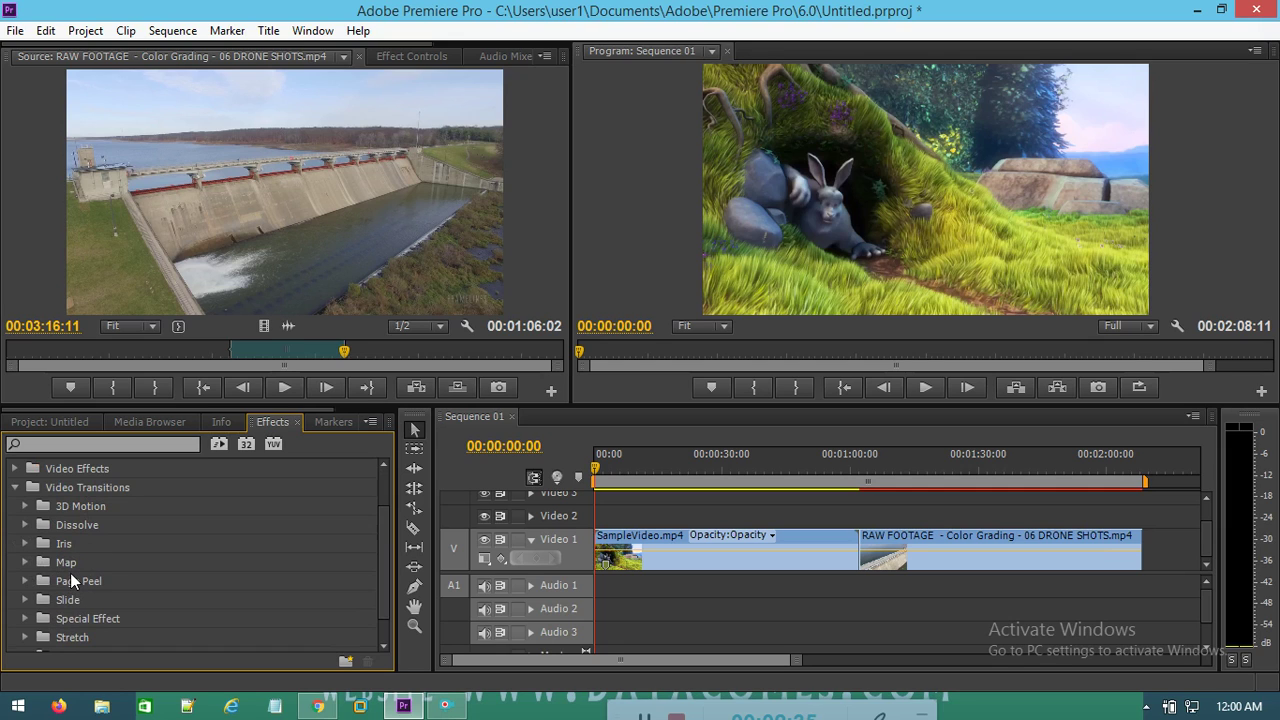
{"action": "left_click", "coordinate": [26, 506]}
{"action": "scroll", "coordinate": [95, 541], "scroll_direction": "down", "scroll_amount": 2}
{"action": "scroll", "coordinate": [87, 516], "scroll_direction": "up", "scroll_amount": 1}
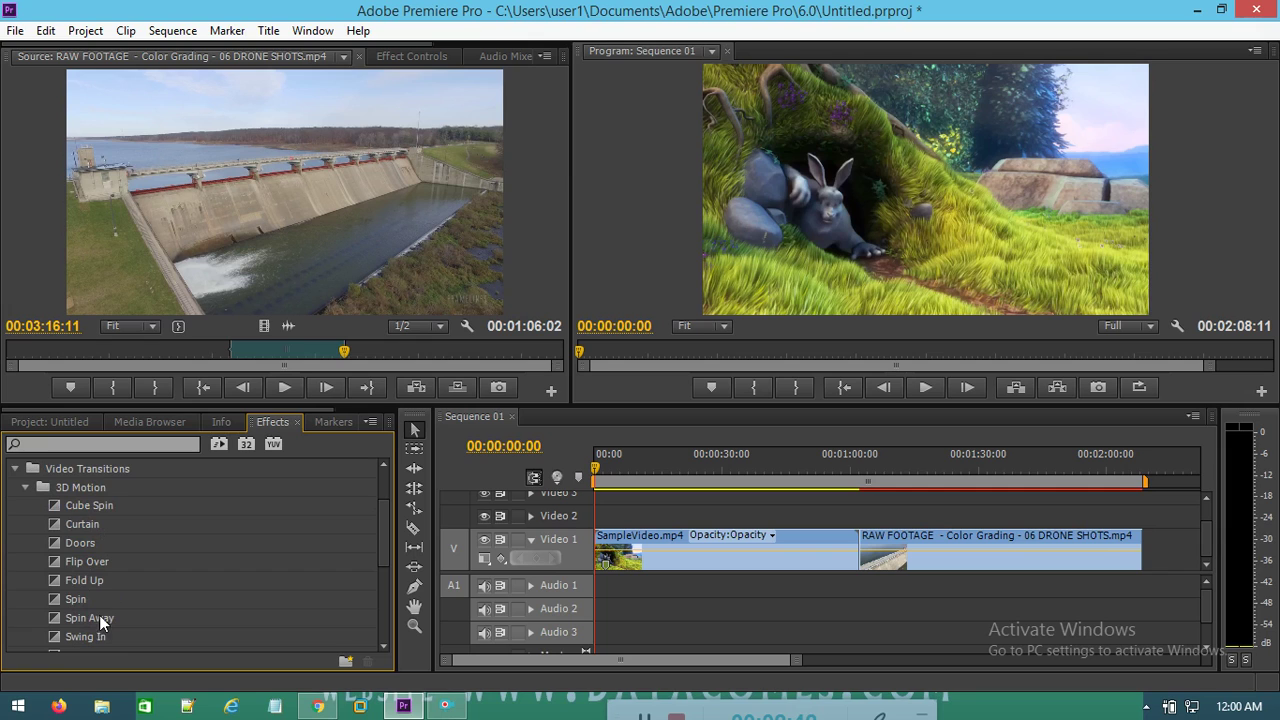
{"action": "left_click", "coordinate": [80, 508]}
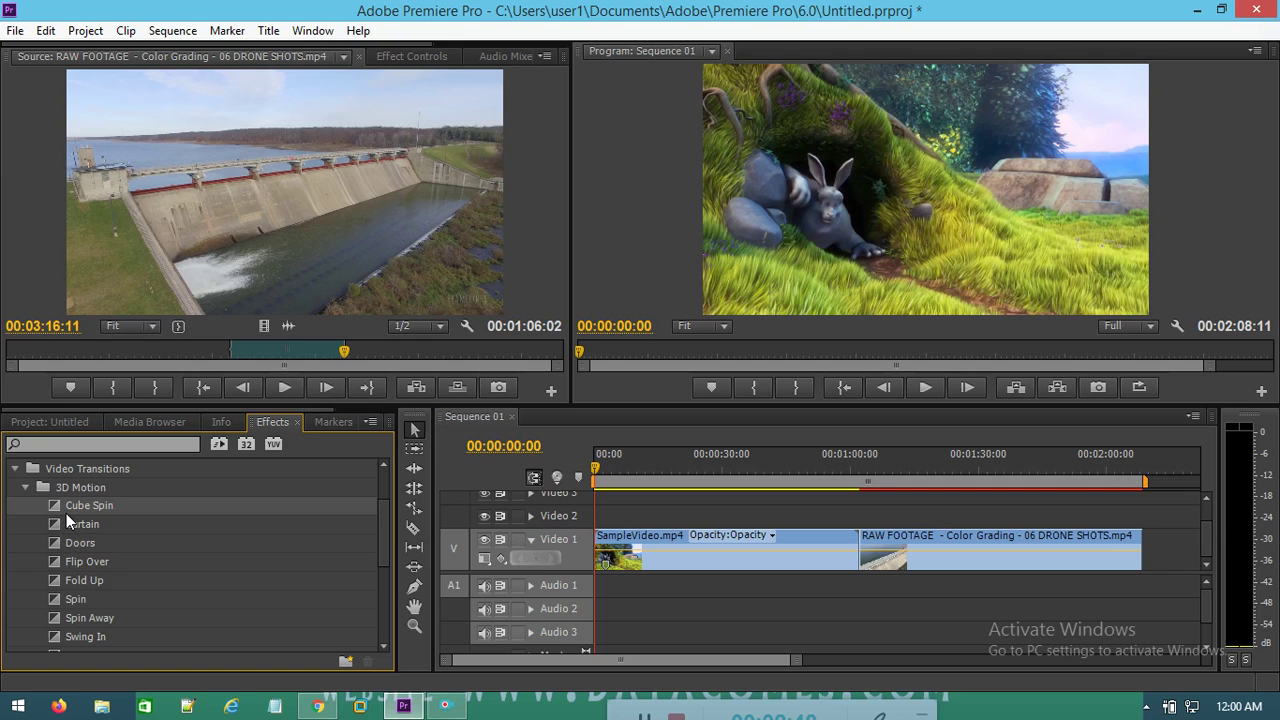
Step: Apply the Cube Spin transition to the start of SampleVideo.mp4 on Video 1 and play it back
{"action": "left_click_drag", "start_coordinate": [68, 512], "coordinate": [719, 551]}
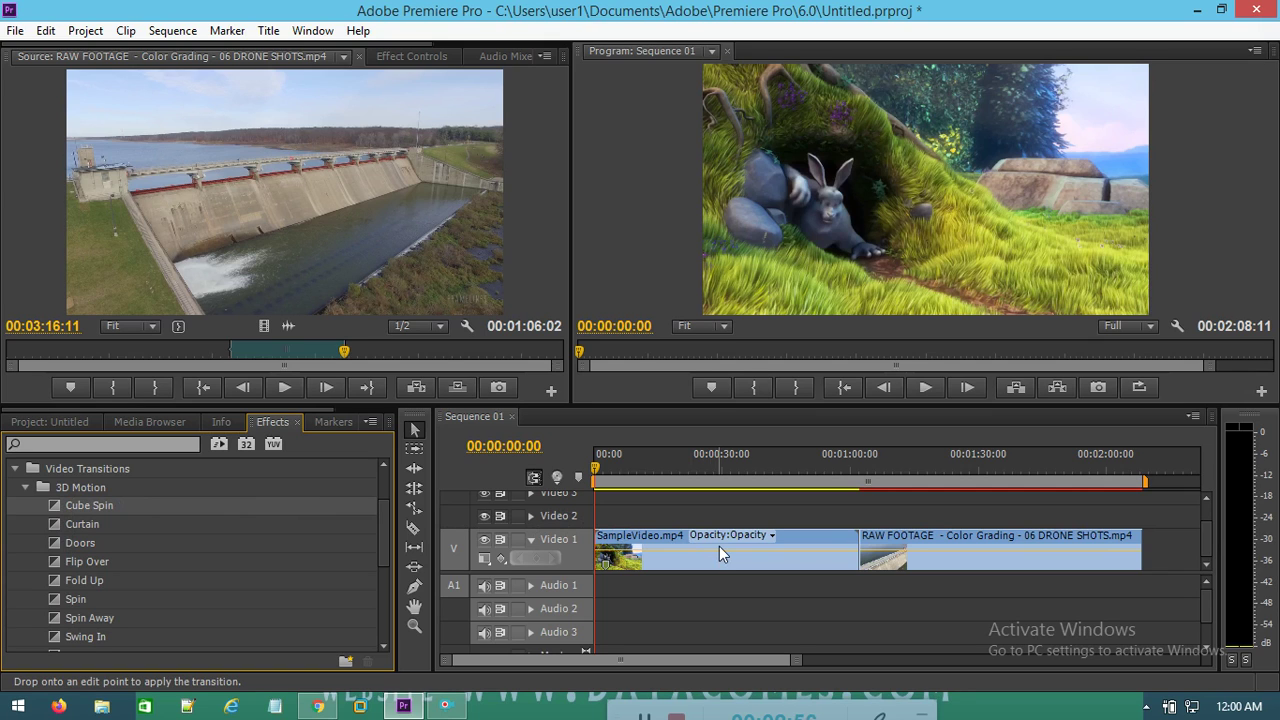
{"action": "left_click_drag", "start_coordinate": [719, 546], "coordinate": [603, 568]}
{"action": "left_click_drag", "start_coordinate": [603, 568], "coordinate": [603, 568]}
{"action": "left_click_drag", "start_coordinate": [847, 569], "coordinate": [1139, 566]}
{"action": "left_click_drag", "start_coordinate": [997, 561], "coordinate": [860, 563]}
{"action": "left_click_drag", "start_coordinate": [569, 565], "coordinate": [603, 566]}
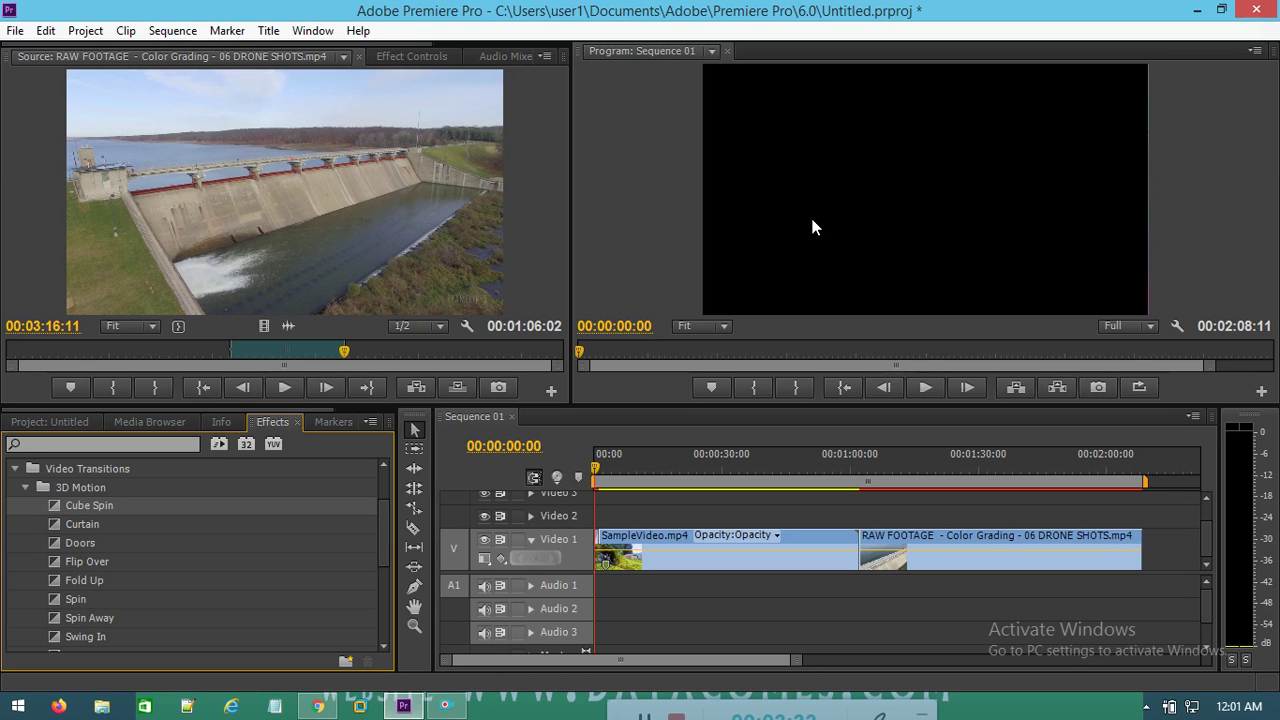
{"action": "left_click", "coordinate": [924, 388]}
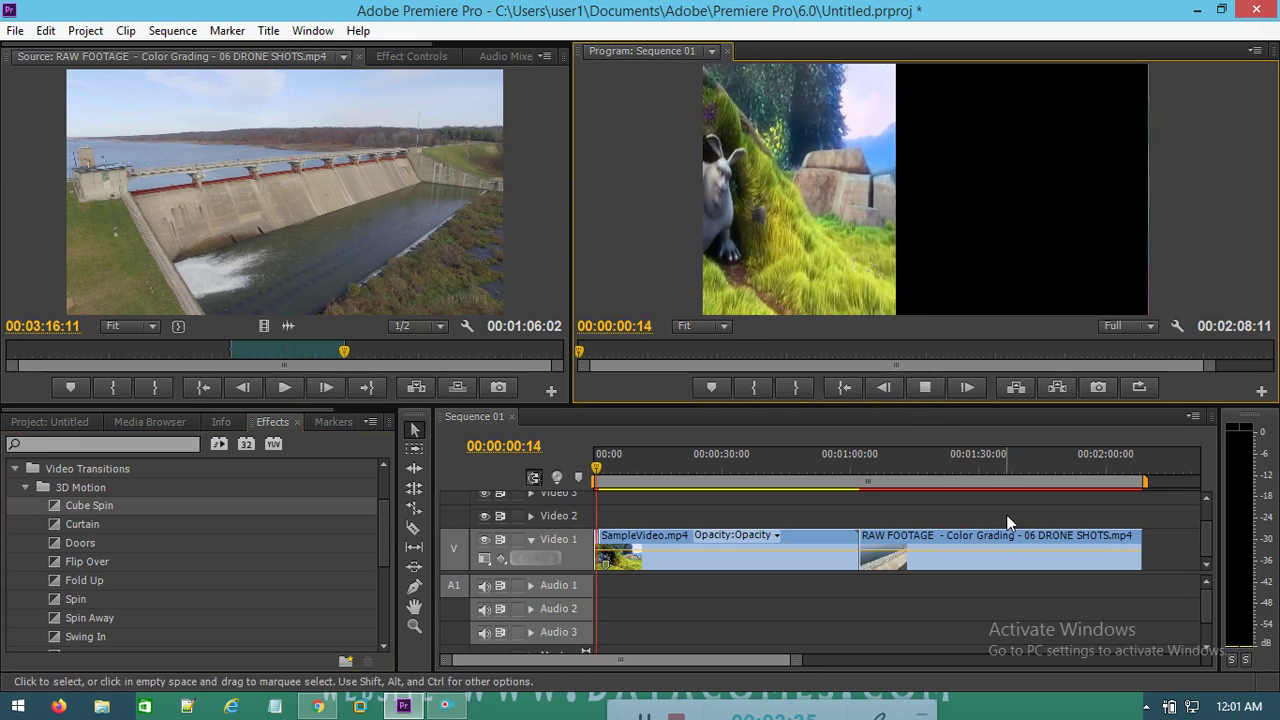
{"action": "left_click", "coordinate": [928, 390]}
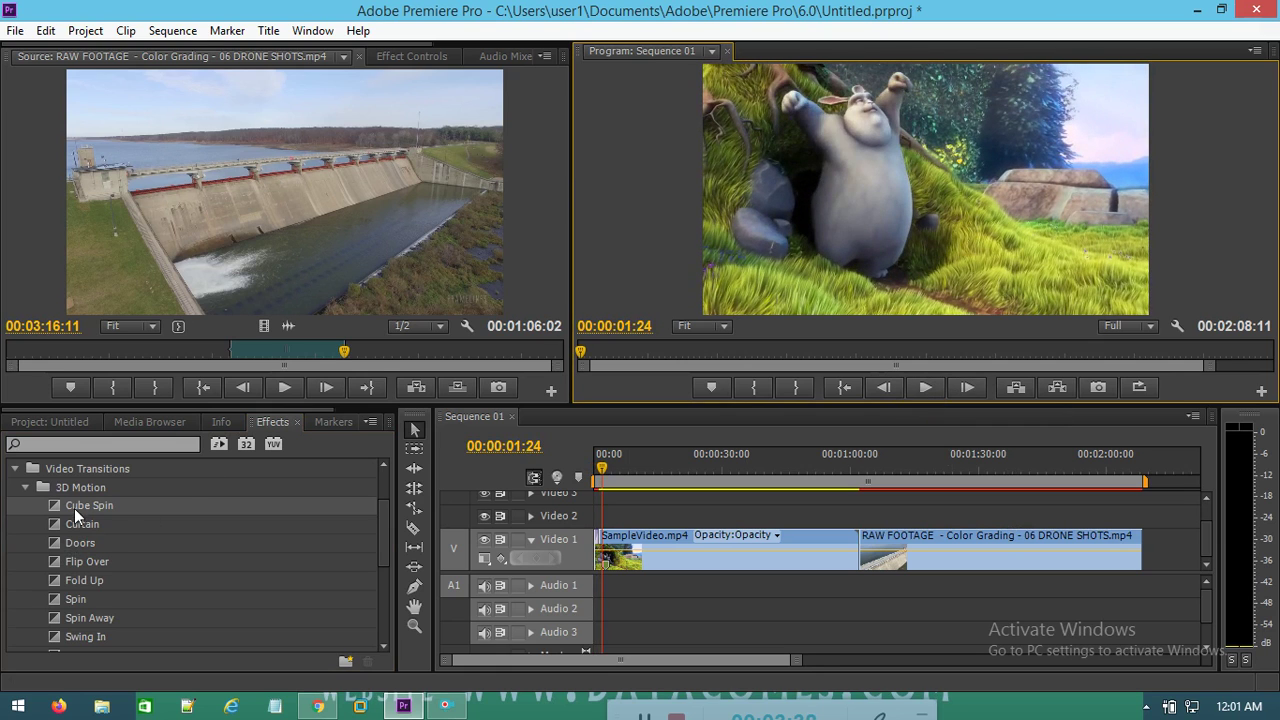
Step: Replace the transition at the start of SampleVideo.mp4 with Curtain and preview it from the beginning
{"action": "left_click_drag", "start_coordinate": [75, 531], "coordinate": [604, 554]}
{"action": "left_click_drag", "start_coordinate": [602, 469], "coordinate": [572, 470]}
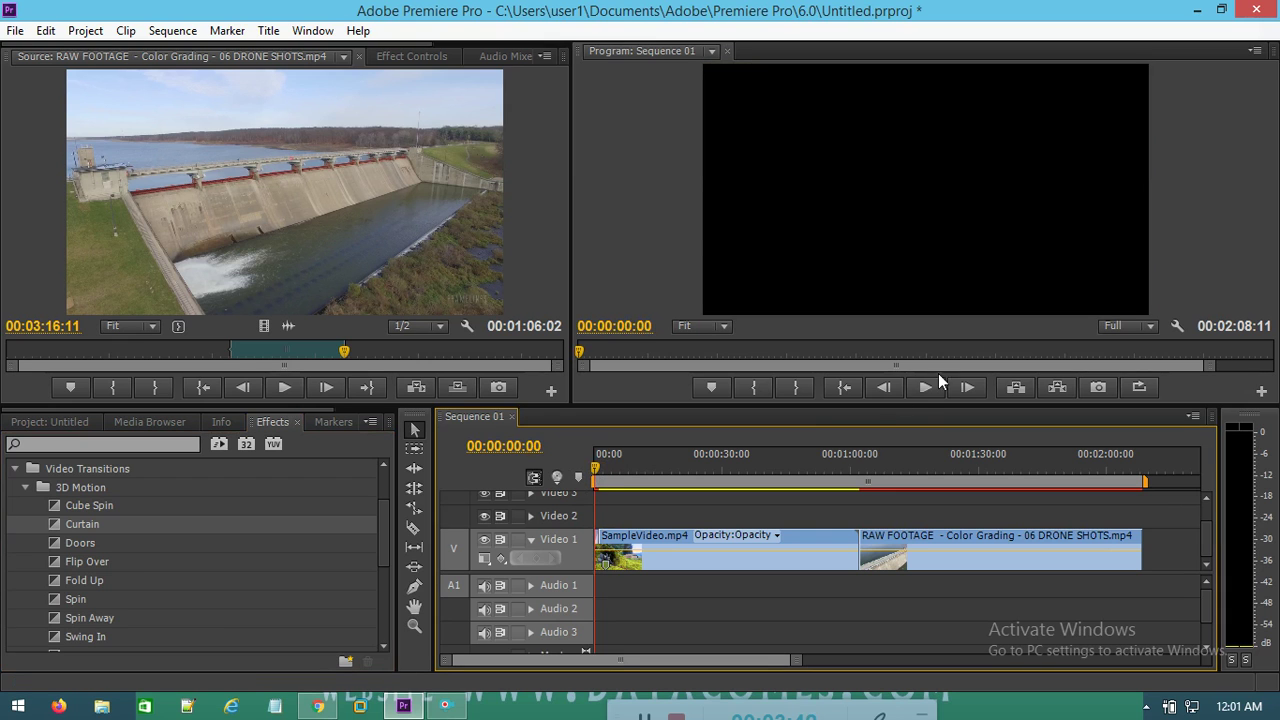
{"action": "left_click", "coordinate": [920, 390]}
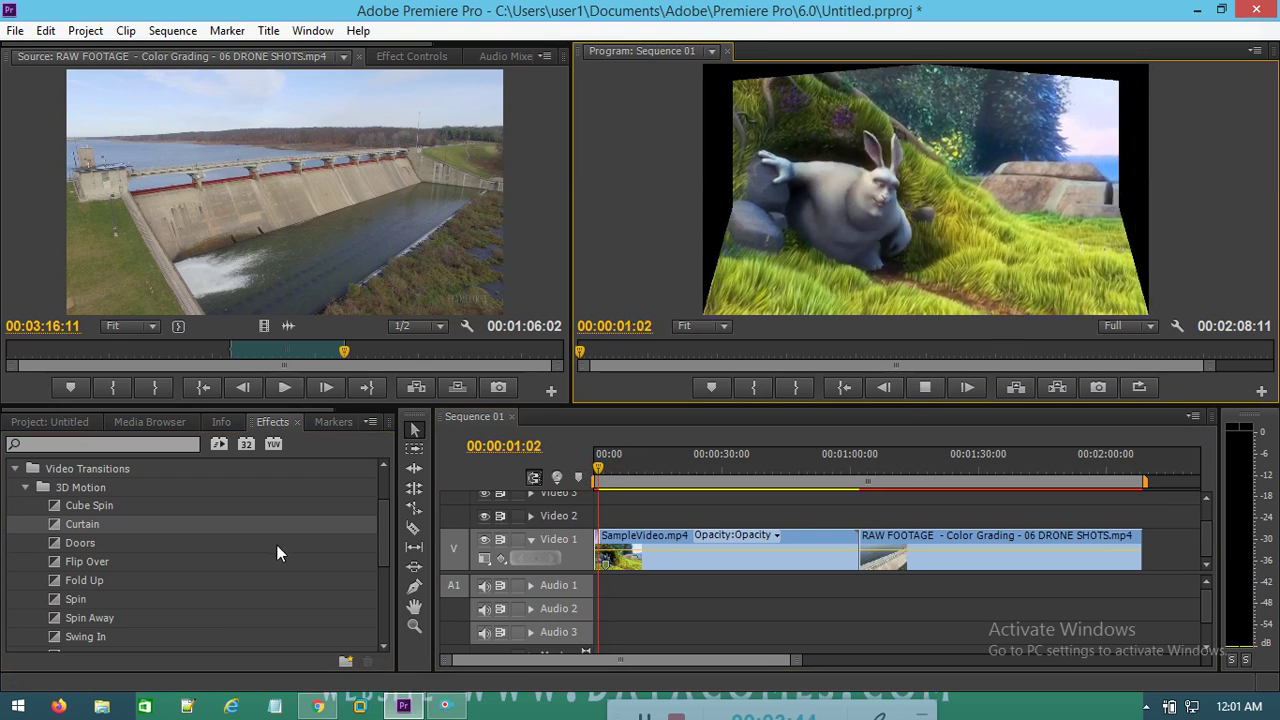
Step: Replace the Curtain transition at the start of SampleVideo.mp4 with Flip Over and preview it from the beginning
{"action": "left_click_drag", "start_coordinate": [74, 561], "coordinate": [606, 557]}
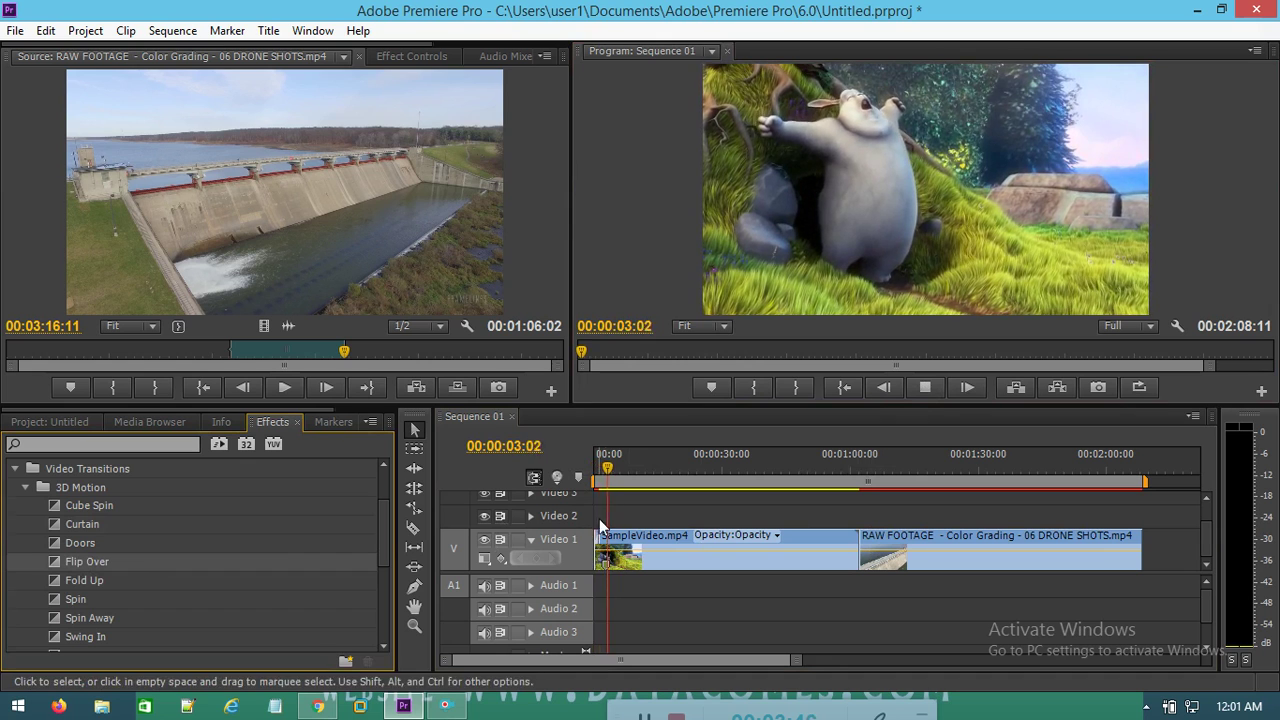
{"action": "left_click_drag", "start_coordinate": [608, 470], "coordinate": [590, 470]}
{"action": "left_click", "coordinate": [925, 388]}
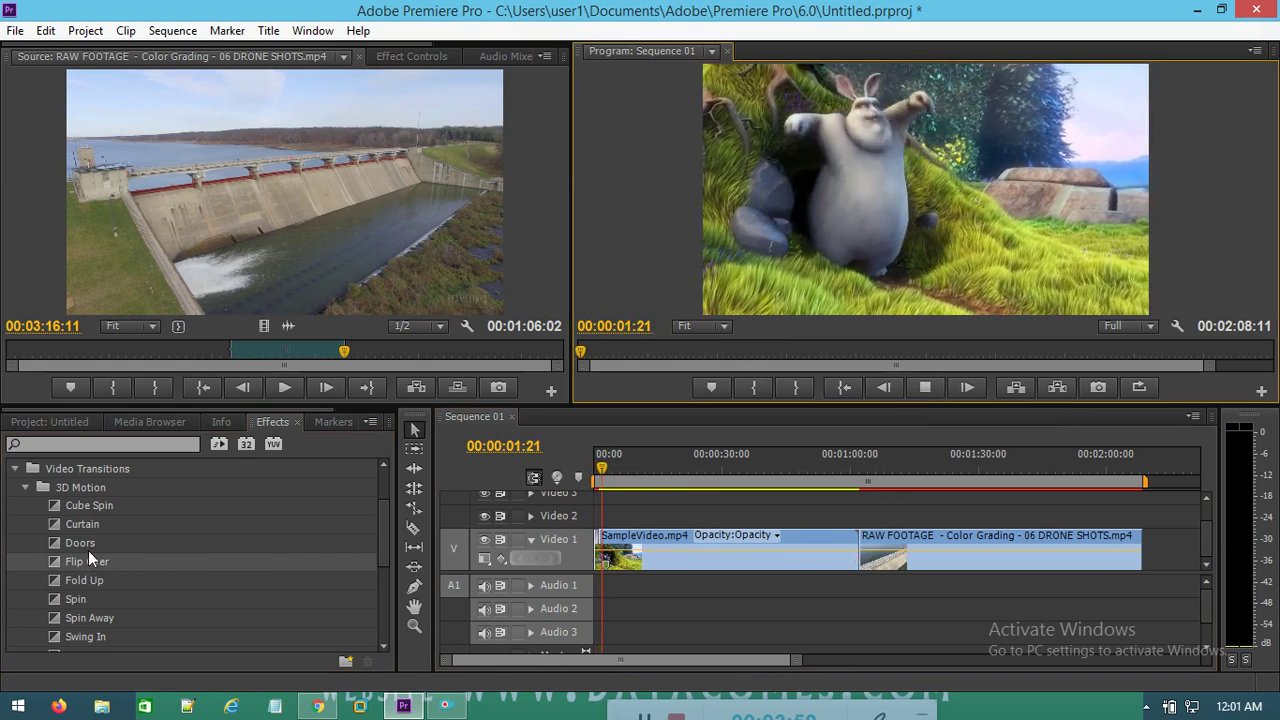
Step: Replace the Flip Over transition at the start of SampleVideo.mp4 with Doors and preview it from the beginning
{"action": "left_click_drag", "start_coordinate": [92, 542], "coordinate": [595, 470]}
{"action": "left_click", "coordinate": [937, 394]}
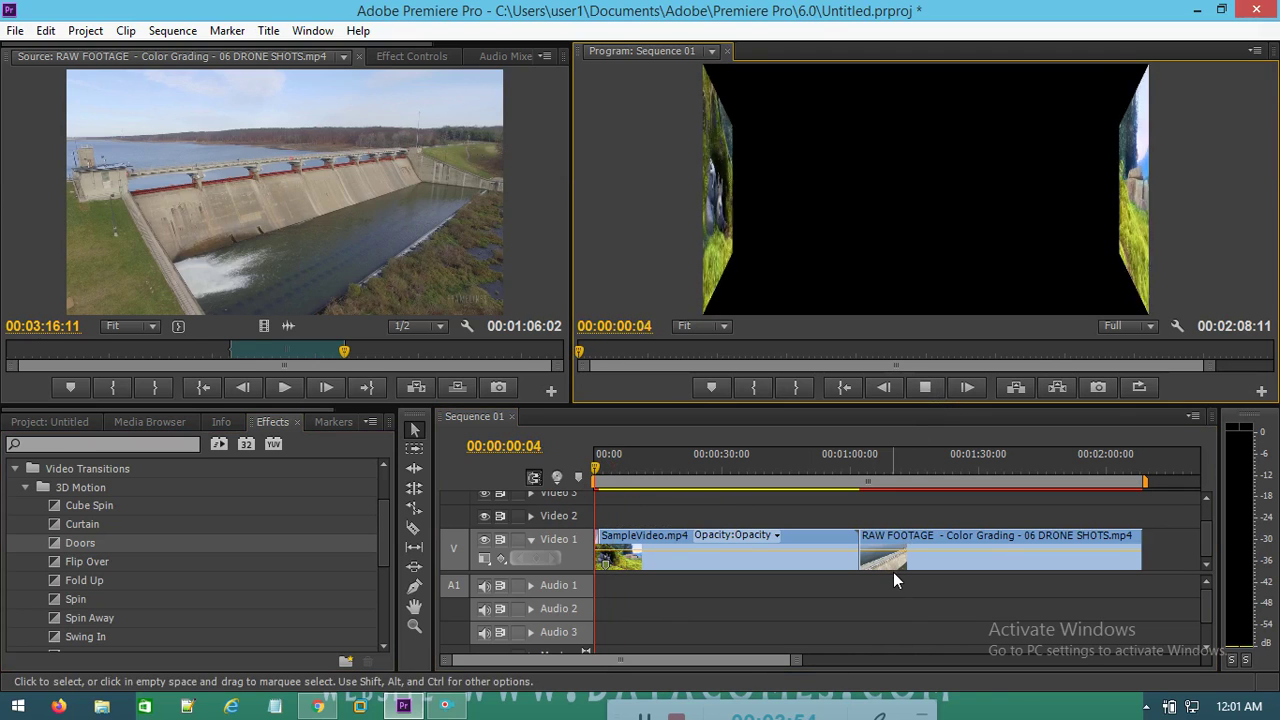
Step: Replace the Doors transition at the start of SampleVideo.mp4 with Spin Away and preview it from the beginning
{"action": "scroll", "coordinate": [94, 600], "scroll_direction": "down", "scroll_amount": 1}
{"action": "left_click", "coordinate": [95, 582]}
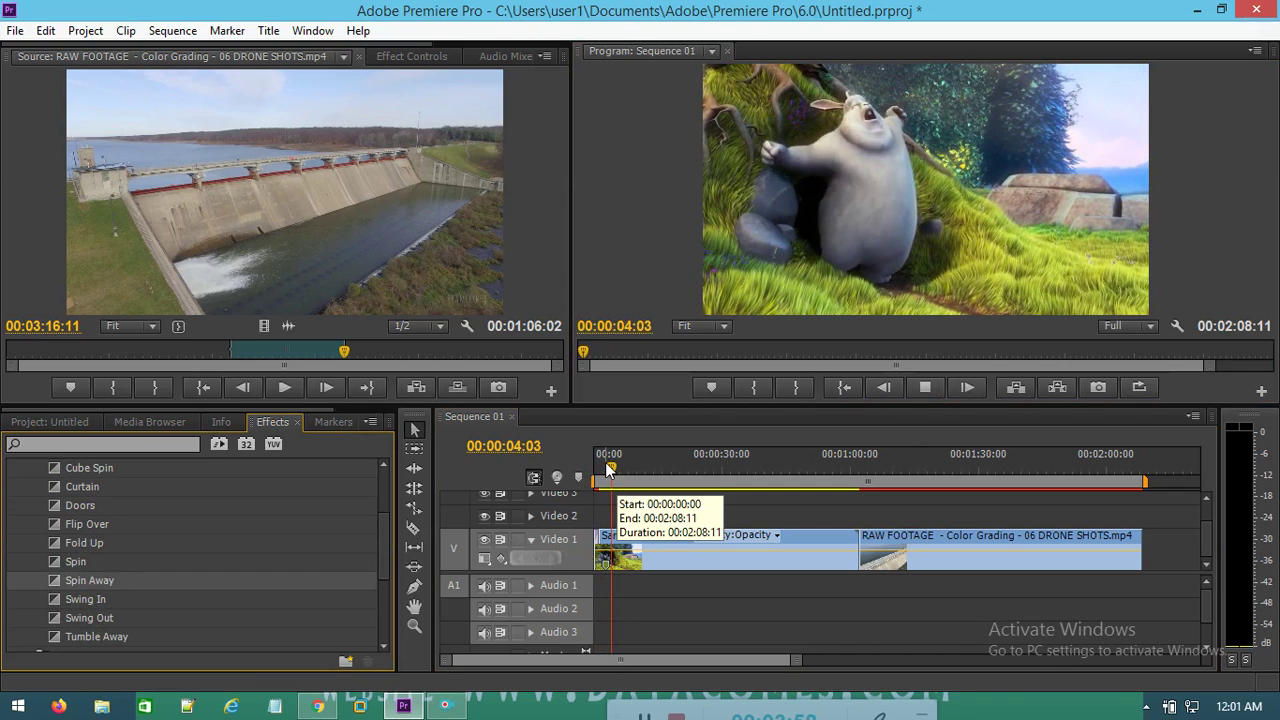
{"action": "left_click_drag", "start_coordinate": [610, 470], "coordinate": [571, 493]}
{"action": "left_click", "coordinate": [926, 387]}
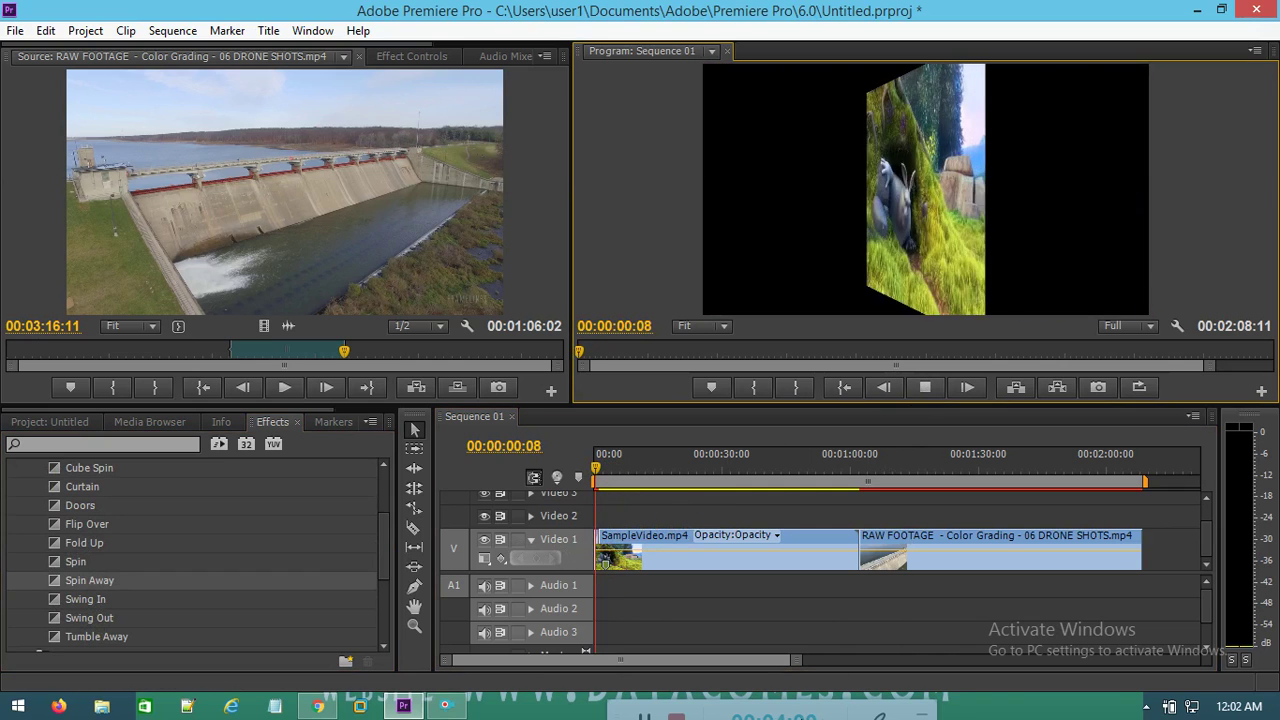
{"action": "left_click", "coordinate": [924, 390]}
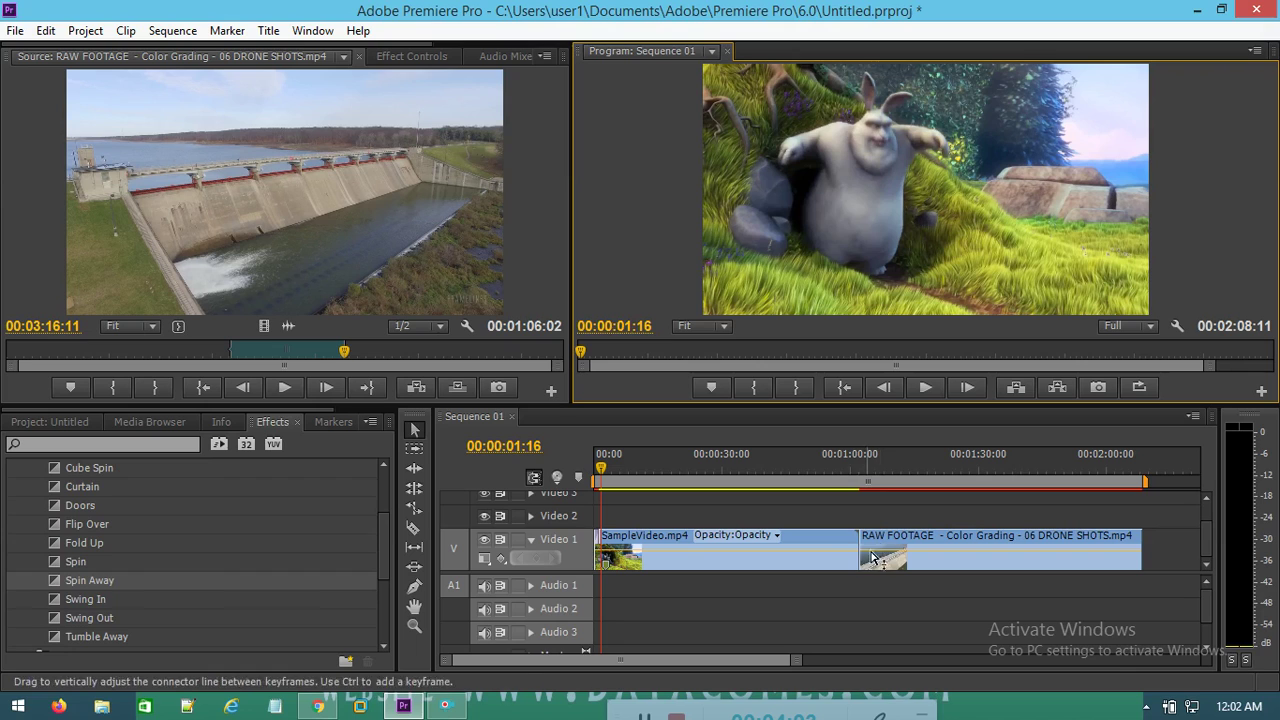
Step: Apply the Swing Out transition at the cut between SampleVideo.mp4 and the RAW FOOTAGE drone clip, and preview it from just before the cut
{"action": "left_click_drag", "start_coordinate": [88, 620], "coordinate": [901, 550]}
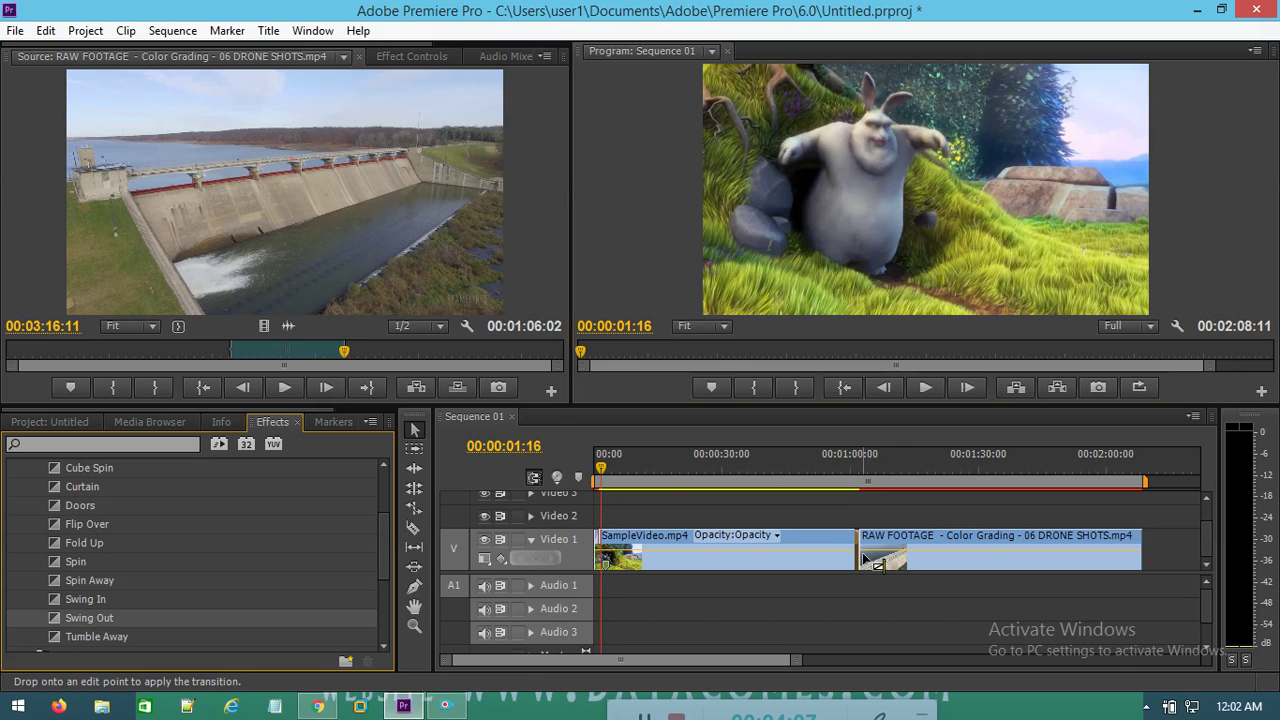
{"action": "left_click", "coordinate": [802, 476]}
{"action": "left_click_drag", "start_coordinate": [802, 471], "coordinate": [845, 499]}
{"action": "left_click", "coordinate": [925, 388]}
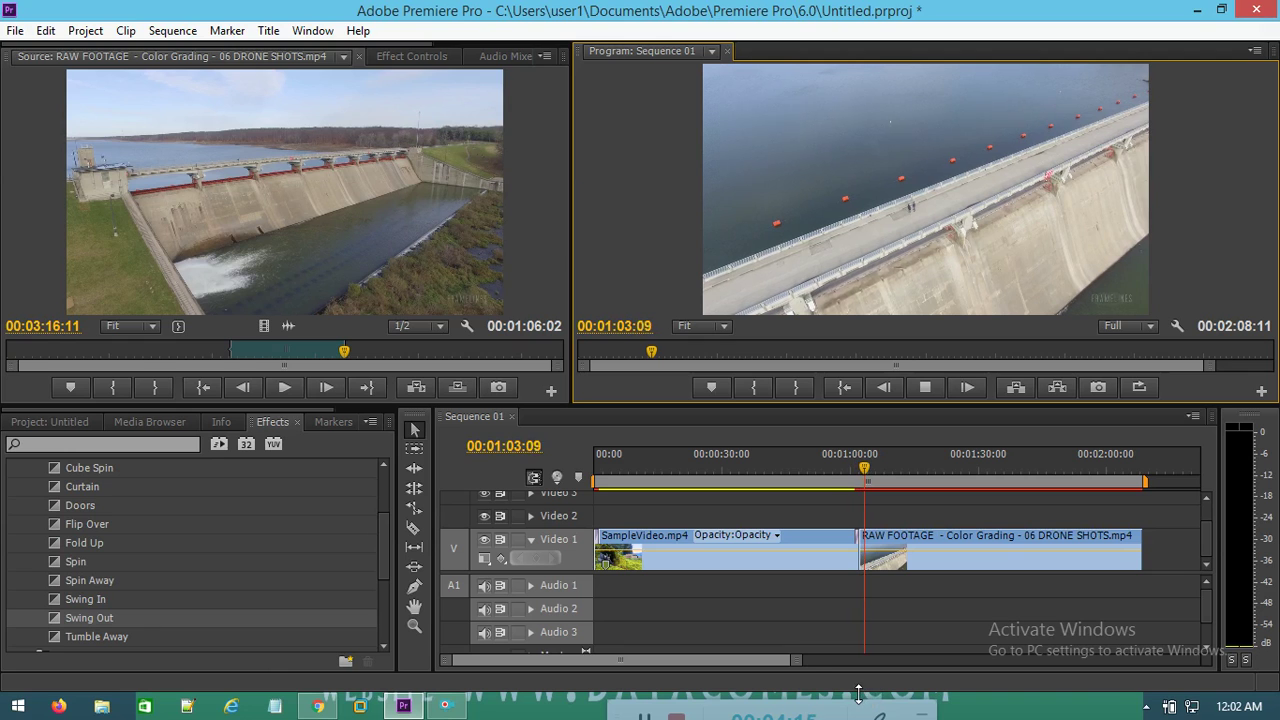
Step: Replace the Swing Out transition between the two clips with Tumble Away and play it back from just before the cut
{"action": "scroll", "coordinate": [150, 620], "scroll_direction": "down", "scroll_amount": 1}
{"action": "left_click_drag", "start_coordinate": [88, 619], "coordinate": [872, 485]}
{"action": "left_click", "coordinate": [857, 470]}
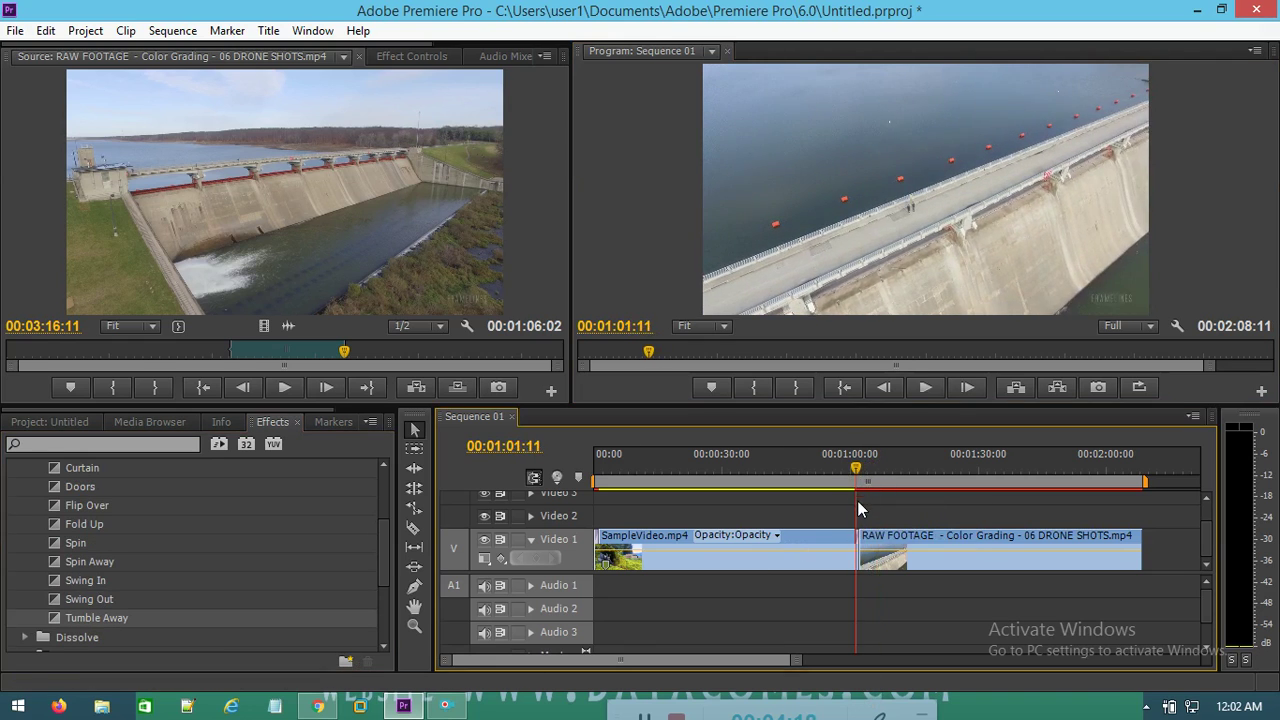
{"action": "left_click", "coordinate": [846, 478]}
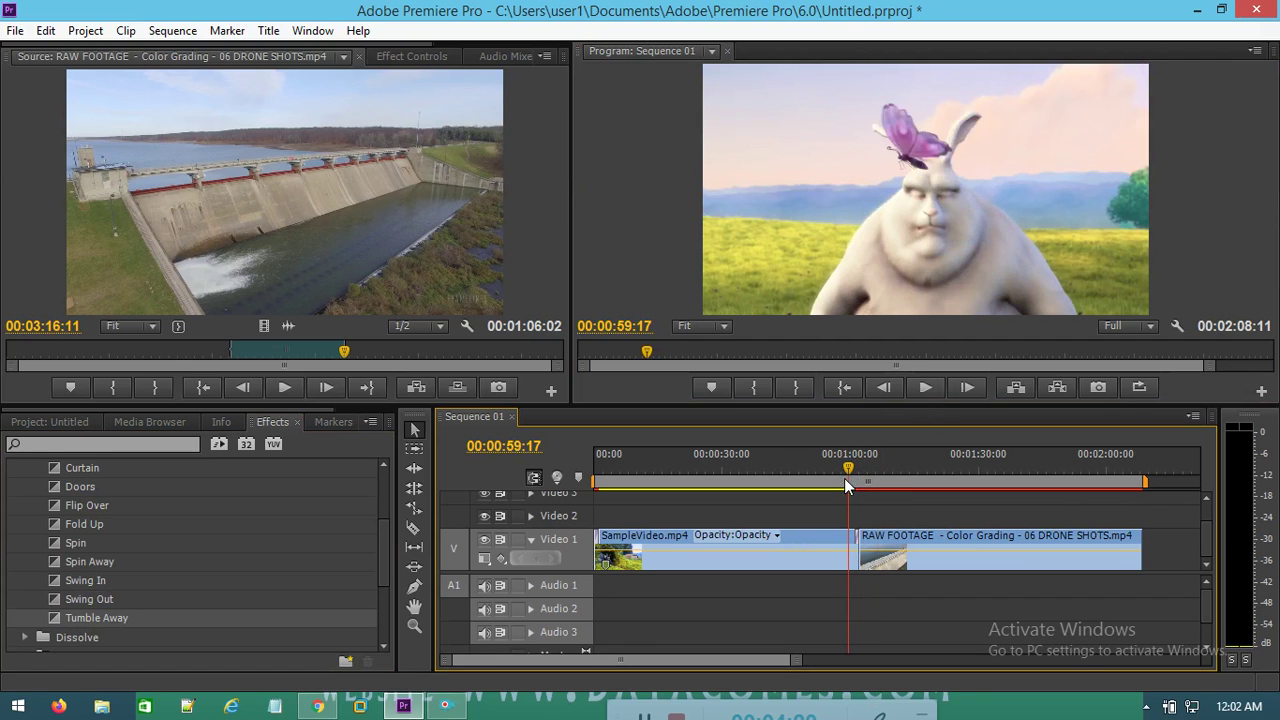
{"action": "left_click", "coordinate": [922, 388]}
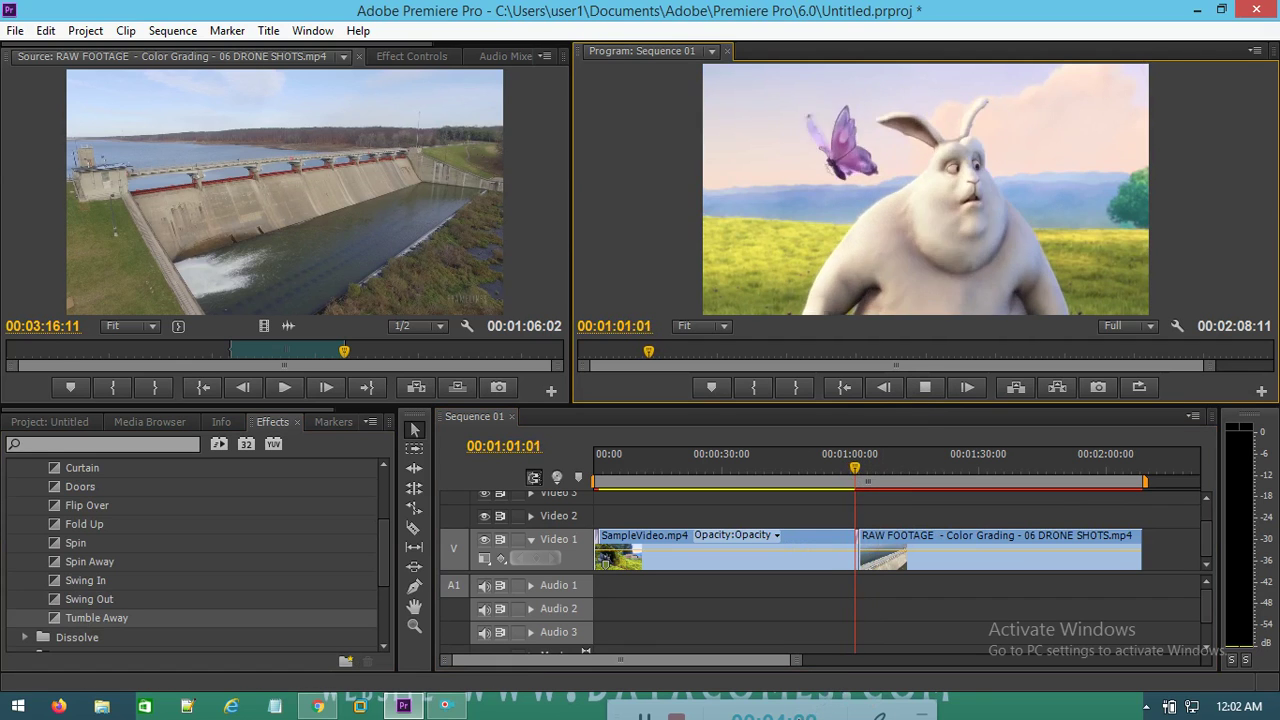
{"action": "left_click", "coordinate": [926, 388]}
Step: Replace the transition between the two clips with Cross Dissolve from the Dissolve group and preview it
{"action": "scroll", "coordinate": [232, 572], "scroll_direction": "down", "scroll_amount": 1}
{"action": "scroll", "coordinate": [98, 561], "scroll_direction": "up", "scroll_amount": 2}
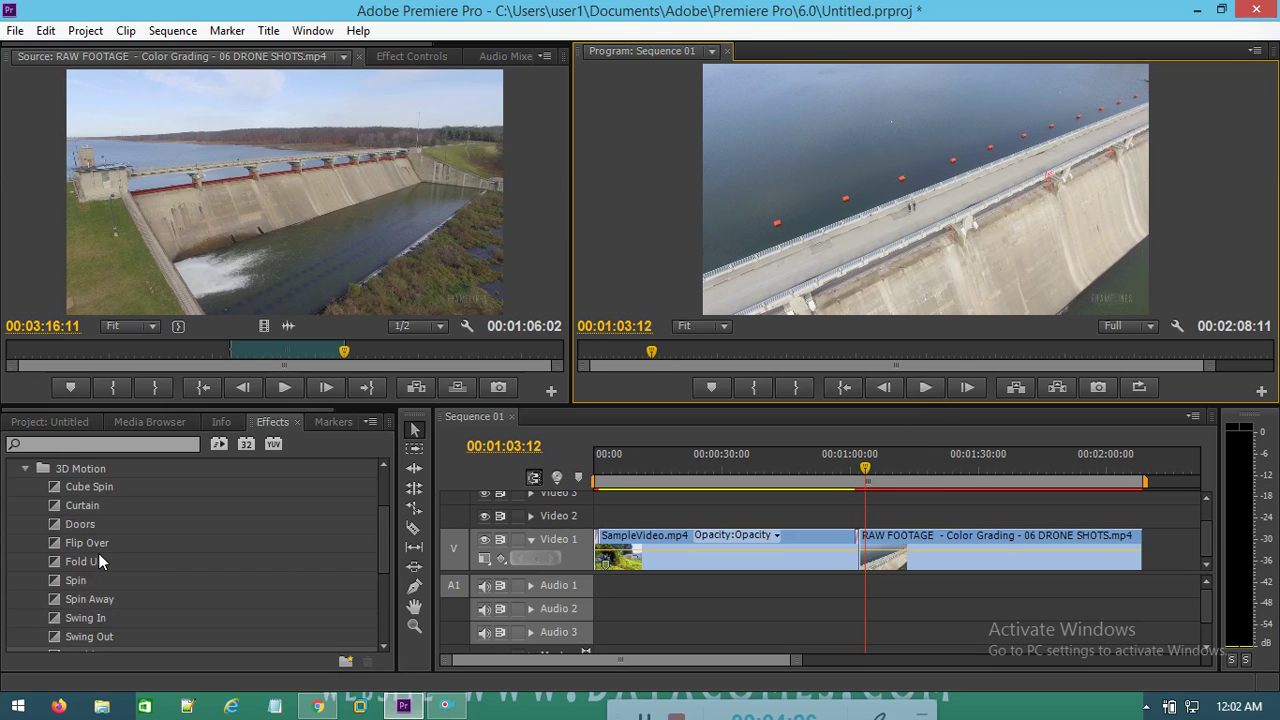
{"action": "left_click", "coordinate": [29, 469]}
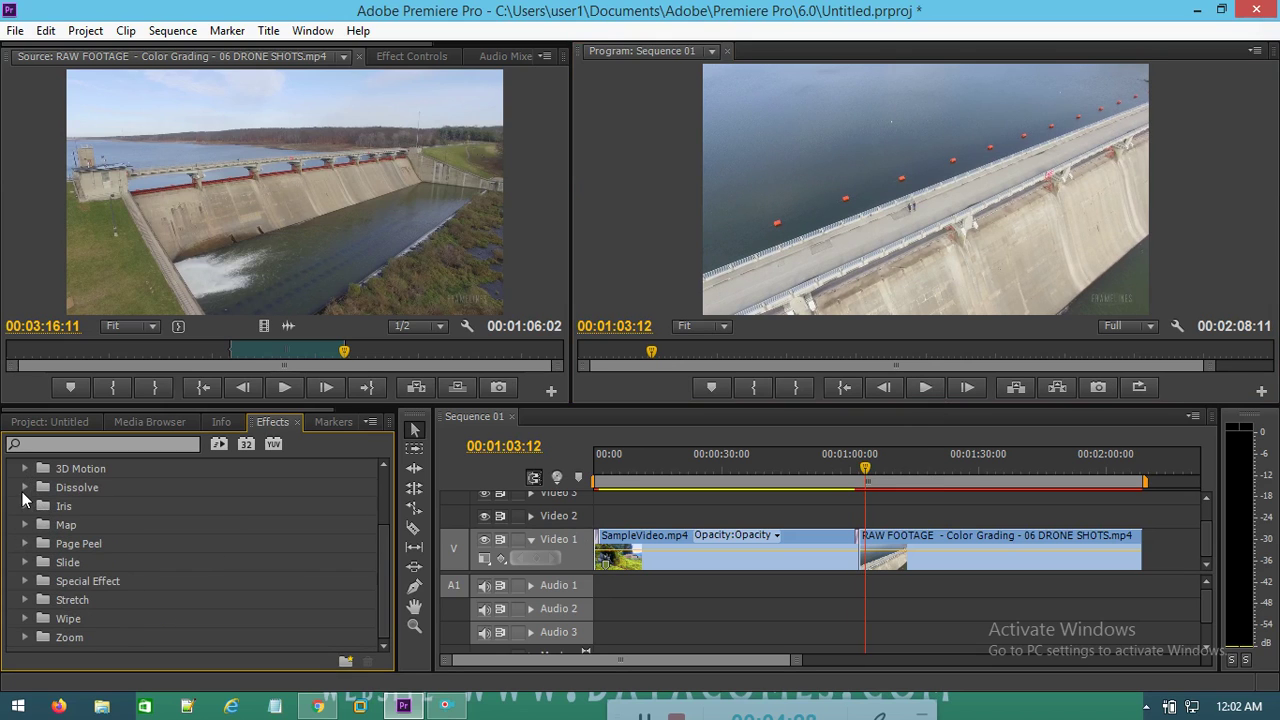
{"action": "left_click", "coordinate": [25, 487]}
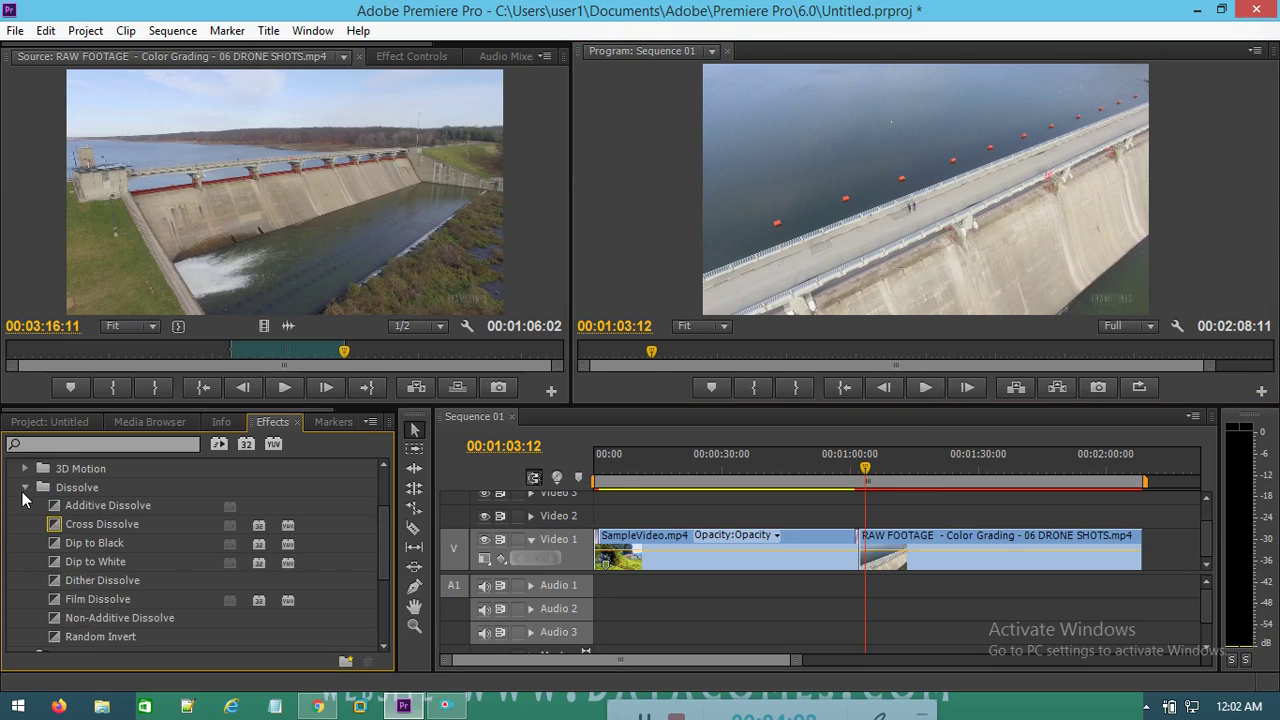
{"action": "left_click_drag", "start_coordinate": [70, 525], "coordinate": [776, 545]}
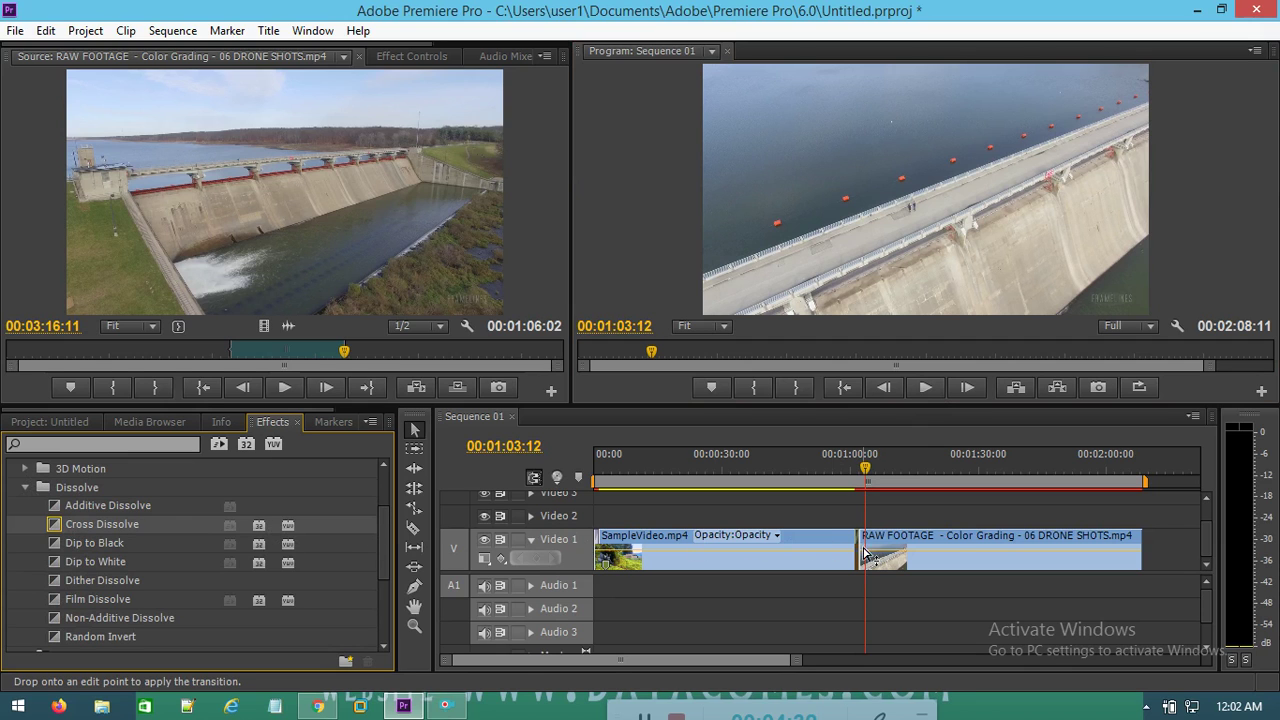
{"action": "left_click_drag", "start_coordinate": [866, 555], "coordinate": [862, 550]}
{"action": "left_click", "coordinate": [855, 472]}
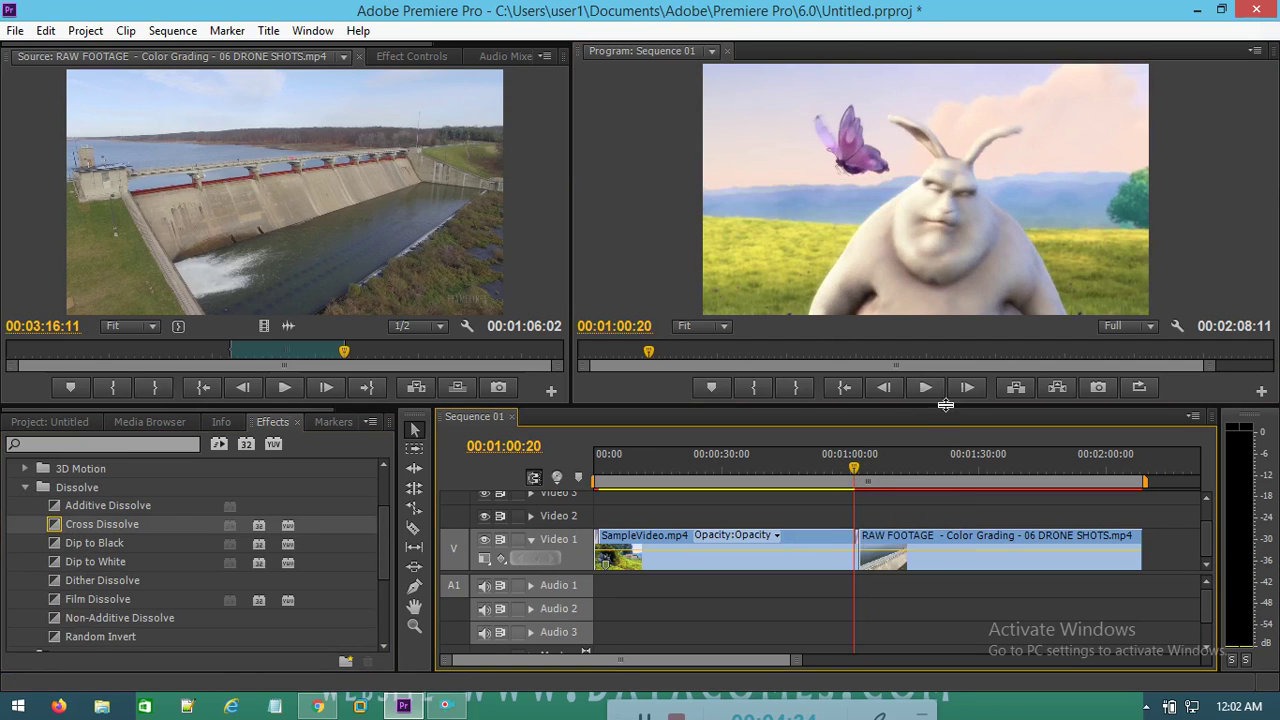
{"action": "left_click", "coordinate": [925, 387]}
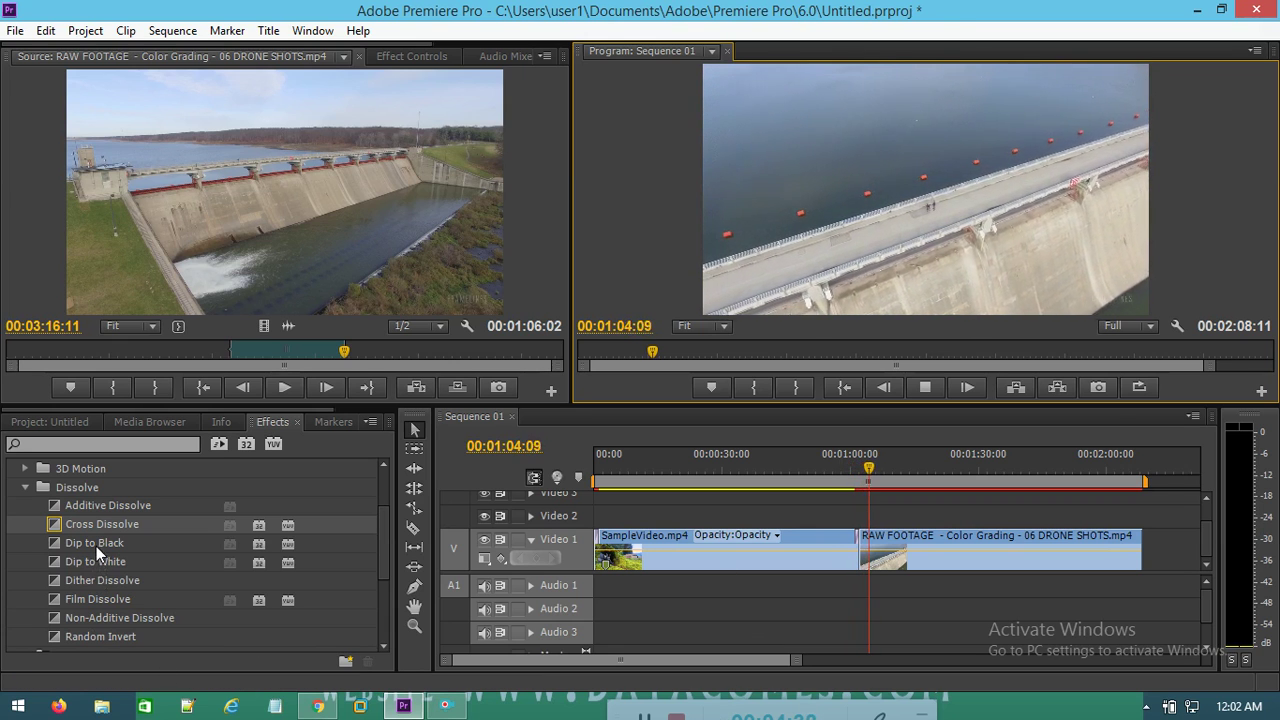
Step: Replace the Cross Dissolve between the two clips with Dip to Black and preview it from just before the cut
{"action": "left_click_drag", "start_coordinate": [85, 546], "coordinate": [862, 549]}
{"action": "left_click_drag", "start_coordinate": [875, 470], "coordinate": [847, 505]}
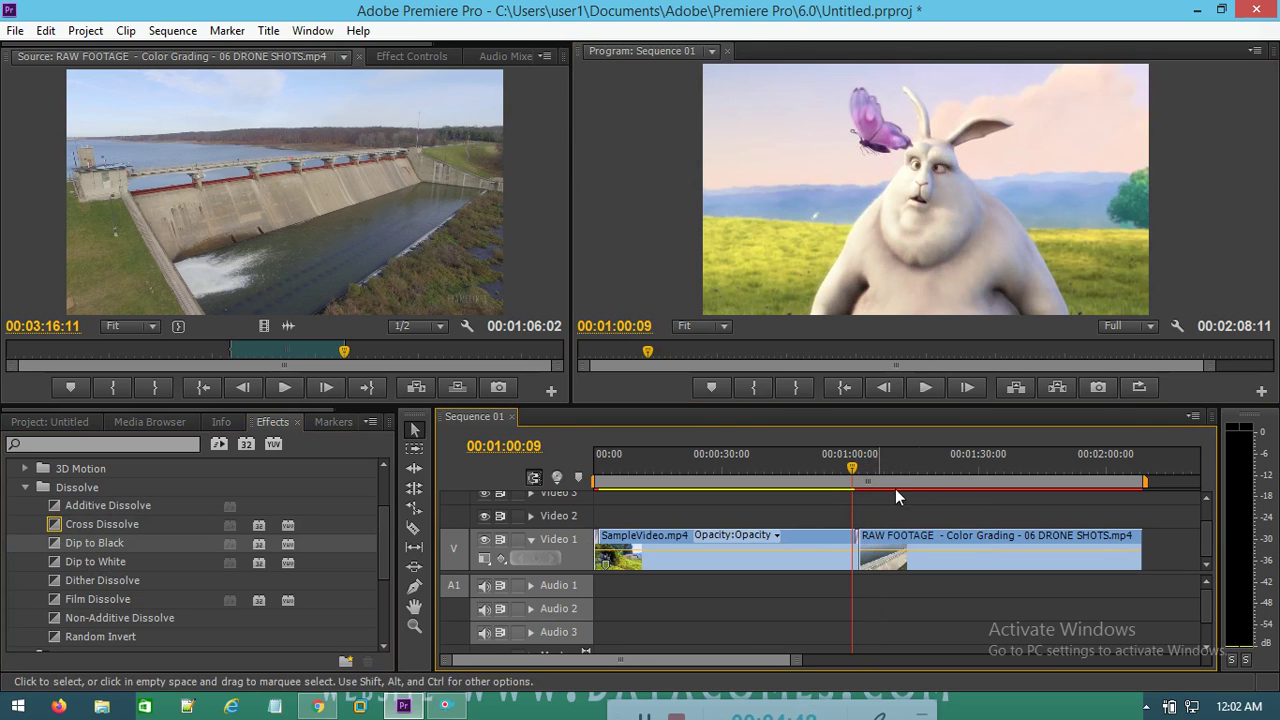
{"action": "left_click", "coordinate": [919, 393]}
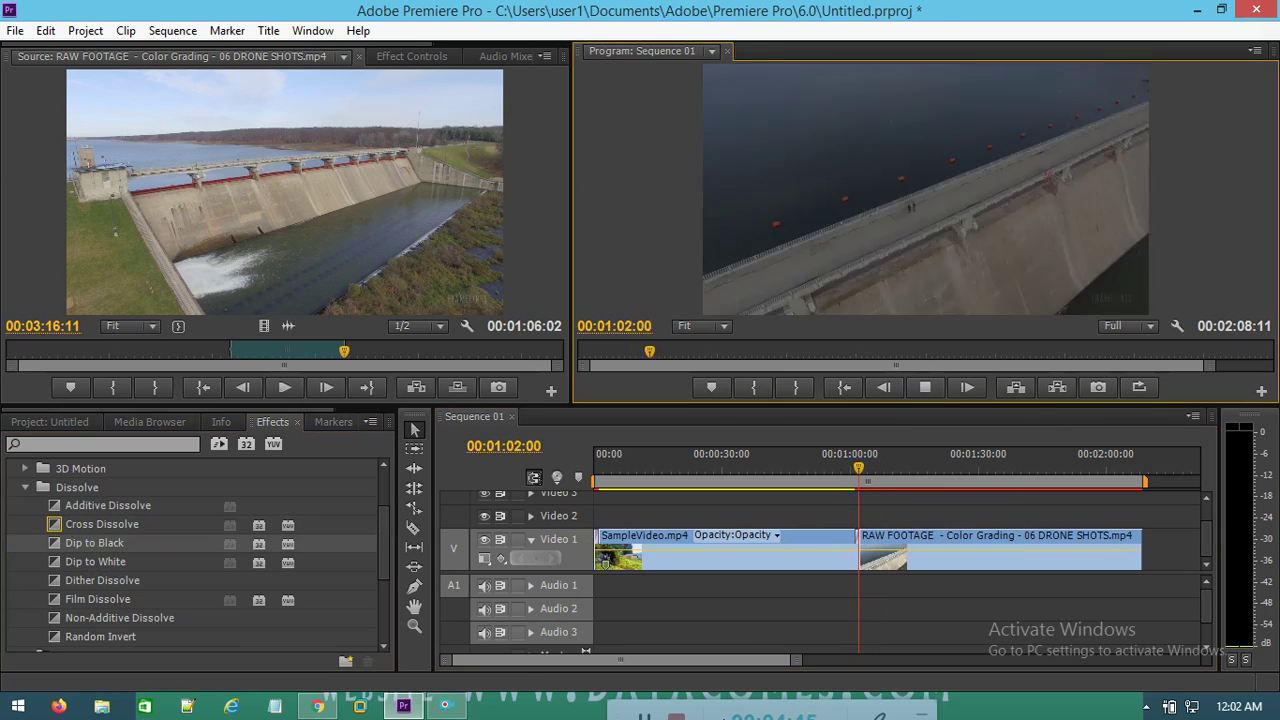
{"action": "left_click", "coordinate": [929, 392]}
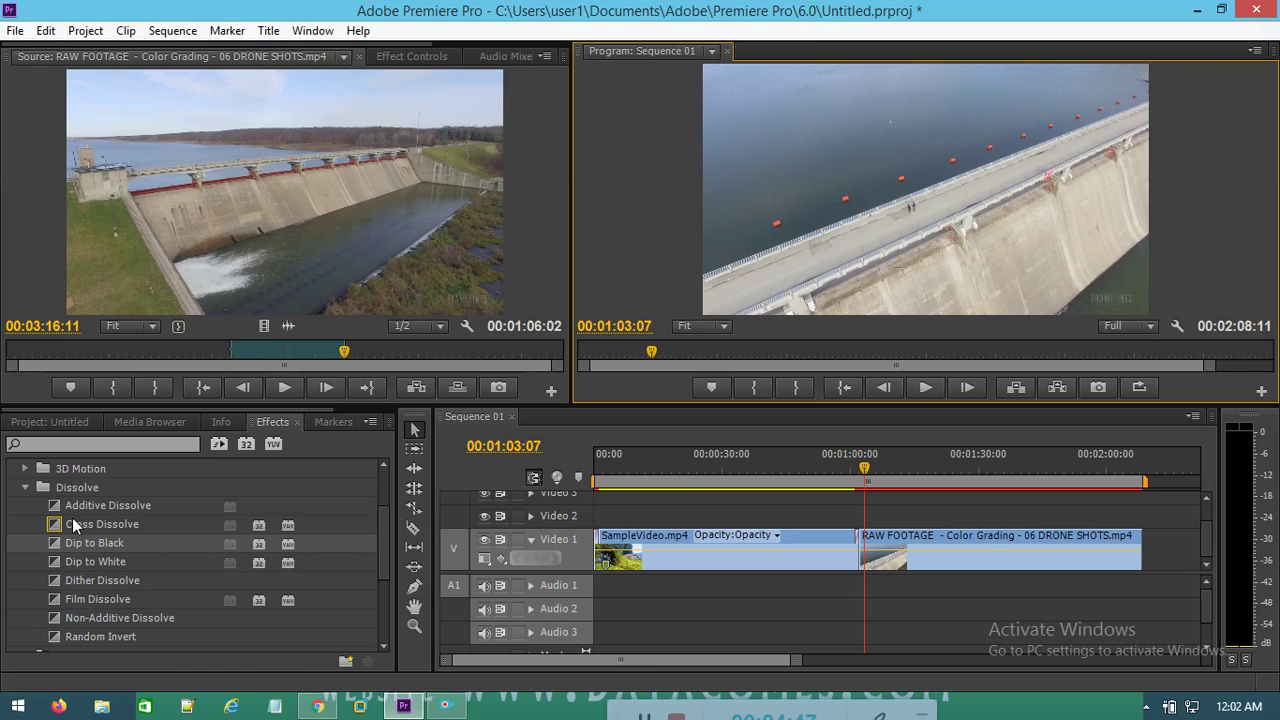
Step: Replace the Dip to Black transition between the two clips with Band Slide from the Slide group and preview it
{"action": "left_click", "coordinate": [24, 491]}
{"action": "left_click", "coordinate": [24, 563]}
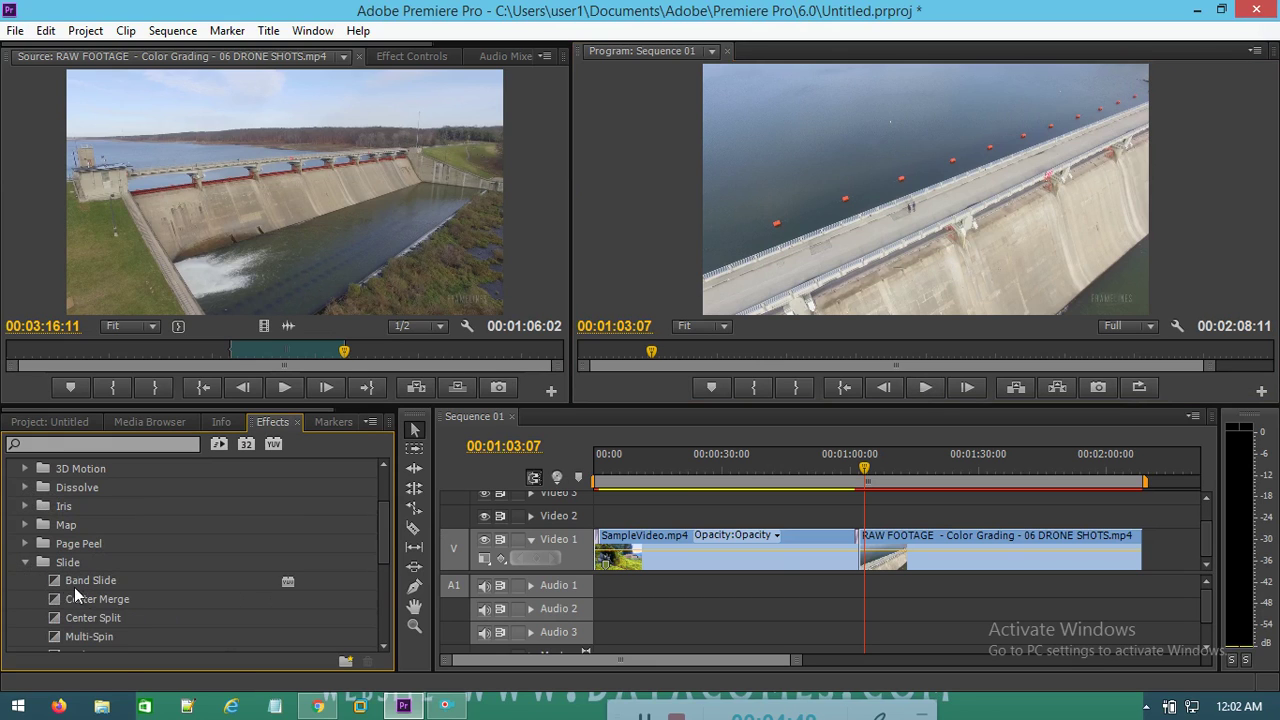
{"action": "left_click_drag", "start_coordinate": [100, 580], "coordinate": [860, 552]}
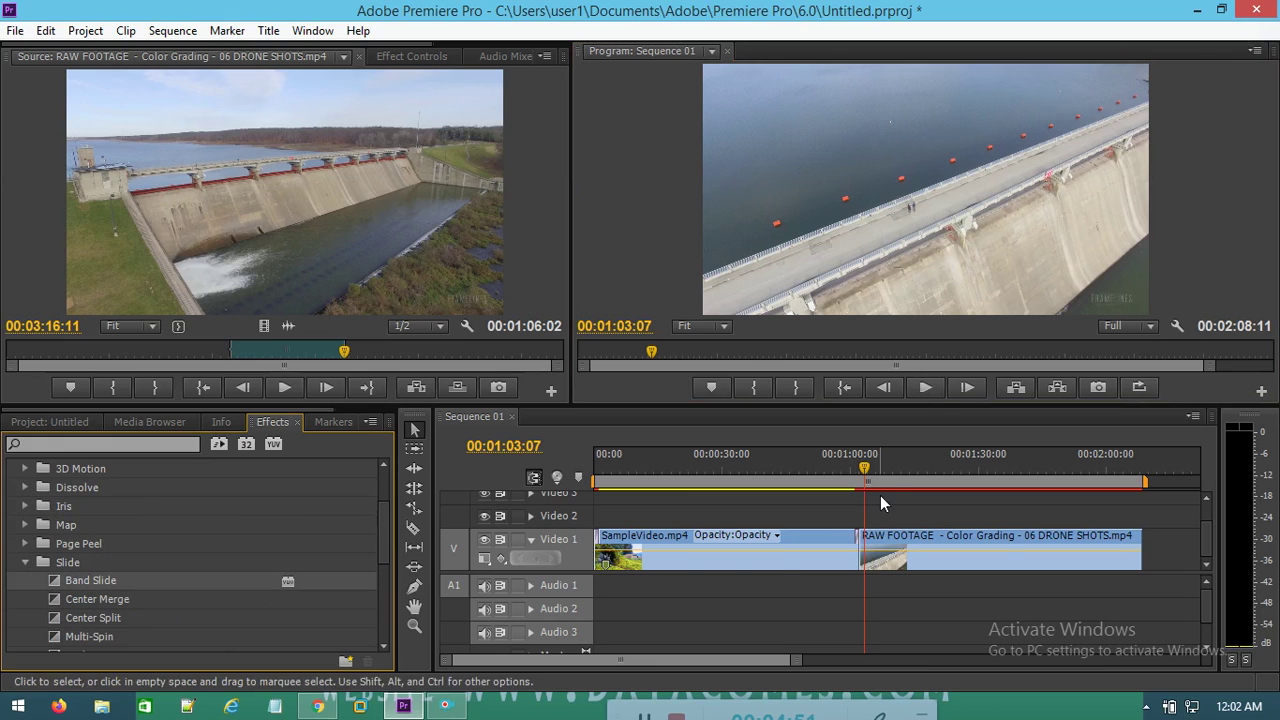
{"action": "mouse_move", "coordinate": [866, 478]}
{"action": "left_mouse_down"}
{"action": "mouse_move", "coordinate": [856, 488]}
{"action": "mouse_move", "coordinate": [859, 467]}
{"action": "mouse_move", "coordinate": [847, 468]}
{"action": "left_mouse_up"}
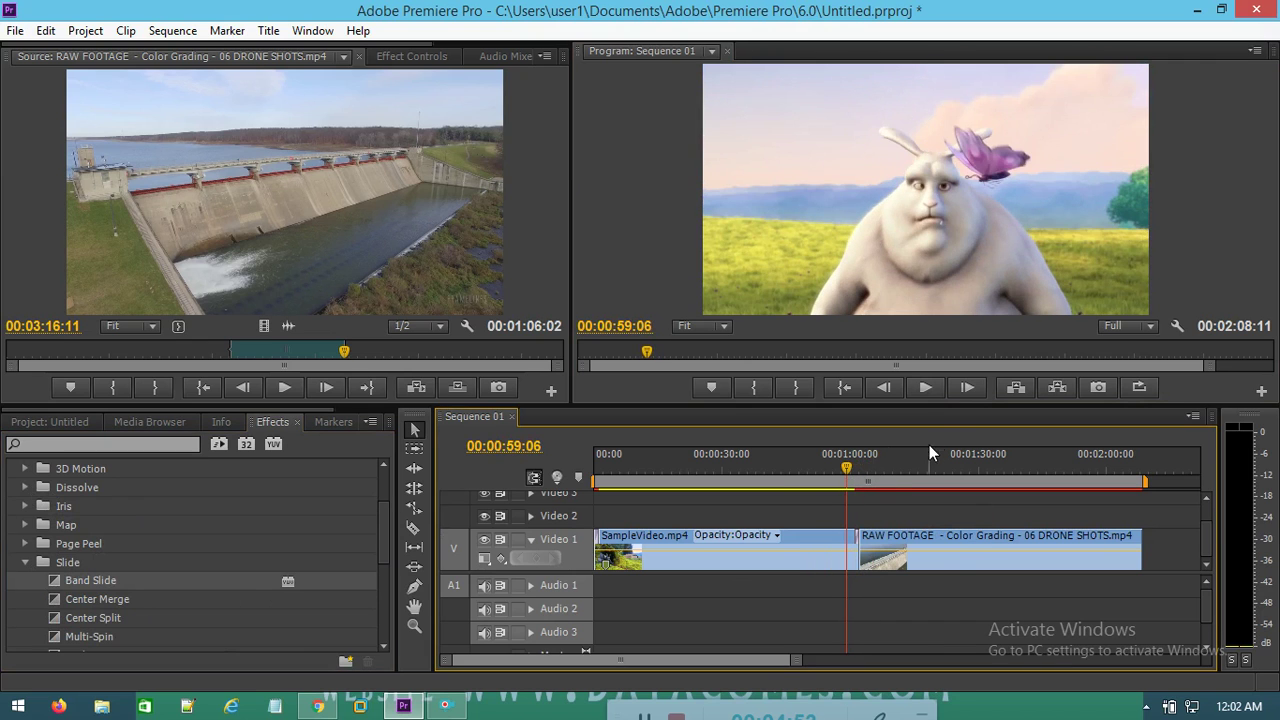
{"action": "left_click", "coordinate": [923, 388]}
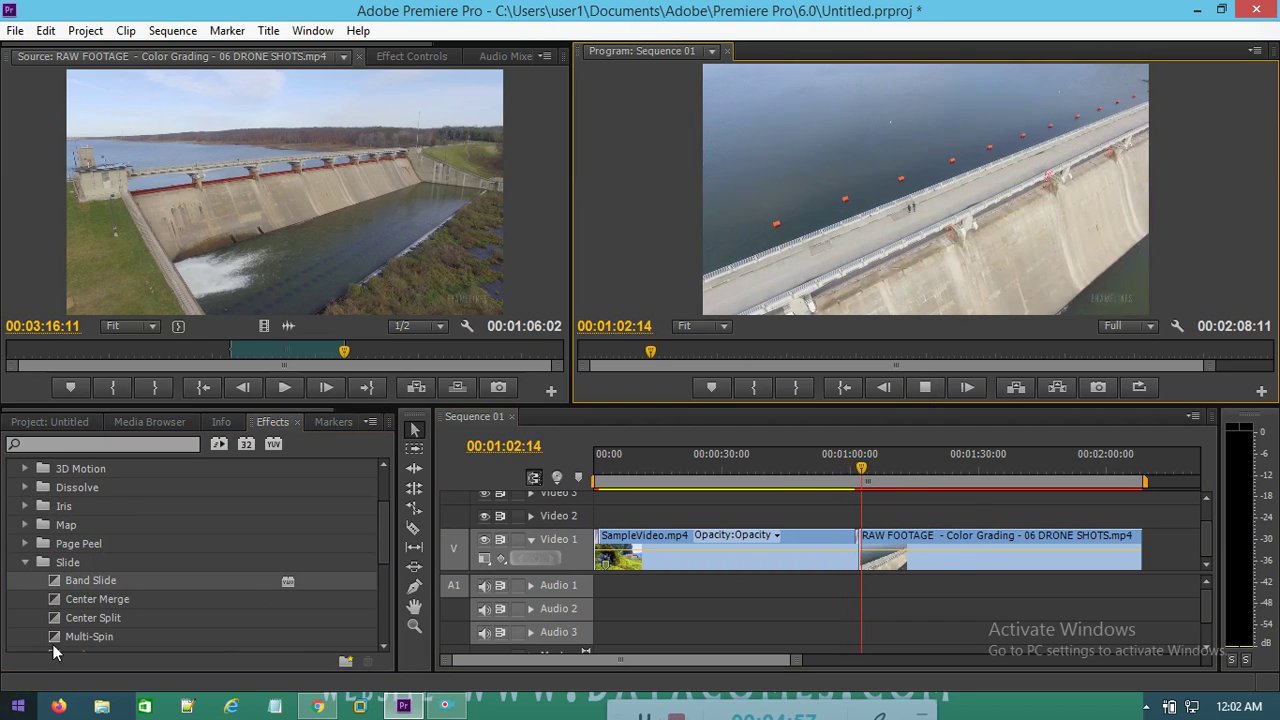
Step: Replace the Band Slide transition between the two clips with Multi-Spin and play it back from just before the cut
{"action": "scroll", "coordinate": [104, 640], "scroll_direction": "down", "scroll_amount": 1}
{"action": "left_click", "coordinate": [93, 606]}
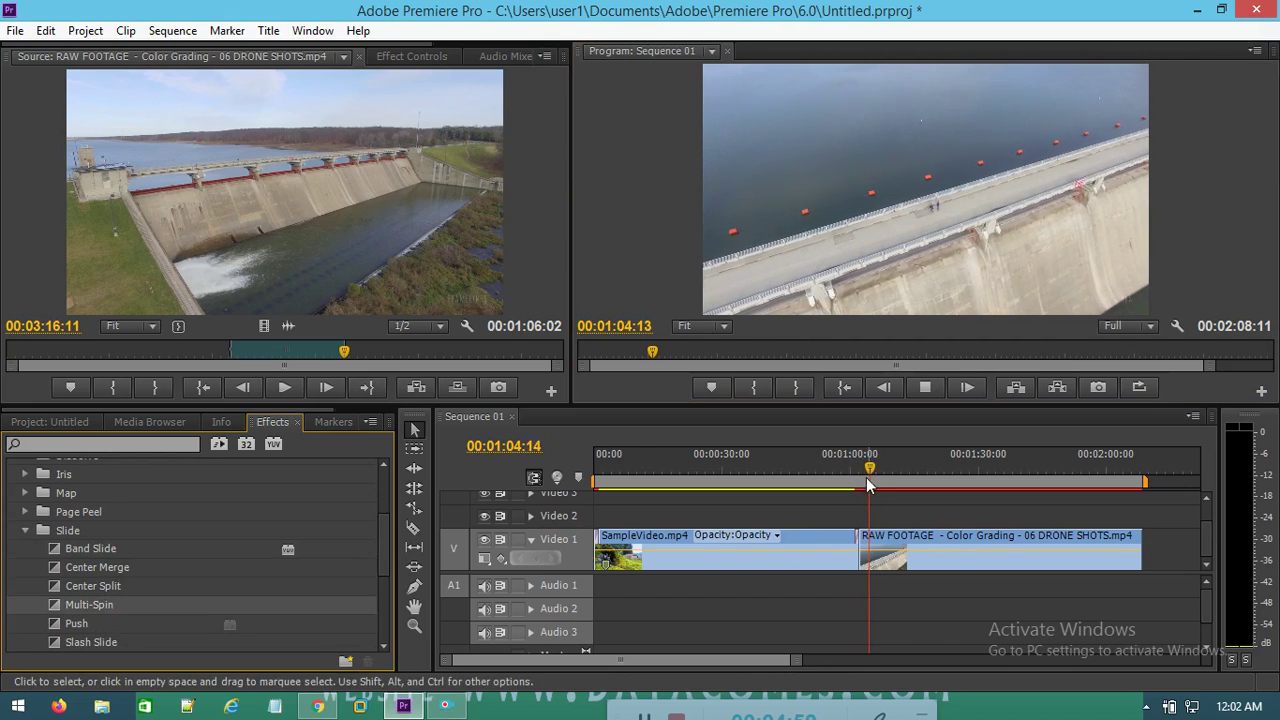
{"action": "left_click_drag", "start_coordinate": [874, 470], "coordinate": [856, 470]}
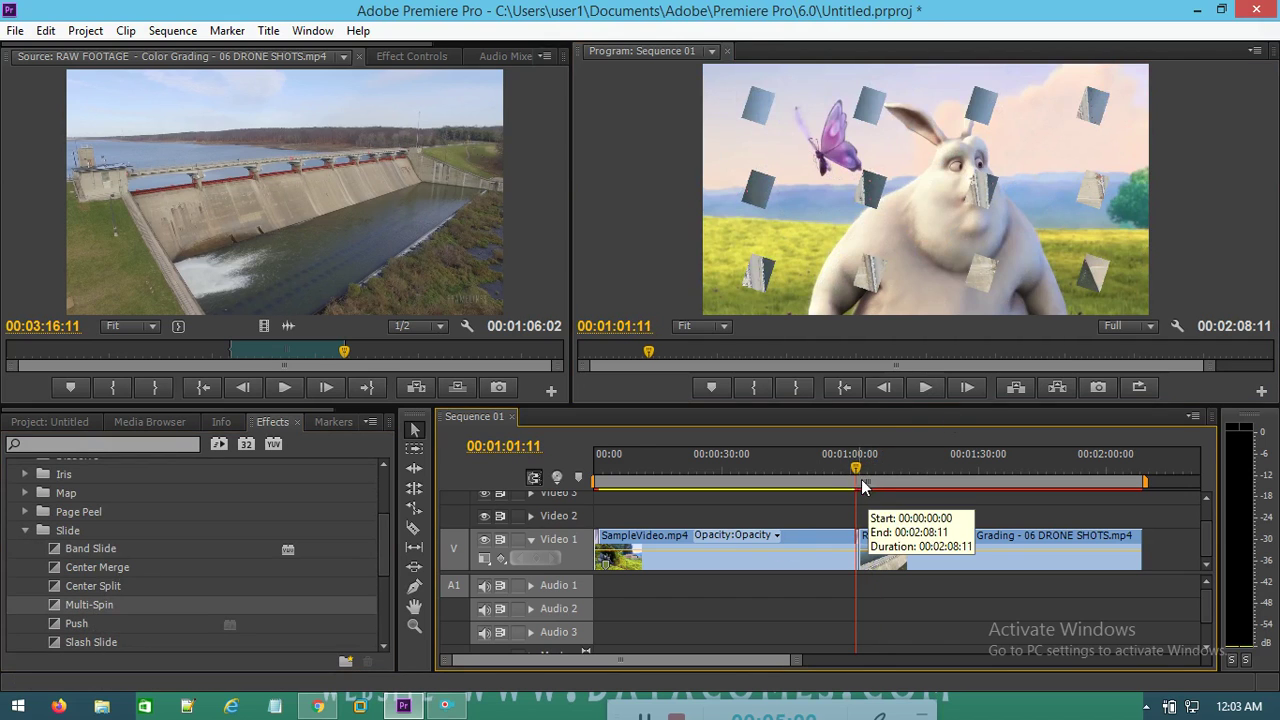
{"action": "left_click", "coordinate": [847, 468]}
{"action": "left_click", "coordinate": [925, 387]}
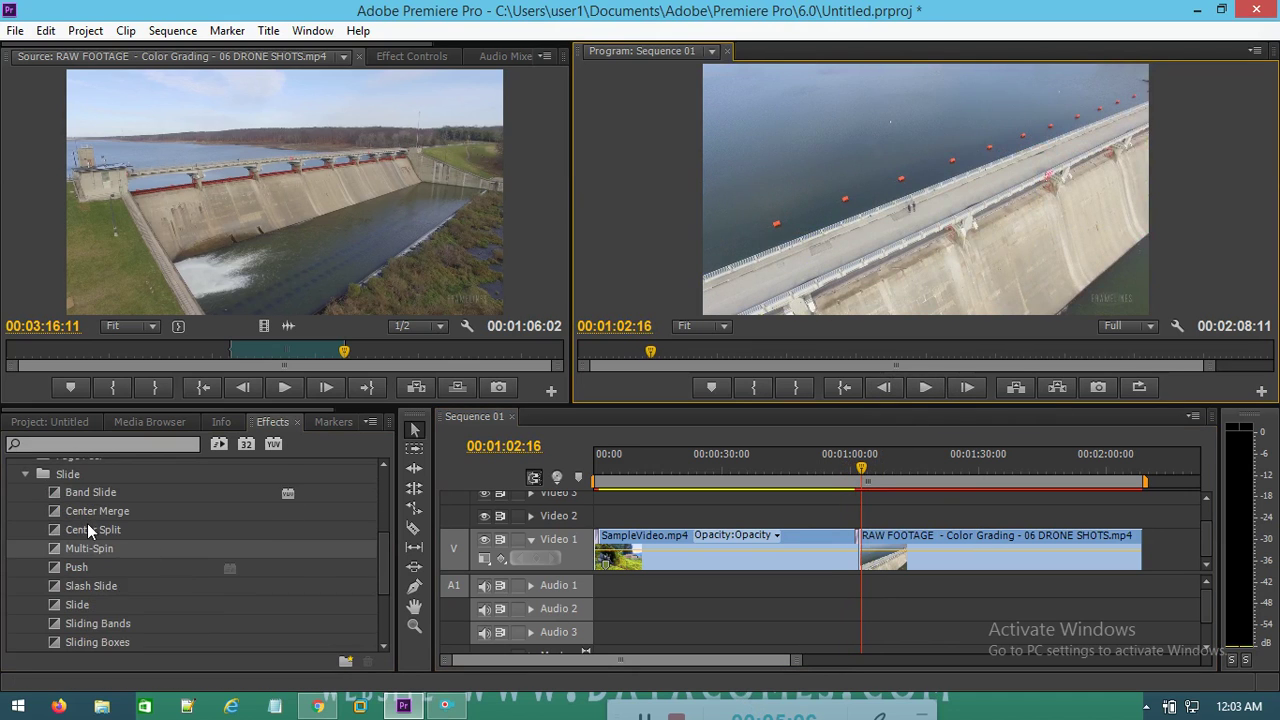
Step: Replace the Multi-Spin transition between the two clips with Cross Zoom from the Zoom group and preview it
{"action": "scroll", "coordinate": [87, 523], "scroll_direction": "down", "scroll_amount": 1}
{"action": "left_click", "coordinate": [25, 512]}
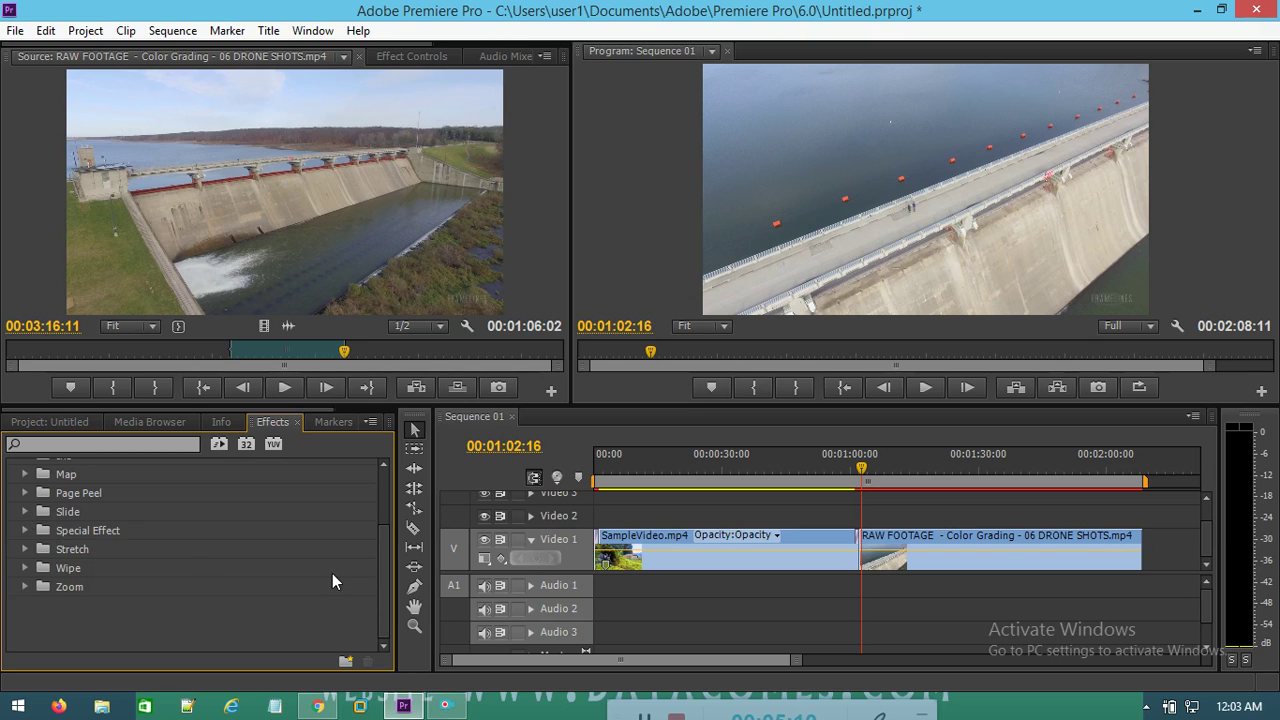
{"action": "left_click", "coordinate": [25, 587]}
{"action": "left_click_drag", "start_coordinate": [76, 608], "coordinate": [658, 567]}
{"action": "left_click_drag", "start_coordinate": [866, 538], "coordinate": [862, 540]}
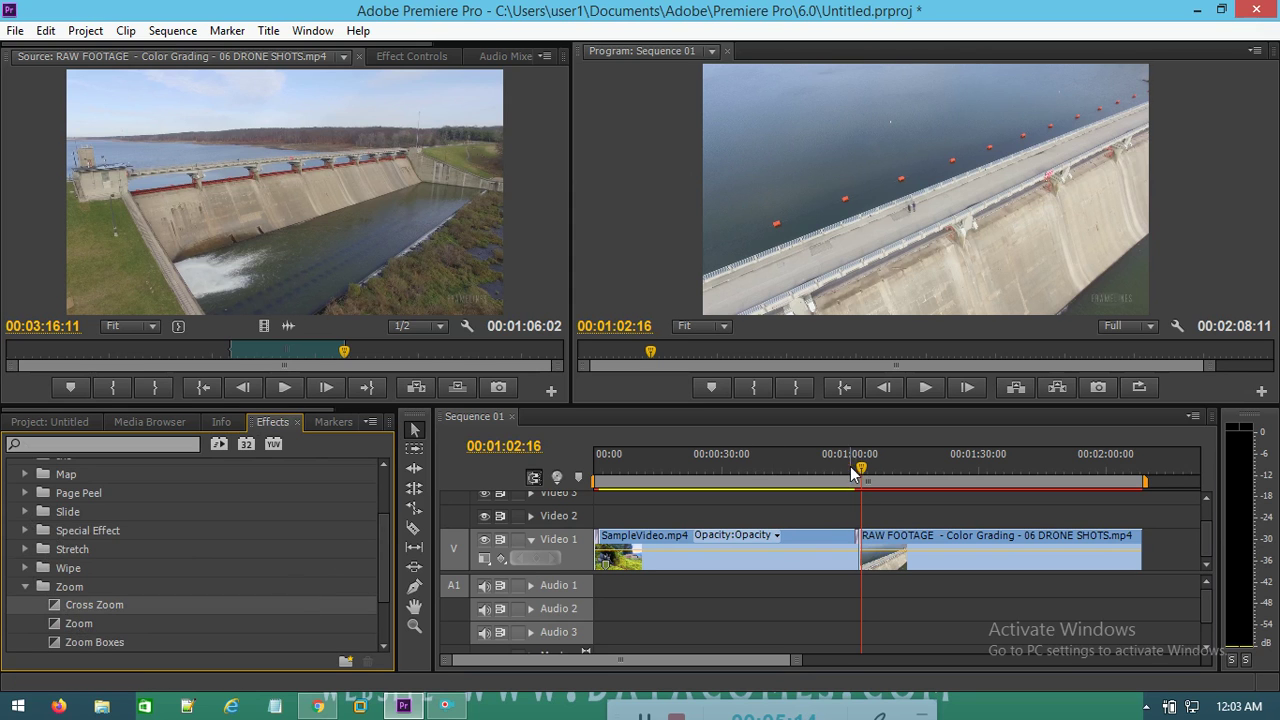
{"action": "left_click_drag", "start_coordinate": [856, 474], "coordinate": [839, 468]}
{"action": "left_click", "coordinate": [925, 388]}
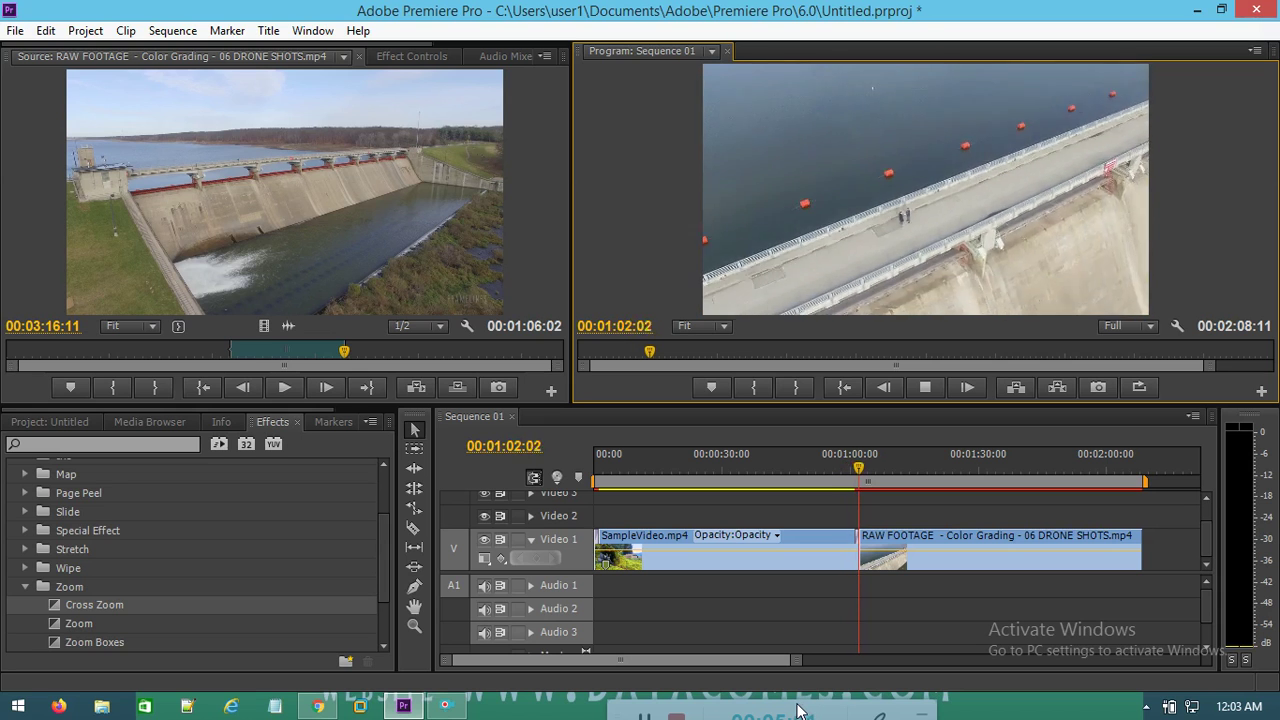
{"action": "left_click", "coordinate": [927, 390]}
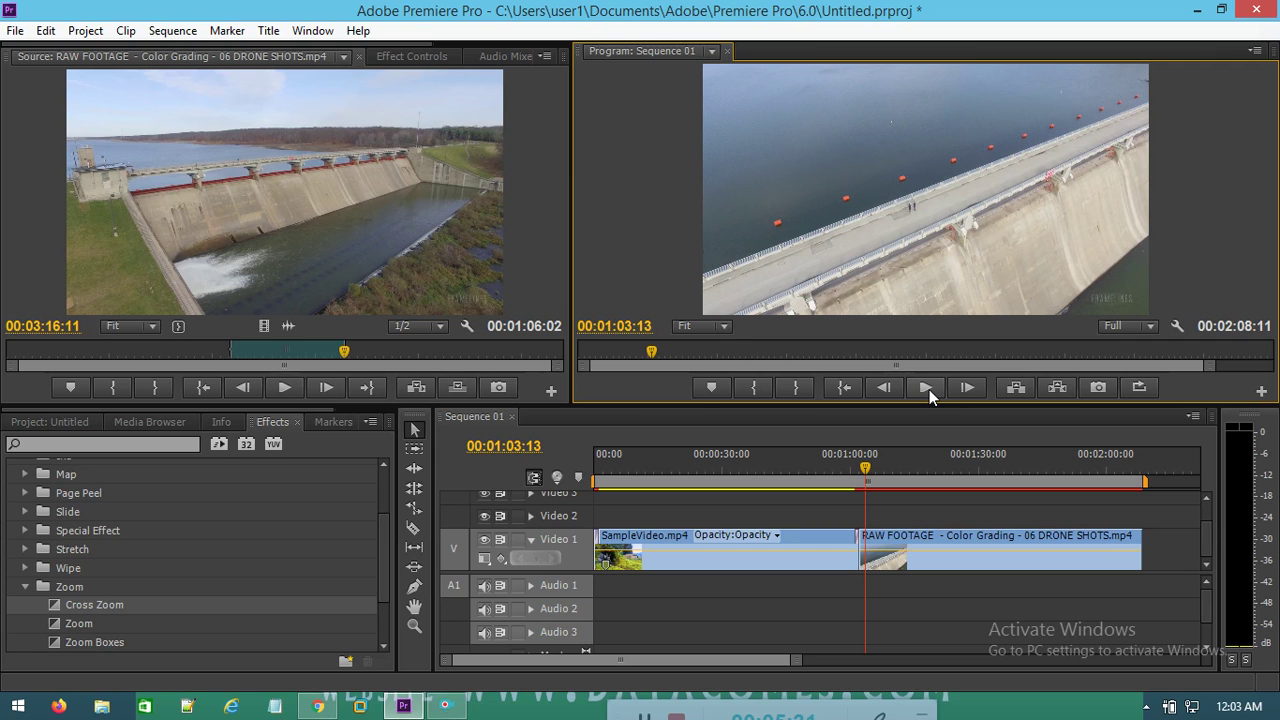
Step: Replay the Cross Zoom transition from just before the cut between the two clips
{"action": "left_click", "coordinate": [859, 469]}
{"action": "mouse_move", "coordinate": [861, 469]}
{"action": "left_mouse_down"}
{"action": "mouse_move", "coordinate": [839, 489]}
{"action": "mouse_move", "coordinate": [856, 481]}
{"action": "left_mouse_up"}
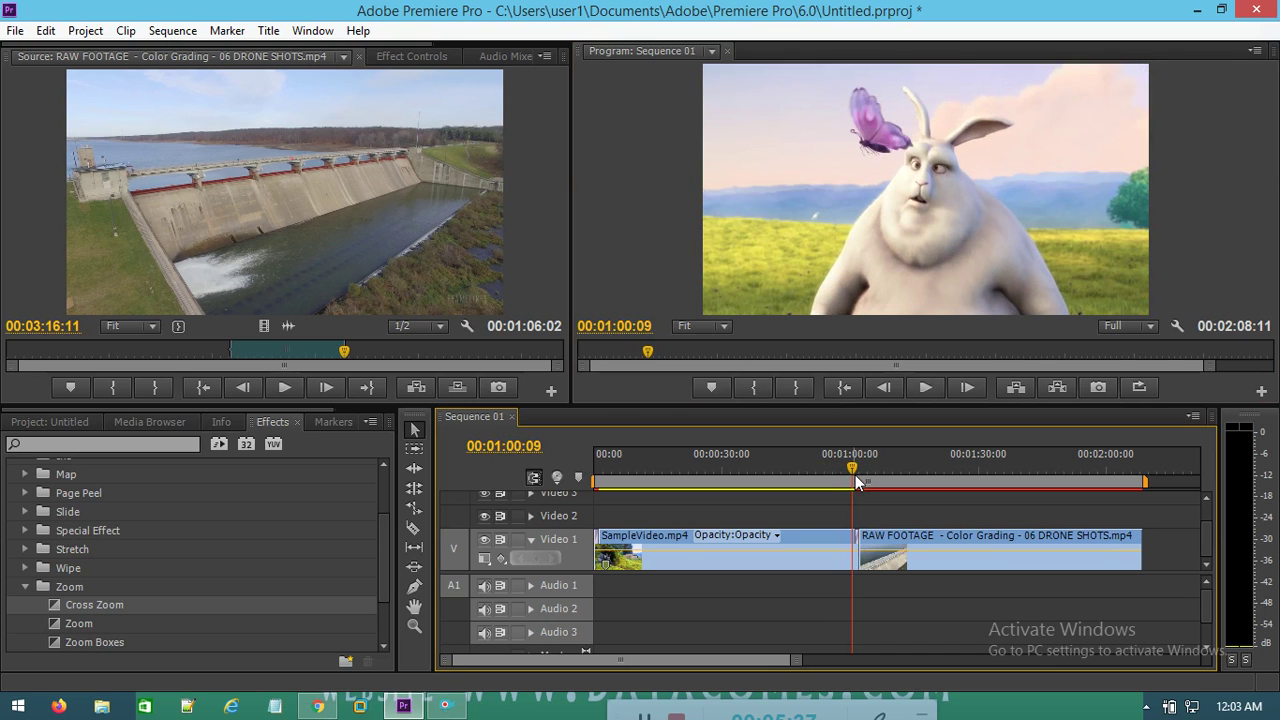
{"action": "key", "text": "space"}
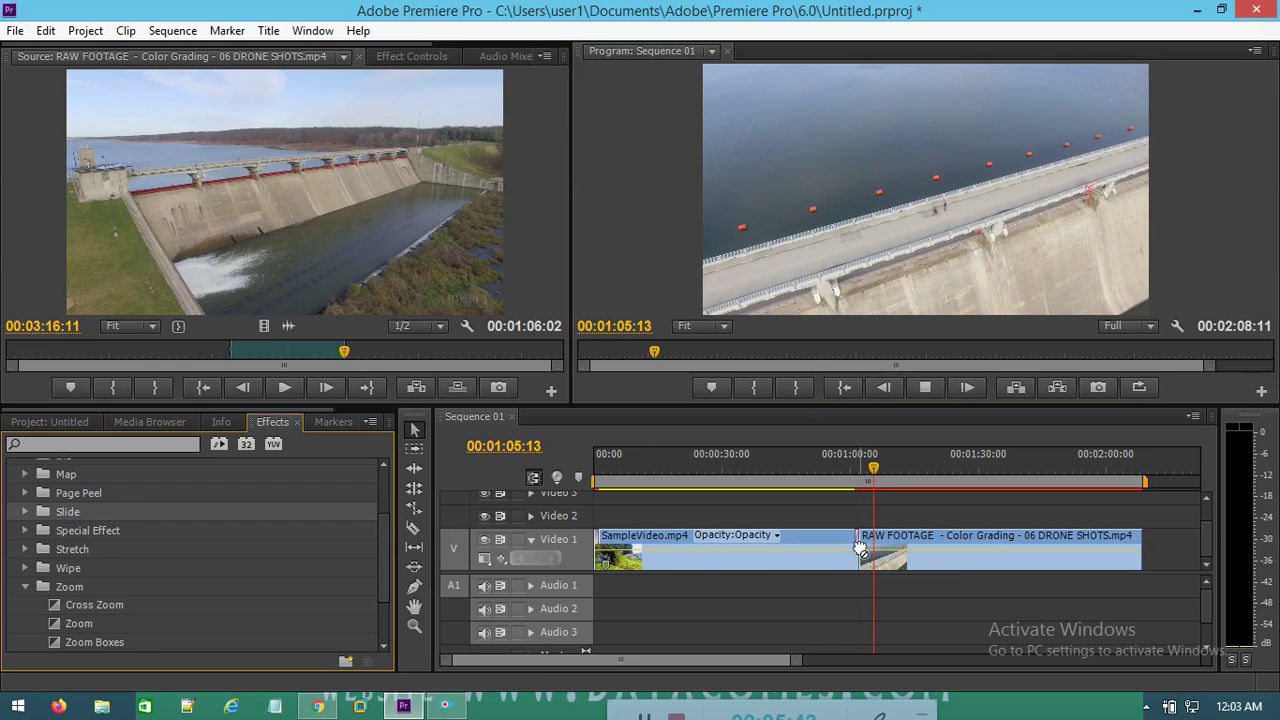
Step: Replace the Cross Zoom transition between the two clips with Band Slide from the Slide group and play it back across the cut
{"action": "left_click", "coordinate": [25, 511]}
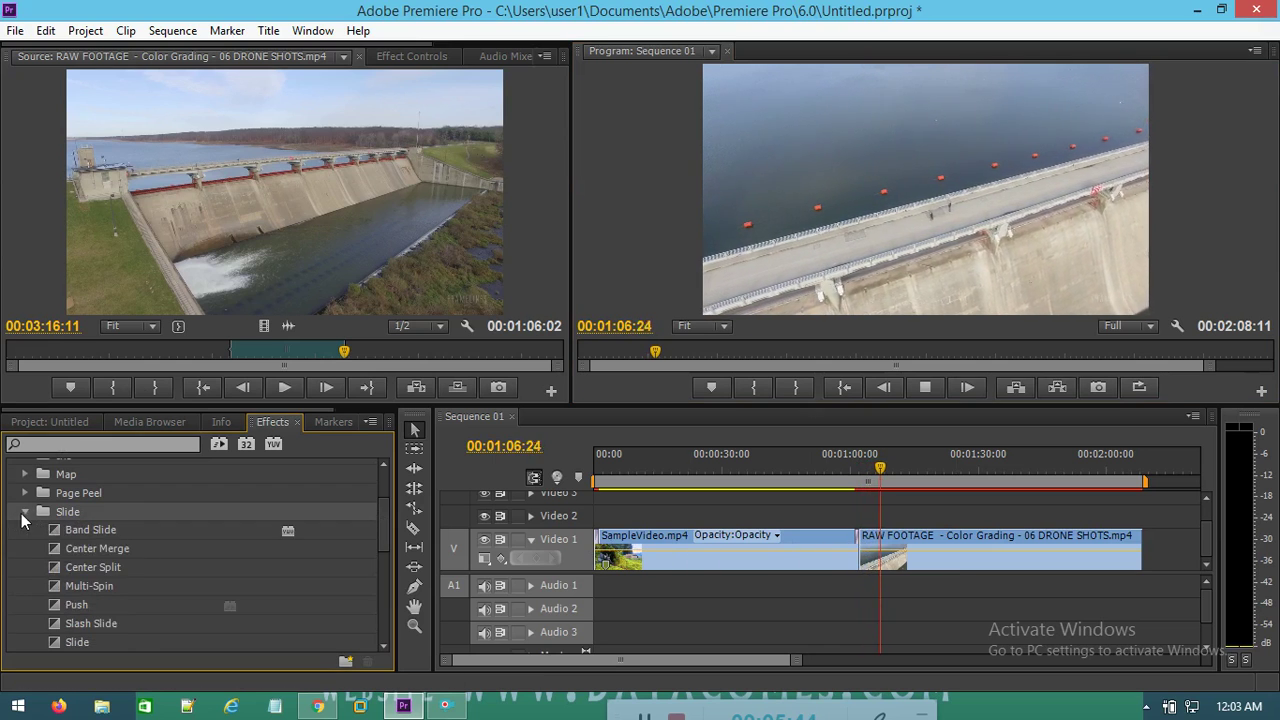
{"action": "left_click", "coordinate": [90, 531]}
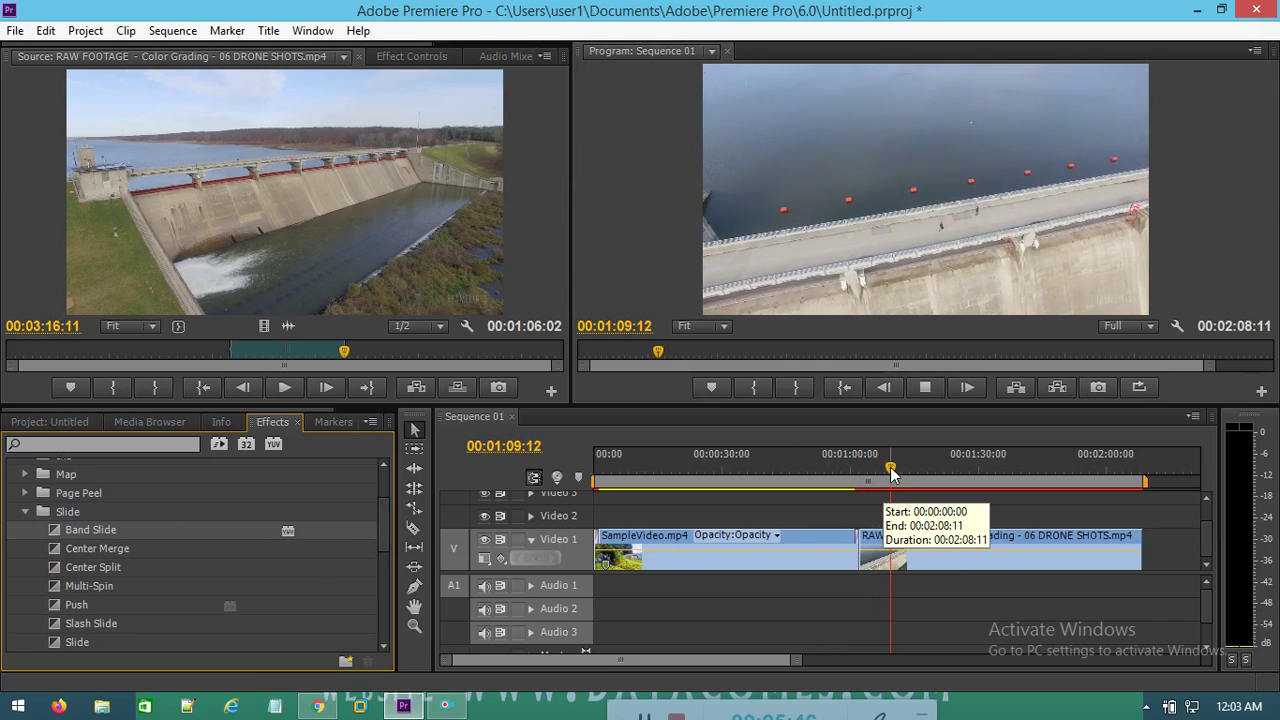
{"action": "left_click", "coordinate": [845, 470]}
{"action": "left_click_drag", "start_coordinate": [845, 494], "coordinate": [849, 478]}
{"action": "left_click", "coordinate": [925, 389]}
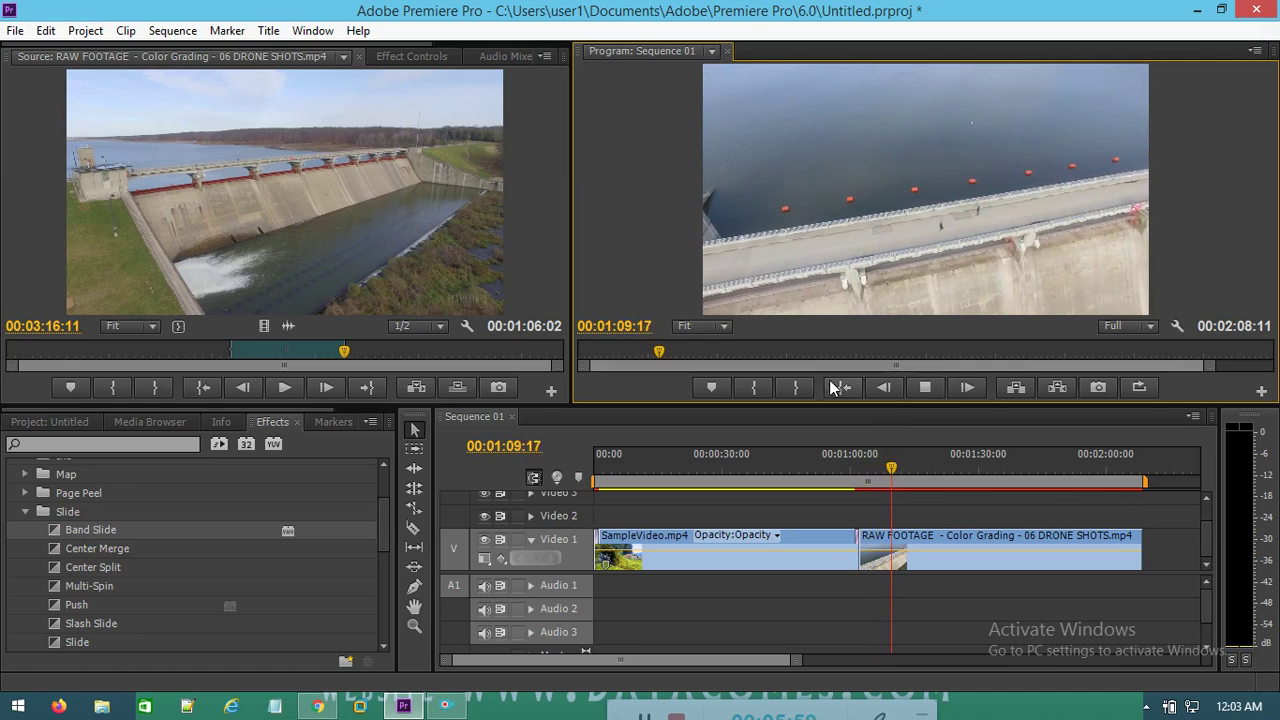
{"action": "left_click", "coordinate": [926, 396]}
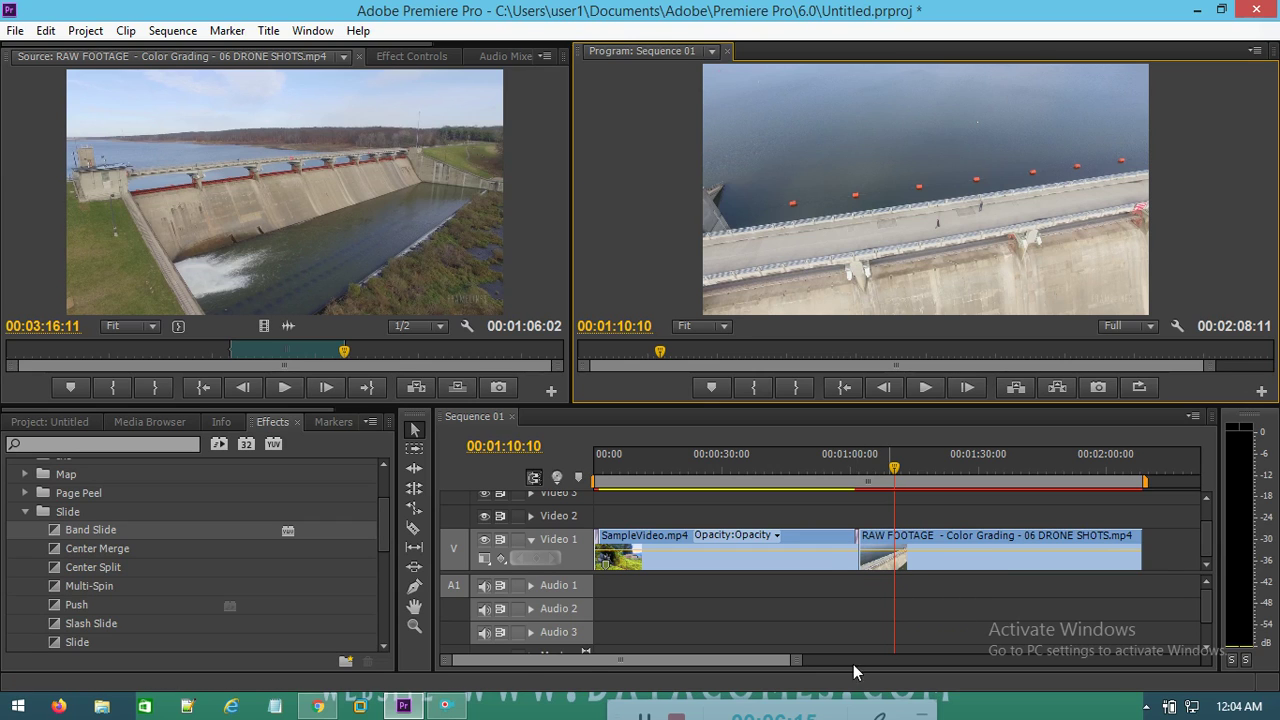
Step: Open the settings of the Band Slide transition between the two clips
{"action": "left_click", "coordinate": [797, 669]}
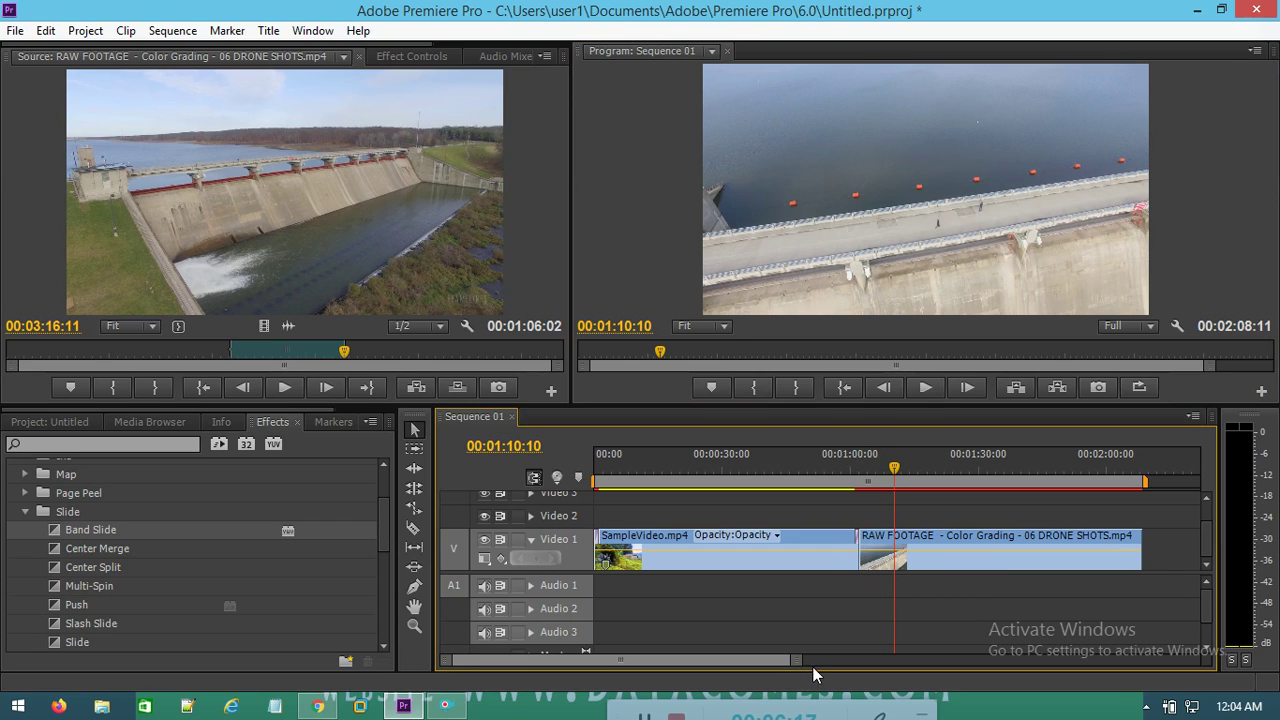
{"action": "left_click_drag", "start_coordinate": [807, 667], "coordinate": [665, 683]}
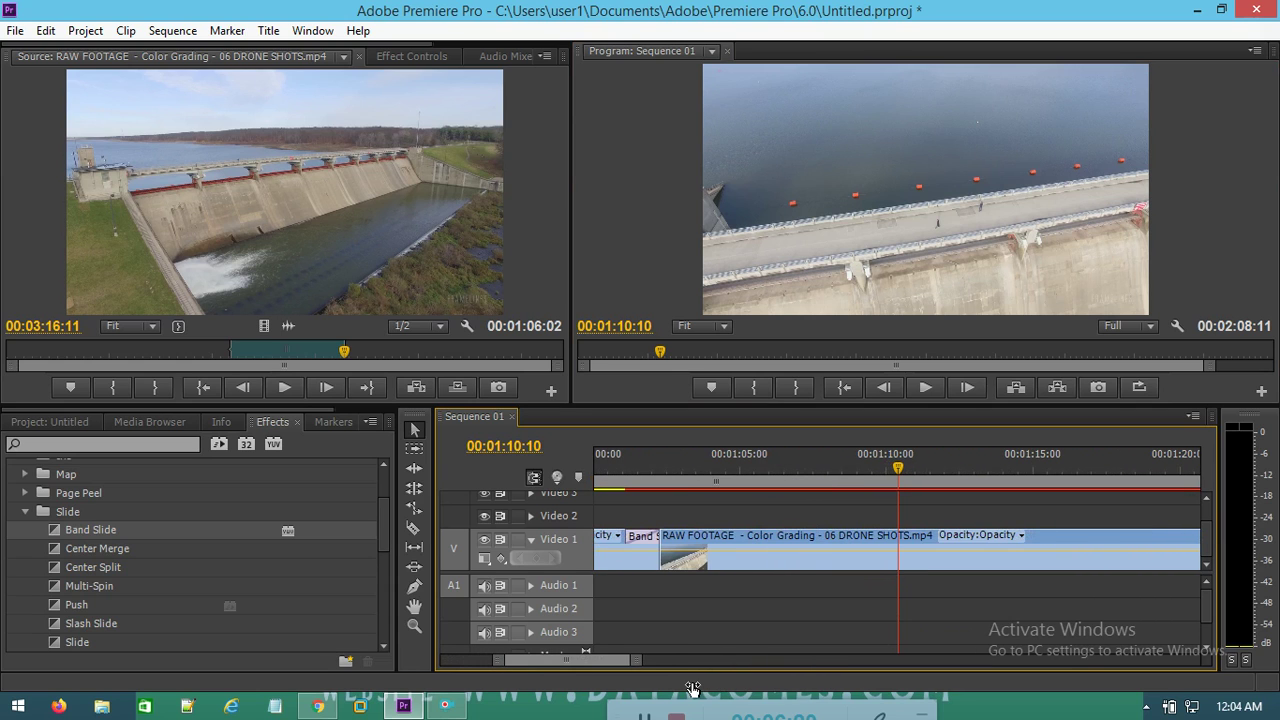
{"action": "left_click", "coordinate": [641, 543]}
{"action": "double_click", "coordinate": [641, 543]}
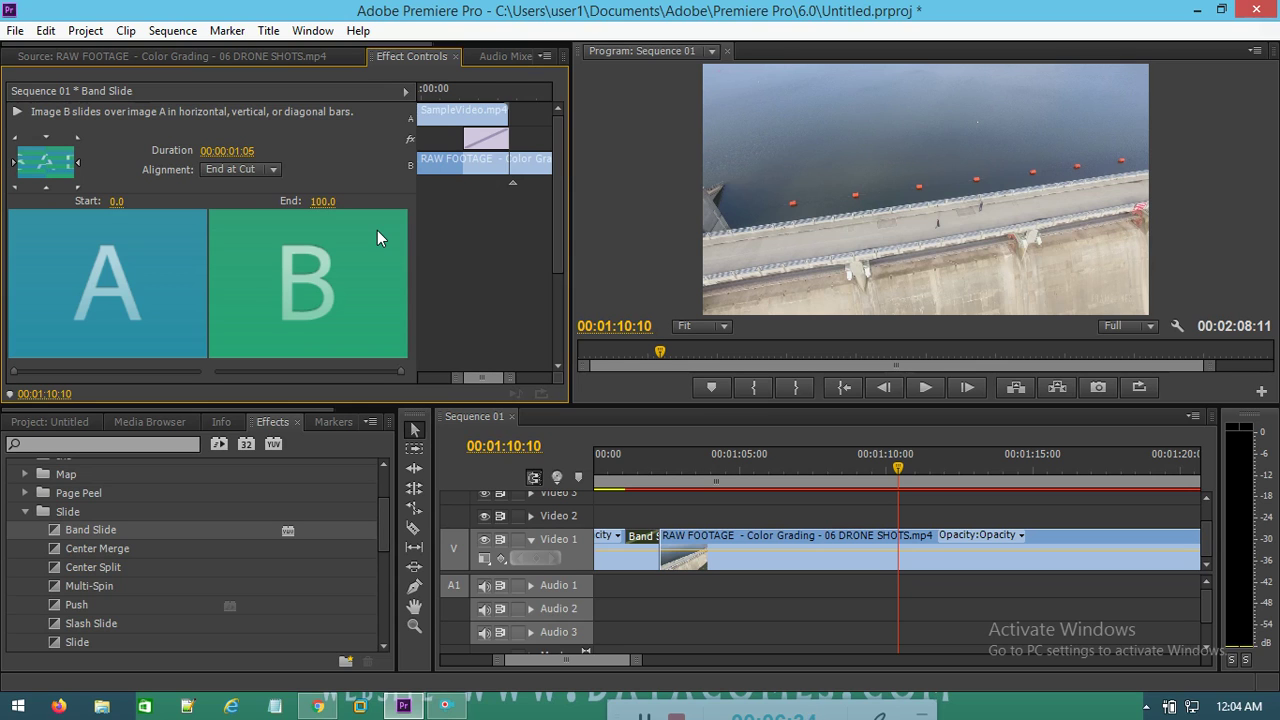
Step: Play back the Band Slide transition from just before the cut
{"action": "left_click_drag", "start_coordinate": [888, 470], "coordinate": [614, 532]}
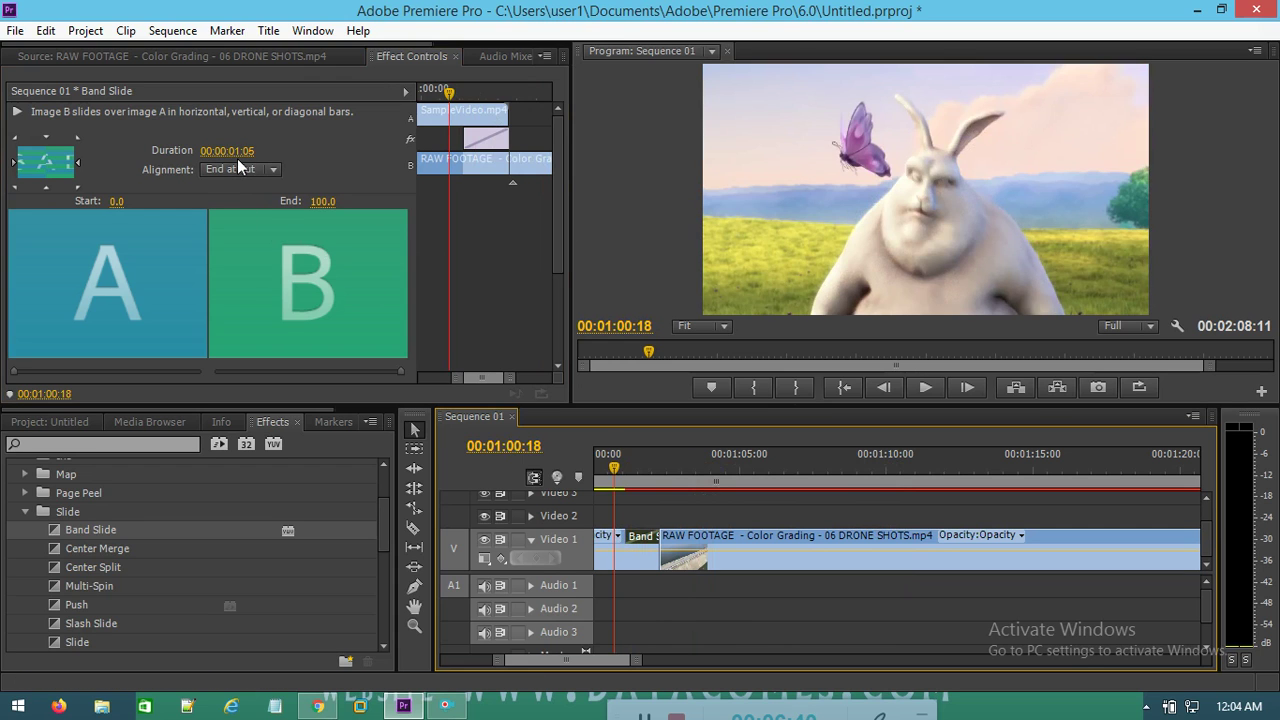
{"action": "left_click", "coordinate": [927, 388]}
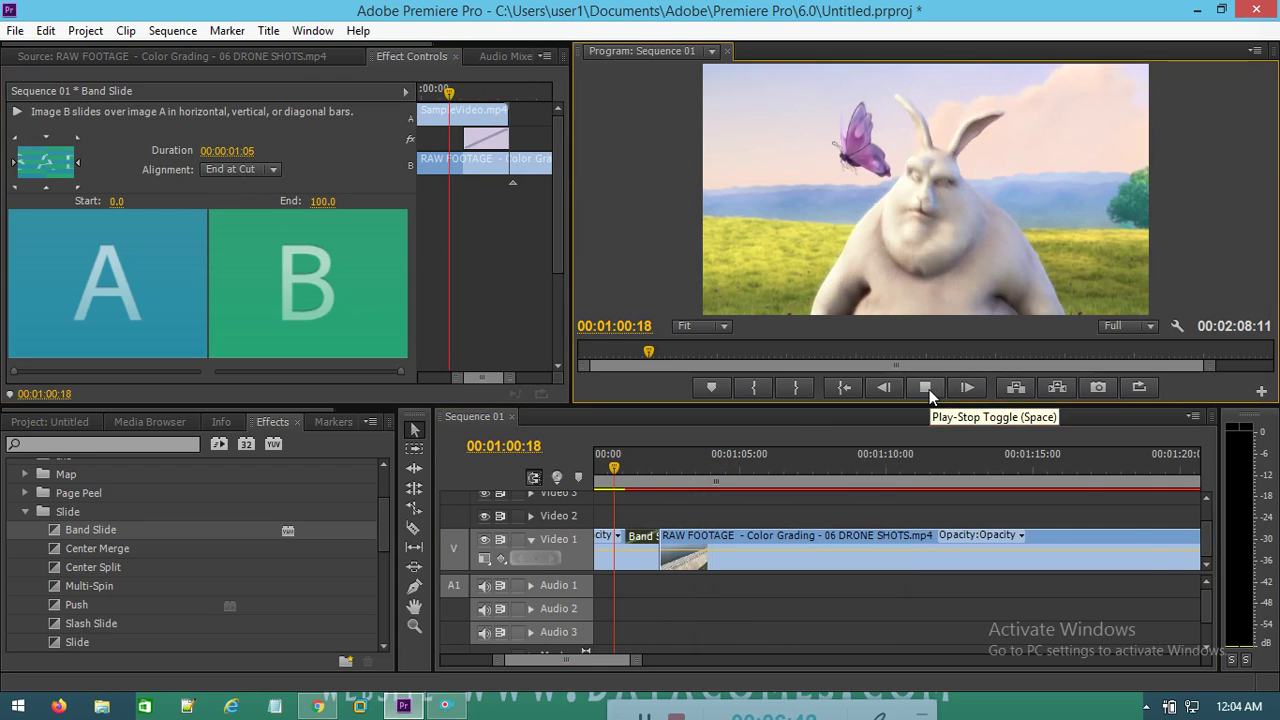
{"action": "left_click", "coordinate": [932, 391]}
{"action": "left_click_drag", "start_coordinate": [601, 661], "coordinate": [600, 661]}
{"action": "scroll", "coordinate": [599, 662], "scroll_direction": "up", "scroll_amount": 5}
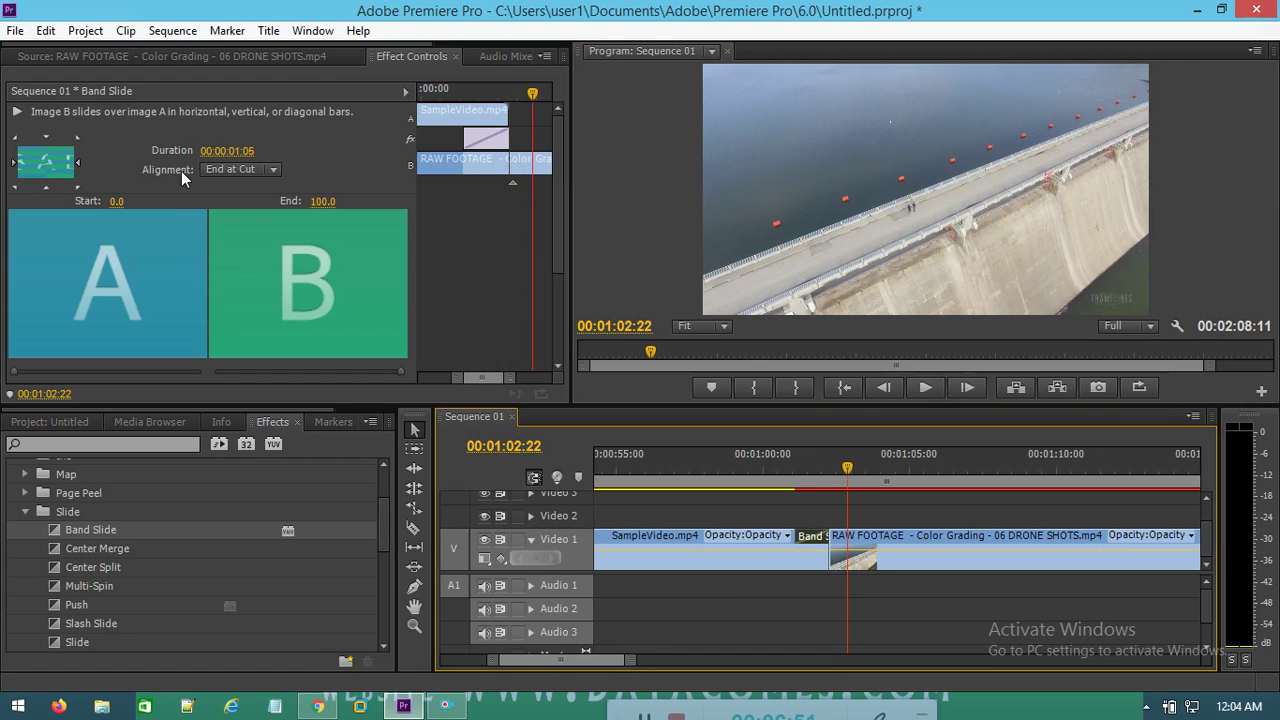
Step: Set the Band Slide transition's duration to 00:00:05:04 and play it back from ahead of the transition
{"action": "left_click_drag", "start_coordinate": [246, 157], "coordinate": [499, 292]}
{"action": "left_click_drag", "start_coordinate": [847, 453], "coordinate": [612, 548]}
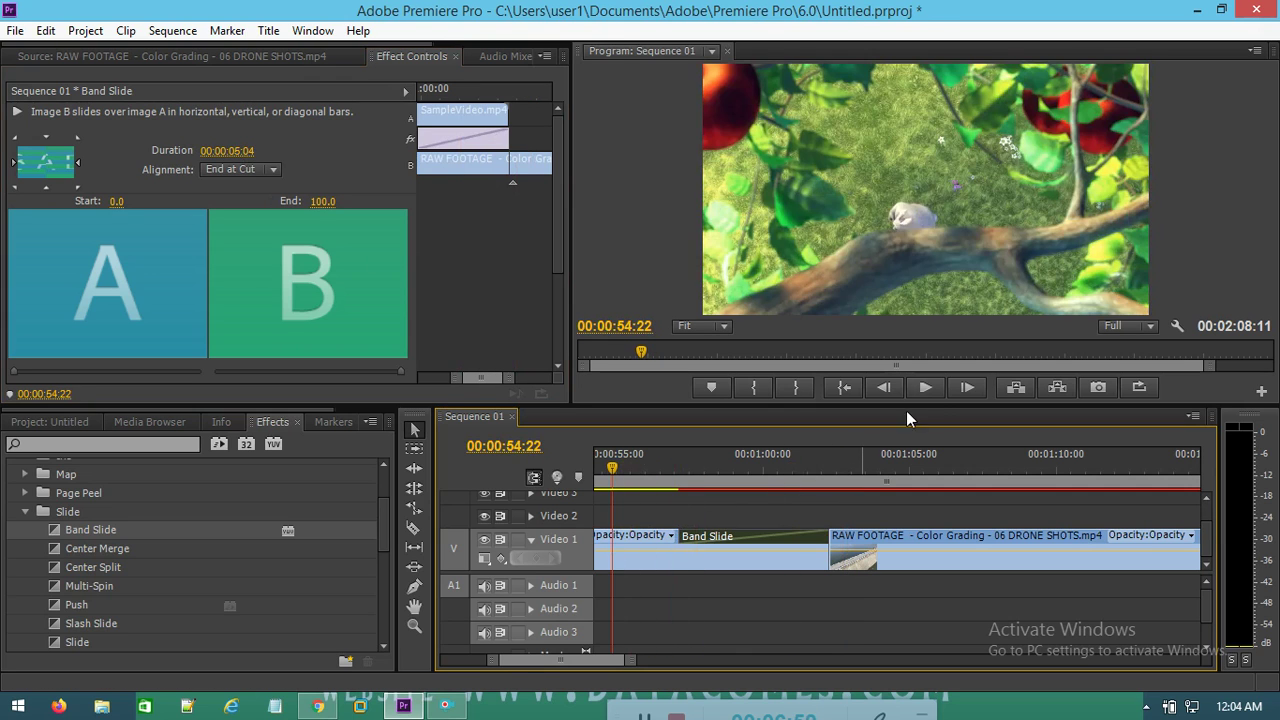
{"action": "left_click", "coordinate": [925, 387]}
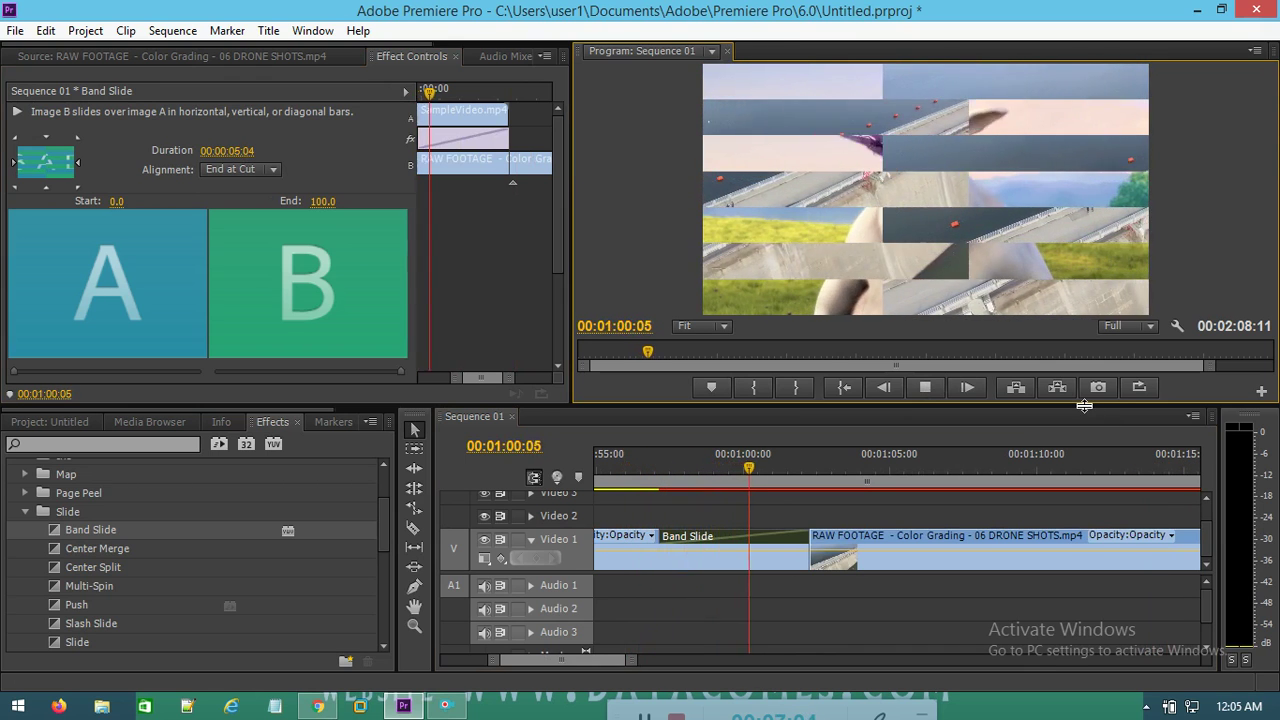
{"action": "left_click", "coordinate": [912, 390]}
Step: Shorten the Band Slide transition's duration to 00:00:00:01 and play back across the cut
{"action": "mouse_move", "coordinate": [198, 150]}
{"action": "left_mouse_down"}
{"action": "mouse_move", "coordinate": [300, 150]}
{"action": "mouse_move", "coordinate": [200, 150]}
{"action": "left_mouse_up"}
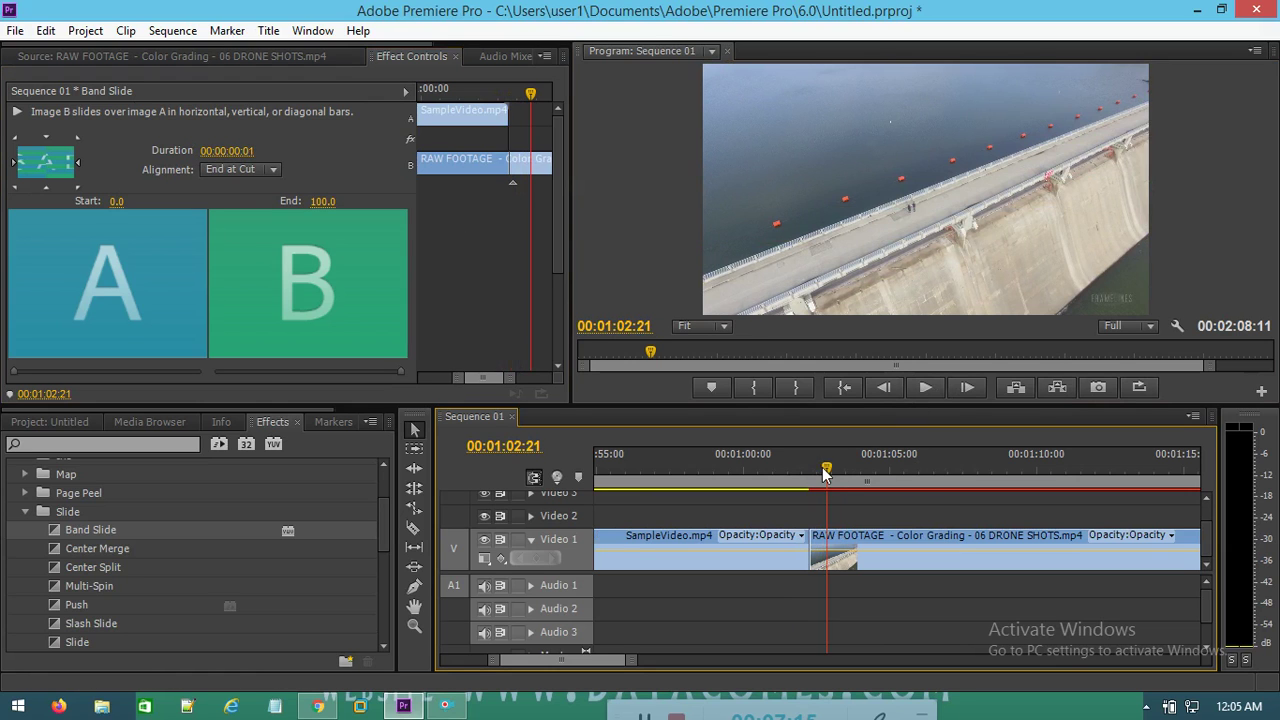
{"action": "left_click_drag", "start_coordinate": [822, 474], "coordinate": [802, 492]}
{"action": "left_click", "coordinate": [918, 387]}
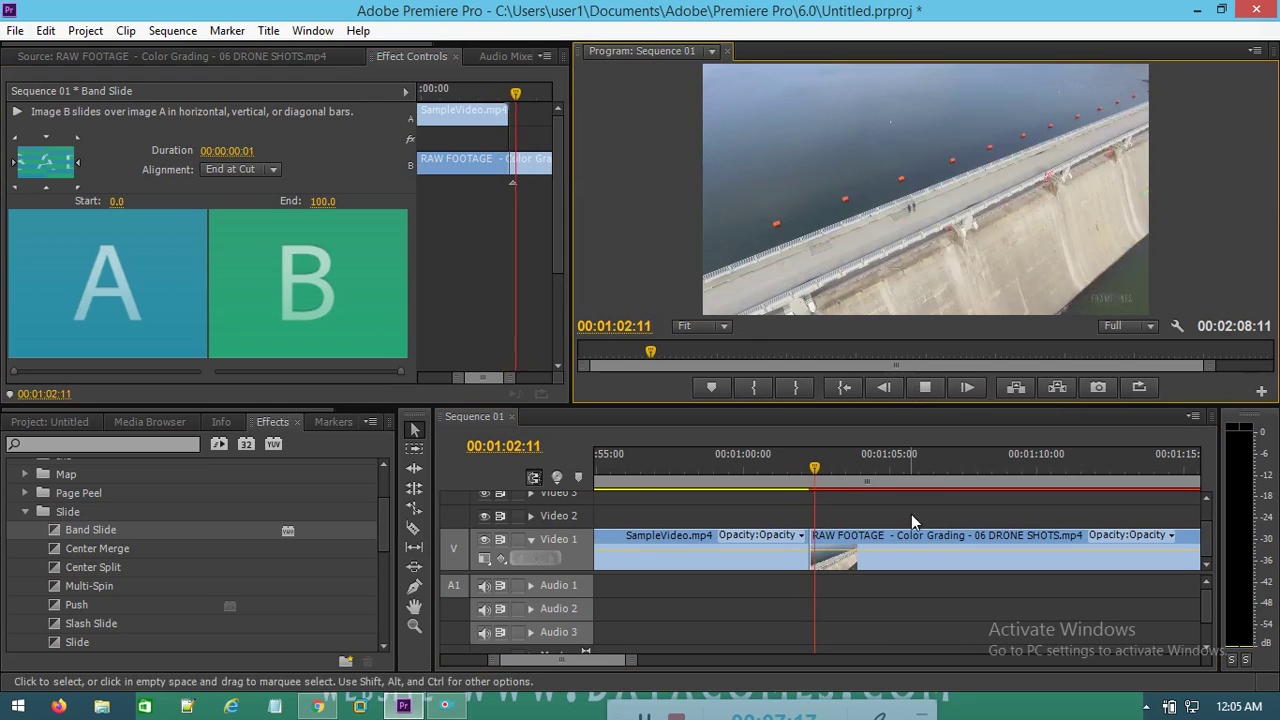
{"action": "left_click", "coordinate": [926, 387]}
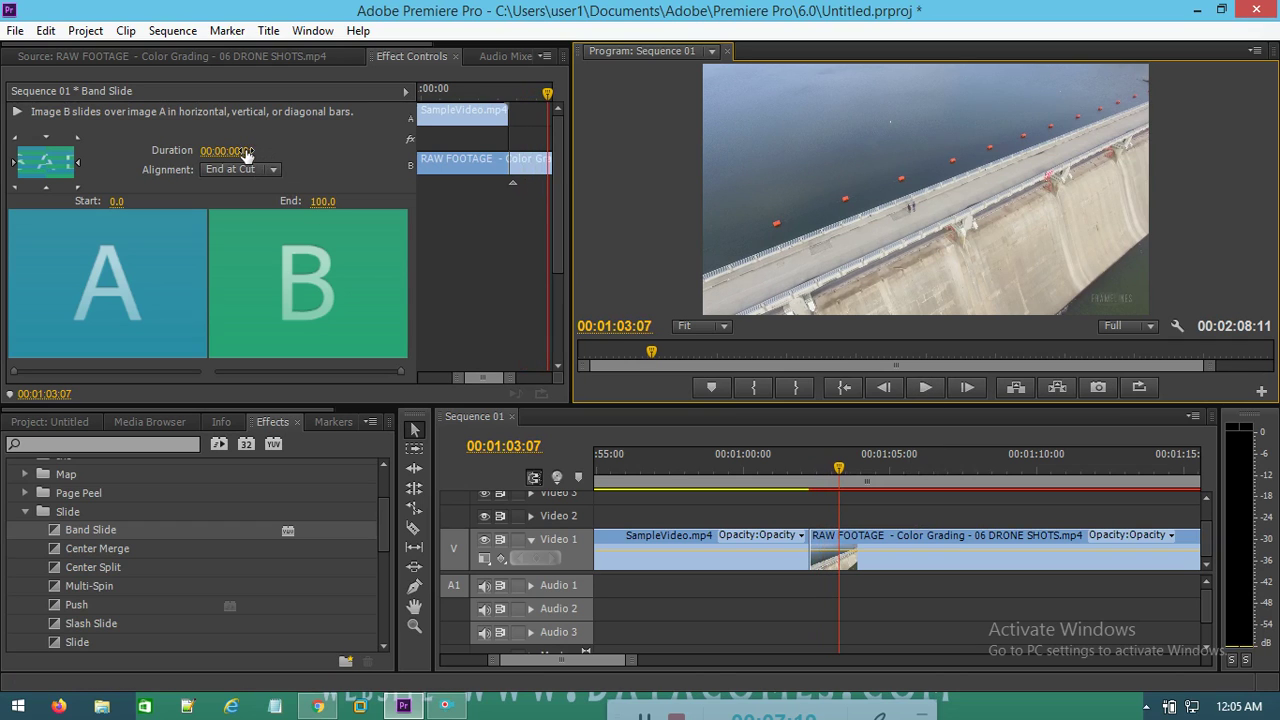
Step: Set the Band Slide transition's duration to 00:00:00:21 and play it back from just before the cut
{"action": "left_click_drag", "start_coordinate": [247, 152], "coordinate": [270, 152]}
{"action": "left_click_drag", "start_coordinate": [836, 472], "coordinate": [768, 493]}
{"action": "left_click", "coordinate": [925, 387]}
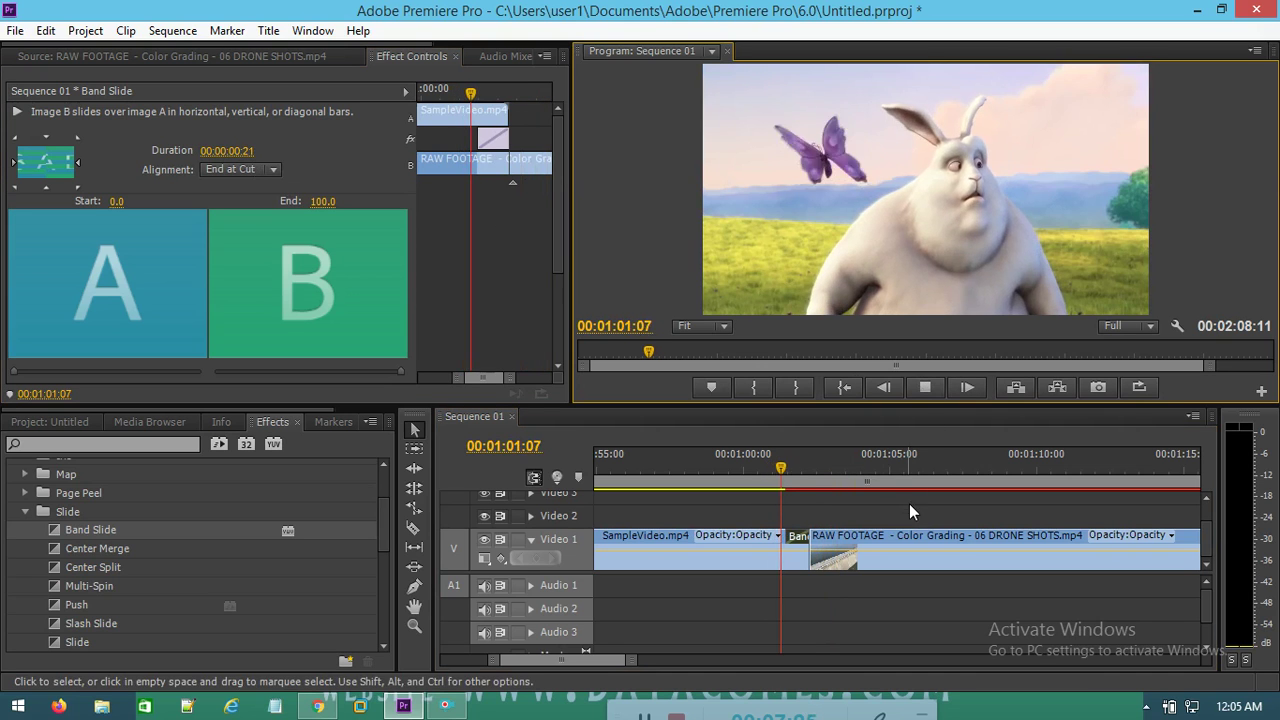
{"action": "left_click", "coordinate": [927, 388]}
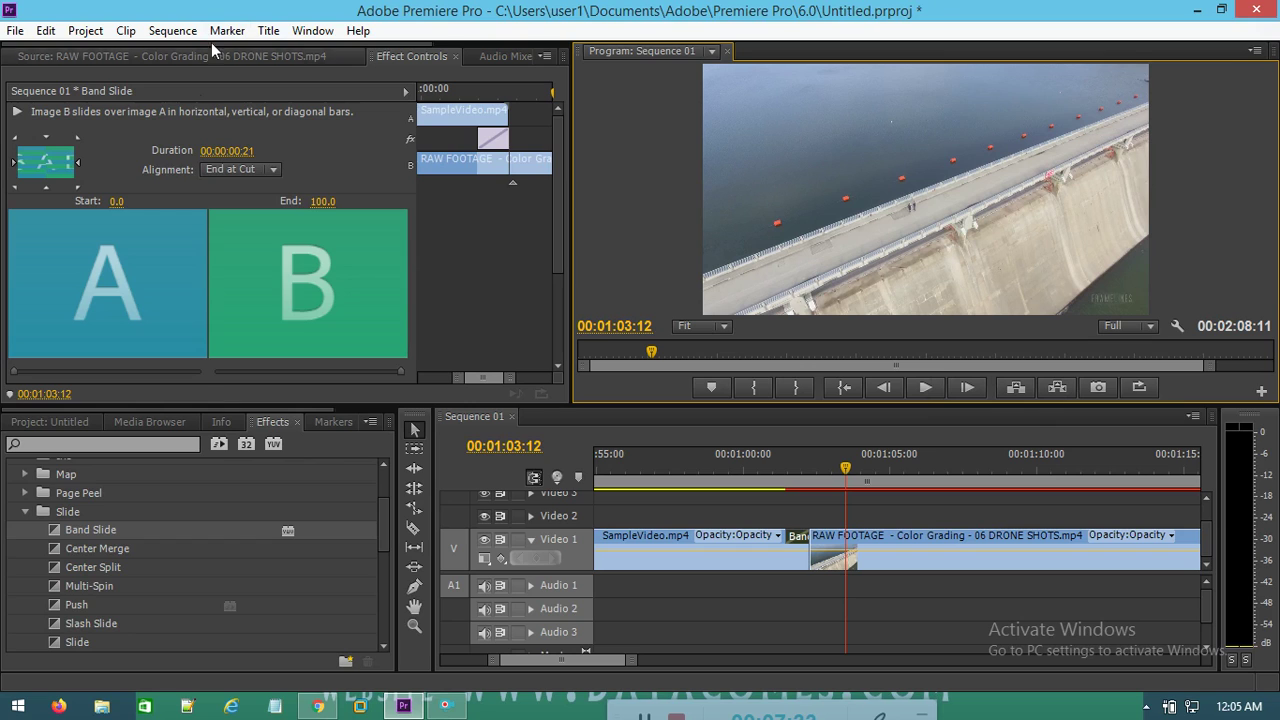
Step: Collapse the Slide group and the whole Video Transitions folder in the effects list
{"action": "left_click", "coordinate": [164, 276]}
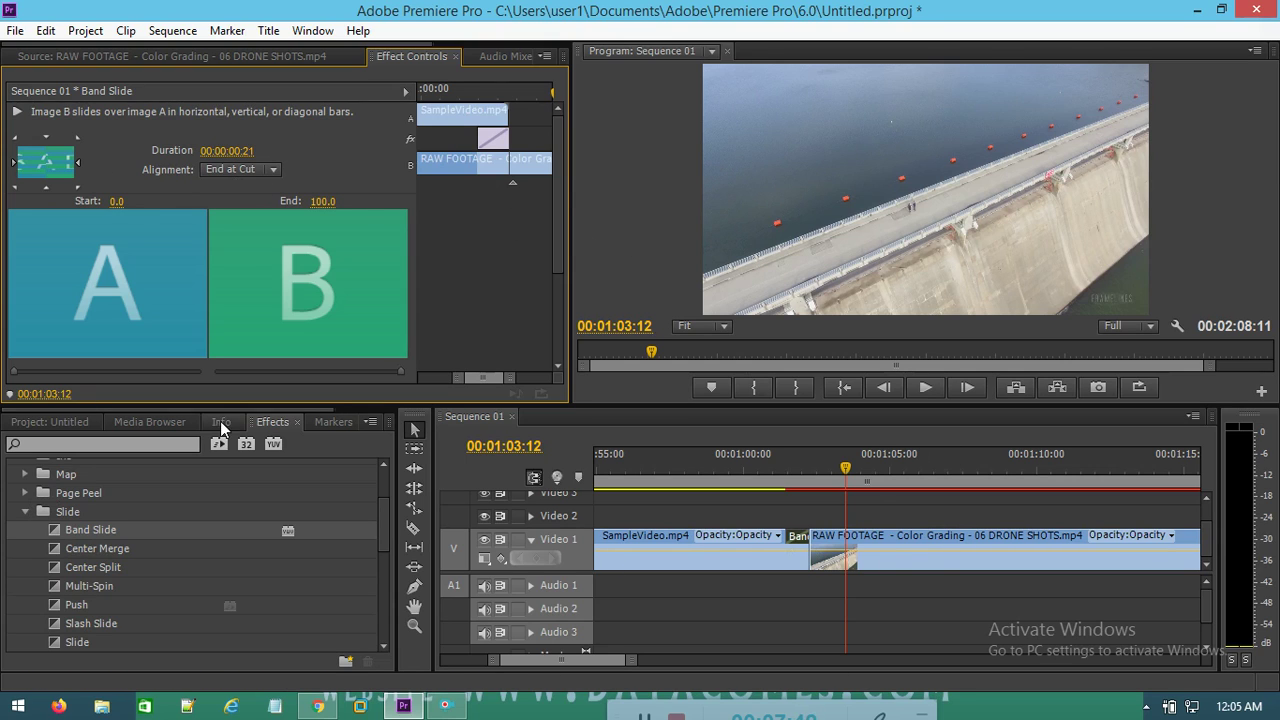
{"action": "left_click", "coordinate": [26, 511]}
{"action": "left_click_drag", "start_coordinate": [849, 480], "coordinate": [755, 485]}
{"action": "left_click", "coordinate": [25, 588]}
{"action": "scroll", "coordinate": [220, 563], "scroll_direction": "up", "scroll_amount": 3}
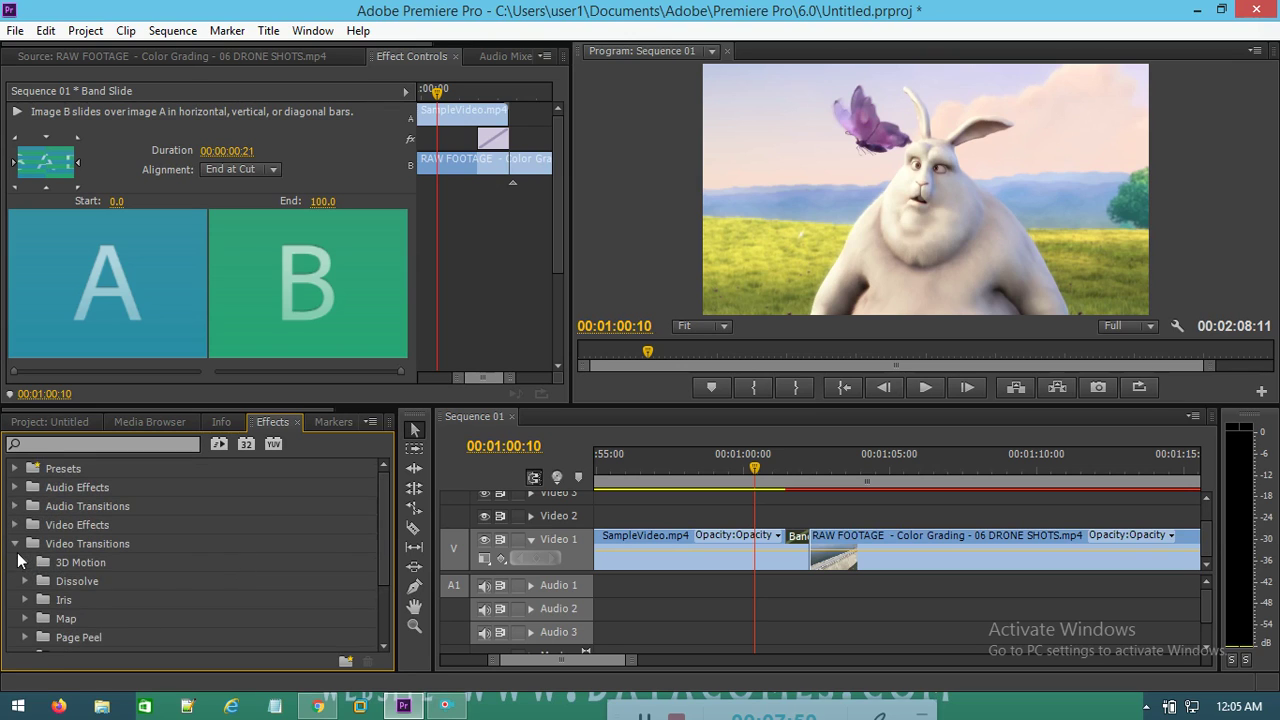
{"action": "left_click", "coordinate": [15, 544]}
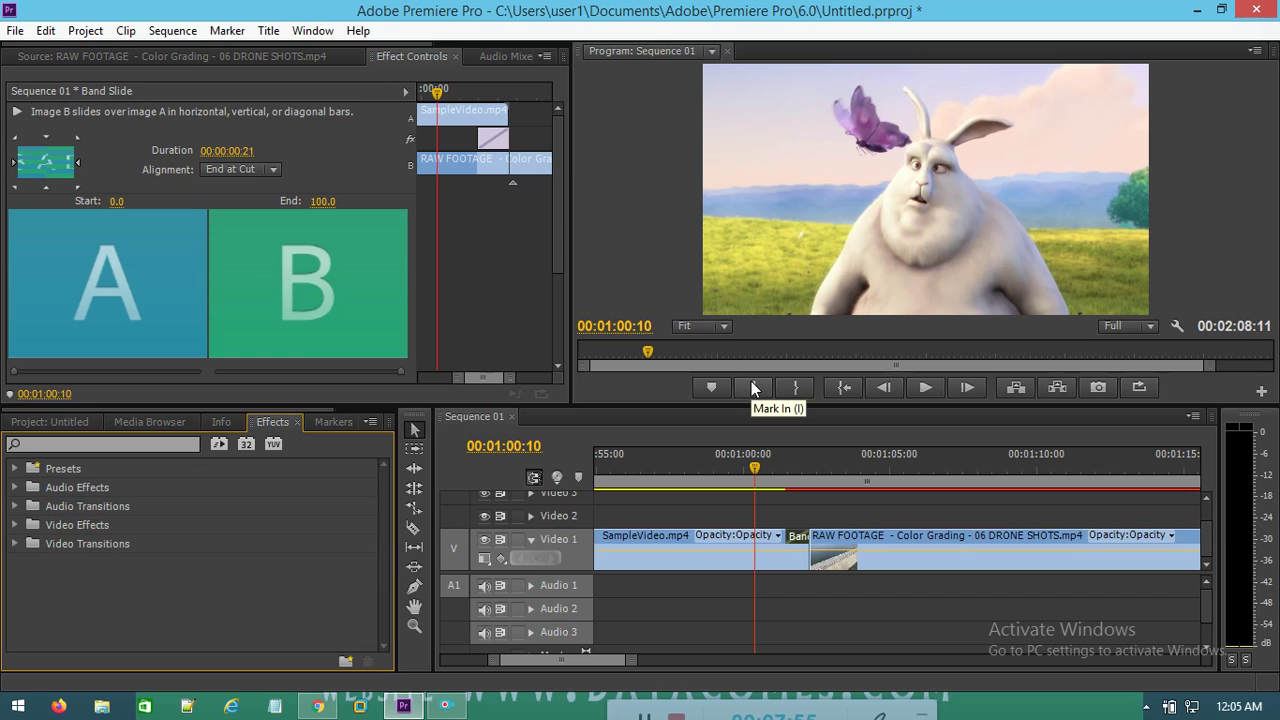
Step: Show the whole sequence in the timeline and return the playhead to 00:00:00:00
{"action": "left_click_drag", "start_coordinate": [754, 472], "coordinate": [779, 470]}
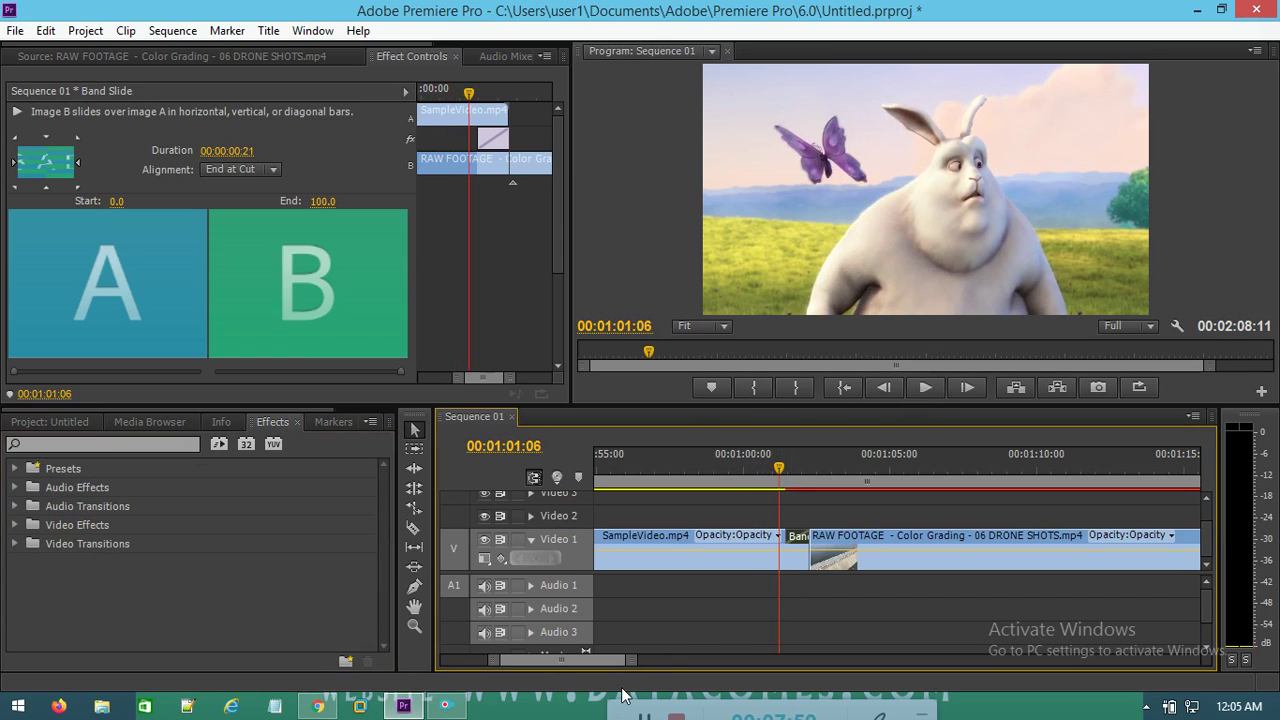
{"action": "left_click_drag", "start_coordinate": [627, 663], "coordinate": [773, 660]}
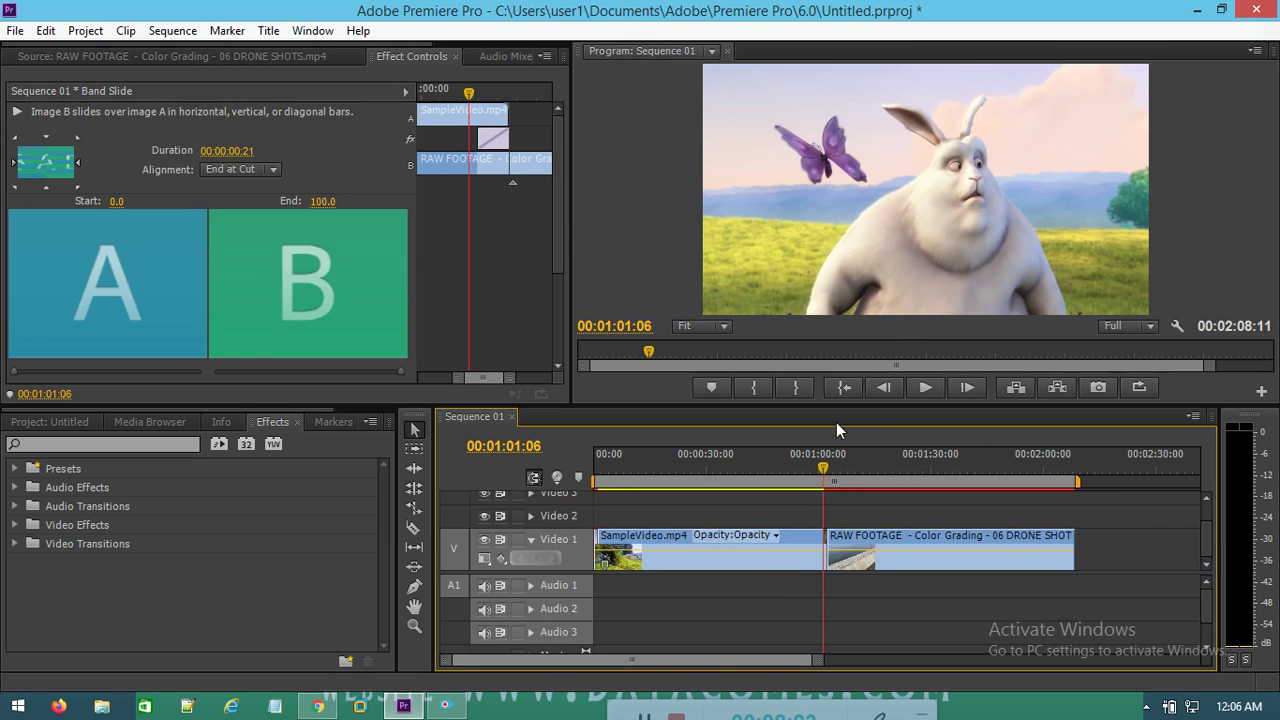
{"action": "left_click_drag", "start_coordinate": [823, 471], "coordinate": [476, 489]}
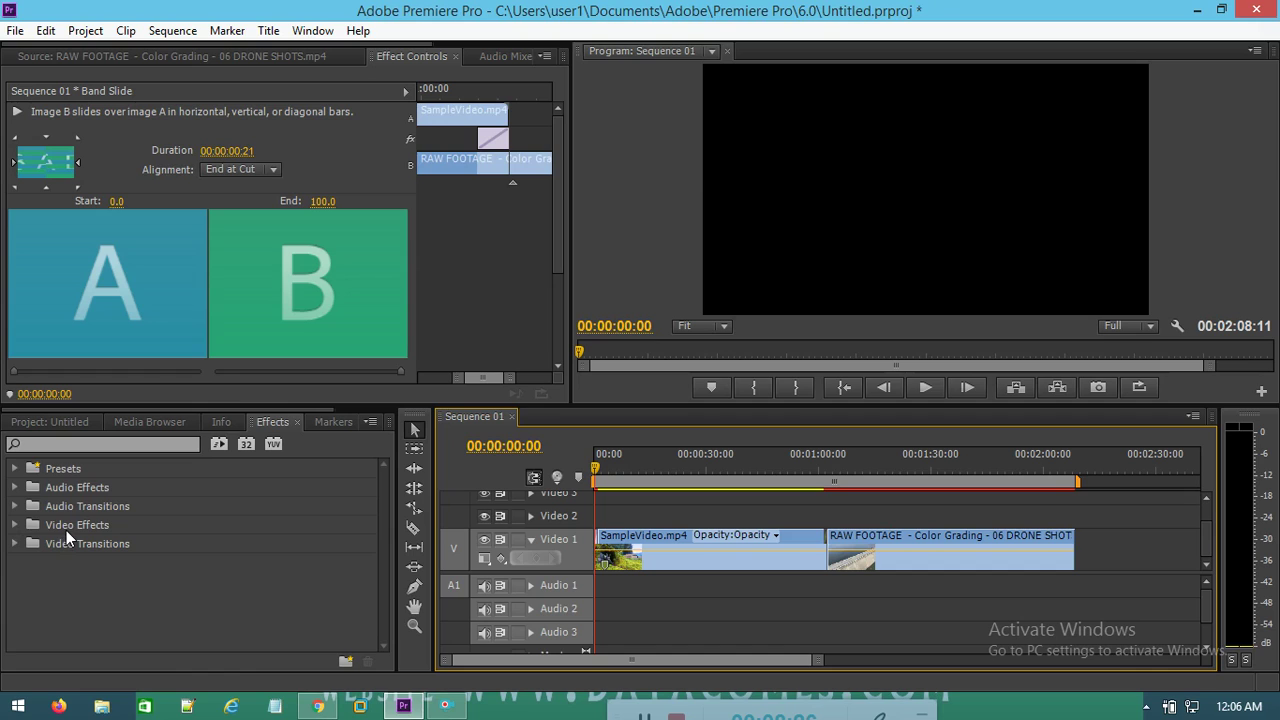
Step: Expand the Video Effects folder and briefly play SampleVideo.mp4 from about 00:00:36, stopping at 00:00:38:01
{"action": "left_click", "coordinate": [15, 525]}
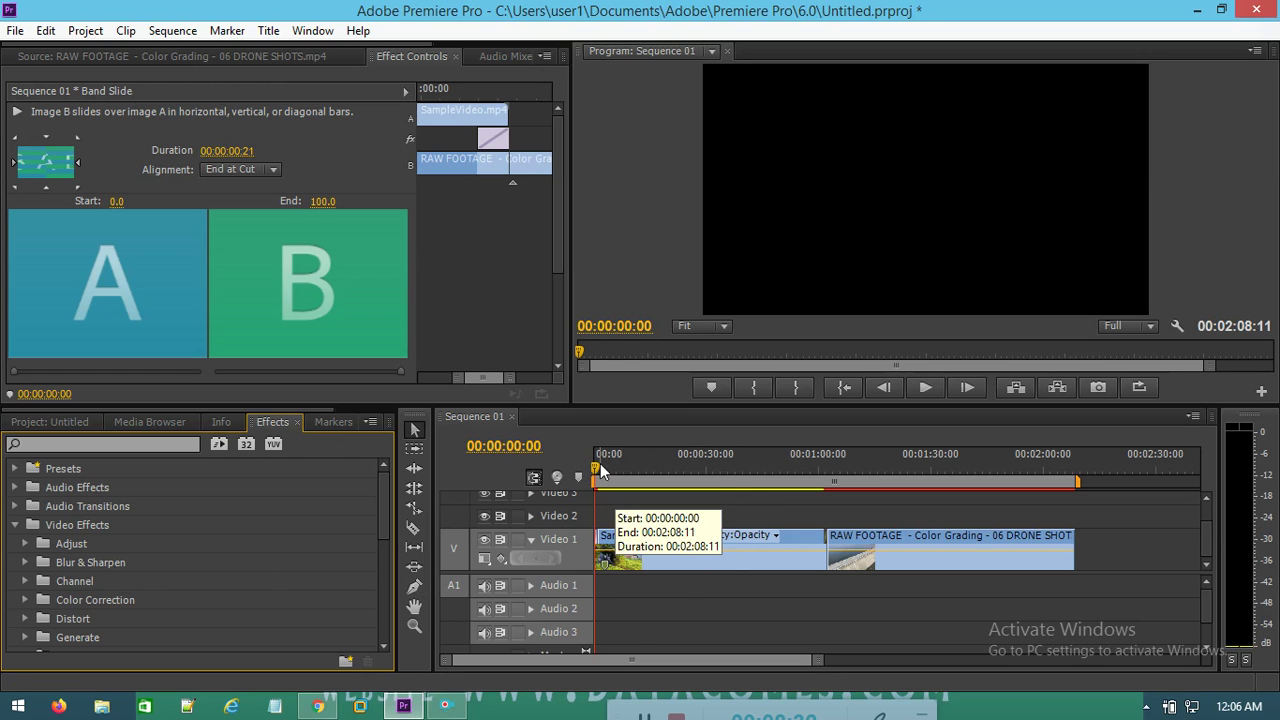
{"action": "left_click_drag", "start_coordinate": [602, 465], "coordinate": [728, 486]}
{"action": "left_click", "coordinate": [921, 386]}
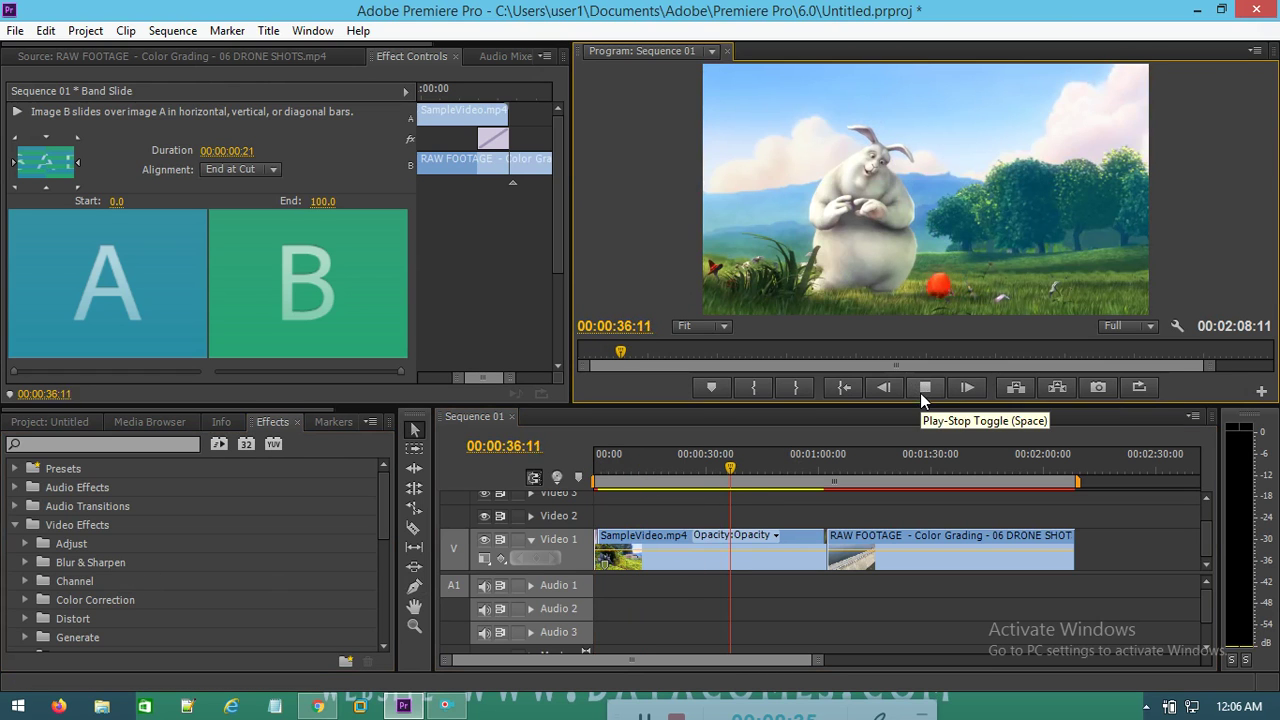
{"action": "left_click", "coordinate": [920, 393]}
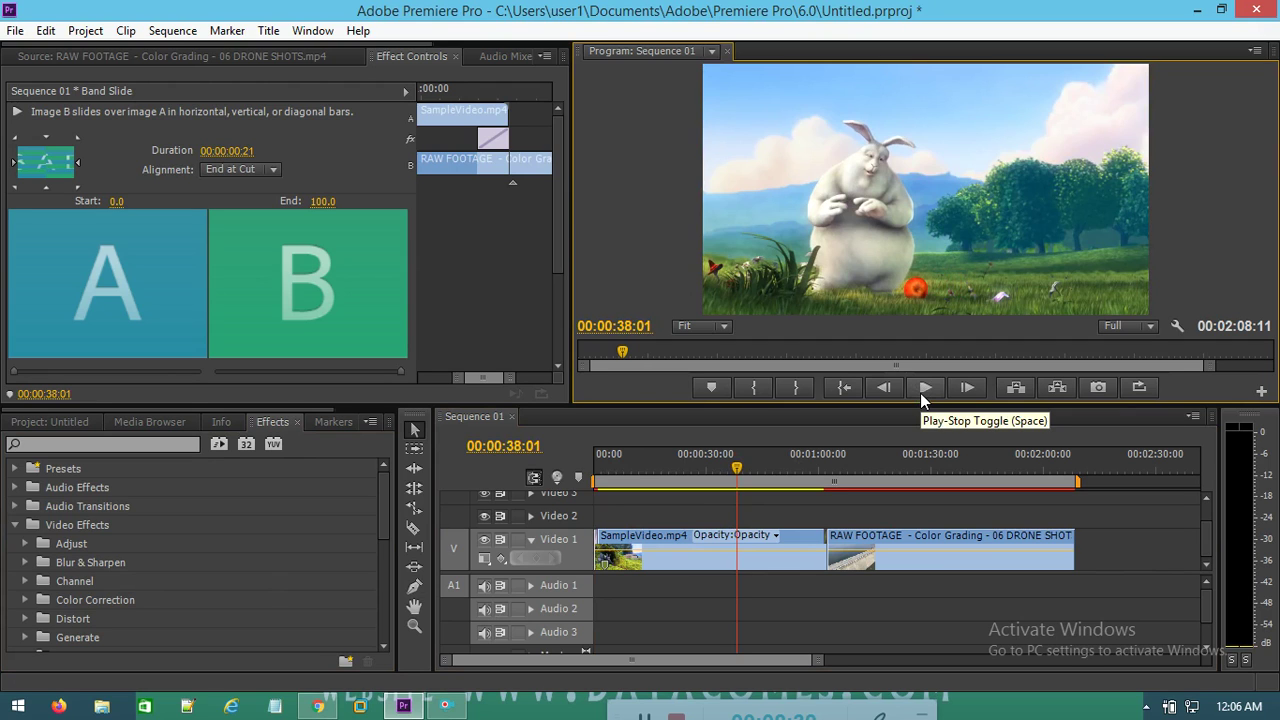
Step: Look through the effects in the Color Correction group and the other Video Effects groups
{"action": "left_click", "coordinate": [26, 600]}
{"action": "scroll", "coordinate": [125, 605], "scroll_direction": "down", "scroll_amount": 4}
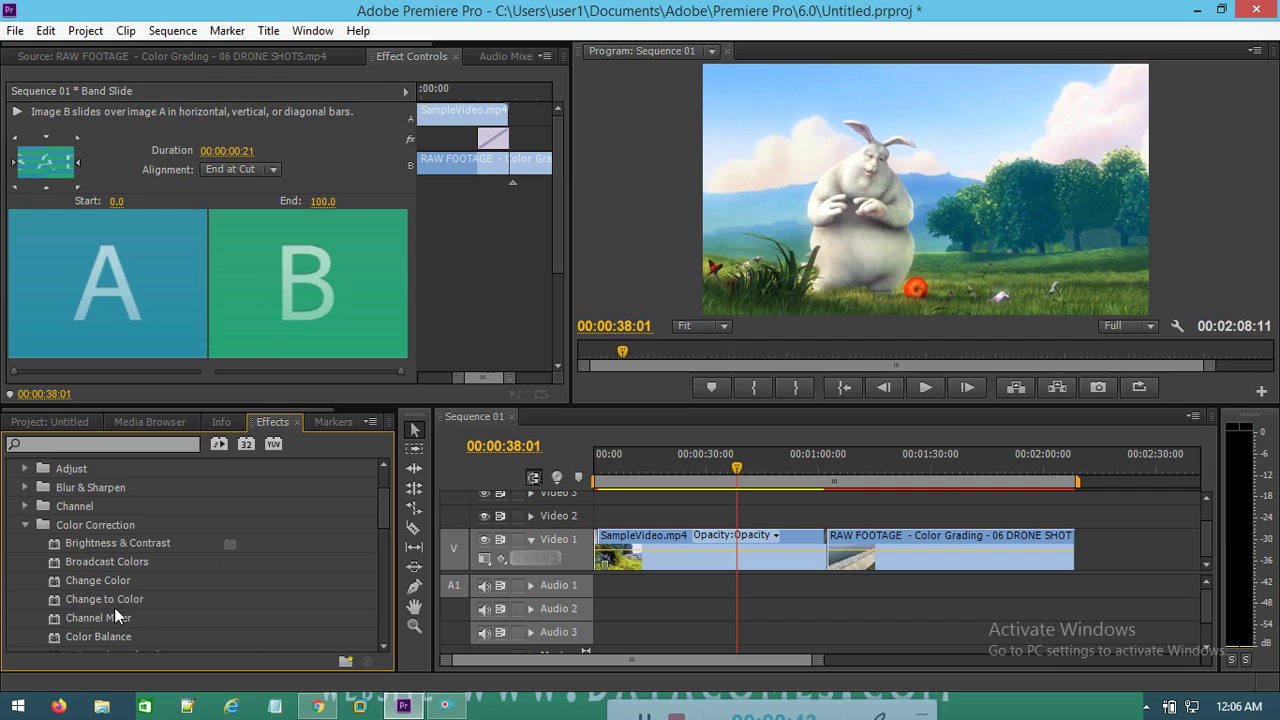
{"action": "scroll", "coordinate": [71, 615], "scroll_direction": "down", "scroll_amount": 3}
{"action": "scroll", "coordinate": [105, 628], "scroll_direction": "down", "scroll_amount": 5}
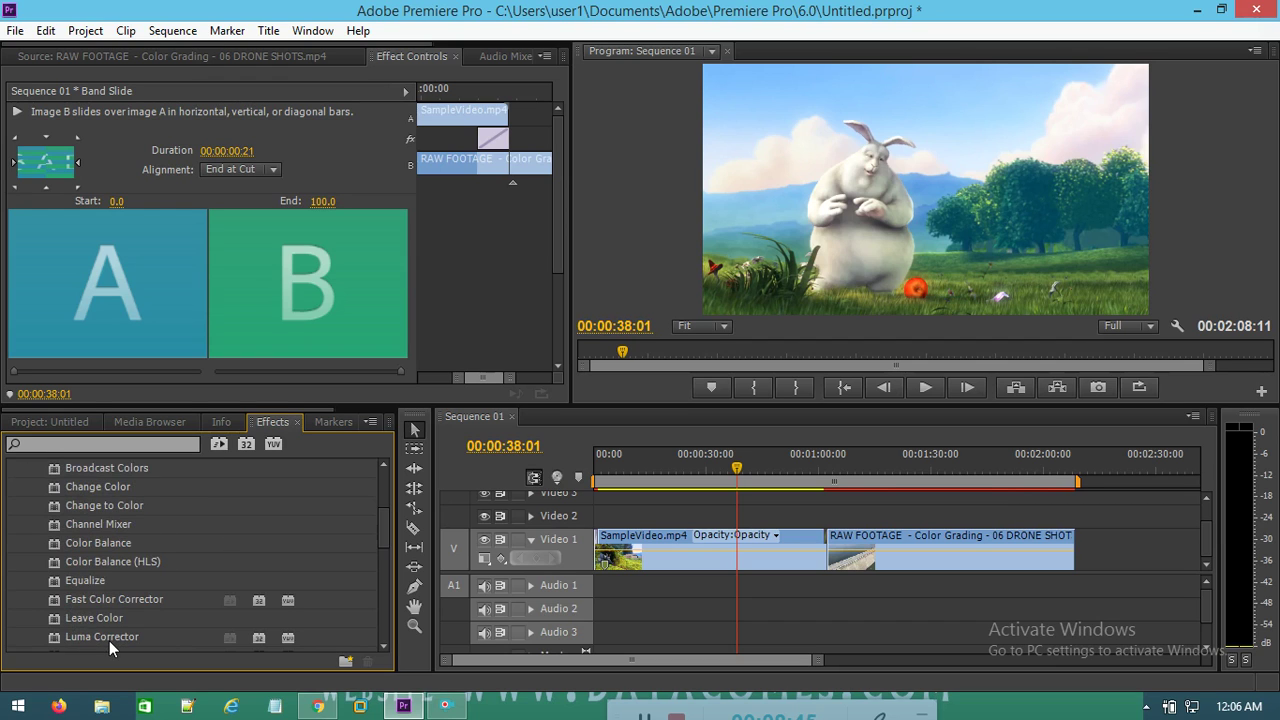
{"action": "scroll", "coordinate": [108, 641], "scroll_direction": "down", "scroll_amount": 2}
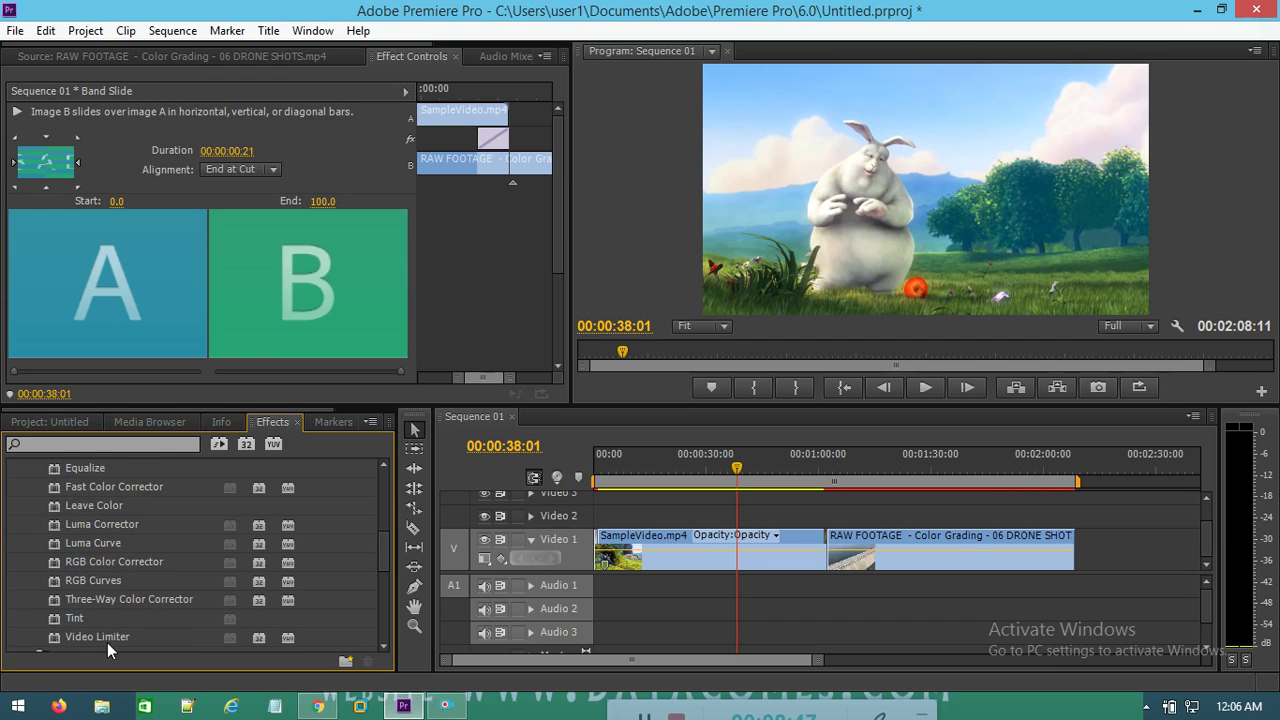
{"action": "scroll", "coordinate": [83, 584], "scroll_direction": "up", "scroll_amount": 3}
{"action": "scroll", "coordinate": [85, 586], "scroll_direction": "up", "scroll_amount": 3}
{"action": "scroll", "coordinate": [86, 597], "scroll_direction": "up", "scroll_amount": 2}
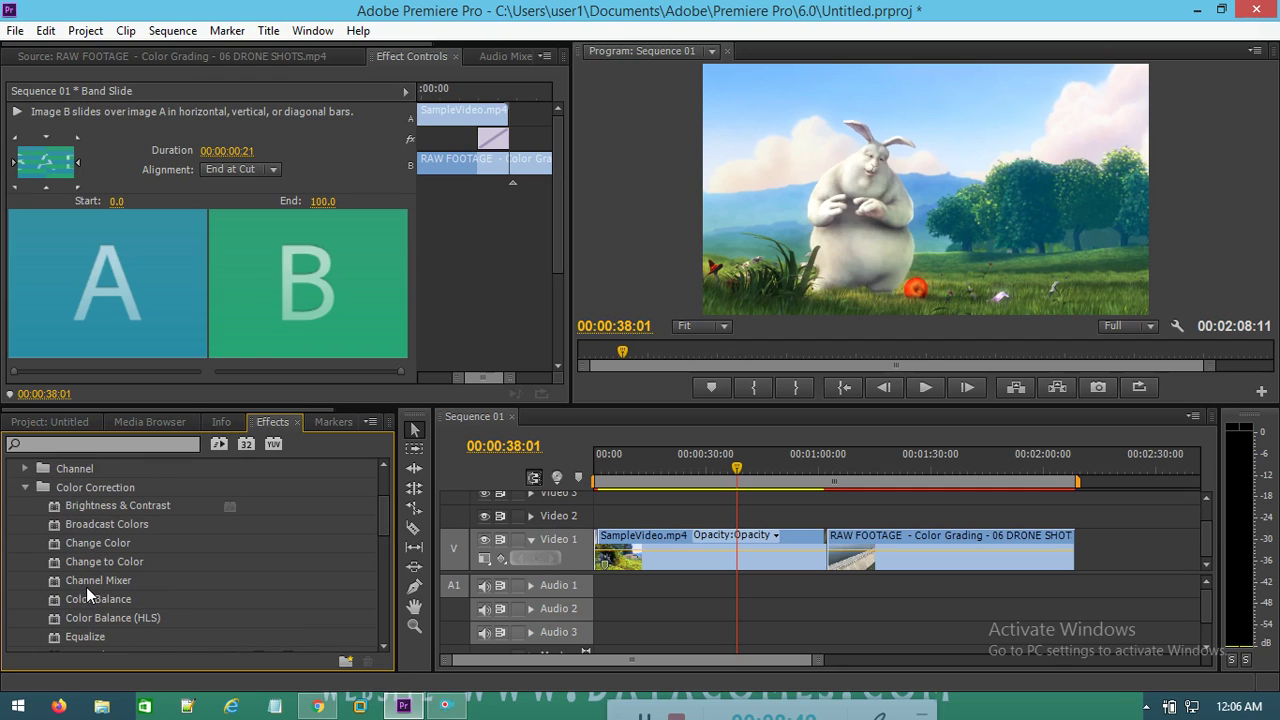
{"action": "left_click", "coordinate": [26, 488]}
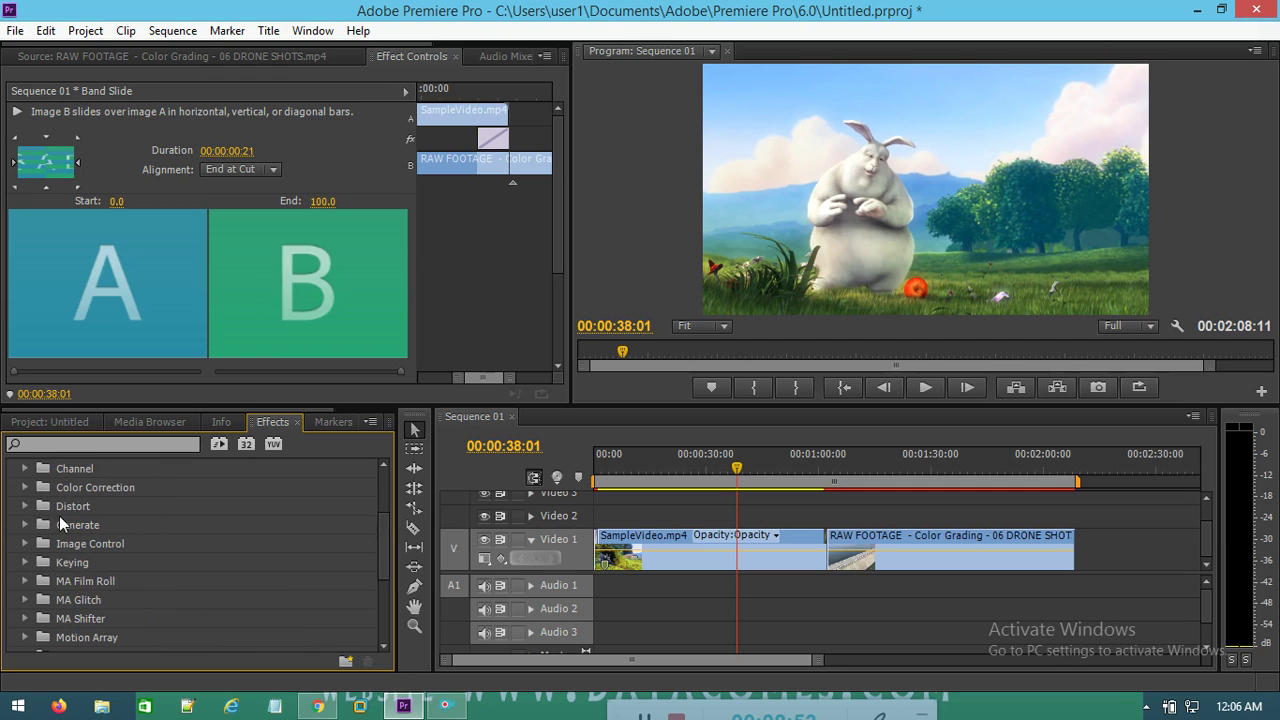
{"action": "scroll", "coordinate": [61, 518], "scroll_direction": "up", "scroll_amount": 1}
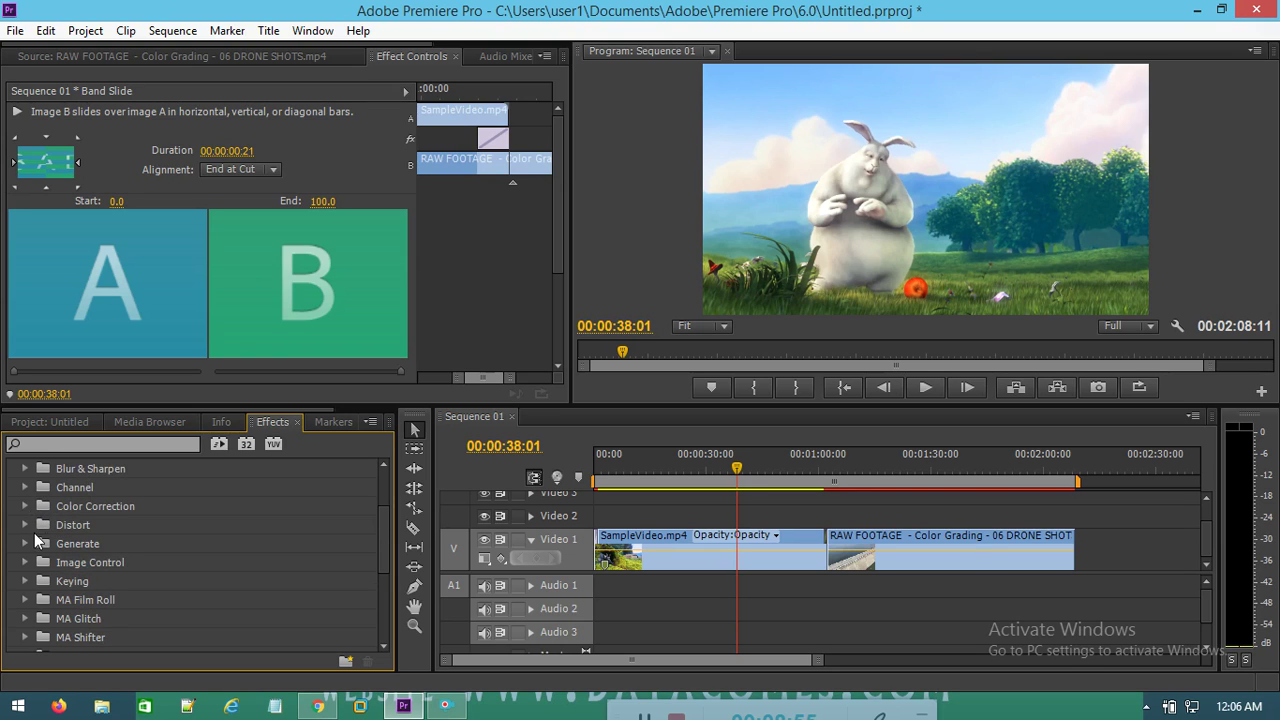
{"action": "scroll", "coordinate": [60, 543], "scroll_direction": "up", "scroll_amount": 2}
Step: Search the effects for "bla" to locate Black & White, and clear the search
{"action": "left_click", "coordinate": [64, 446]}
{"action": "type", "text": "bla"}
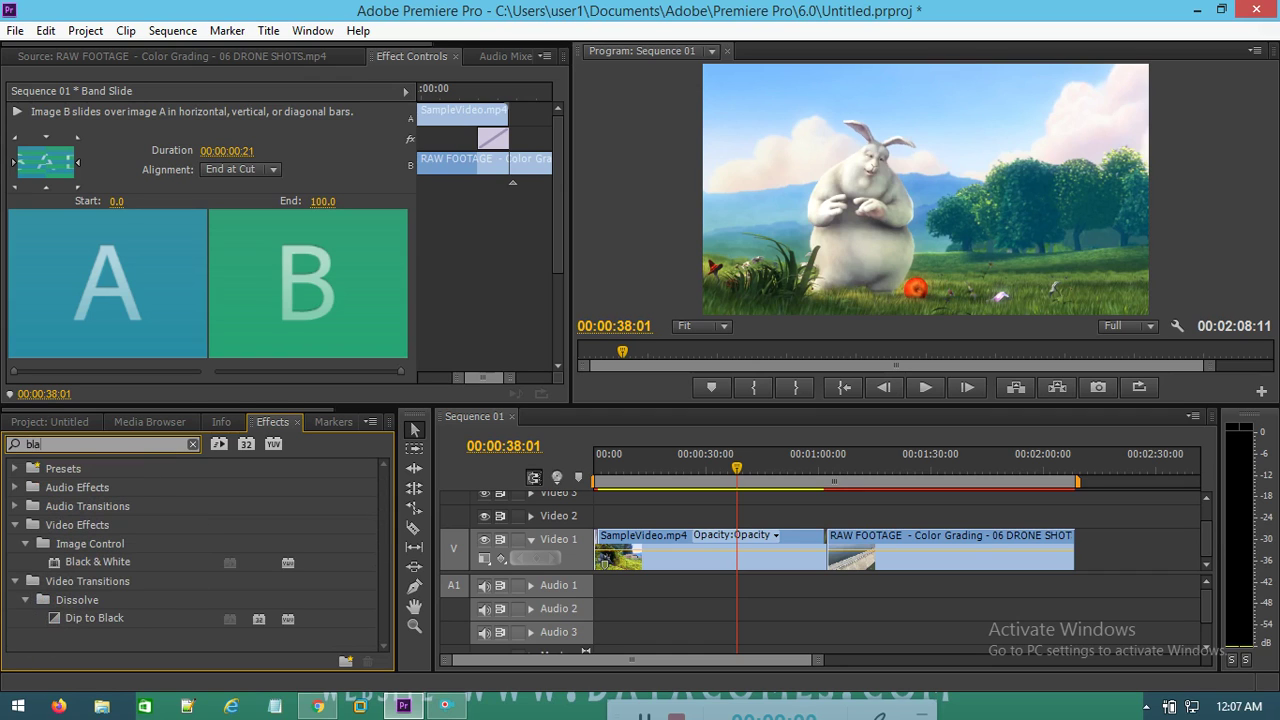
{"action": "left_click", "coordinate": [97, 562]}
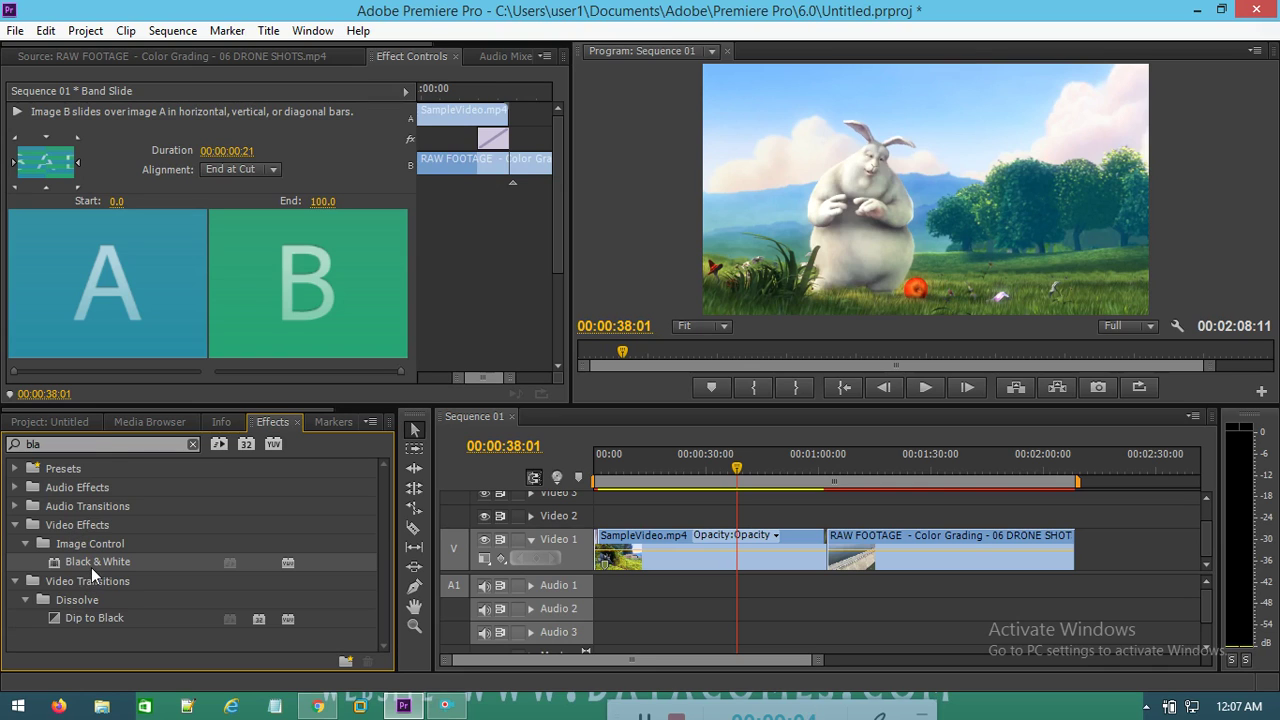
{"action": "left_click", "coordinate": [10, 445]}
{"action": "key", "text": "BackSpace"}
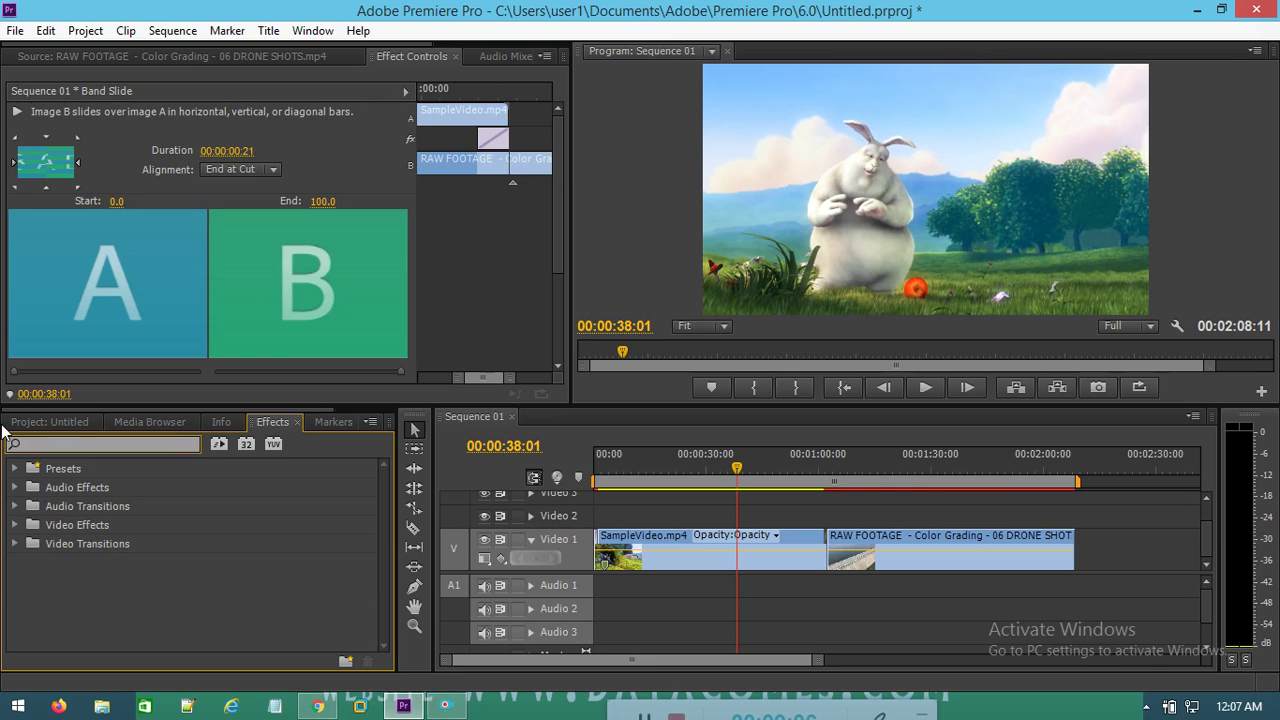
Step: Apply the Black & White effect from the Image Control group of Video Effects to SampleVideo.mp4
{"action": "left_click", "coordinate": [20, 527]}
{"action": "scroll", "coordinate": [76, 564], "scroll_direction": "down", "scroll_amount": 1}
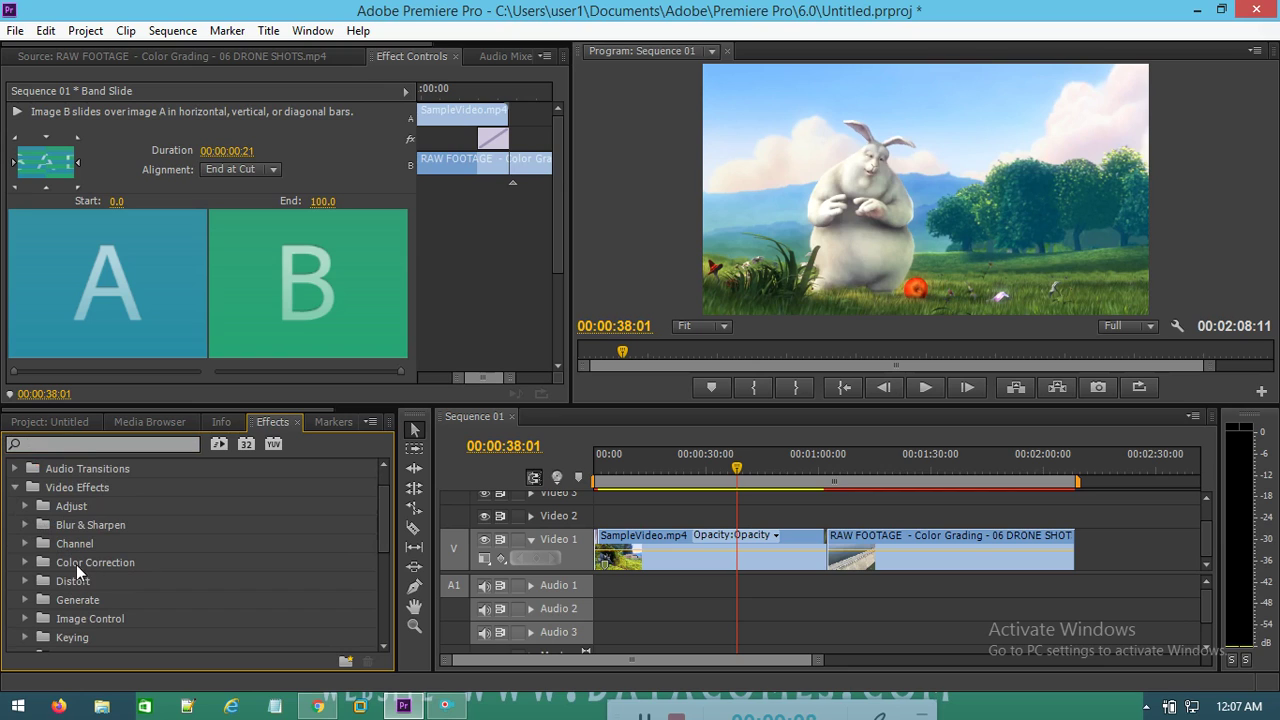
{"action": "left_click", "coordinate": [25, 618]}
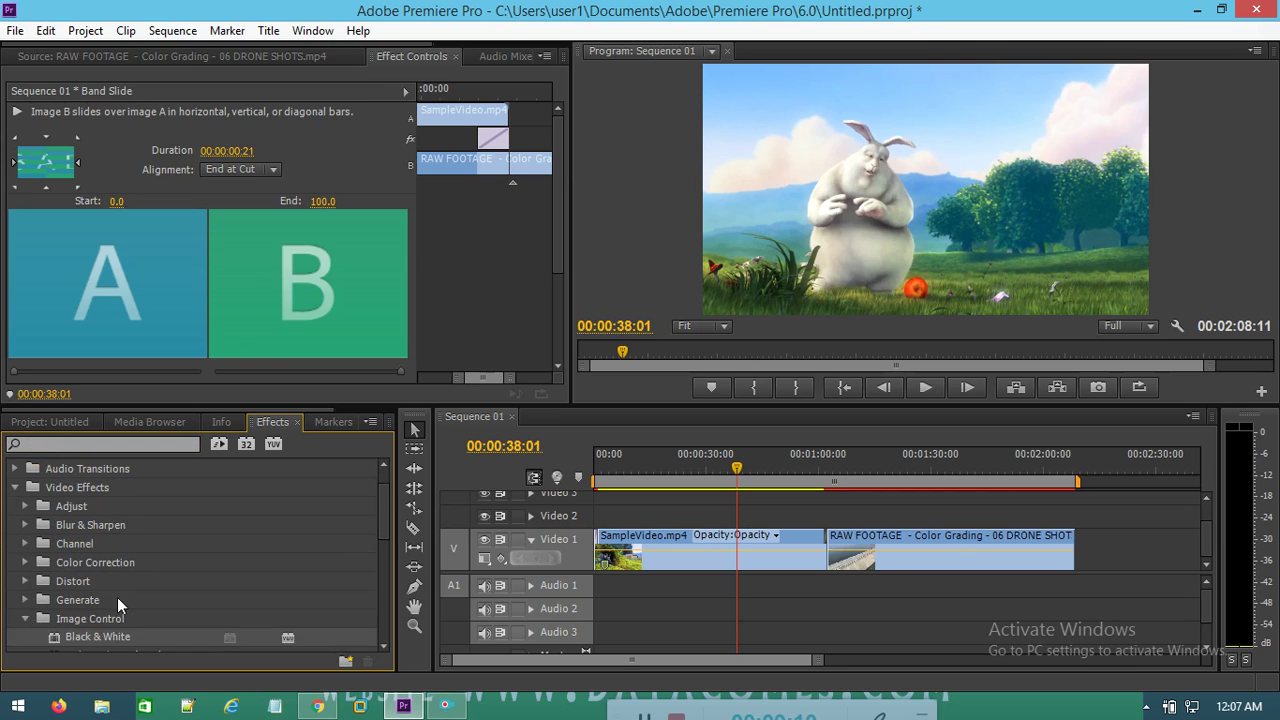
{"action": "scroll", "coordinate": [94, 603], "scroll_direction": "down", "scroll_amount": 1}
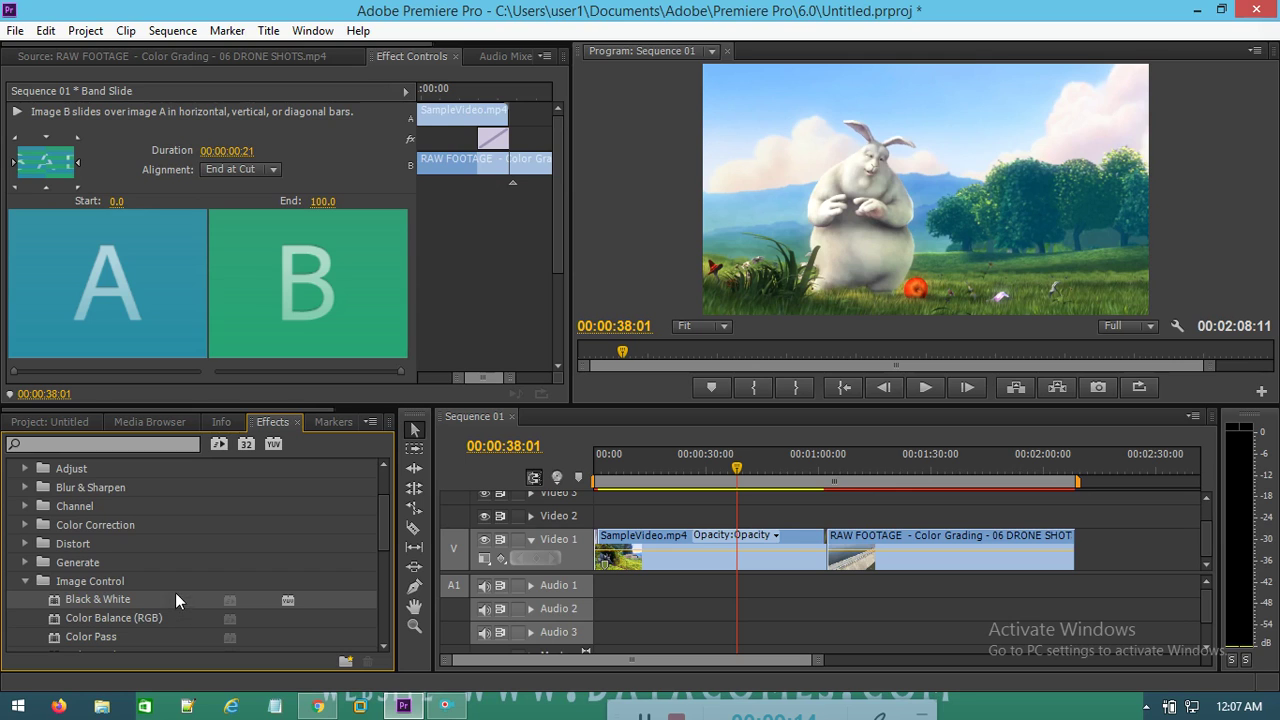
{"action": "left_click_drag", "start_coordinate": [103, 605], "coordinate": [733, 560]}
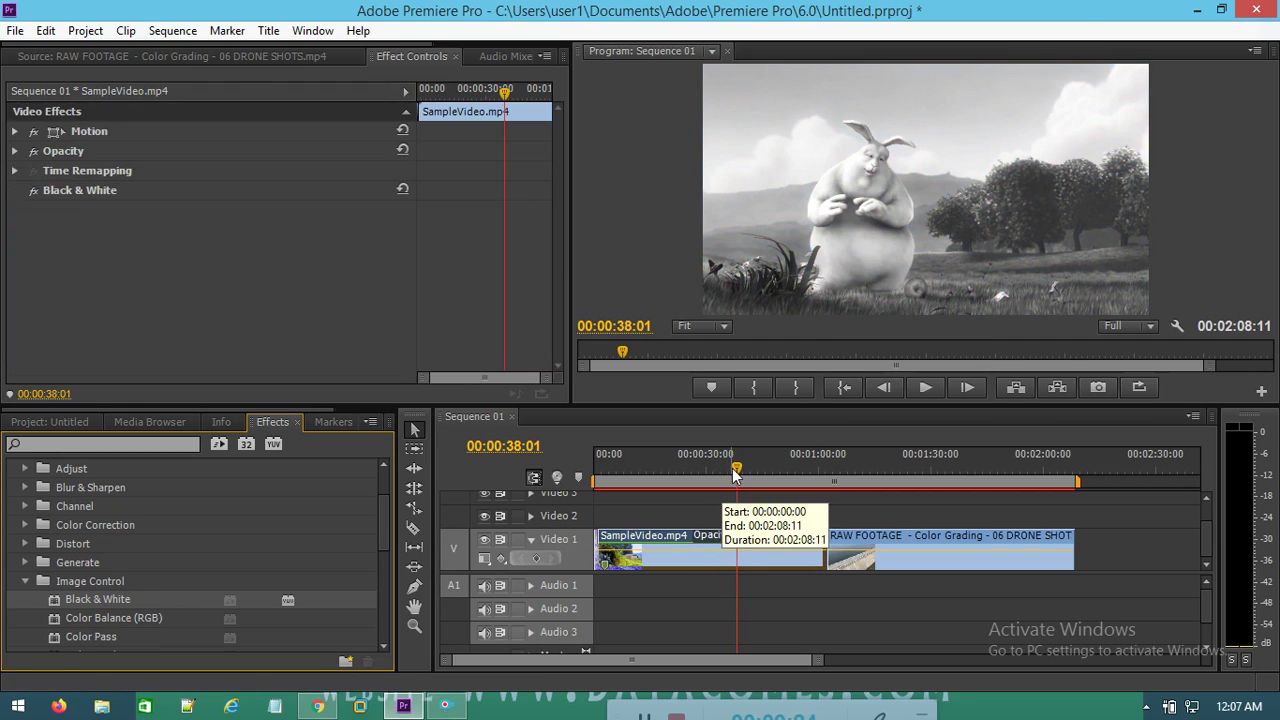
Step: Play SampleVideo.mp4 from near the beginning to preview the Black & White effect, stopping at 00:00:14:23
{"action": "left_click_drag", "start_coordinate": [735, 468], "coordinate": [625, 506]}
{"action": "left_click", "coordinate": [927, 387]}
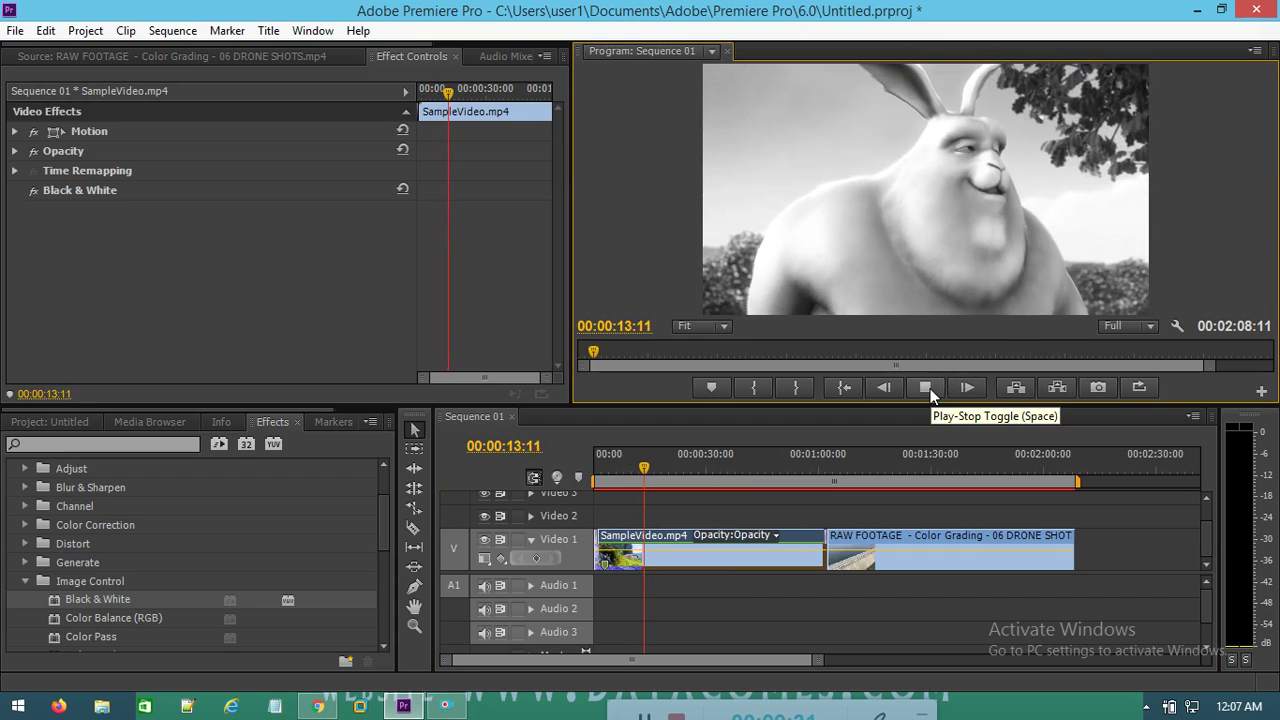
{"action": "left_click", "coordinate": [933, 383]}
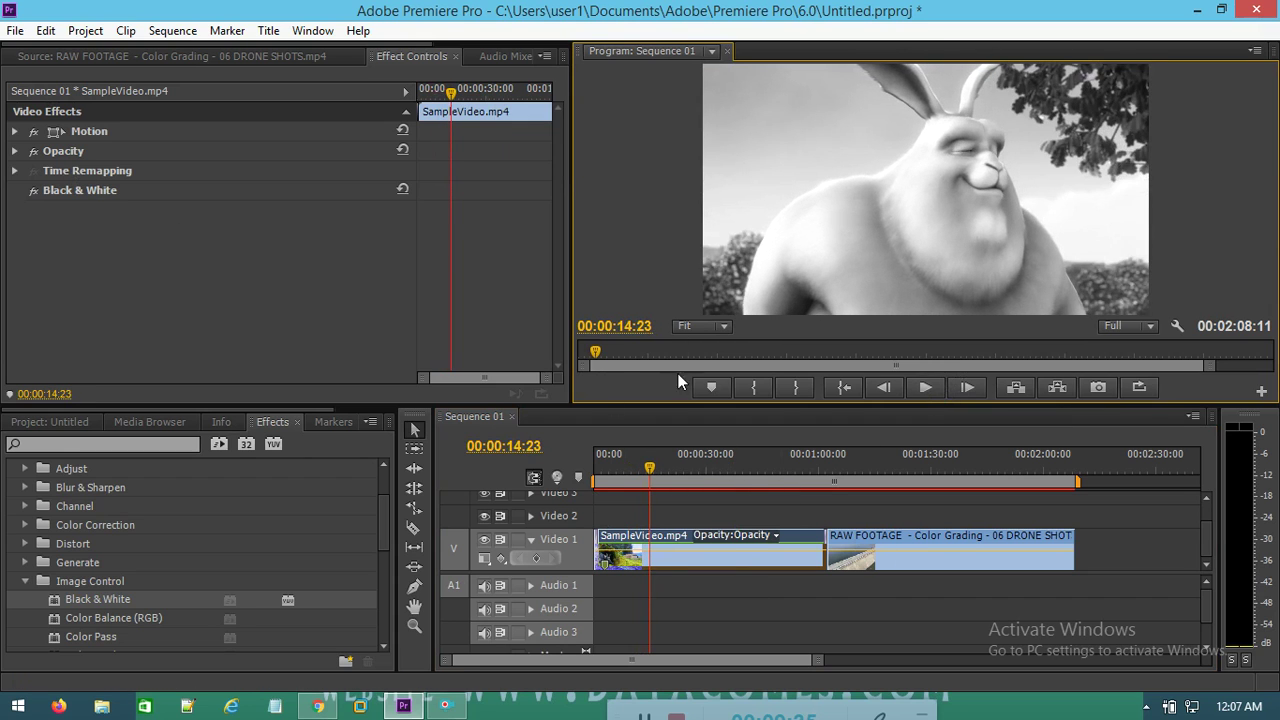
Step: Compare the effects applied to SampleVideo.mp4 with those on the RAW FOOTAGE clip, ending with SampleVideo.mp4 selected
{"action": "left_click", "coordinate": [760, 540]}
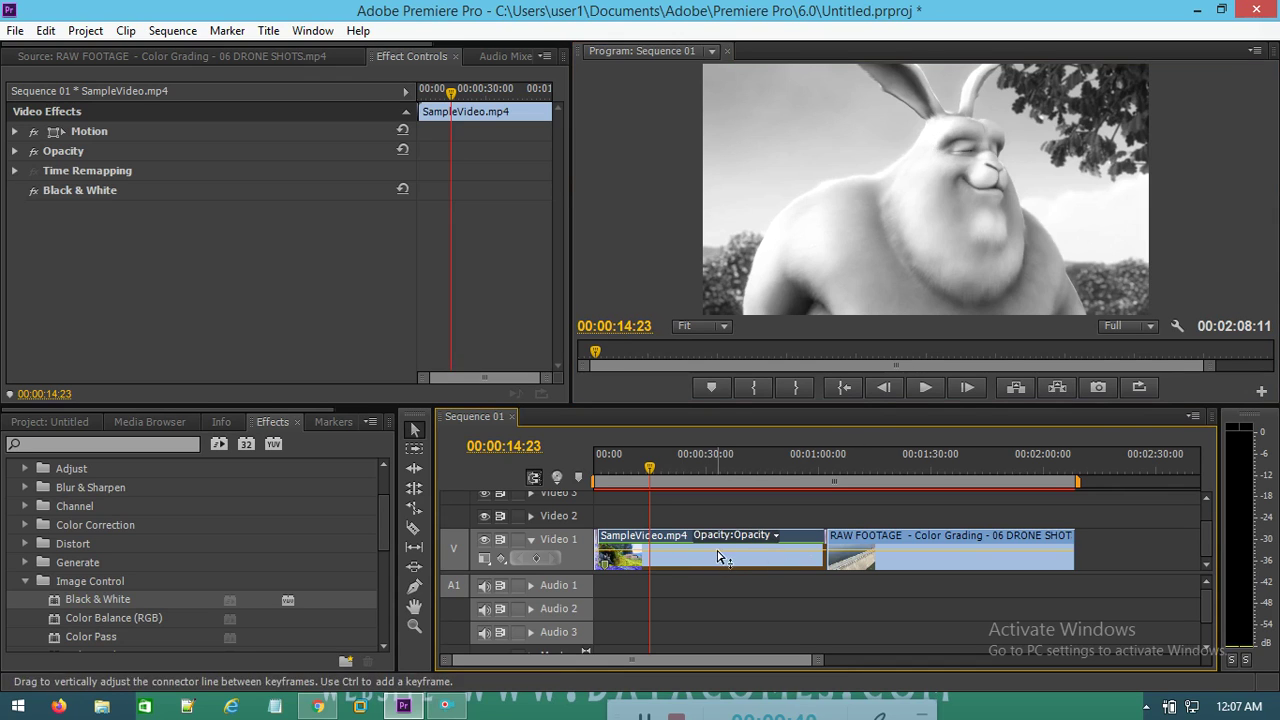
{"action": "left_click", "coordinate": [392, 61]}
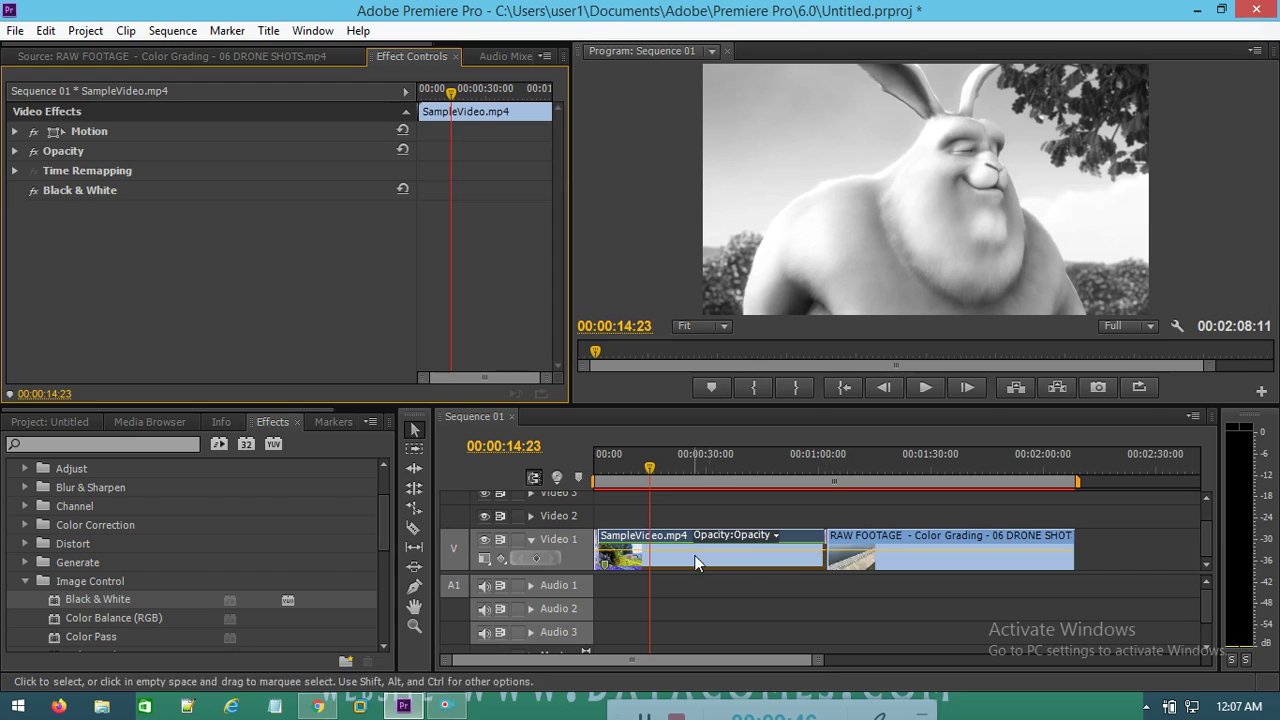
{"action": "left_click", "coordinate": [850, 552]}
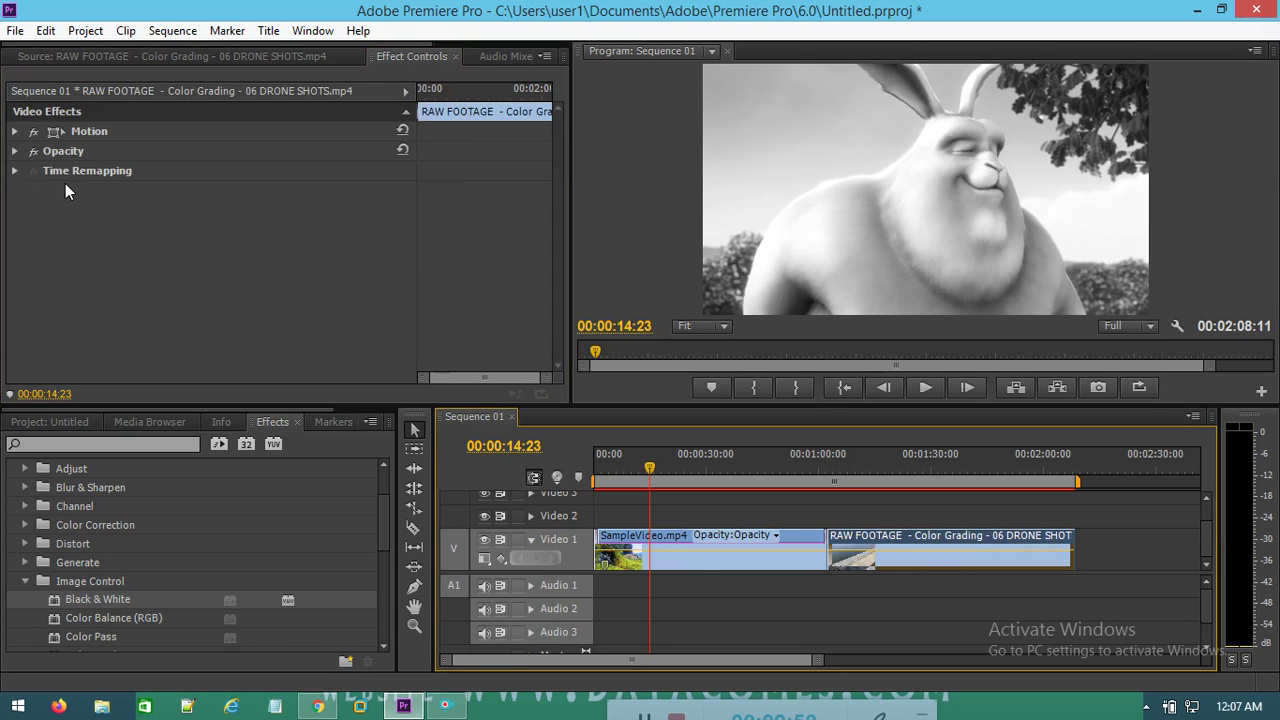
{"action": "left_click", "coordinate": [758, 559]}
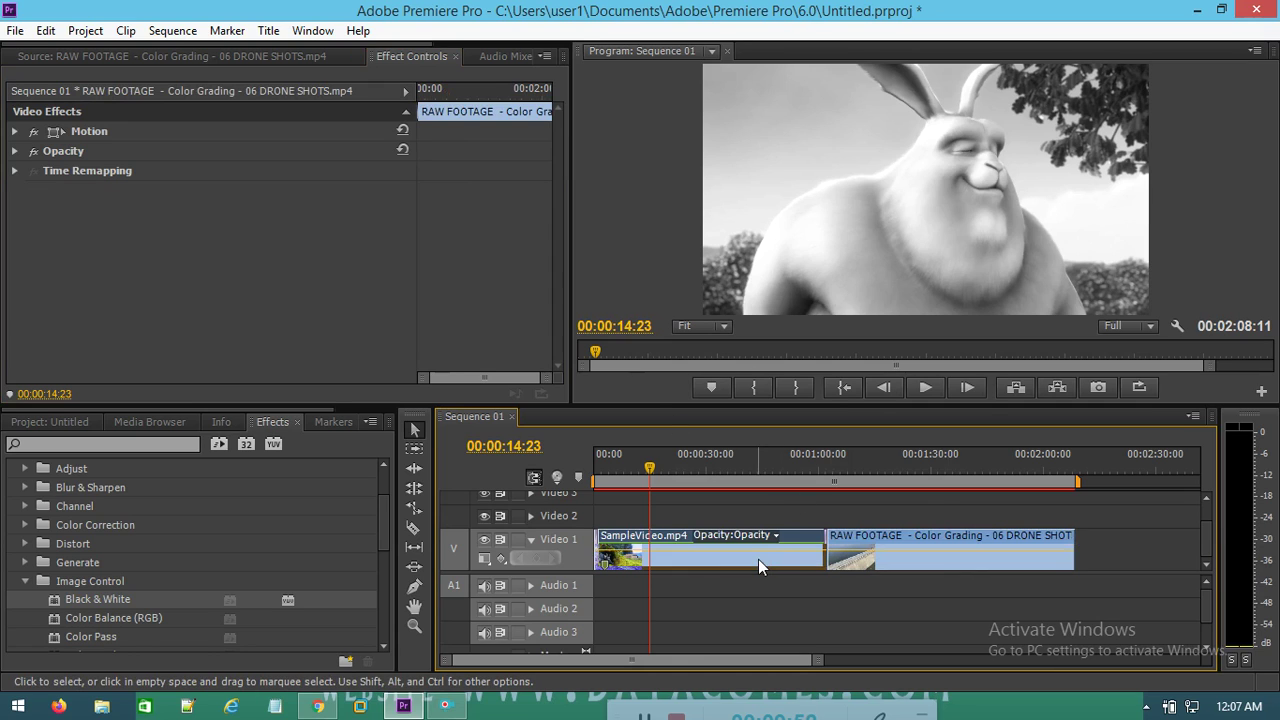
Step: Cut the Black & White effect from SampleVideo.mp4
{"action": "left_click", "coordinate": [95, 205]}
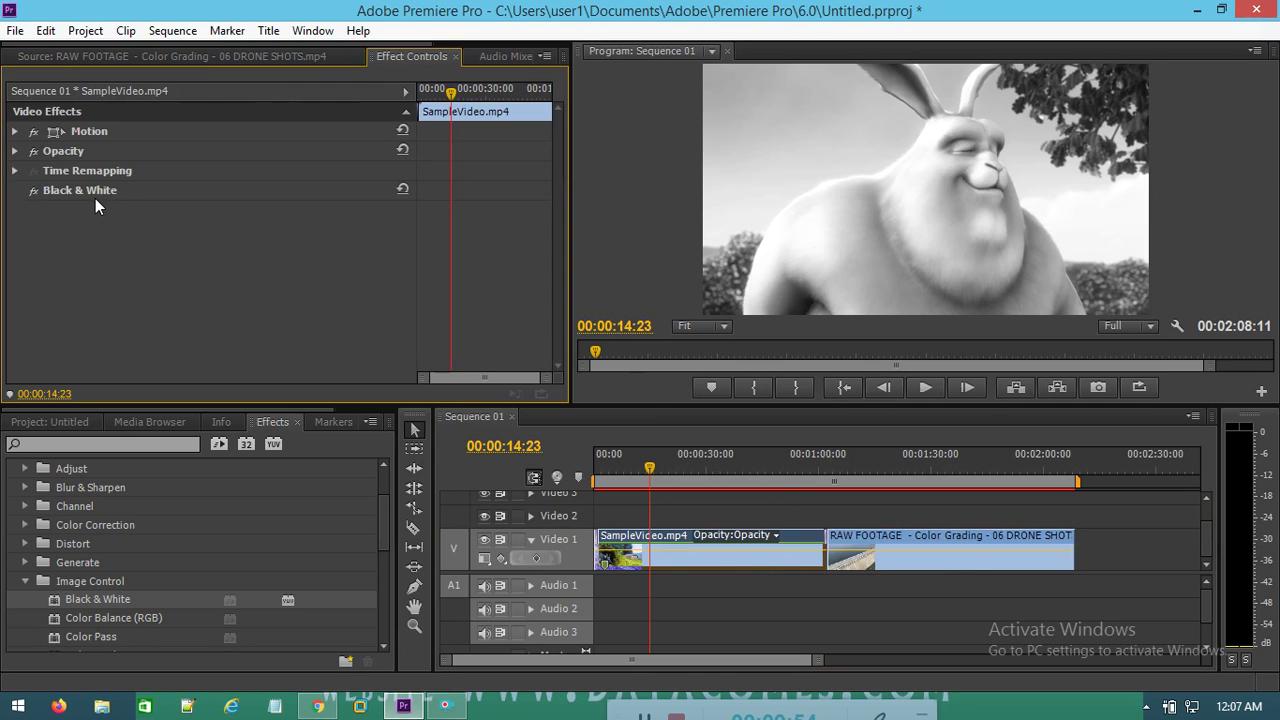
{"action": "right_click", "coordinate": [94, 190]}
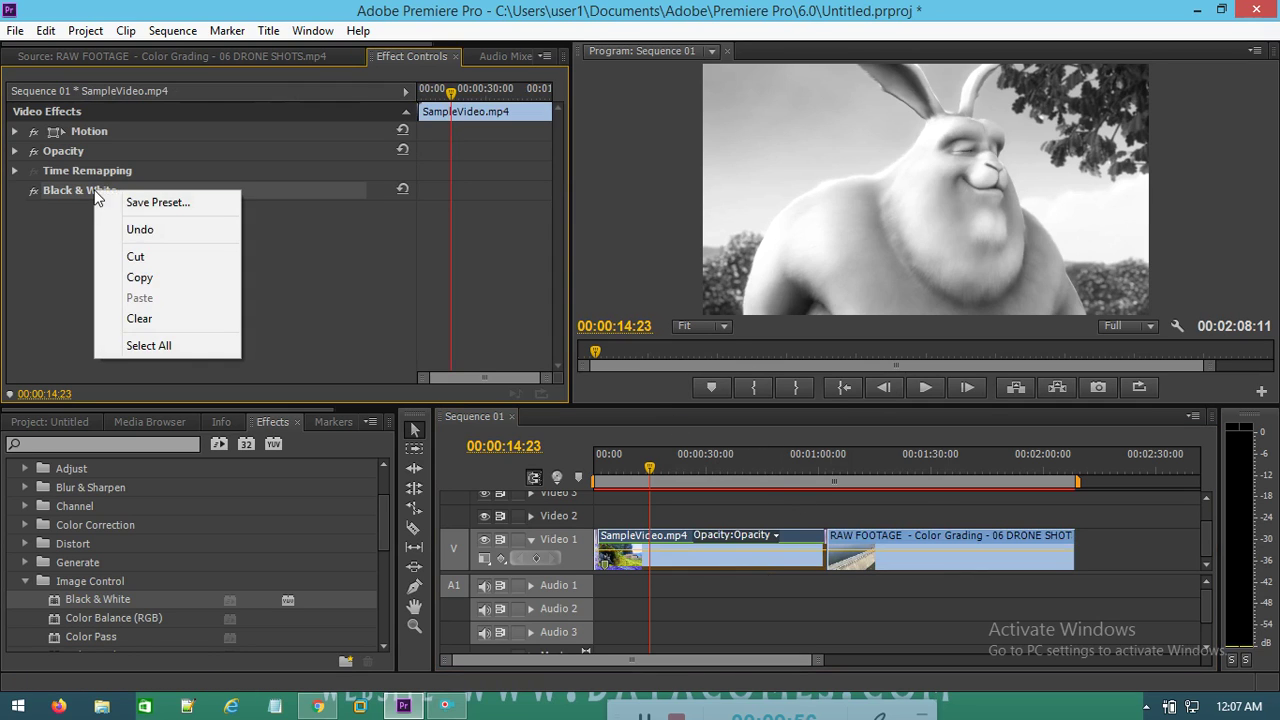
{"action": "left_click", "coordinate": [131, 257]}
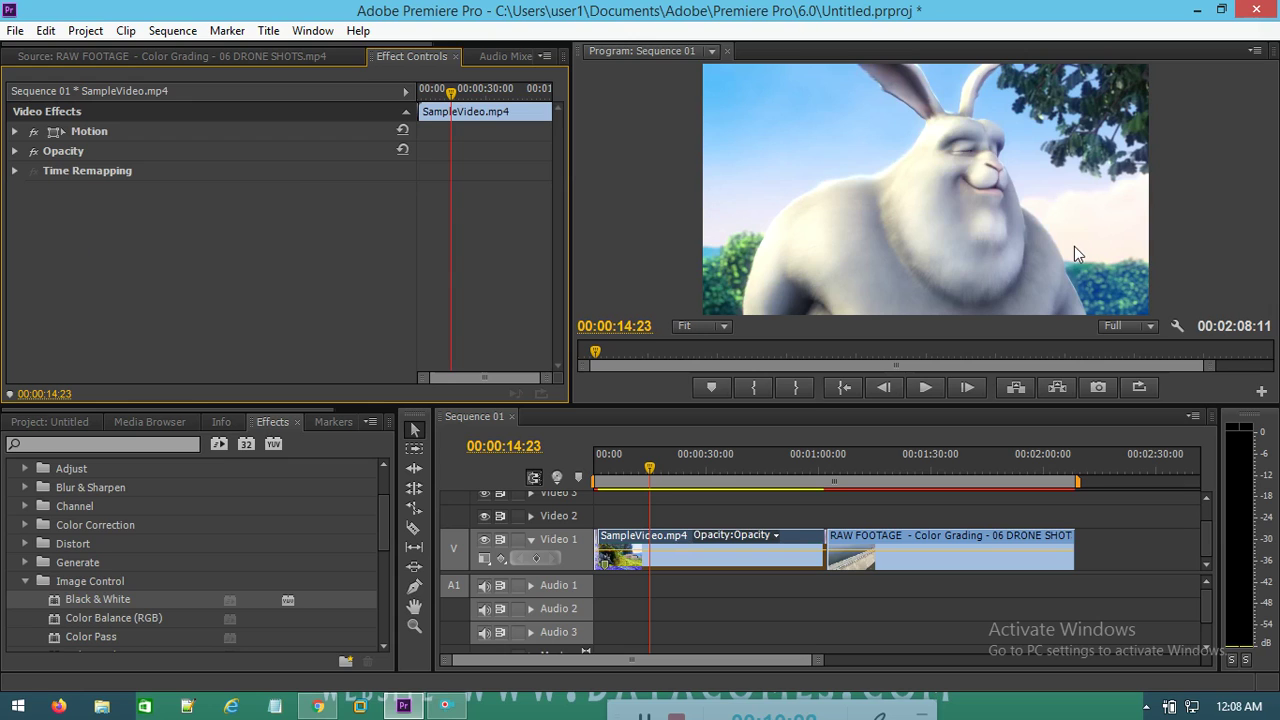
Step: Collapse the Image Control group and apply the Gaussian Blur effect from the Blur & Sharpen group to SampleVideo.mp4
{"action": "scroll", "coordinate": [146, 622], "scroll_direction": "down", "scroll_amount": 1}
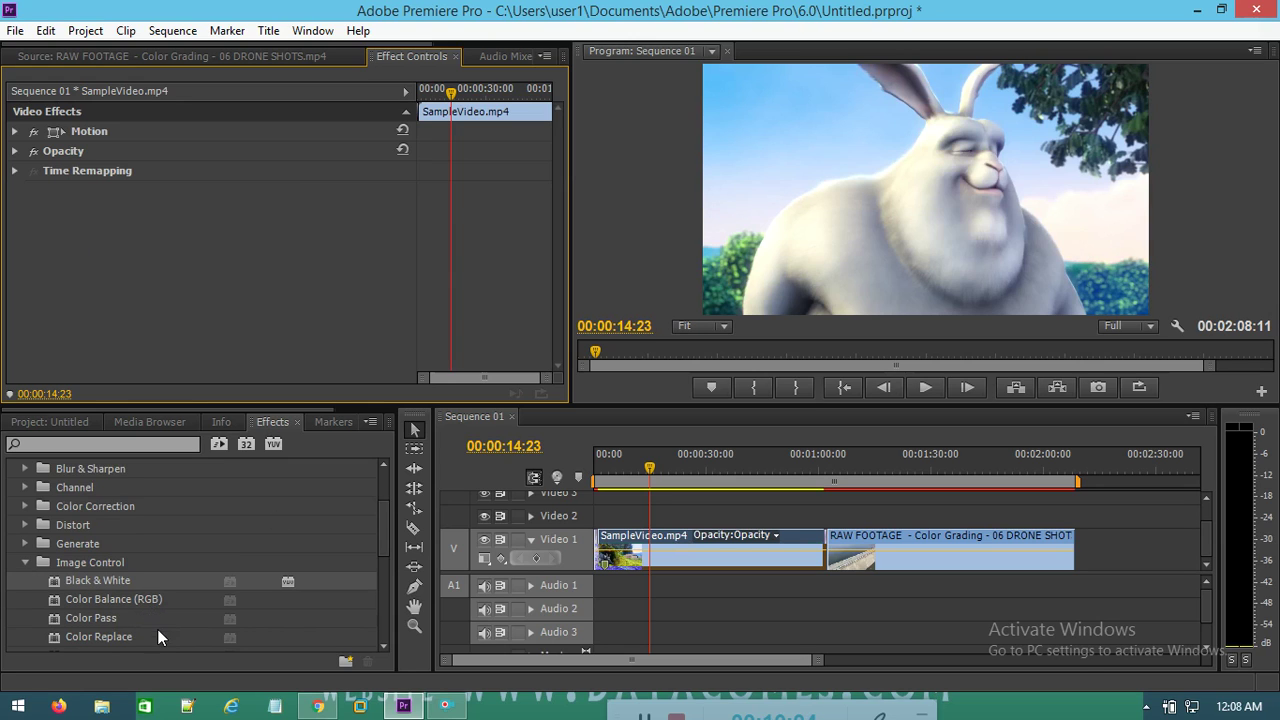
{"action": "scroll", "coordinate": [157, 634], "scroll_direction": "down", "scroll_amount": 2}
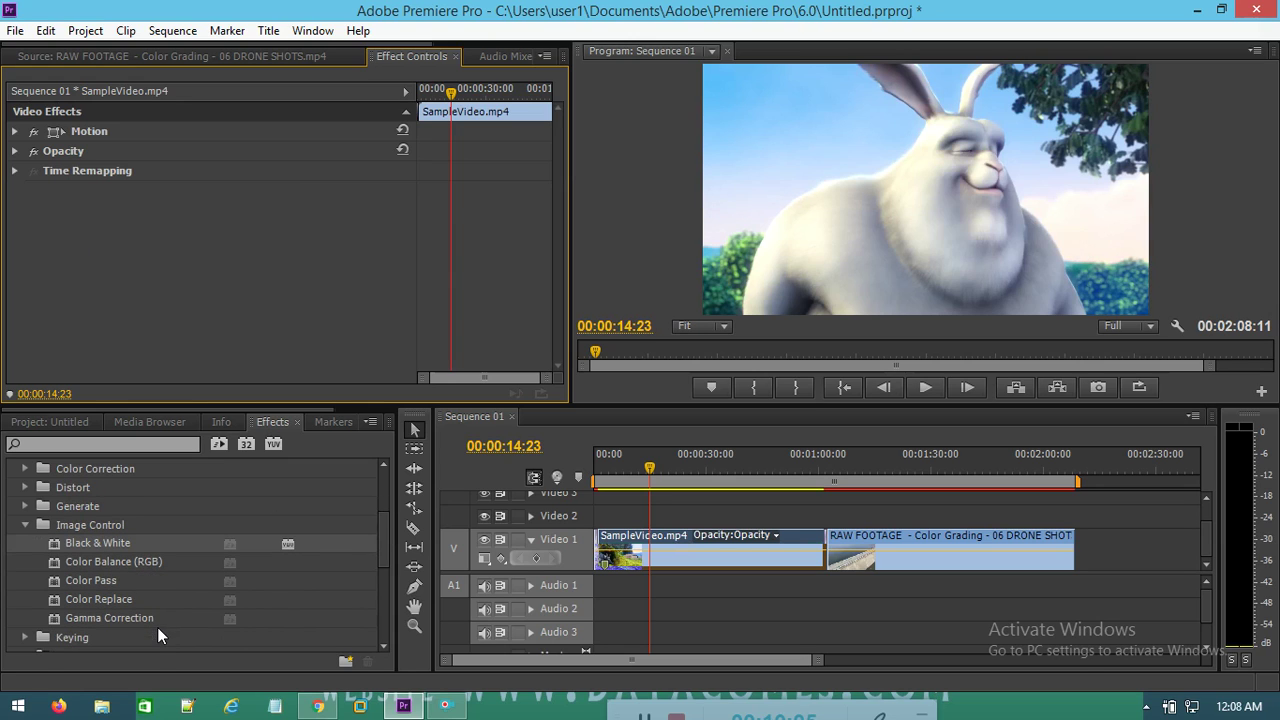
{"action": "left_click", "coordinate": [26, 527]}
{"action": "scroll", "coordinate": [75, 519], "scroll_direction": "up", "scroll_amount": 5}
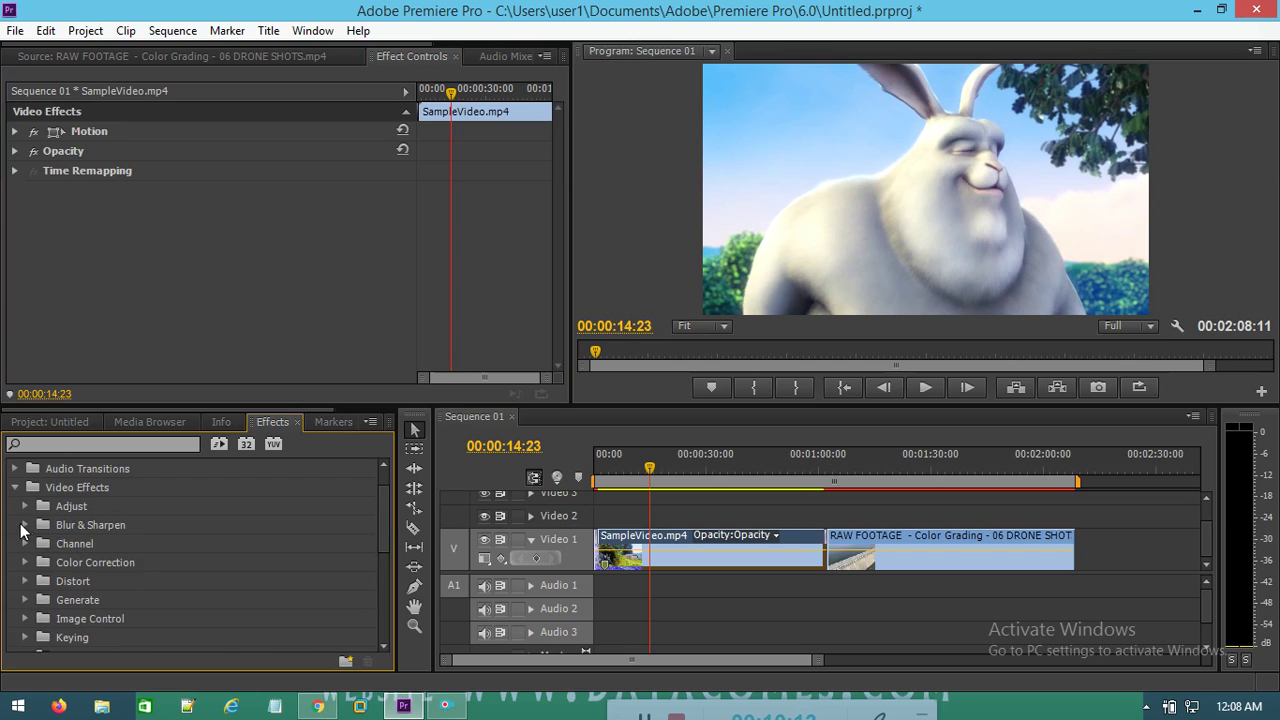
{"action": "left_click", "coordinate": [25, 525]}
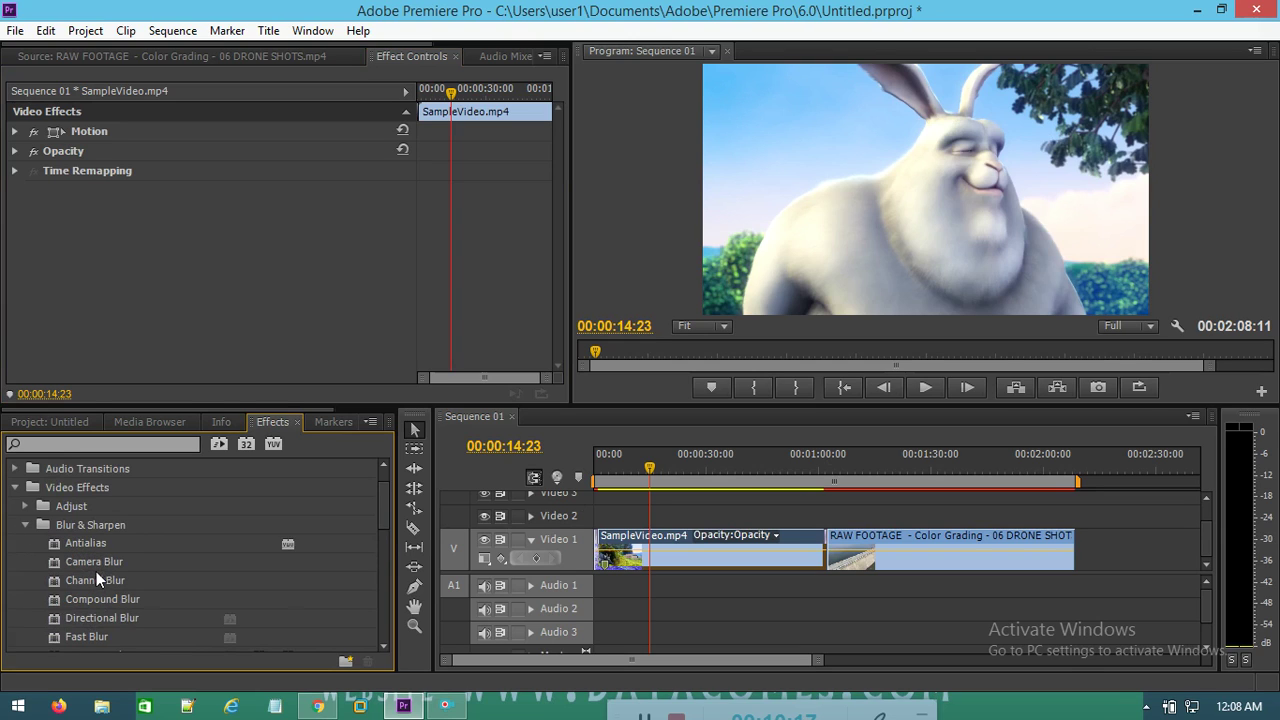
{"action": "scroll", "coordinate": [113, 545], "scroll_direction": "down", "scroll_amount": 3}
{"action": "left_click_drag", "start_coordinate": [96, 598], "coordinate": [730, 552]}
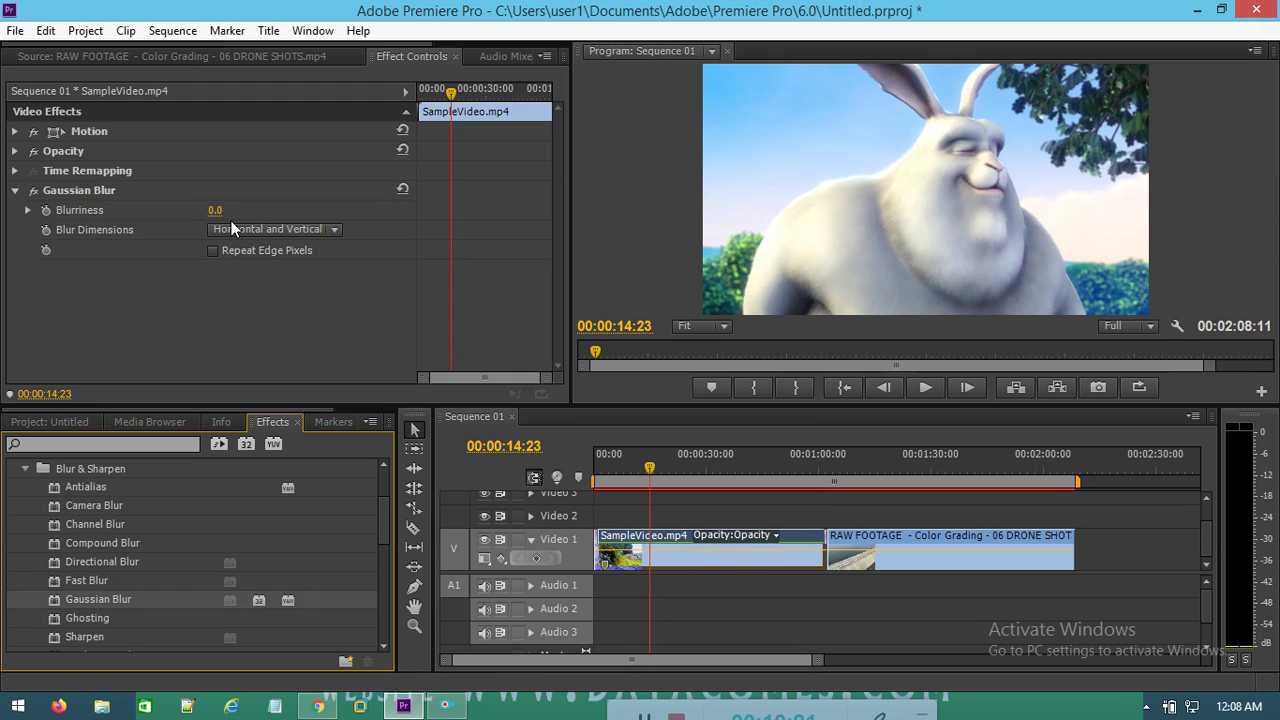
Step: Set the Gaussian Blur's Blurriness to 116.0 and preview the clip briefly, stopping at 00:00:16:15
{"action": "left_click_drag", "start_coordinate": [212, 210], "coordinate": [328, 210]}
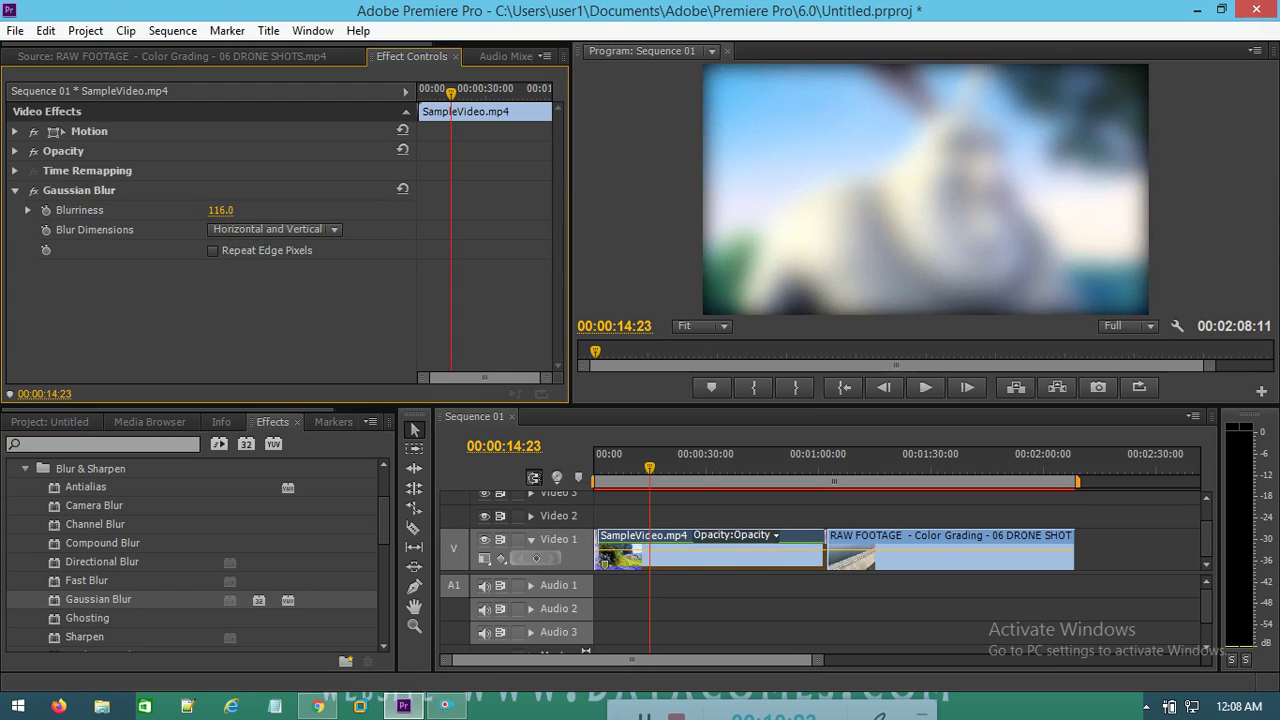
{"action": "left_click", "coordinate": [922, 387]}
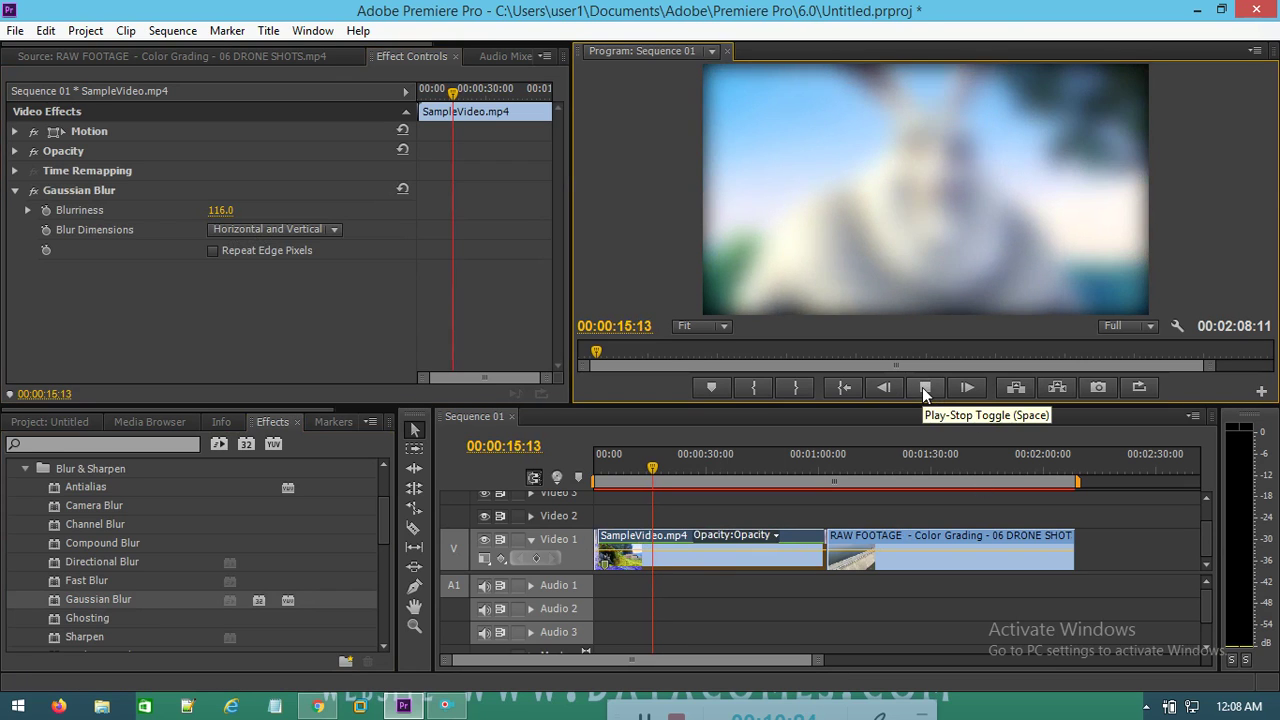
{"action": "left_click", "coordinate": [922, 387]}
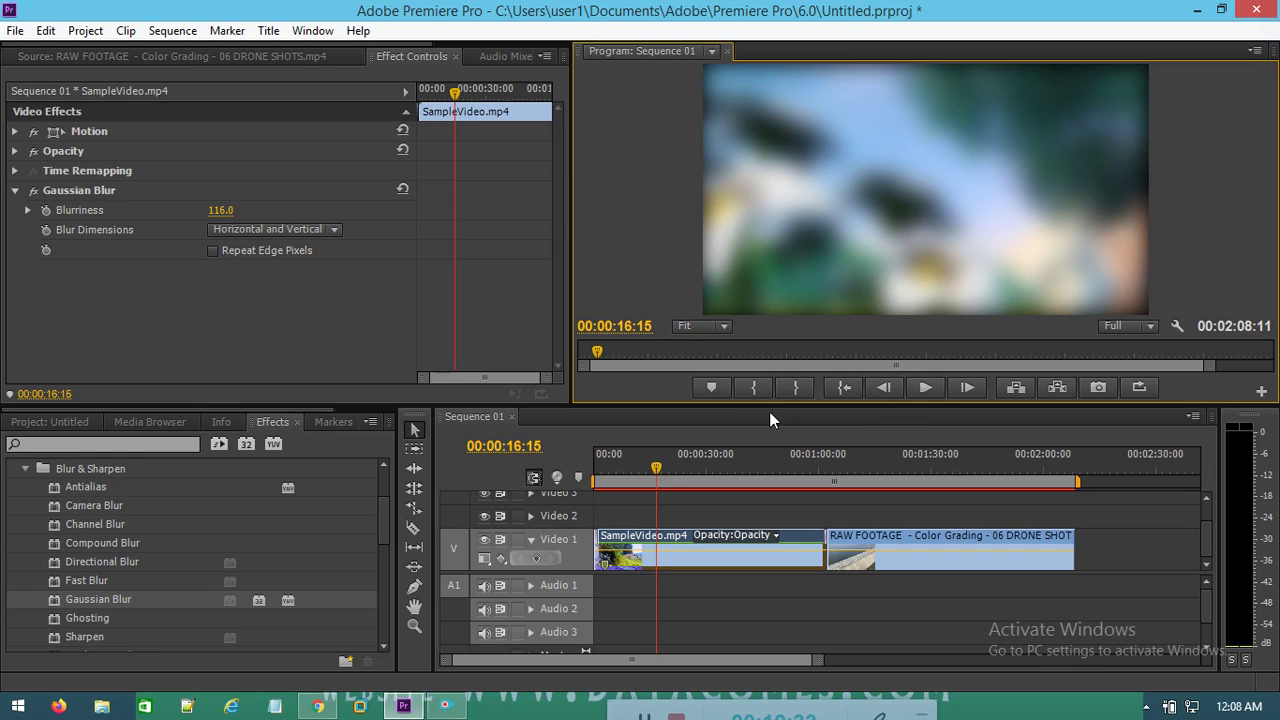
Step: Cut the Gaussian Blur effect from SampleVideo.mp4 and move the playhead to 00:00:46:01
{"action": "right_click", "coordinate": [92, 197]}
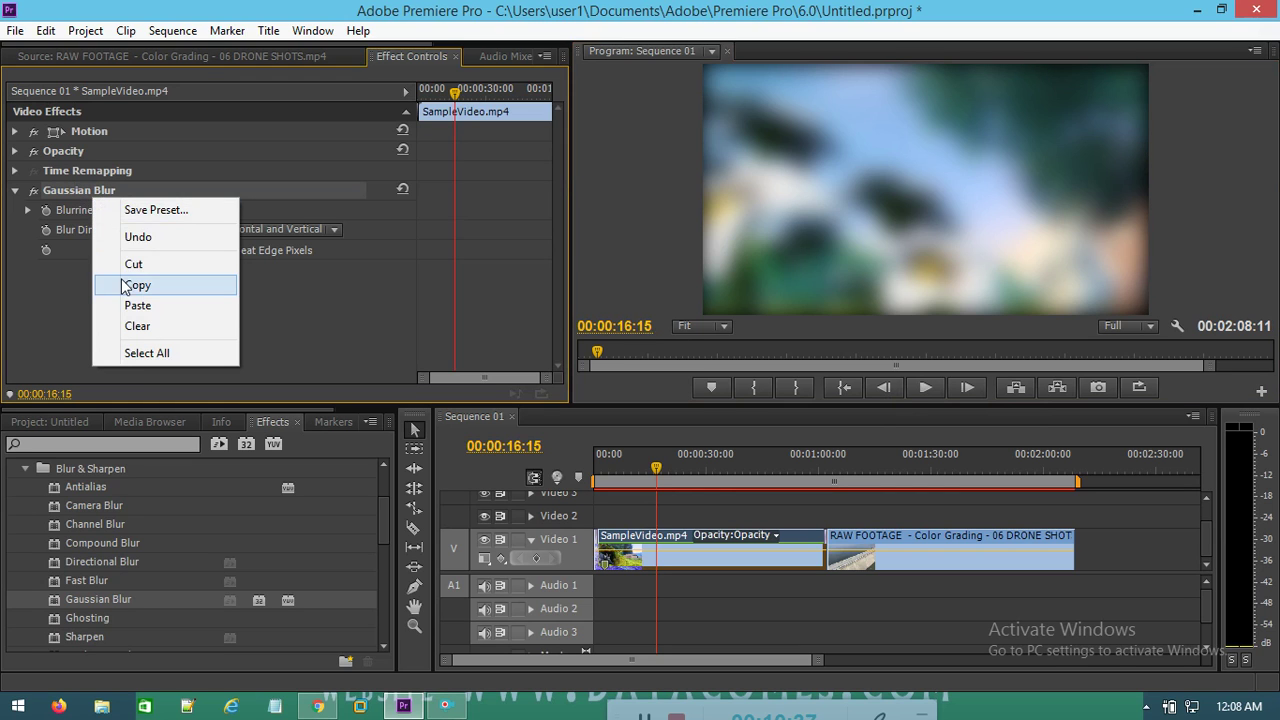
{"action": "left_click", "coordinate": [127, 264]}
{"action": "left_click_drag", "start_coordinate": [656, 468], "coordinate": [766, 468]}
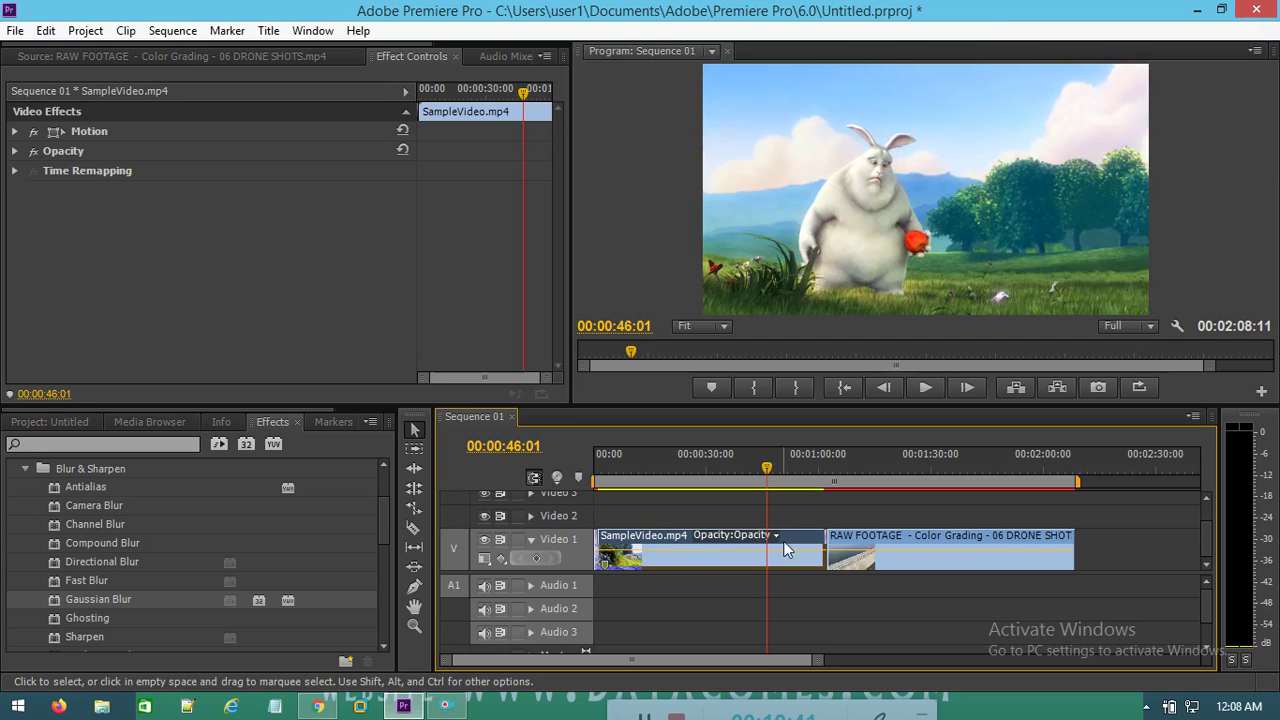
Step: Remove the effects from SampleVideo.mp4 with Remove Effects, keeping Motion and Opacity checked for resetting
{"action": "left_click", "coordinate": [724, 538]}
{"action": "right_click", "coordinate": [688, 564]}
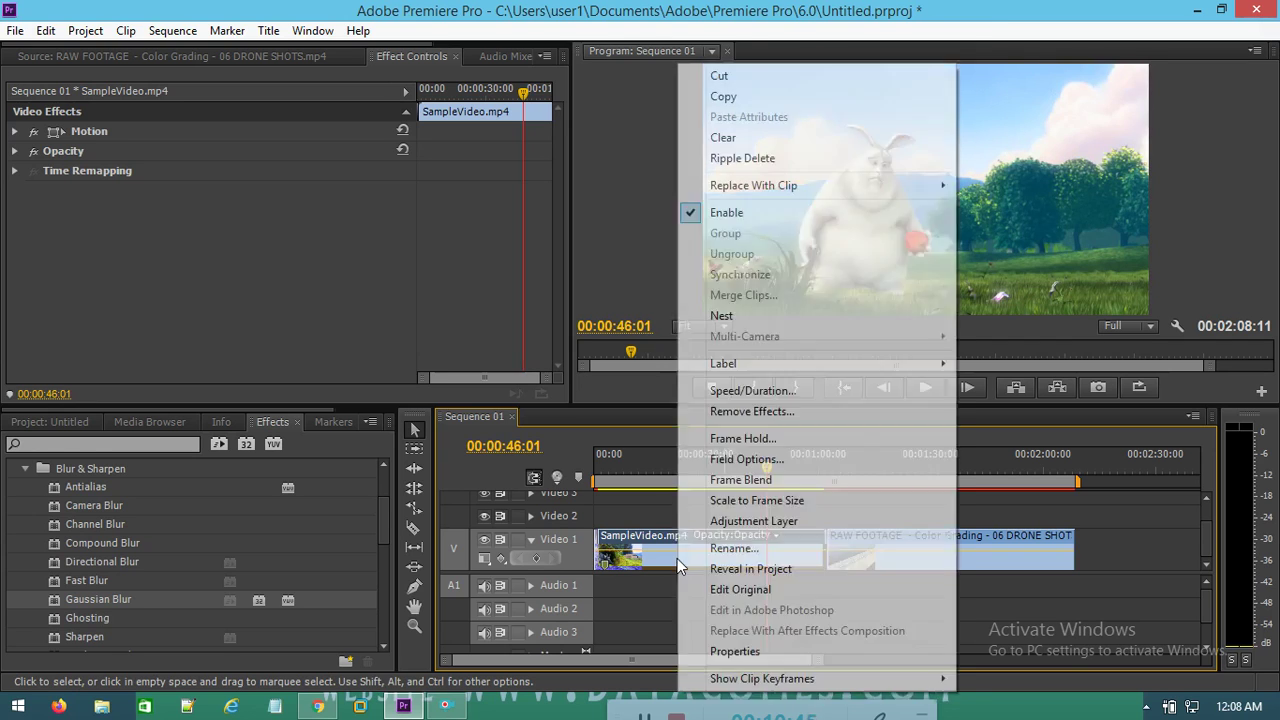
{"action": "left_click", "coordinate": [729, 414]}
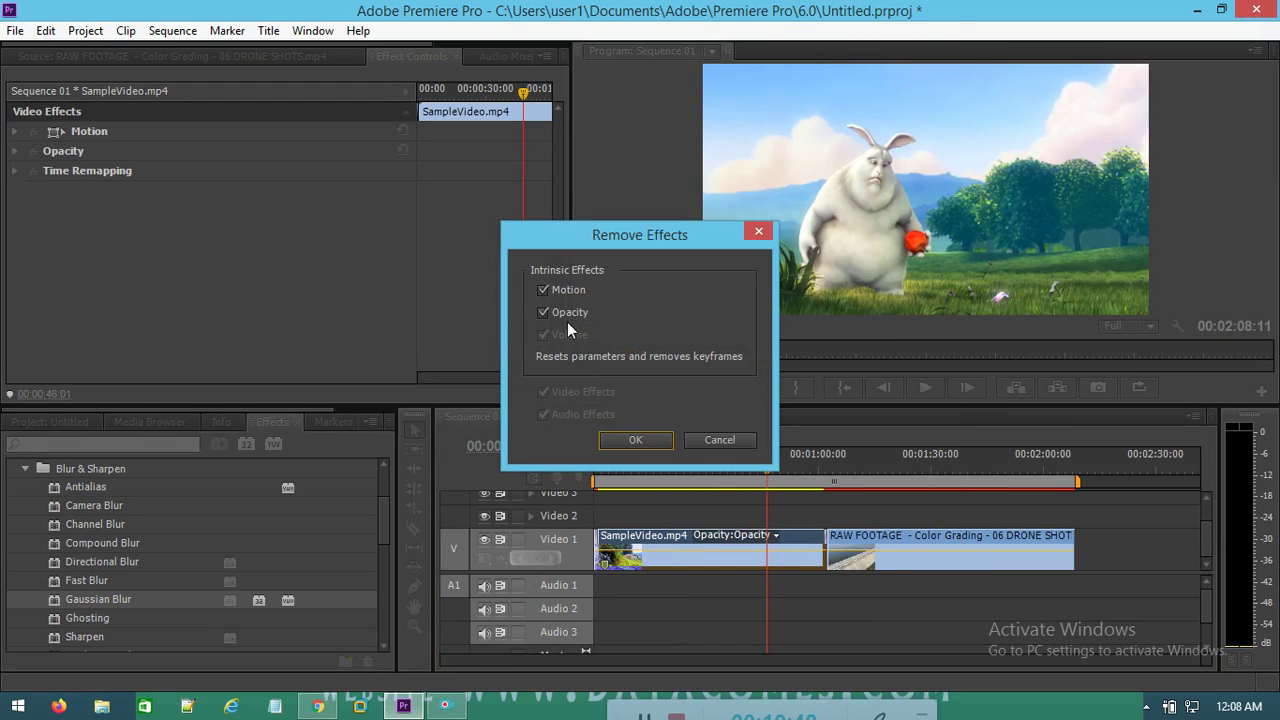
{"action": "left_click", "coordinate": [636, 441]}
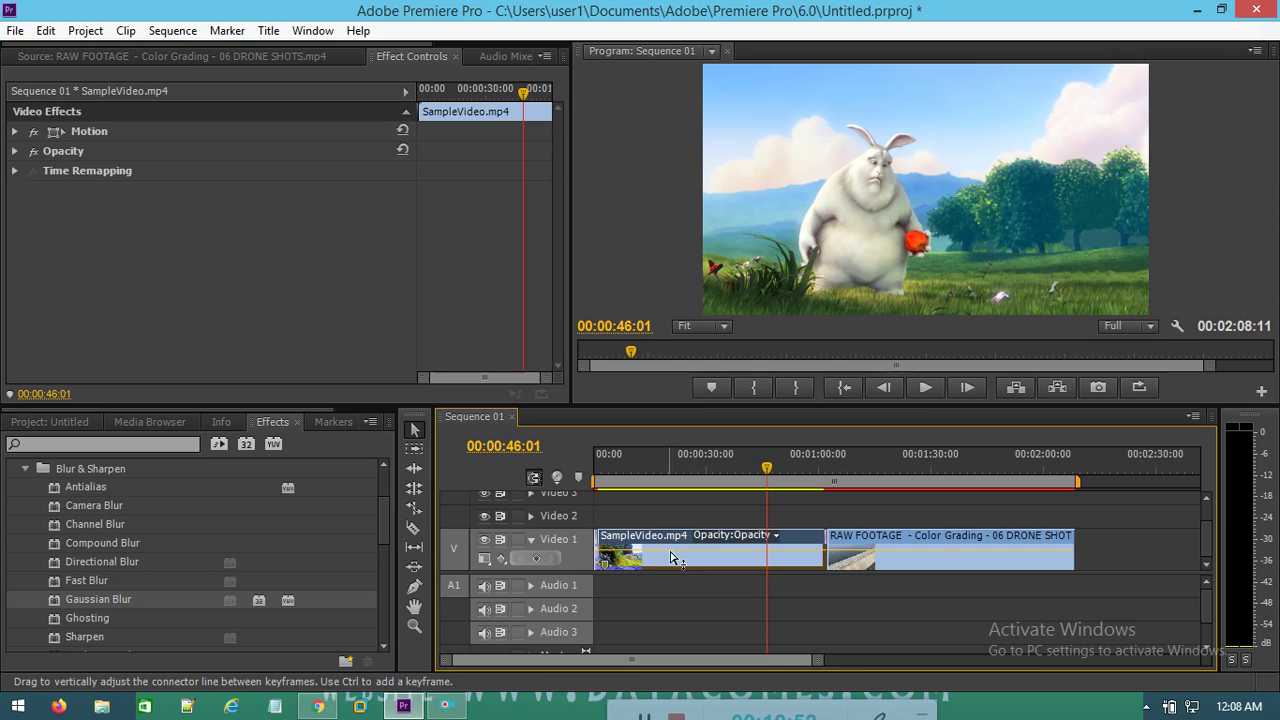
Step: Move the playhead to 00:00:13:06 and collapse the Blur & Sharpen group and the Video Effects folder
{"action": "left_click", "coordinate": [589, 475]}
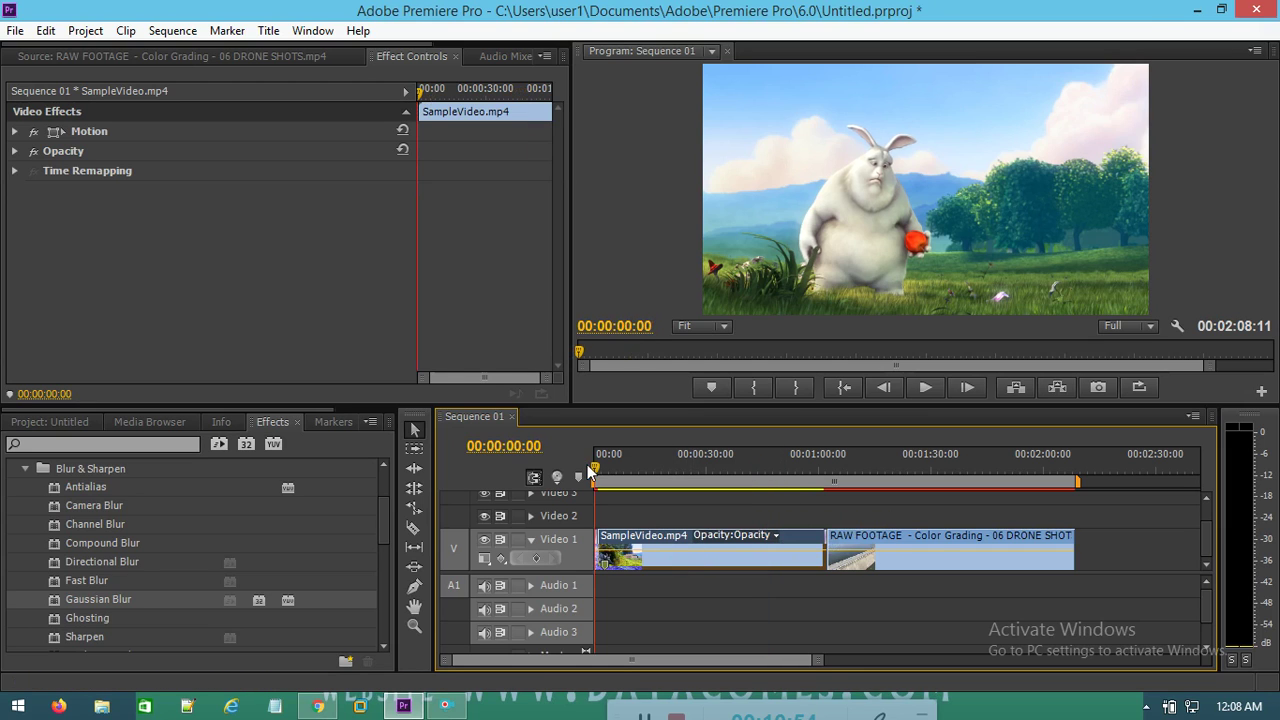
{"action": "left_click", "coordinate": [644, 456]}
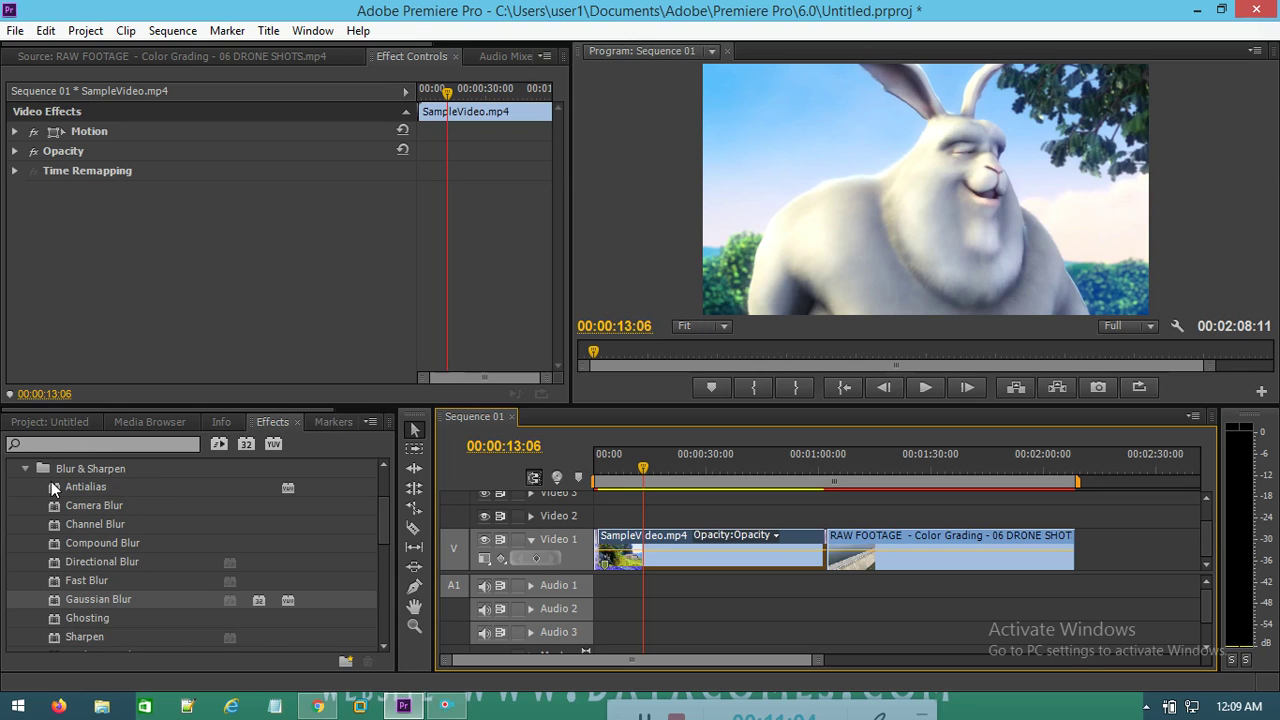
{"action": "left_click", "coordinate": [26, 469]}
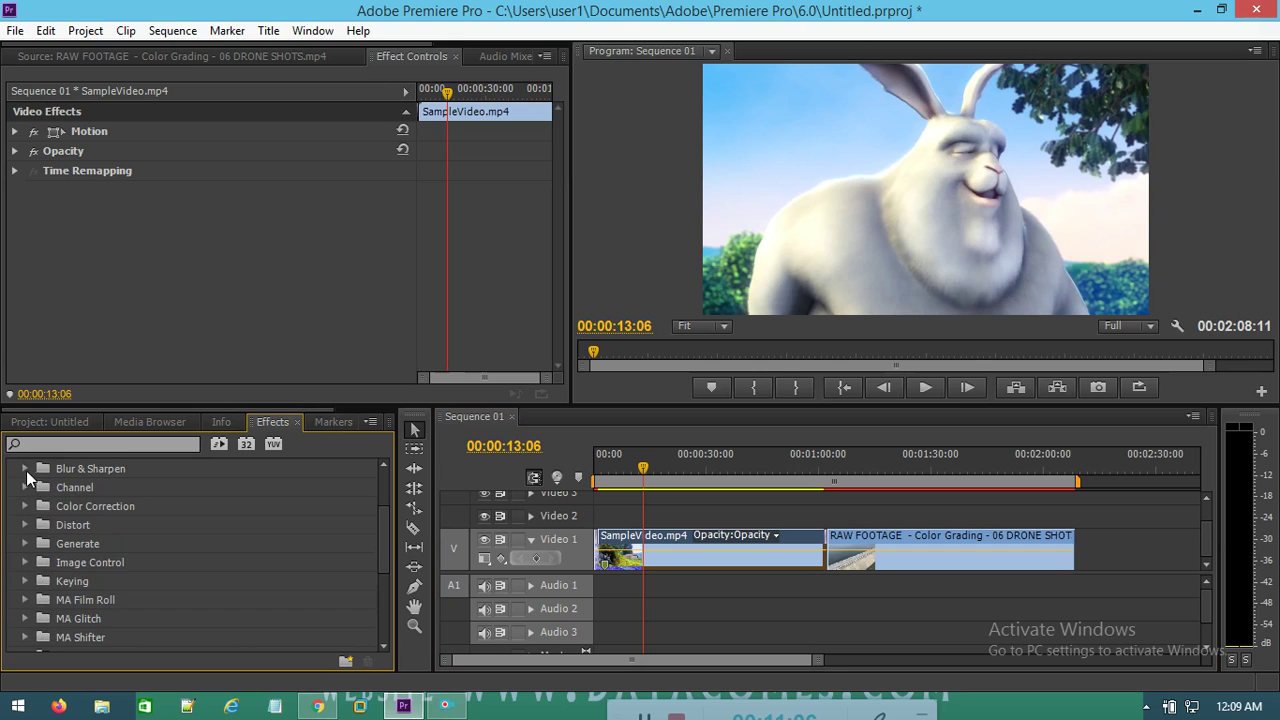
{"action": "scroll", "coordinate": [298, 578], "scroll_direction": "up", "scroll_amount": 3}
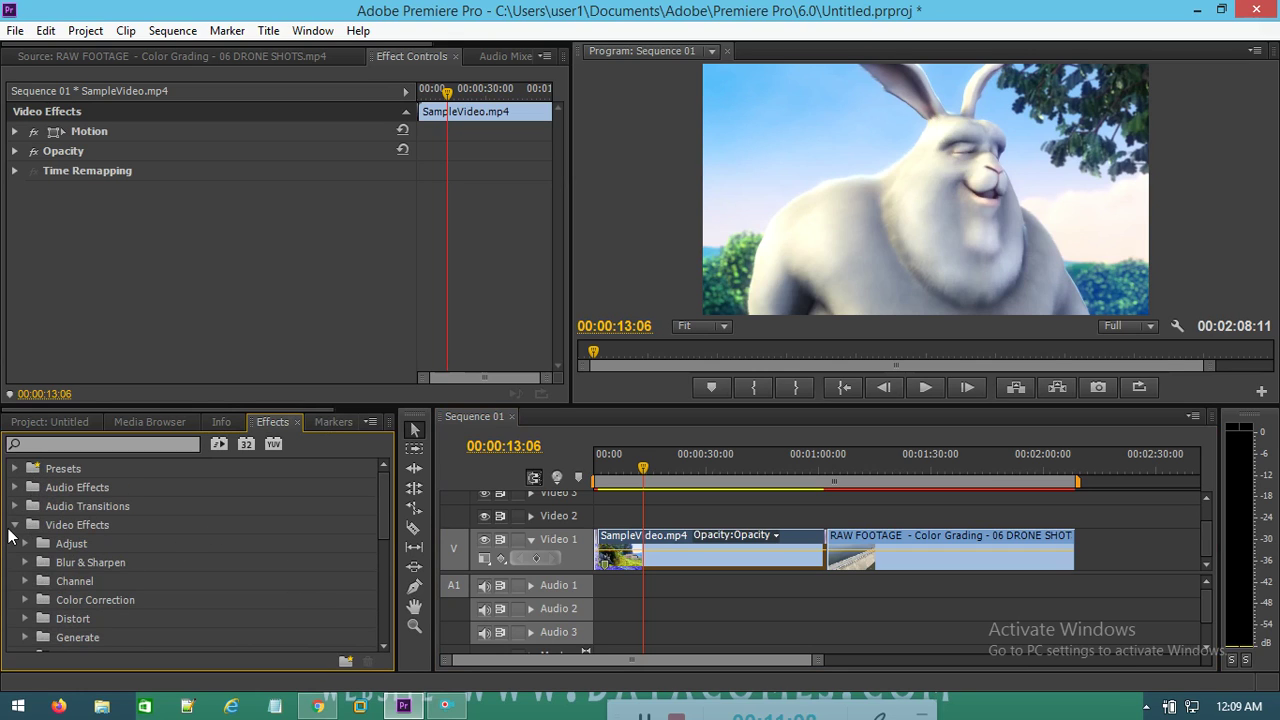
{"action": "left_click", "coordinate": [14, 527]}
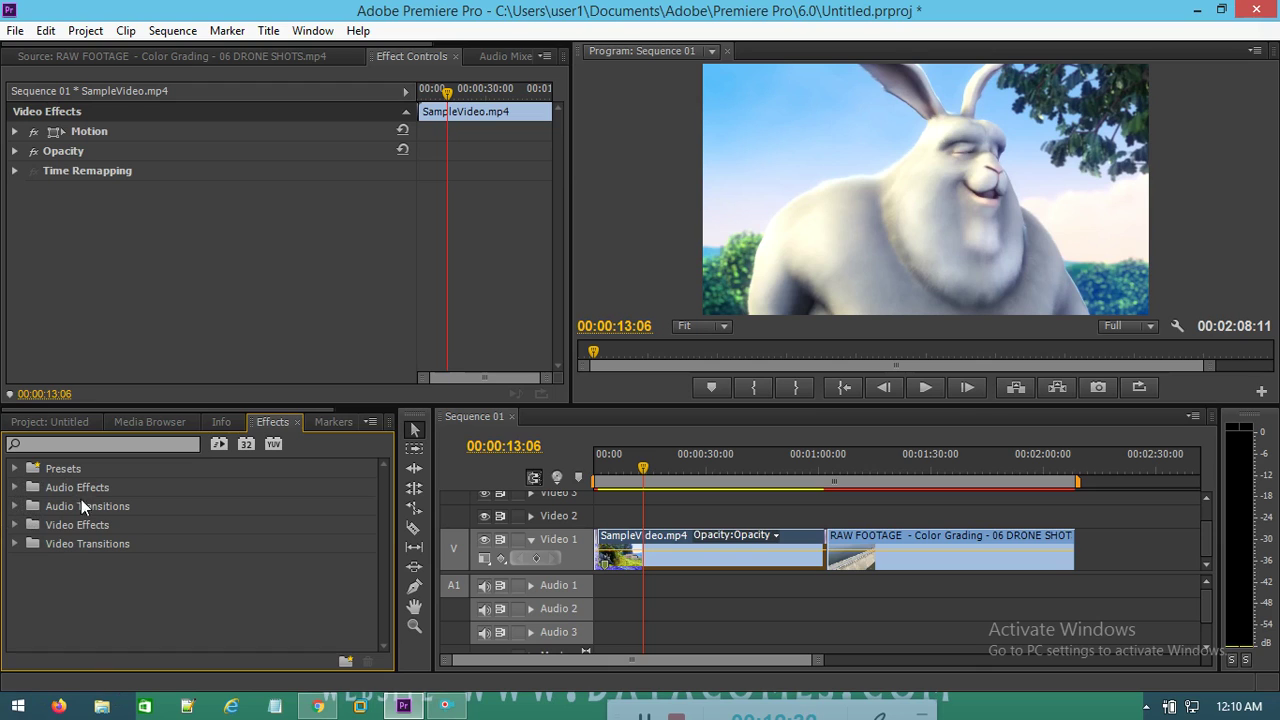
Step: Apply the Doors transition from the 3D Motion group of Video Transitions to the start of SampleVideo.mp4
{"action": "left_click", "coordinate": [14, 543]}
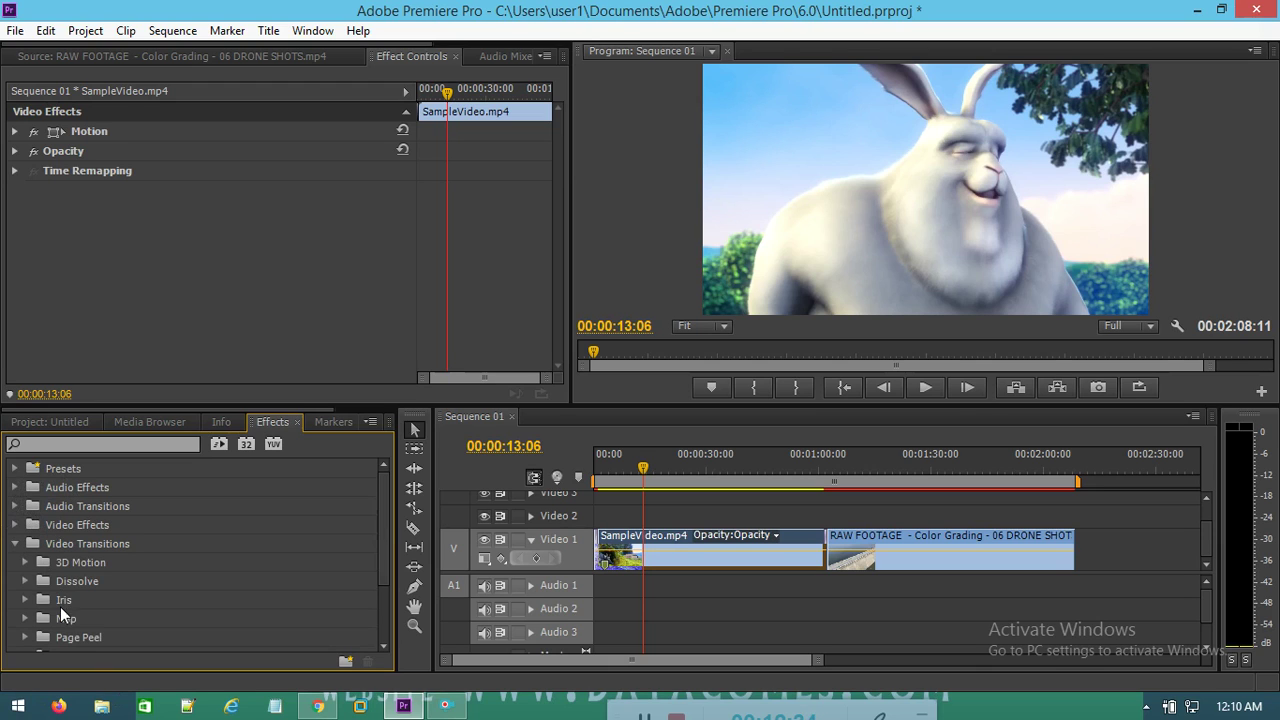
{"action": "left_click", "coordinate": [25, 562]}
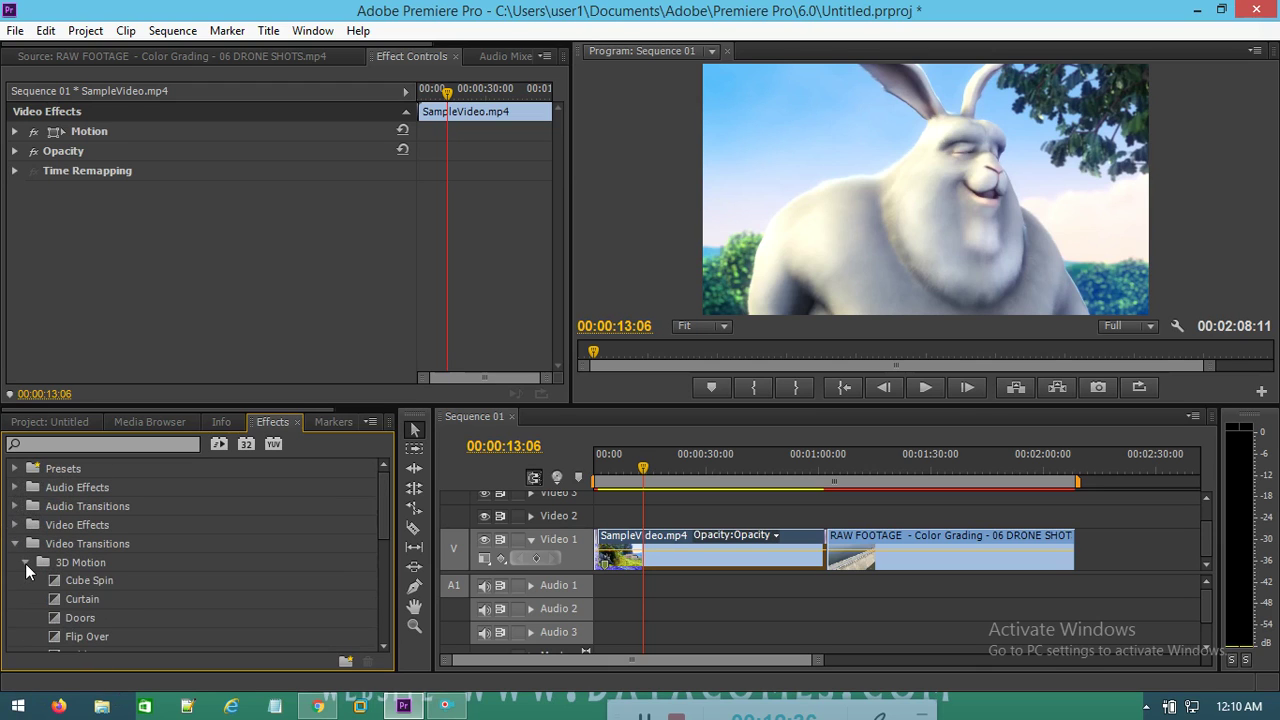
{"action": "left_click", "coordinate": [69, 613]}
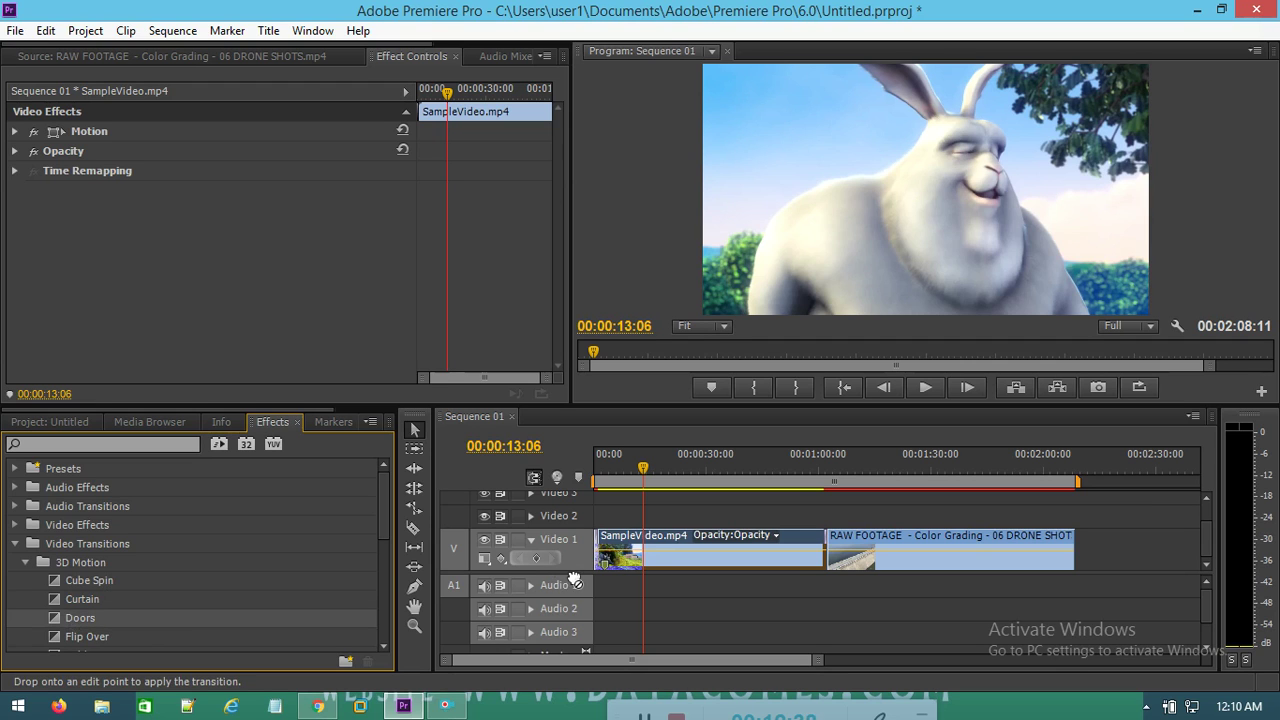
Step: Play the sequence from 00:00:00:00 to preview the opening of SampleVideo.mp4, stopping at 00:00:01:23
{"action": "left_click_drag", "start_coordinate": [645, 479], "coordinate": [566, 501]}
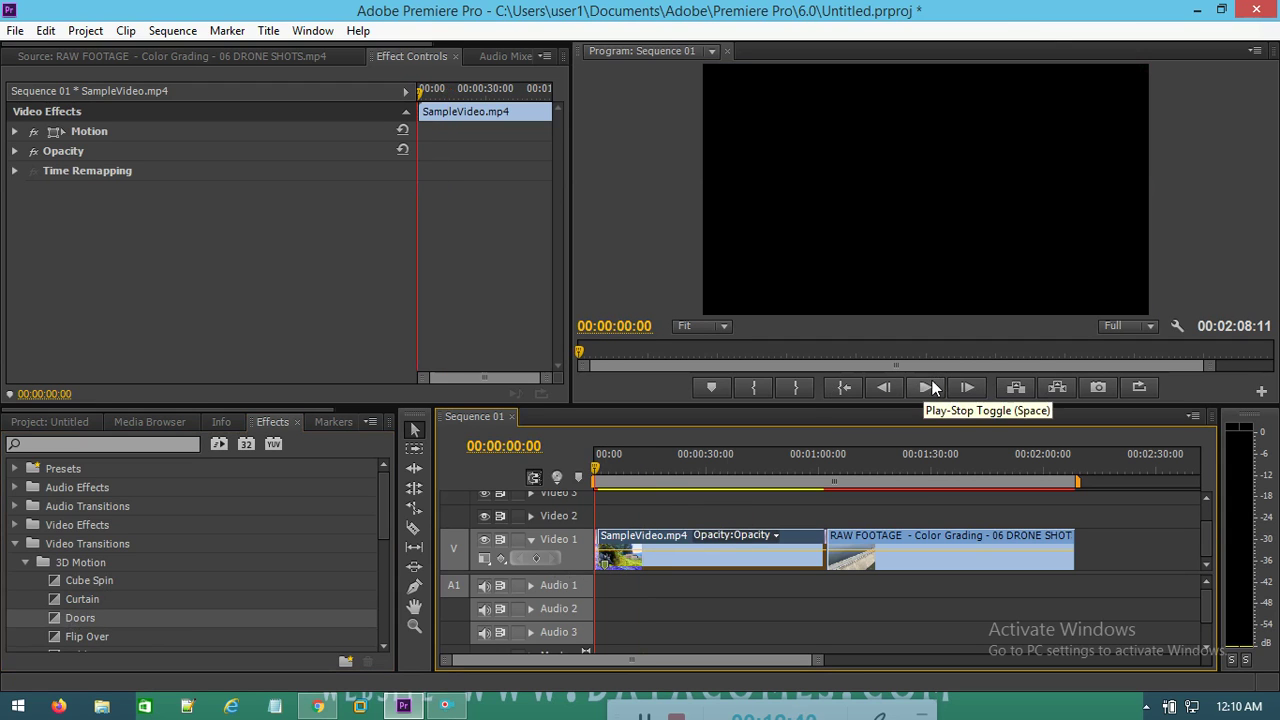
{"action": "left_click", "coordinate": [926, 383]}
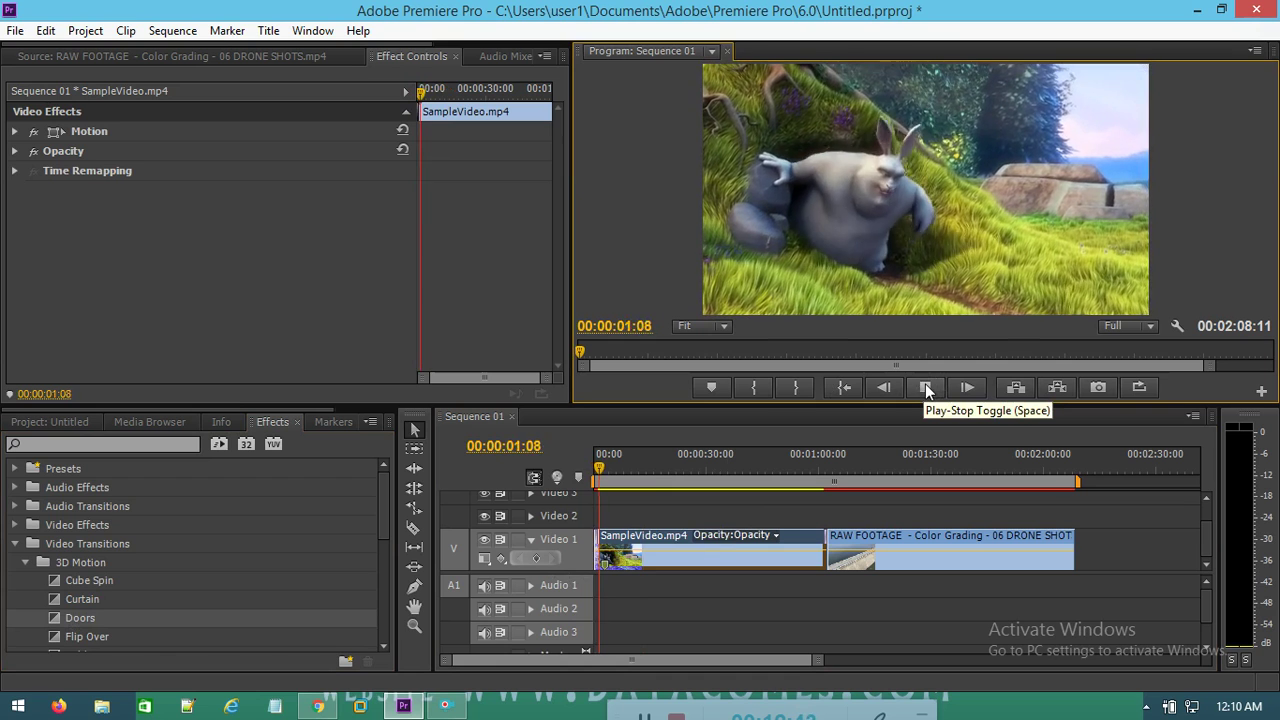
{"action": "left_click", "coordinate": [922, 384]}
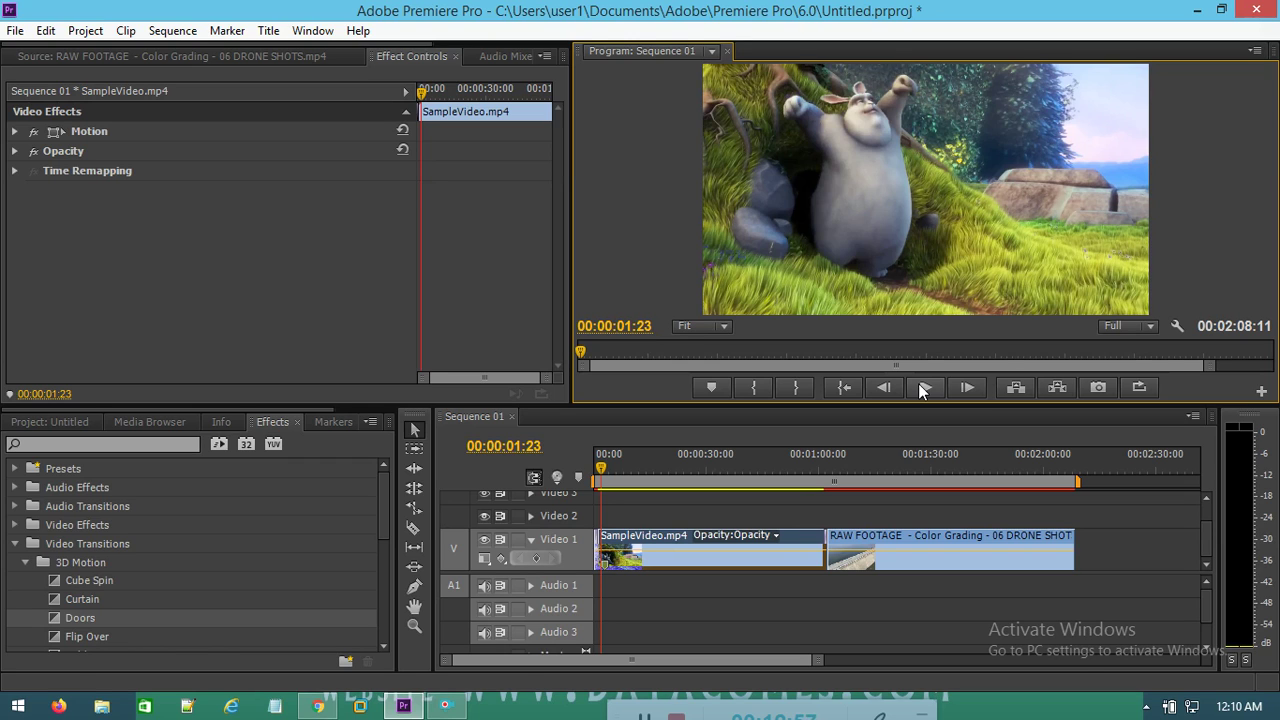
Step: Delete both clips from Sequence 01 and collapse the 3D Motion group and Video Transitions folder
{"action": "left_click_drag", "start_coordinate": [1139, 510], "coordinate": [555, 633]}
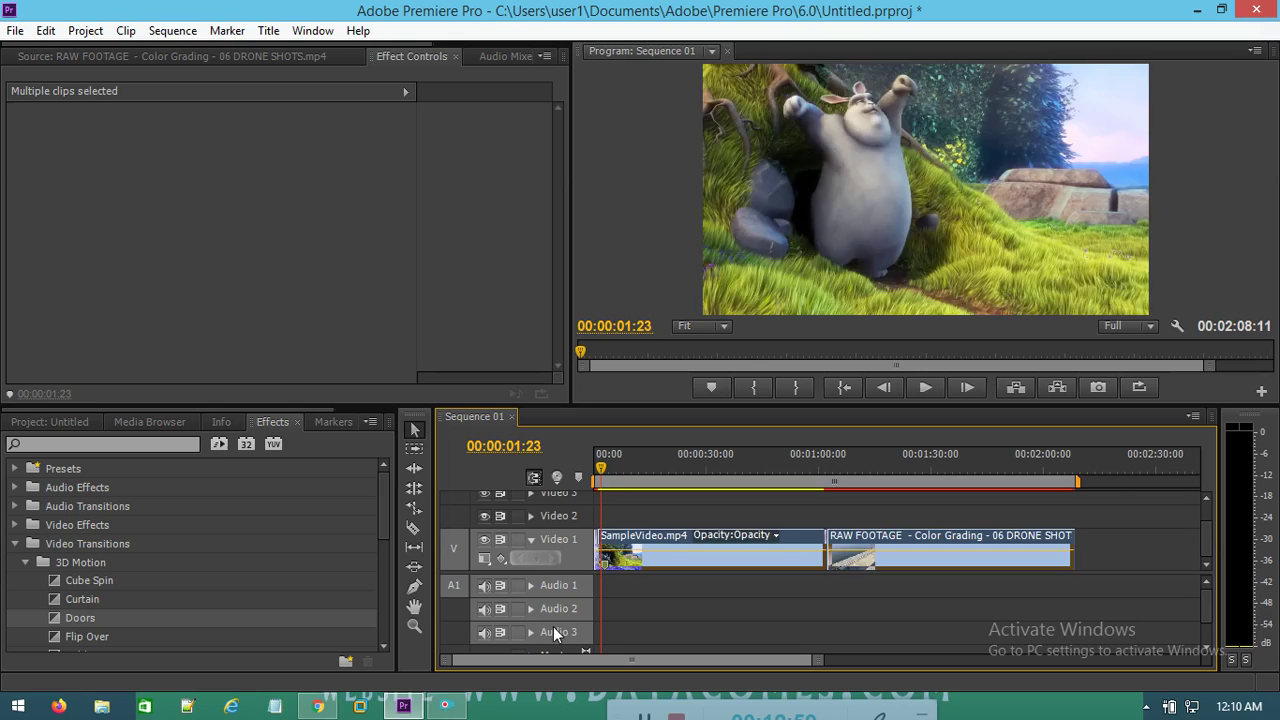
{"action": "key", "text": "Delete"}
{"action": "left_click", "coordinate": [25, 562]}
{"action": "left_click", "coordinate": [15, 544]}
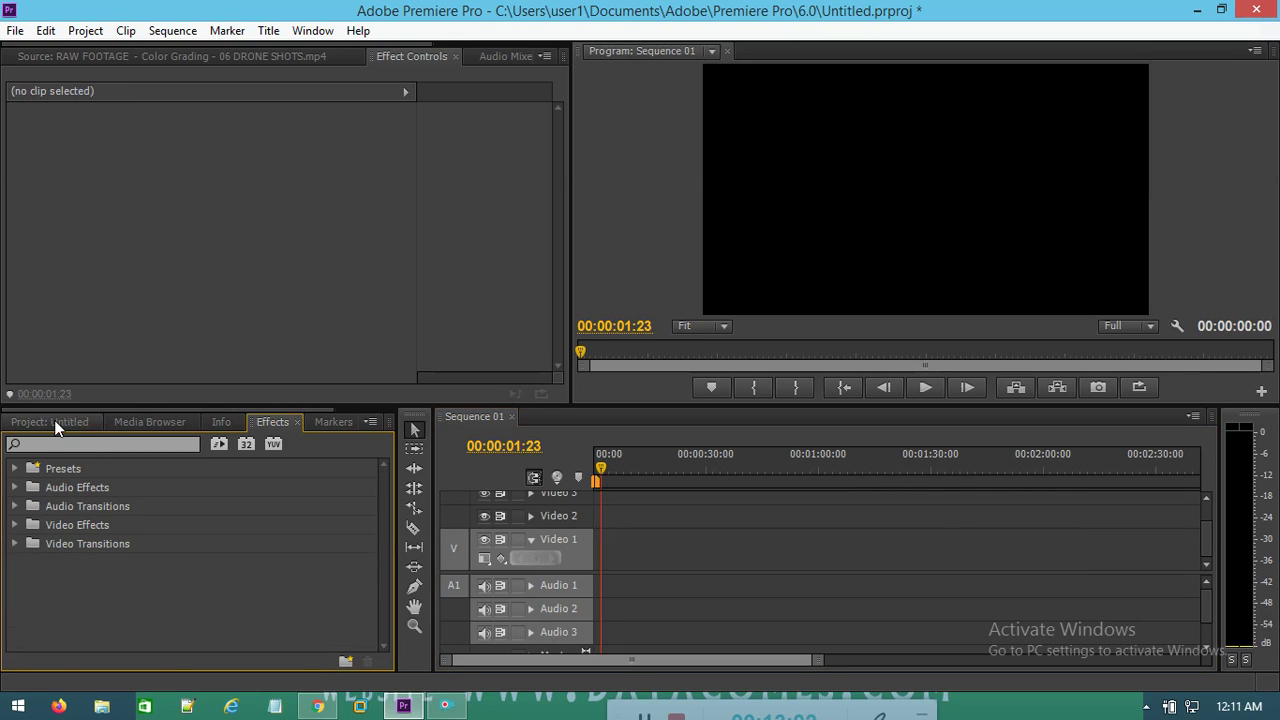
Step: Load SampleVideo.mp4 from the project into the Source Monitor and place it at the start of Video 1 in Sequence 01
{"action": "left_click", "coordinate": [56, 424]}
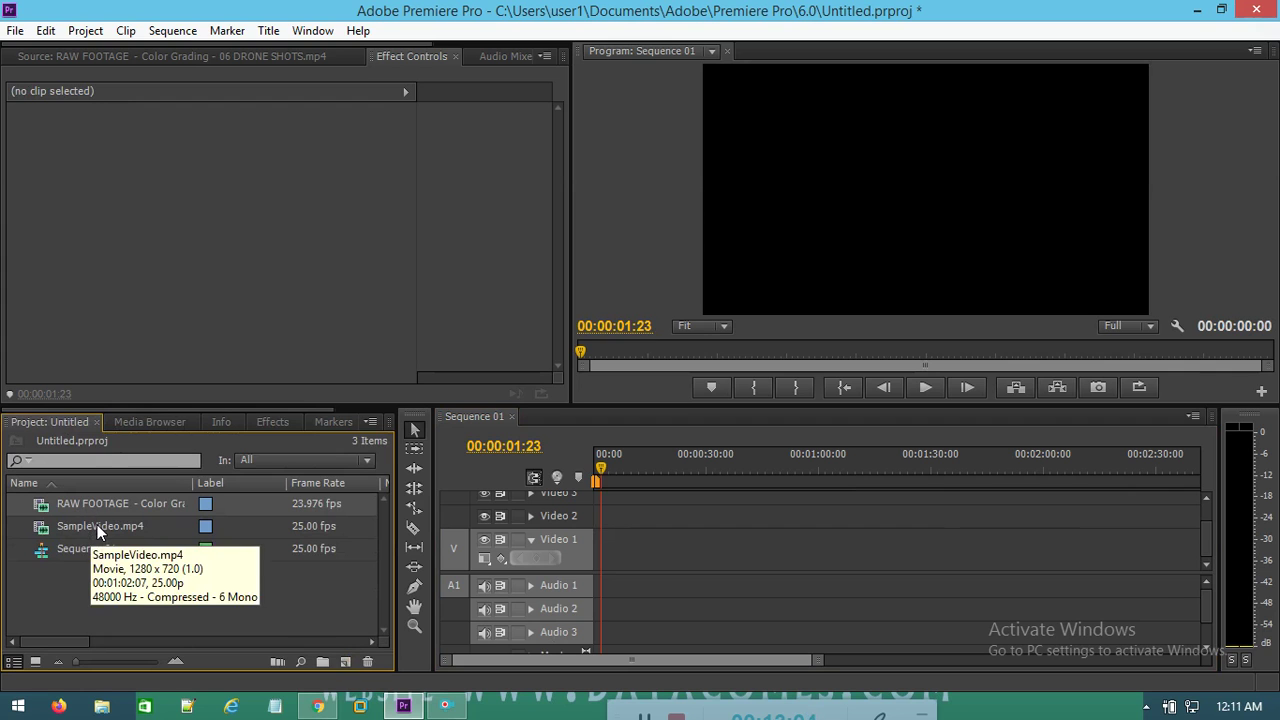
{"action": "left_click", "coordinate": [100, 508]}
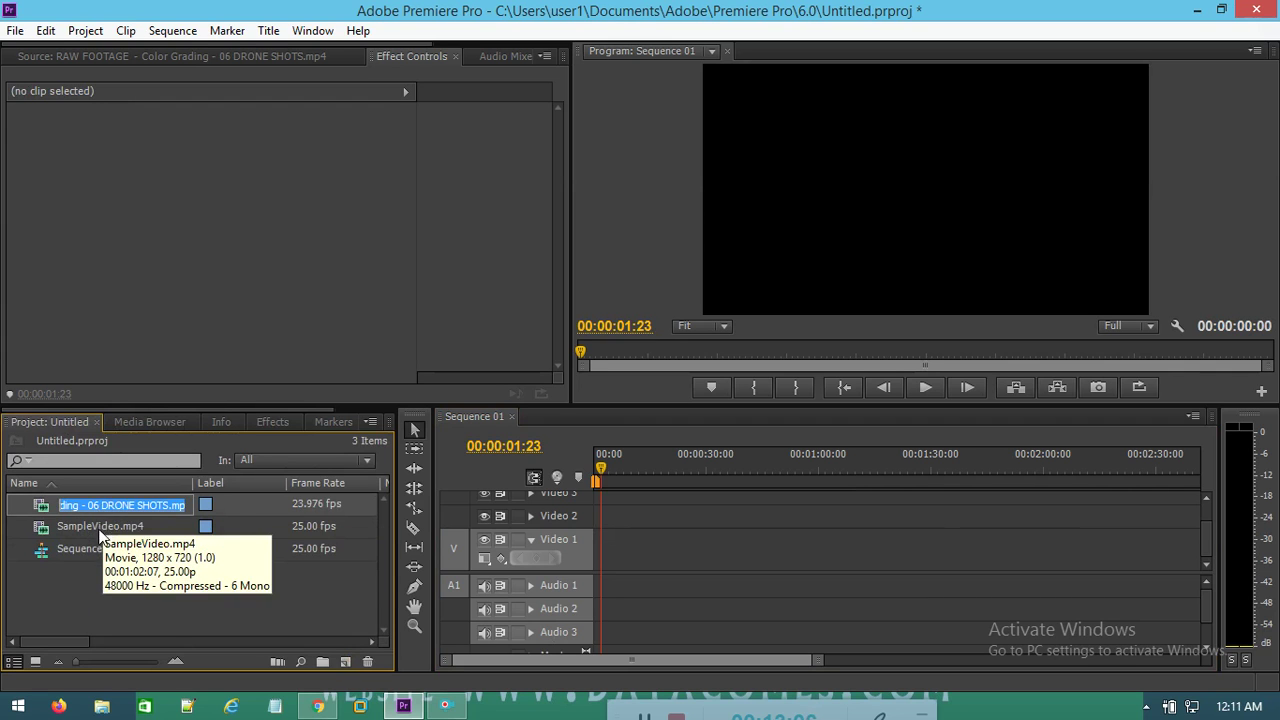
{"action": "left_click", "coordinate": [100, 525]}
{"action": "left_click", "coordinate": [62, 58]}
{"action": "left_click_drag", "start_coordinate": [76, 528], "coordinate": [246, 263]}
{"action": "left_click_drag", "start_coordinate": [268, 308], "coordinate": [665, 562]}
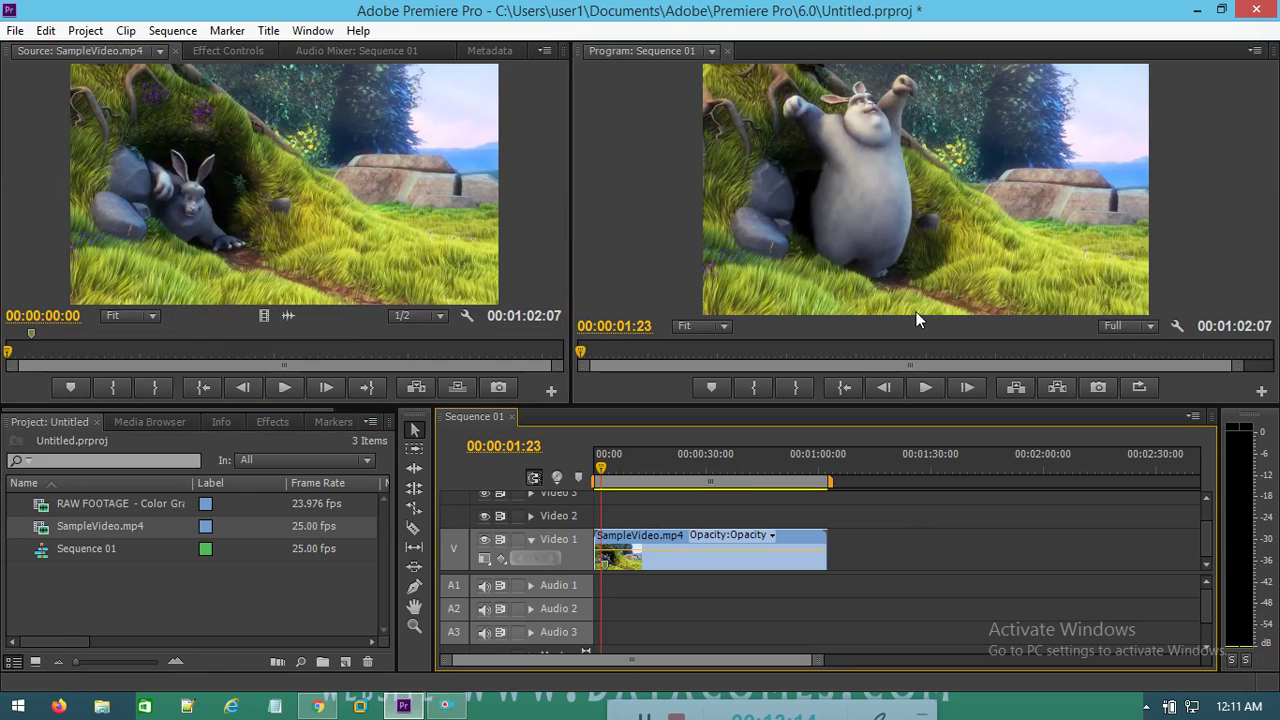
Step: Return the Sequence 01 playhead to 00:00:00:00 and bring up the effects list
{"action": "left_click_drag", "start_coordinate": [600, 467], "coordinate": [576, 473]}
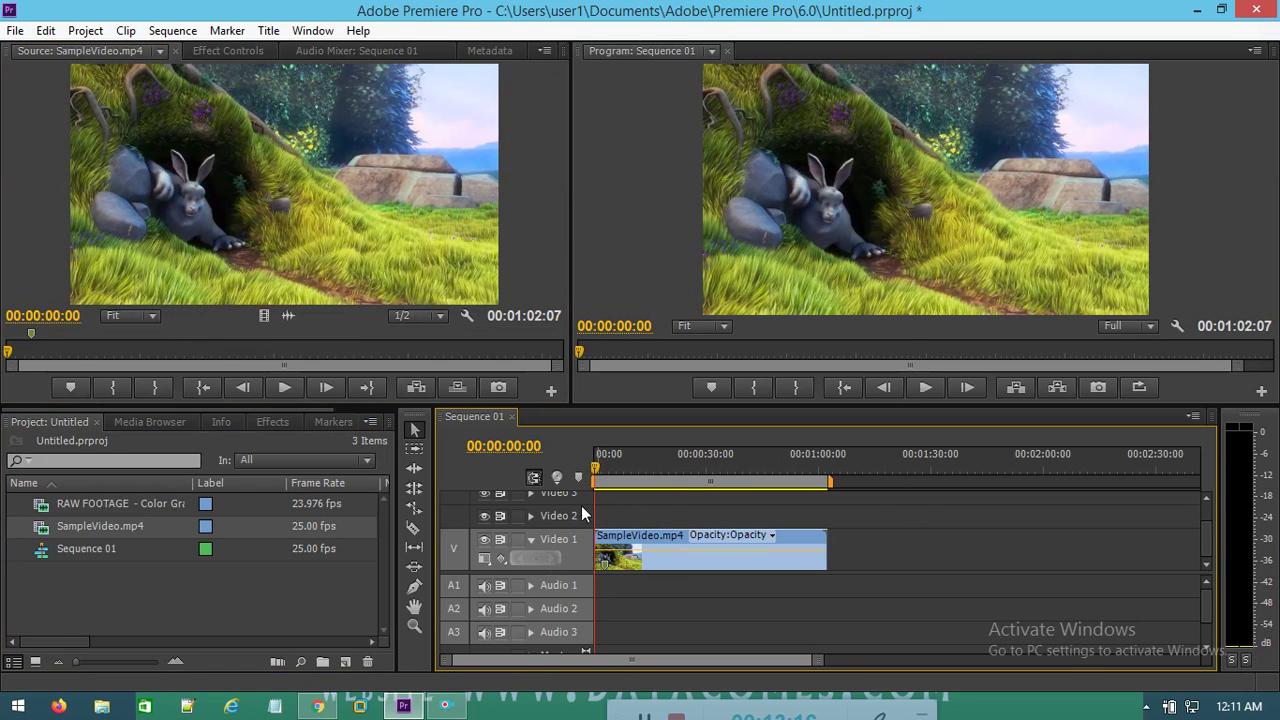
{"action": "left_click", "coordinate": [601, 468]}
{"action": "left_click_drag", "start_coordinate": [601, 468], "coordinate": [585, 470]}
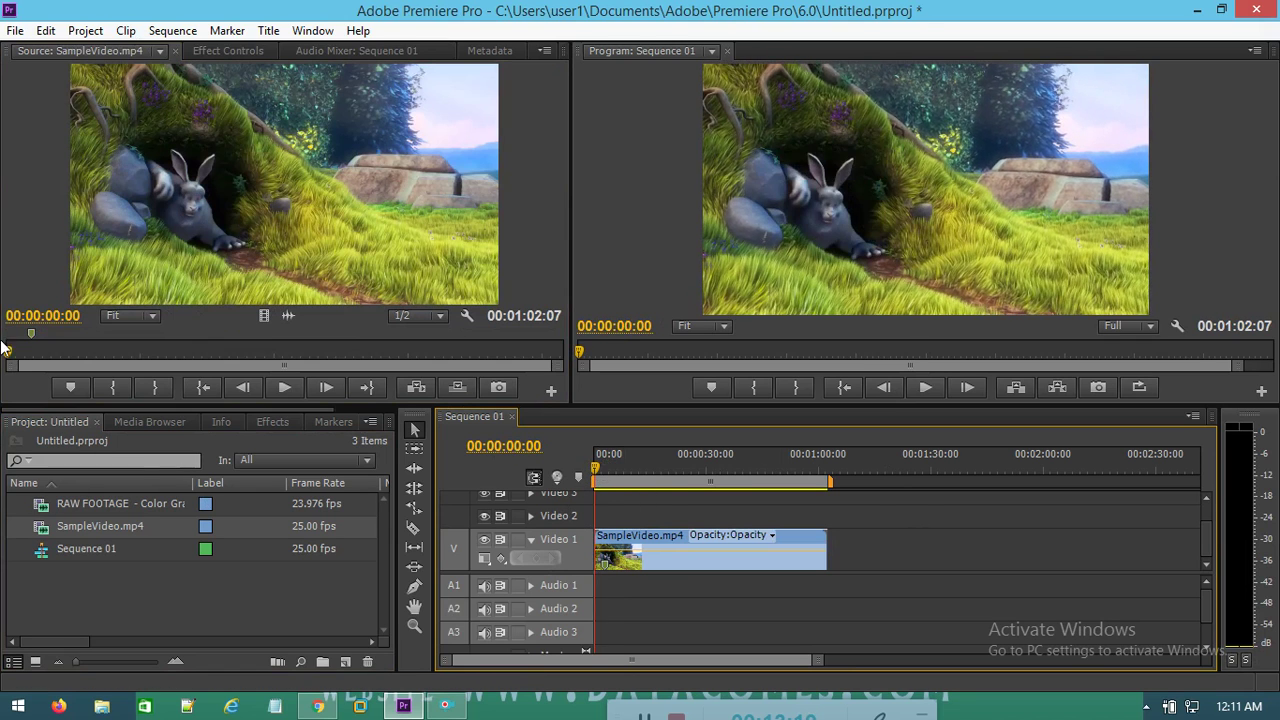
{"action": "left_click", "coordinate": [273, 422]}
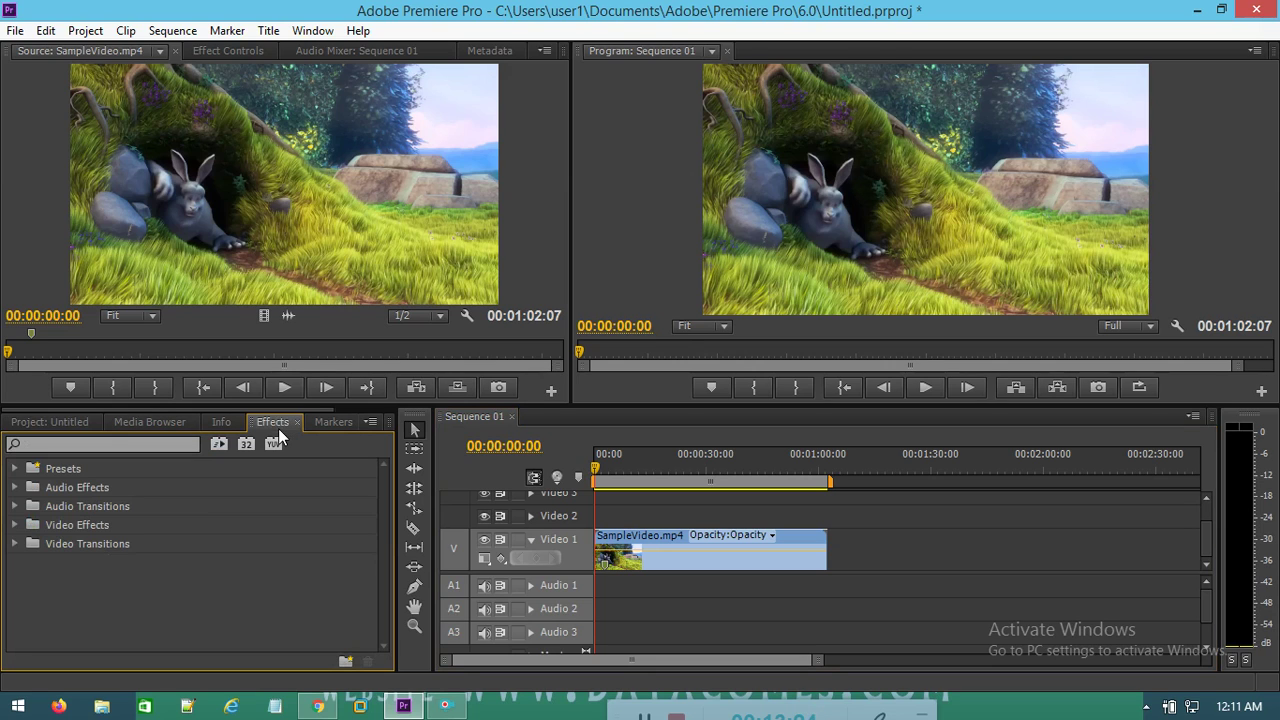
{"action": "left_click", "coordinate": [111, 443]}
Step: Select SampleVideo.mp4, enable Position keyframing under Motion at 00:00:00:00 and set the horizontal position to 1962.0
{"action": "left_click", "coordinate": [665, 570]}
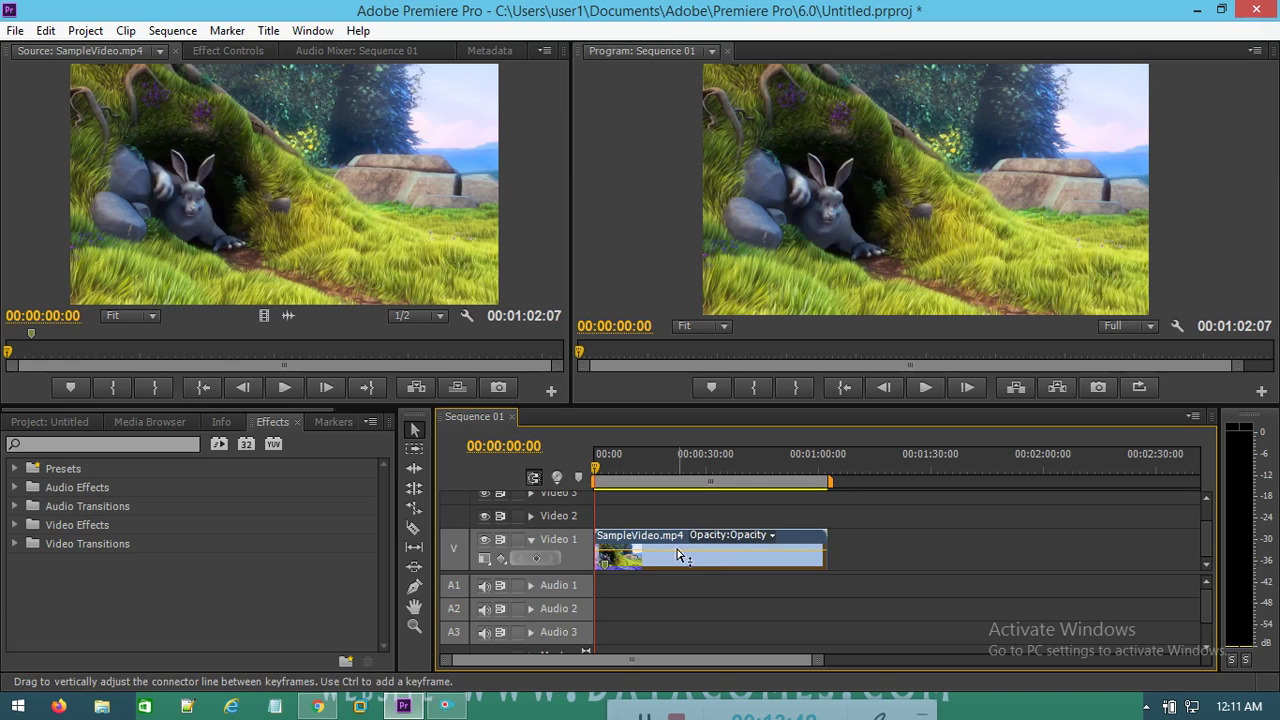
{"action": "left_click", "coordinate": [255, 53]}
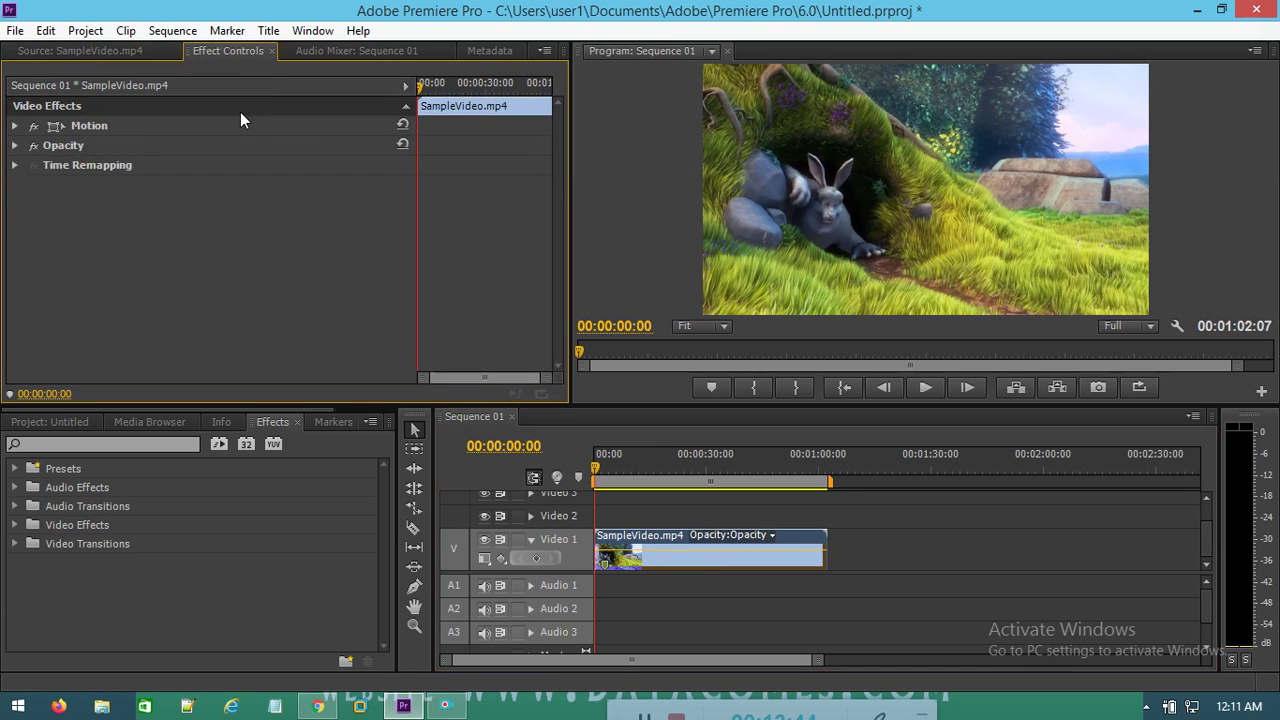
{"action": "left_click", "coordinate": [15, 126]}
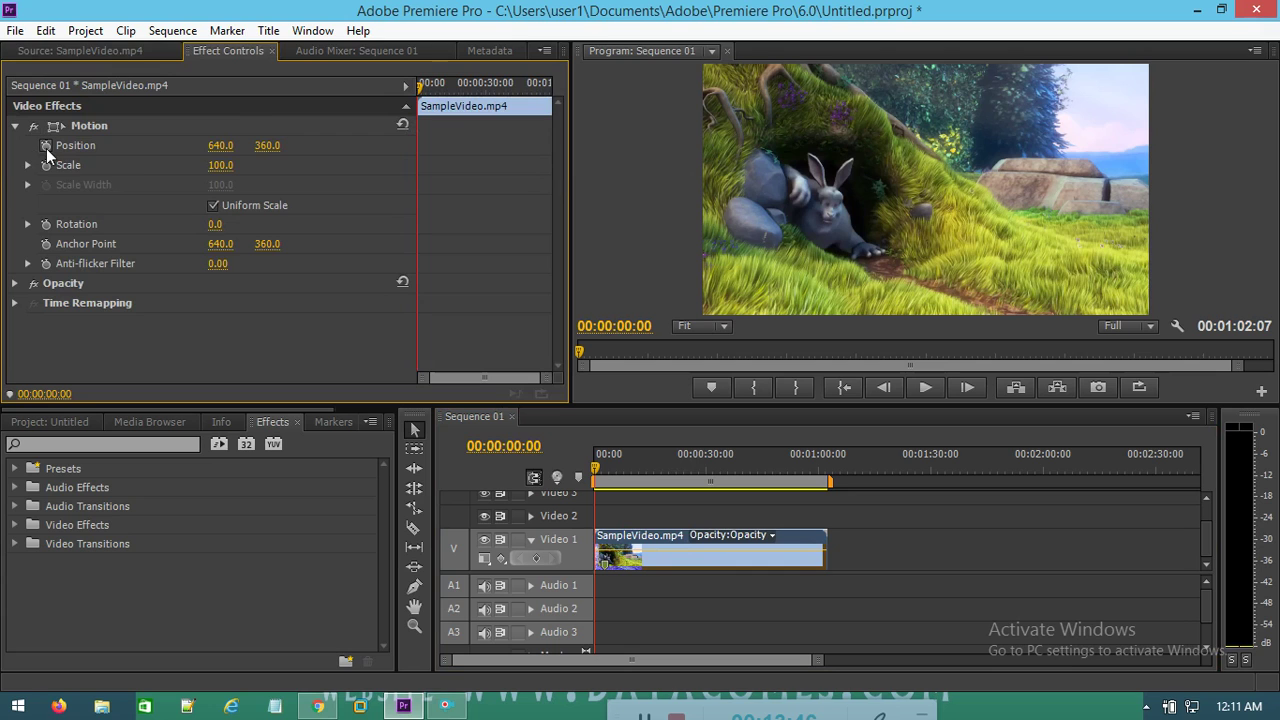
{"action": "left_click", "coordinate": [46, 146]}
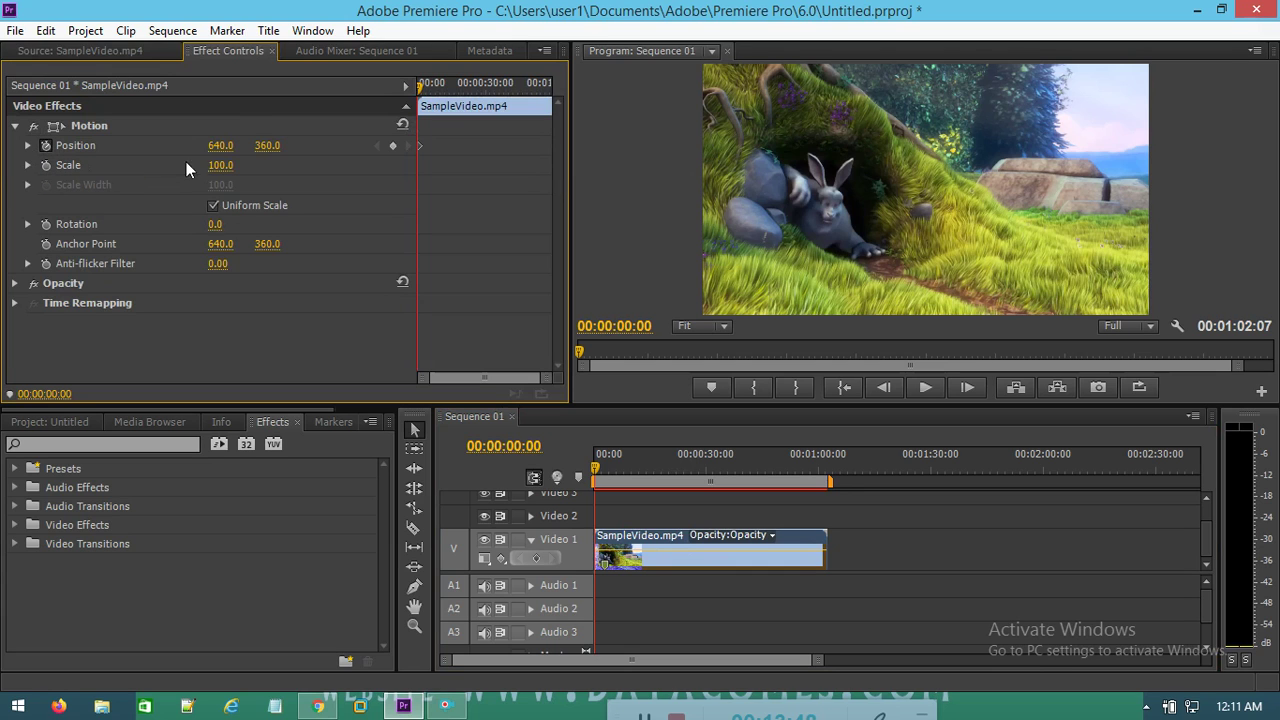
{"action": "left_click_drag", "start_coordinate": [220, 146], "coordinate": [300, 146]}
{"action": "left_click_drag", "start_coordinate": [223, 146], "coordinate": [245, 146]}
Step: Add a Position keyframe at 00:00:01:13 with the horizontal position set to 640
{"action": "mouse_move", "coordinate": [596, 476]}
{"action": "left_mouse_down"}
{"action": "mouse_move", "coordinate": [611, 459]}
{"action": "mouse_move", "coordinate": [599, 485]}
{"action": "left_mouse_up"}
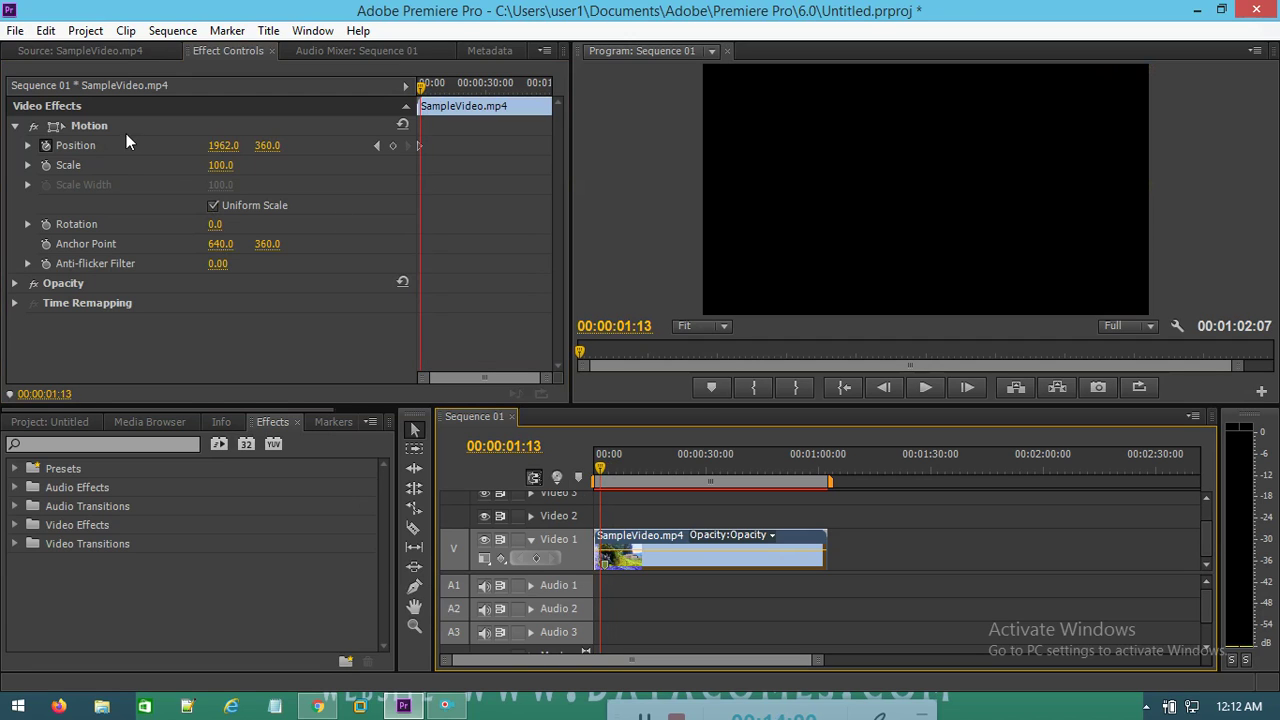
{"action": "left_click", "coordinate": [393, 146]}
{"action": "left_click", "coordinate": [221, 146]}
{"action": "type", "text": "640"}
{"action": "key", "text": "Return"}
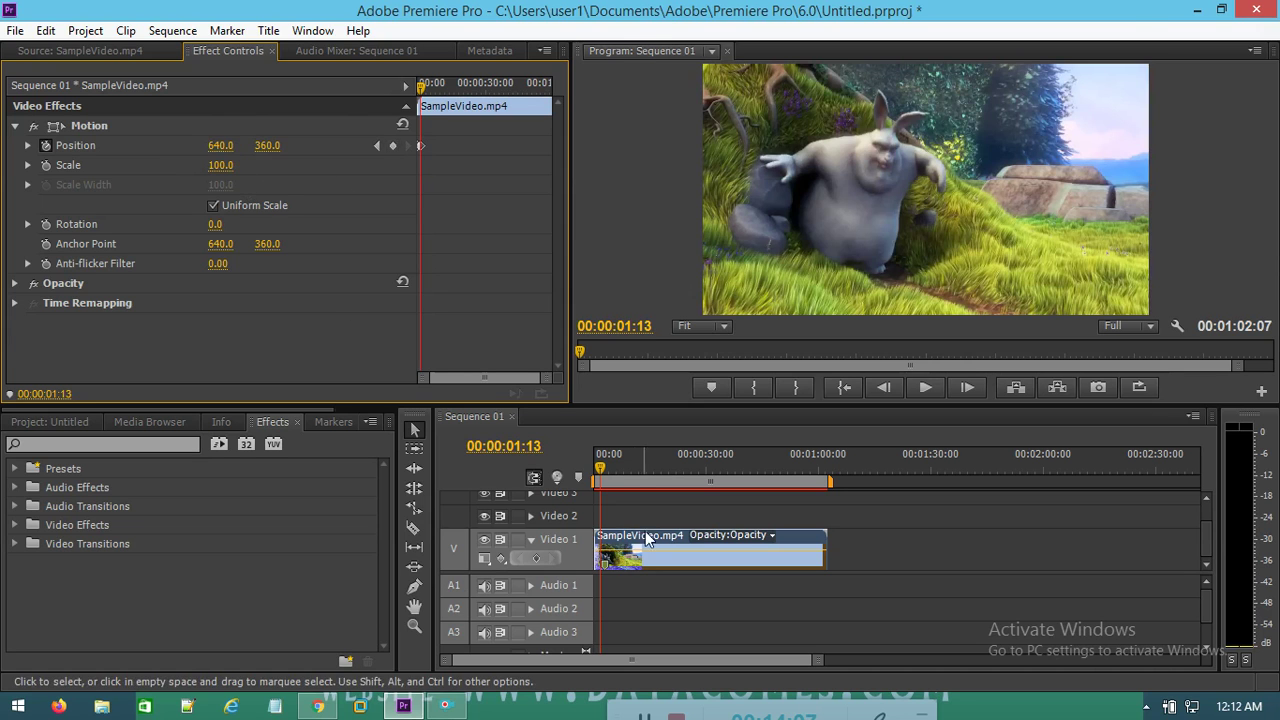
Step: Play the sequence from the start to preview the Position animation, stopping at 00:00:04:14
{"action": "left_click", "coordinate": [480, 552]}
{"action": "key", "text": "Home"}
{"action": "left_click", "coordinate": [923, 395]}
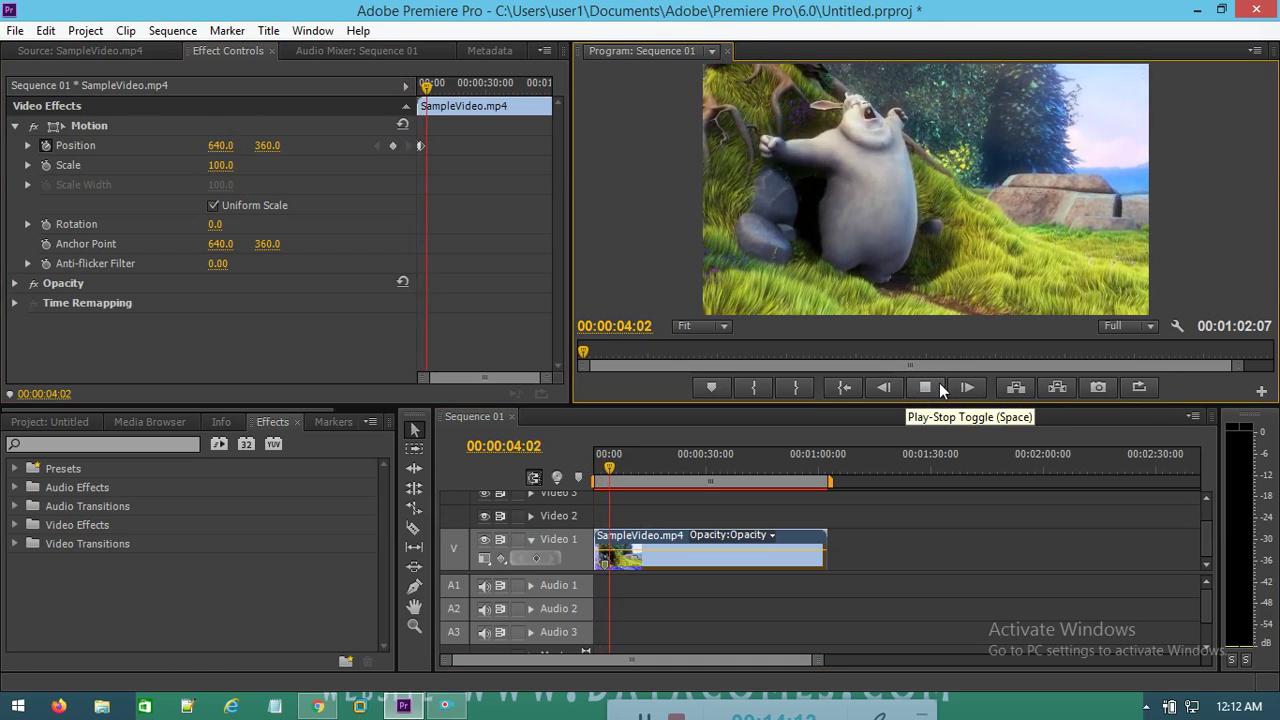
{"action": "left_click", "coordinate": [925, 388]}
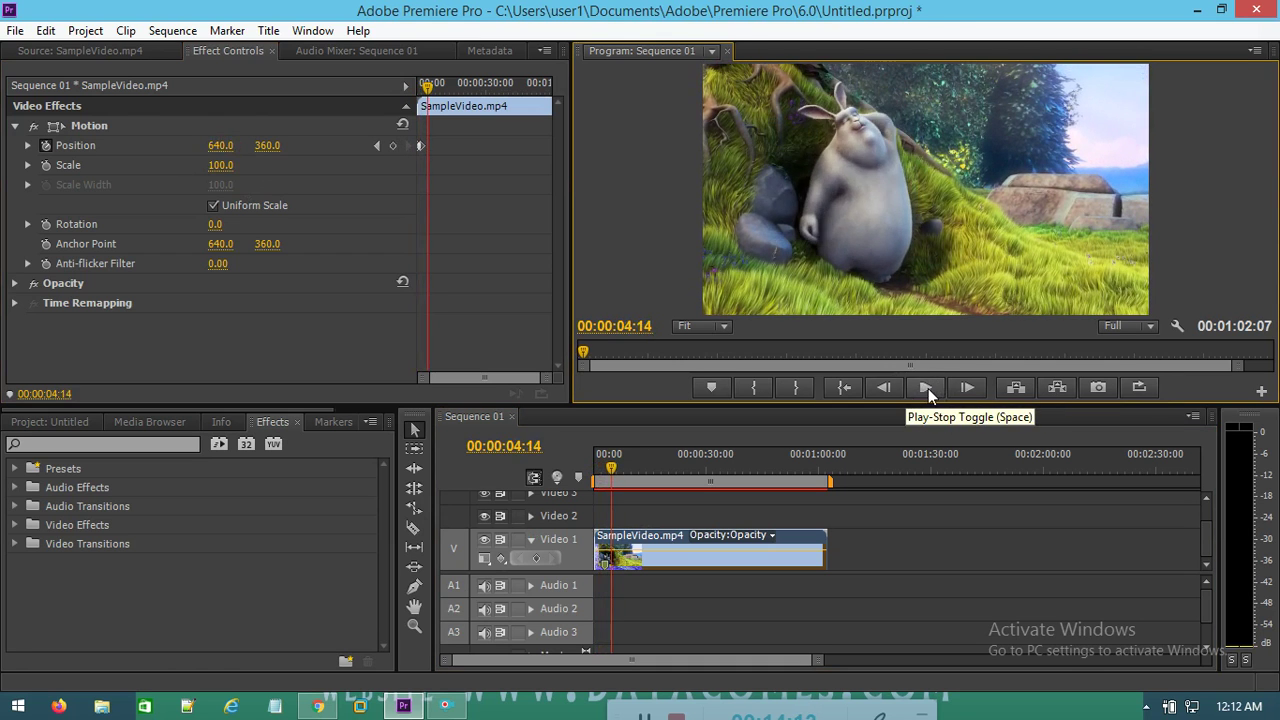
Step: Remove all Position keyframes from SampleVideo.mp4 and move the playhead to 00:00:01:00
{"action": "left_click", "coordinate": [46, 146]}
{"action": "left_click", "coordinate": [712, 380]}
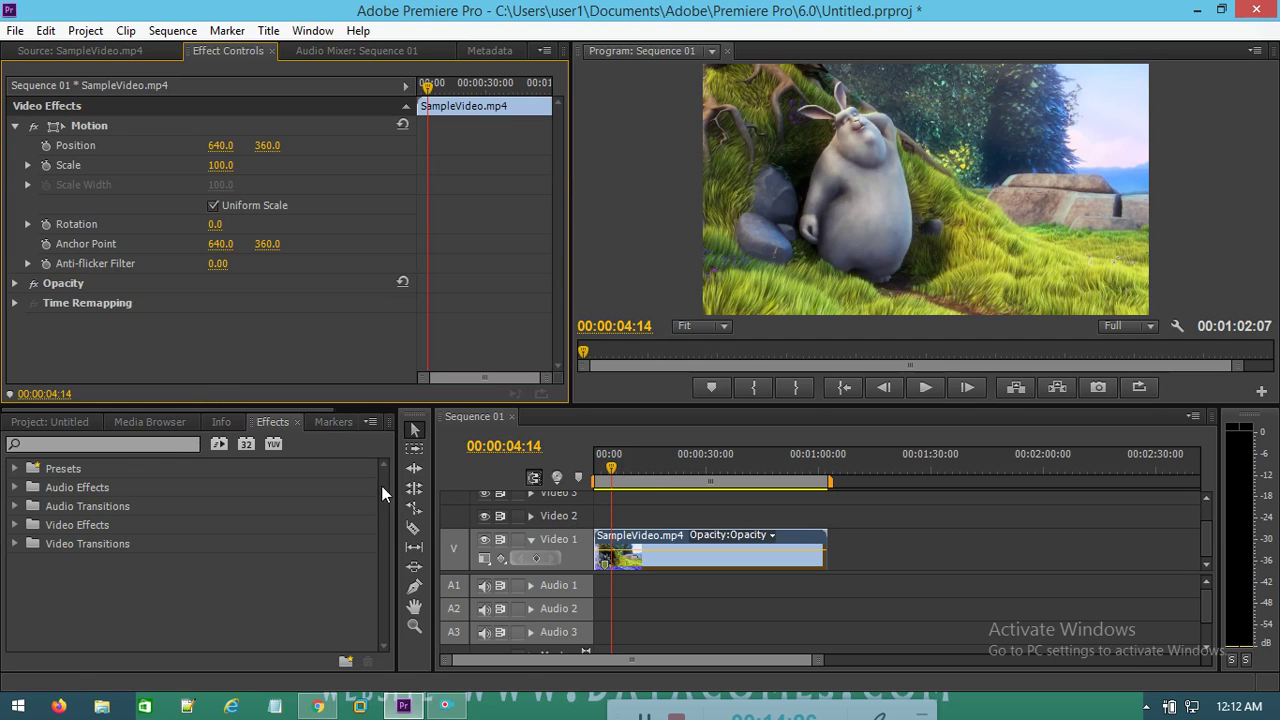
{"action": "mouse_move", "coordinate": [612, 472]}
{"action": "left_mouse_down"}
{"action": "mouse_move", "coordinate": [582, 476]}
{"action": "mouse_move", "coordinate": [675, 458]}
{"action": "mouse_move", "coordinate": [600, 492]}
{"action": "left_mouse_up"}
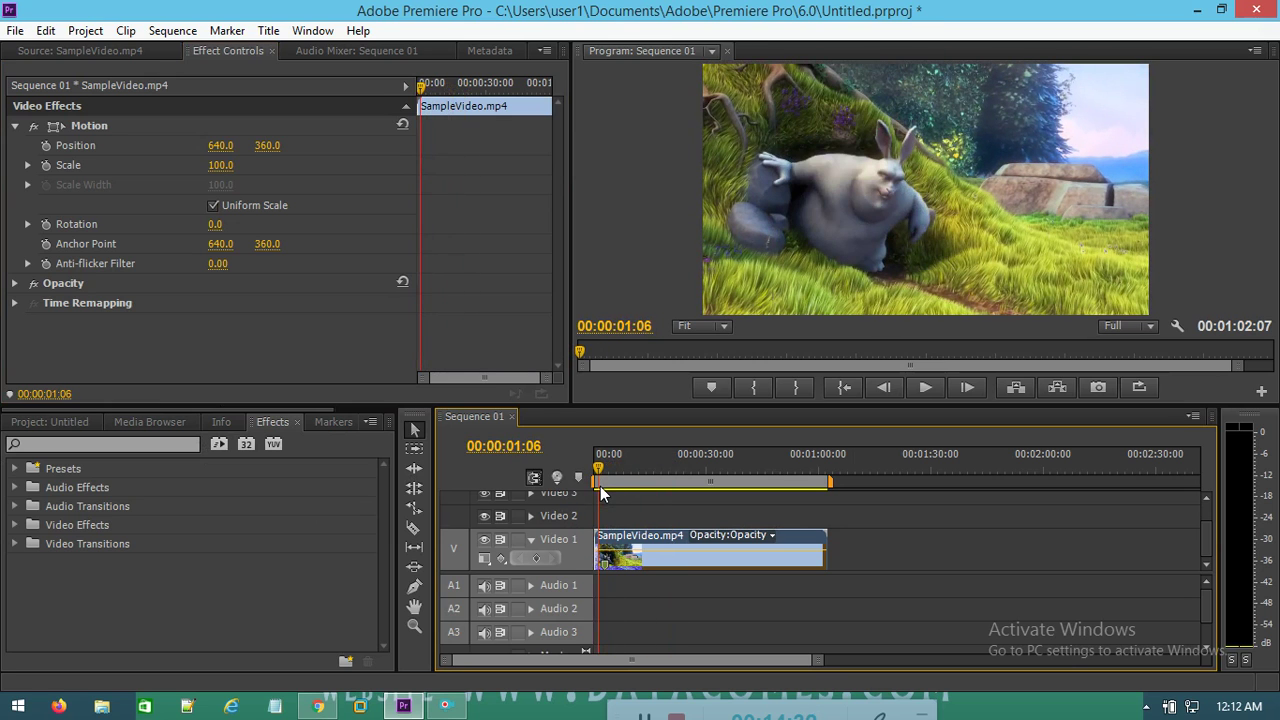
{"action": "left_click_drag", "start_coordinate": [600, 492], "coordinate": [597, 490]}
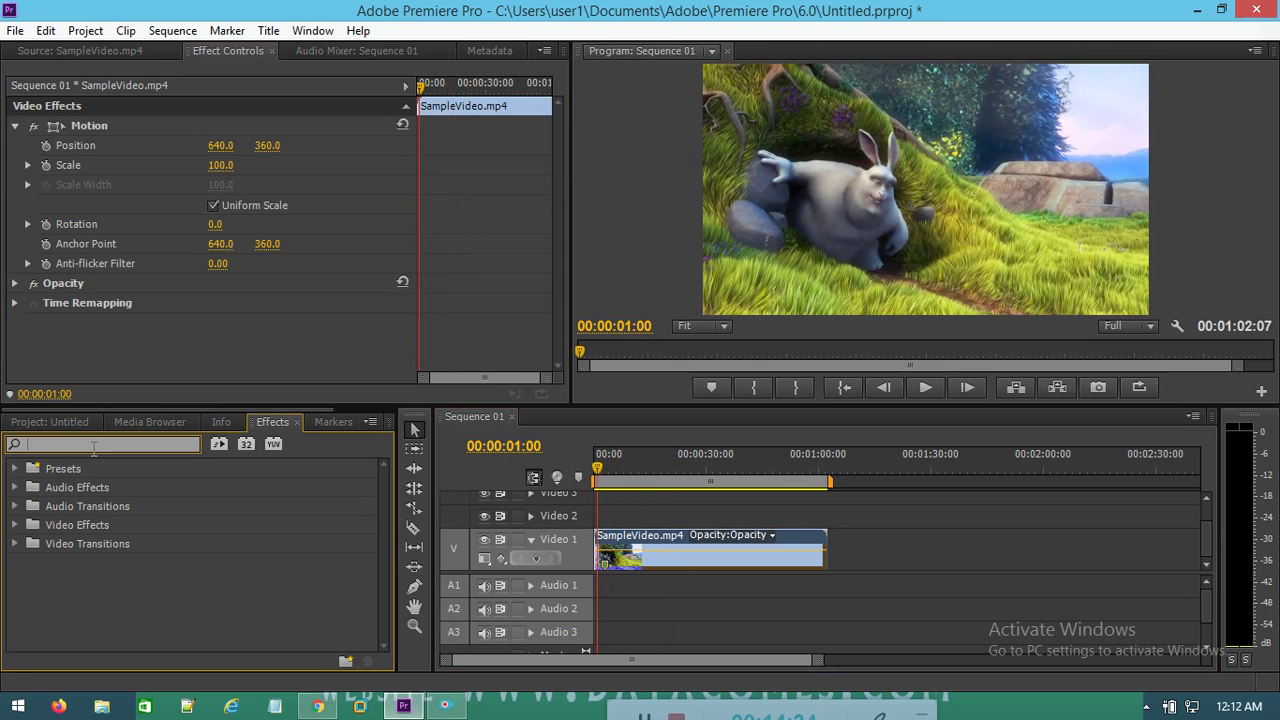
Step: Search the effects for "basic 3d" and apply the Basic 3D effect to SampleVideo.mp4 on Video 1
{"action": "type", "text": "basic"}
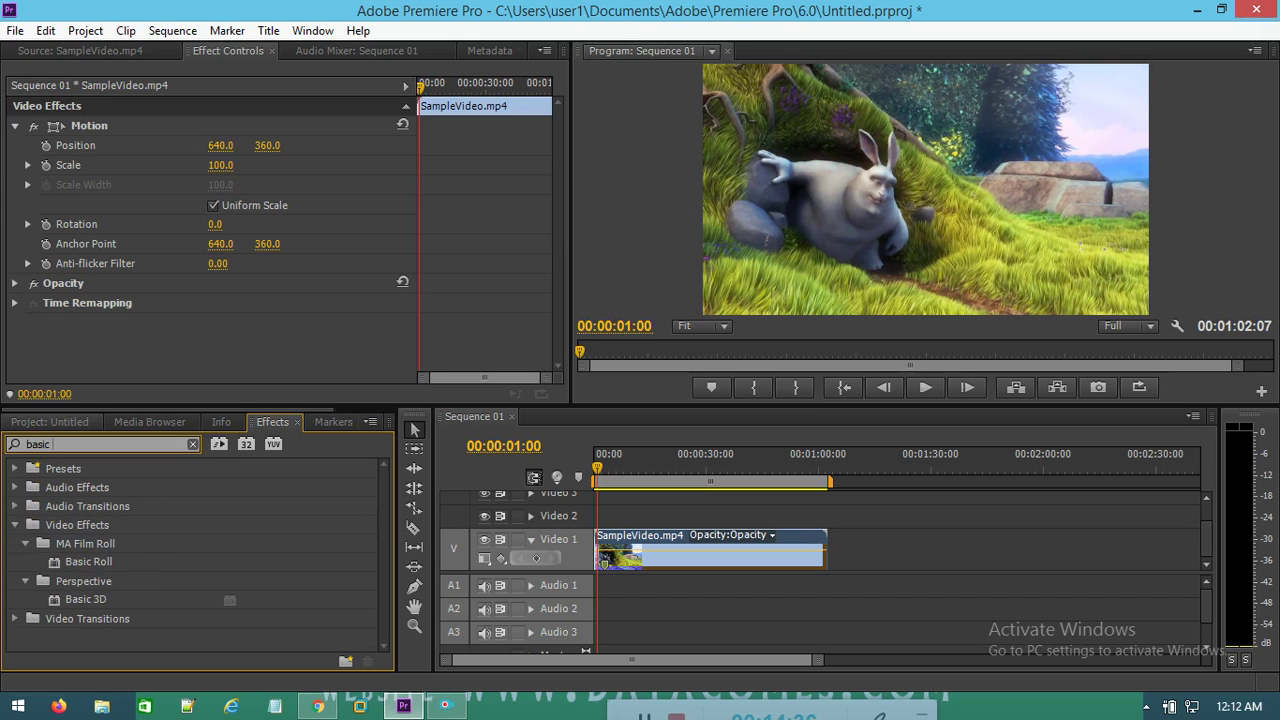
{"action": "type", "text": " 3"}
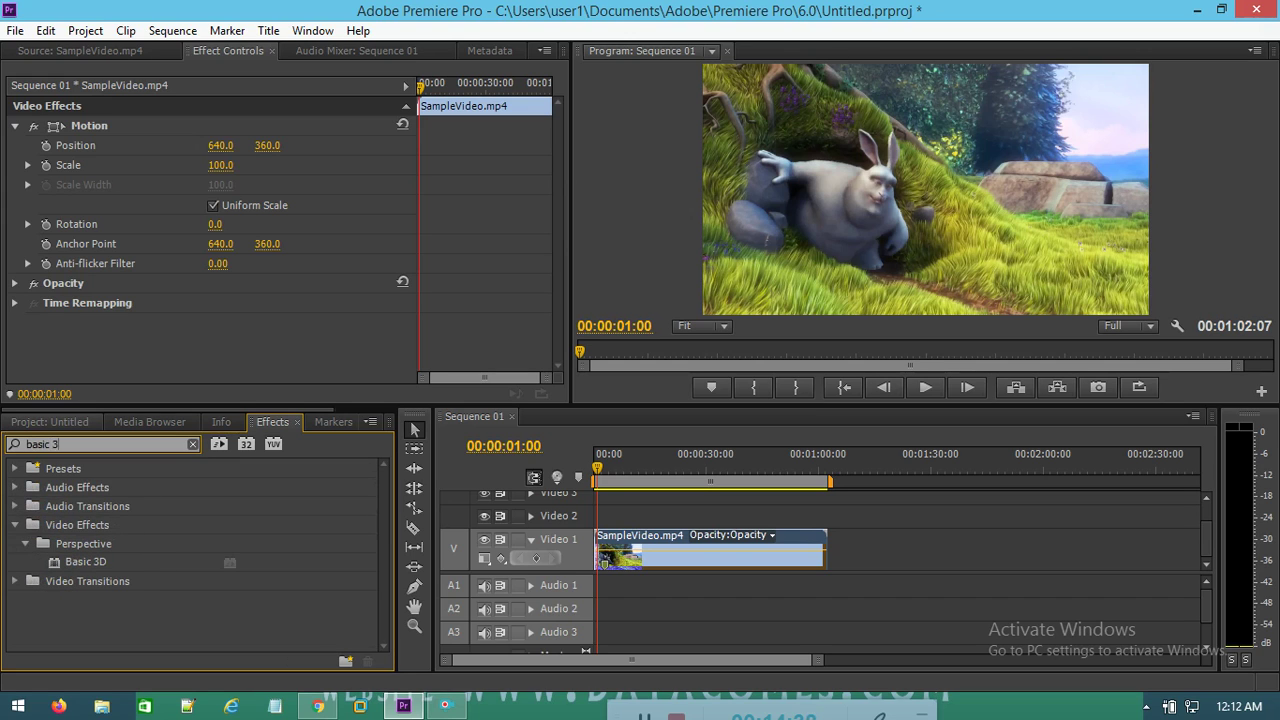
{"action": "left_click_drag", "start_coordinate": [85, 562], "coordinate": [749, 555]}
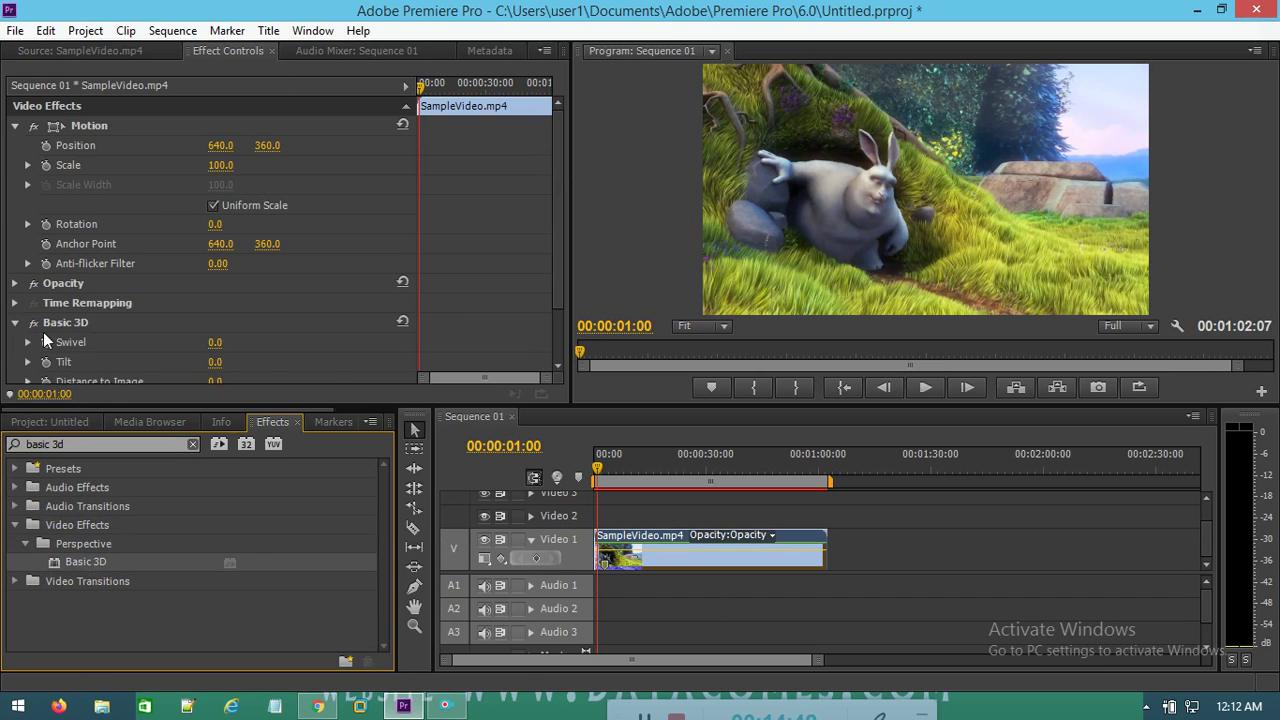
Step: Enable Swivel keyframing for Basic 3D at 00:00:00:00 and set the Swivel to 90°
{"action": "scroll", "coordinate": [200, 340], "scroll_direction": "down", "scroll_amount": 3}
{"action": "left_click_drag", "start_coordinate": [599, 468], "coordinate": [578, 475]}
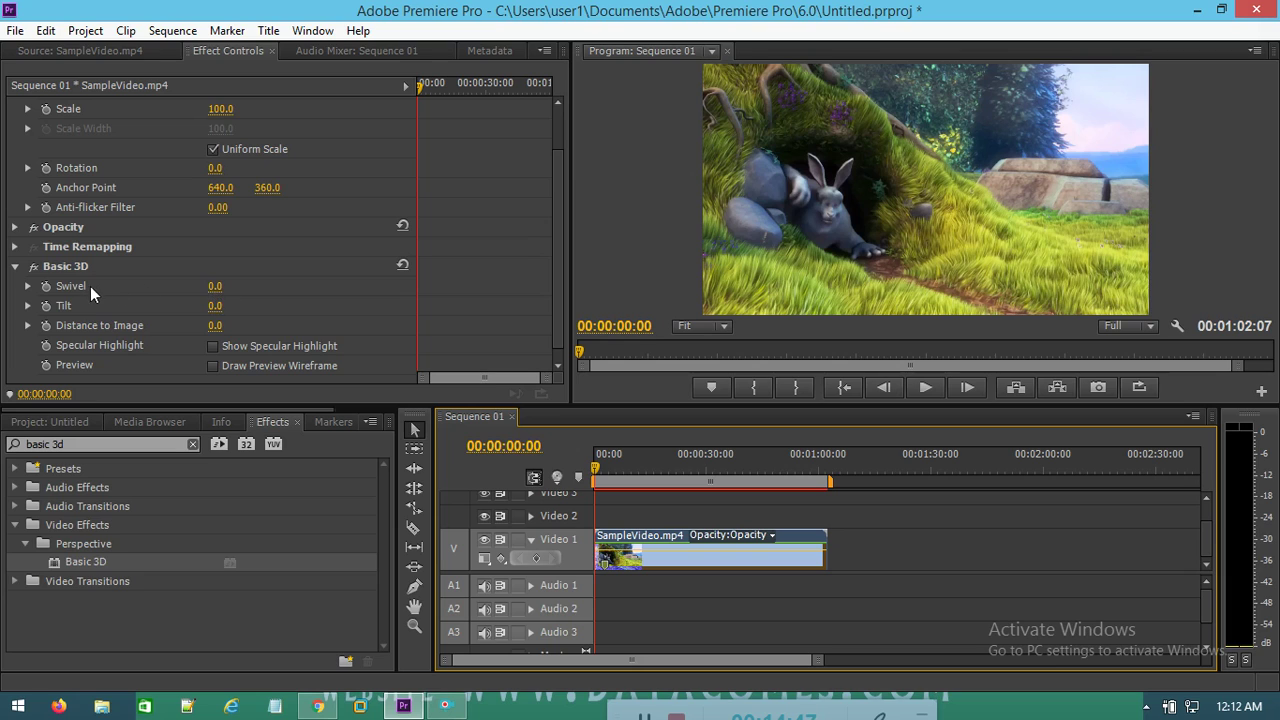
{"action": "left_click", "coordinate": [46, 286]}
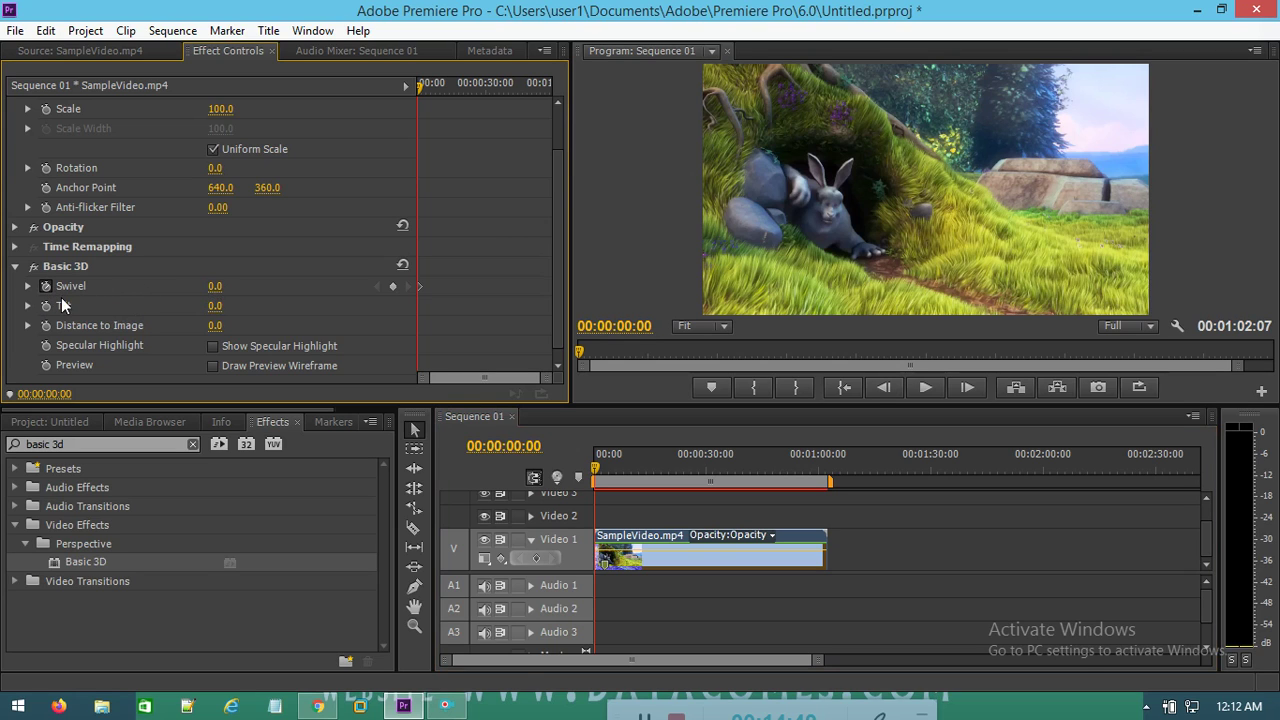
{"action": "left_click", "coordinate": [215, 286]}
{"action": "type", "text": "90"}
{"action": "key", "text": "Return"}
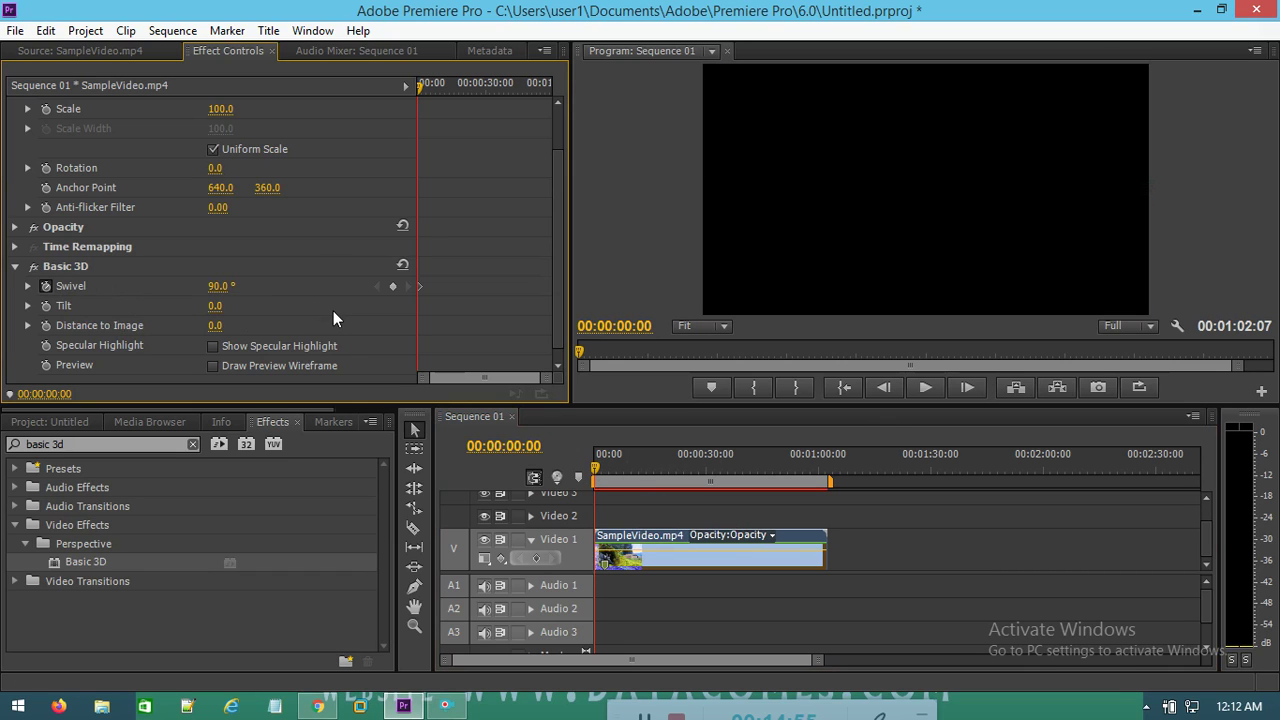
Step: Add a Swivel keyframe at 00:00:01:13 with the value set to 0°
{"action": "left_click", "coordinate": [597, 470]}
{"action": "left_click_drag", "start_coordinate": [597, 462], "coordinate": [603, 471]}
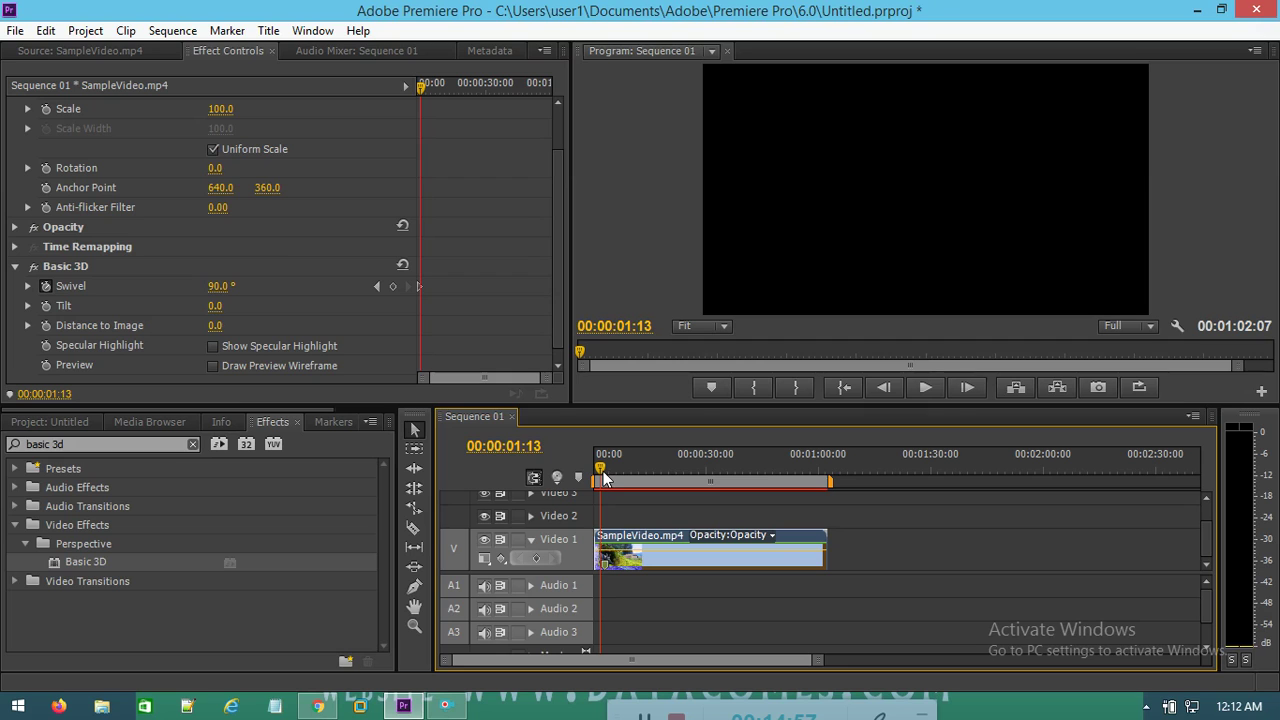
{"action": "left_click", "coordinate": [392, 288]}
{"action": "left_click", "coordinate": [220, 286]}
{"action": "type", "text": "0"}
{"action": "key", "text": "Return"}
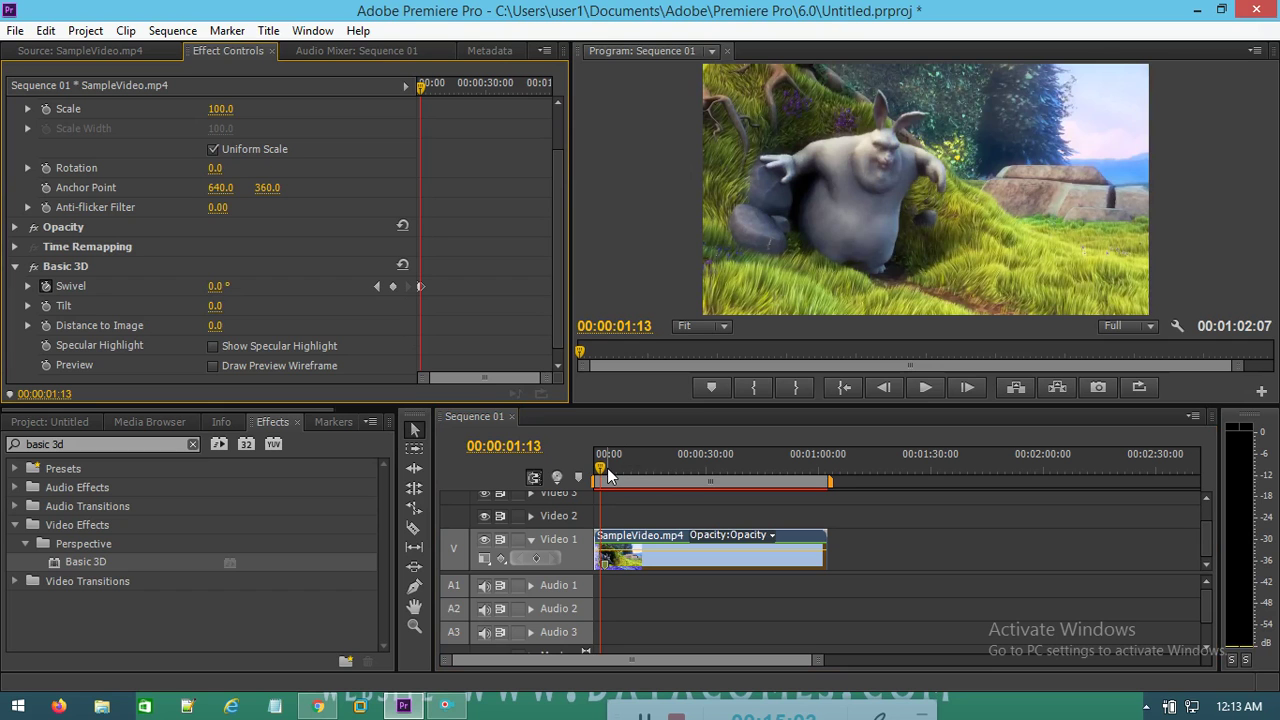
Step: Play the sequence from the start to preview the Swivel animation, stopping at 00:00:21:09
{"action": "left_click_drag", "start_coordinate": [607, 468], "coordinate": [596, 468]}
{"action": "left_click", "coordinate": [926, 387]}
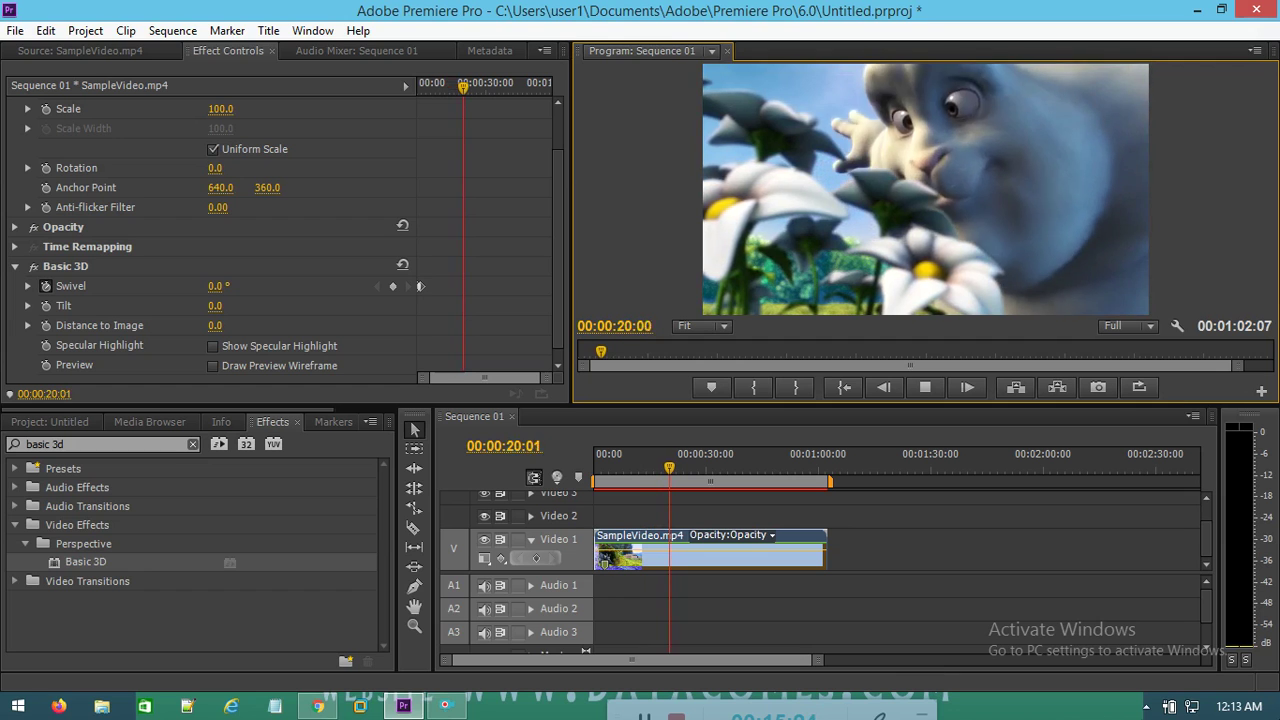
{"action": "left_click", "coordinate": [925, 388]}
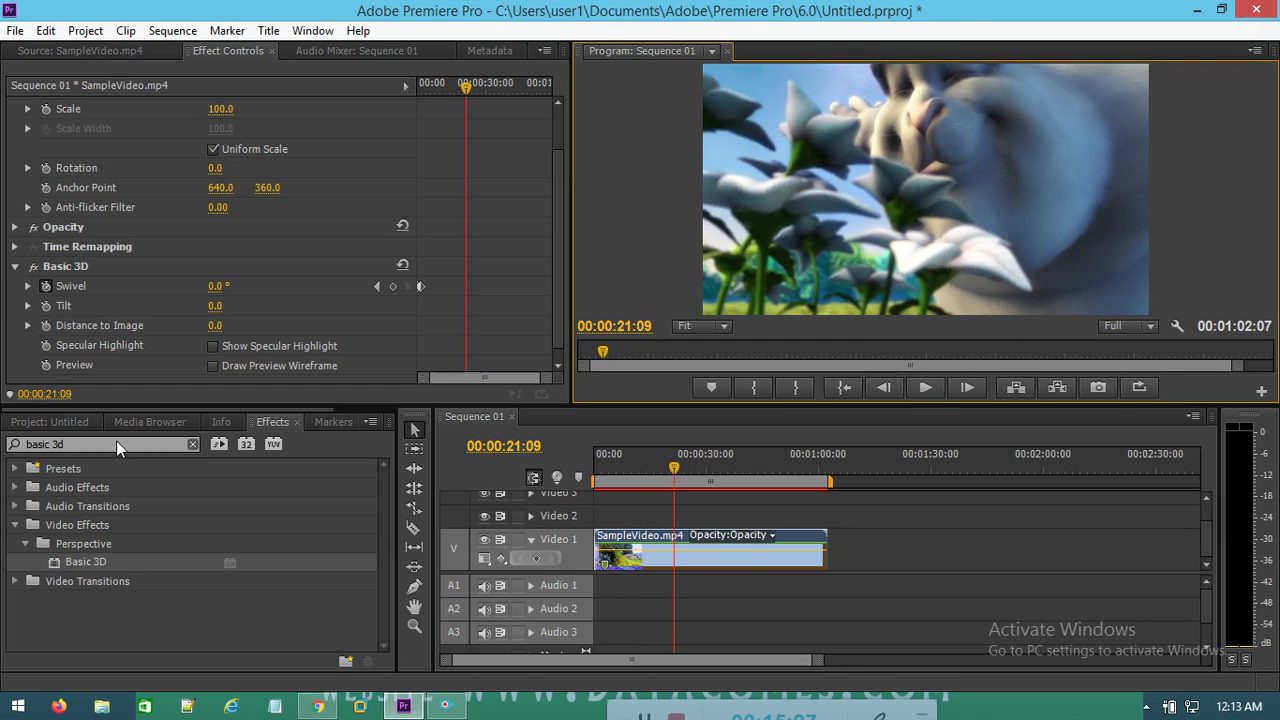
Step: Clear the "basic 3d" search text from the effects list
{"action": "left_click_drag", "start_coordinate": [72, 446], "coordinate": [5, 446]}
{"action": "left_click", "coordinate": [22, 449]}
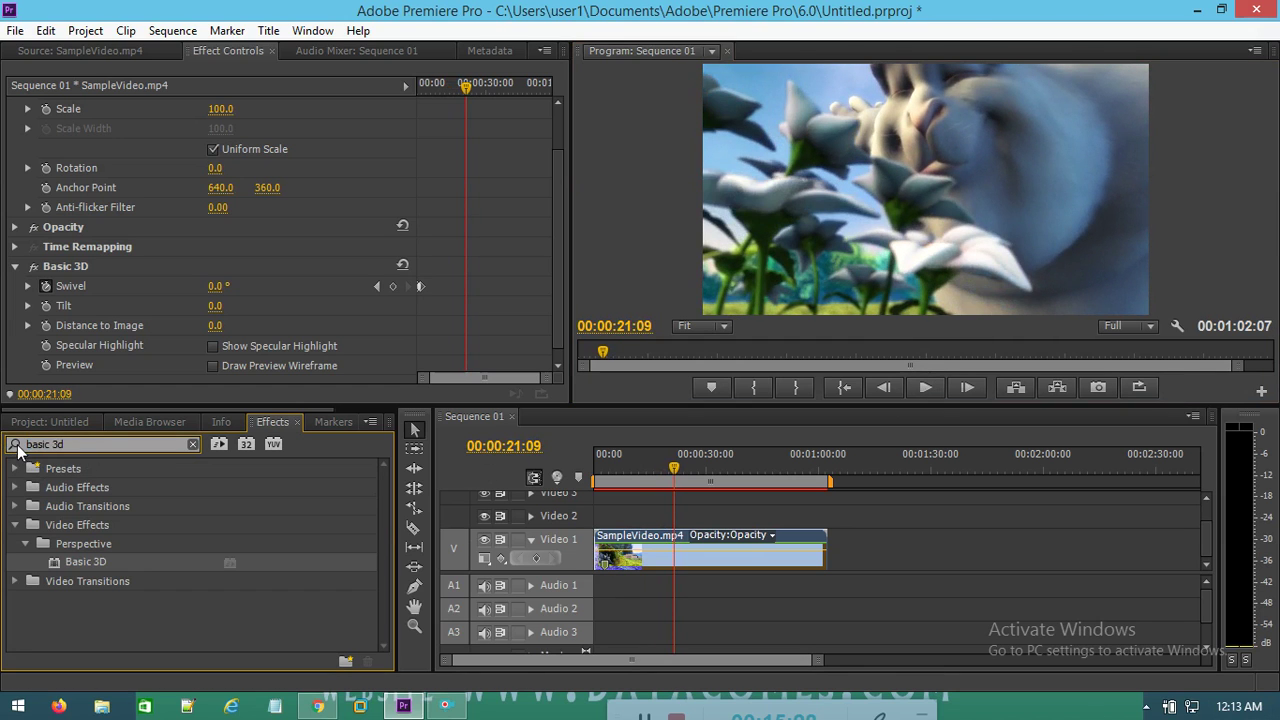
{"action": "key", "text": "Delete"}
{"action": "key", "text": "Delete"}
{"action": "key", "text": "Delete"}
{"action": "key", "text": "Delete"}
{"action": "key", "text": "Delete"}
{"action": "key", "text": "Delete"}
{"action": "key", "text": "Delete"}
{"action": "key", "text": "Delete"}
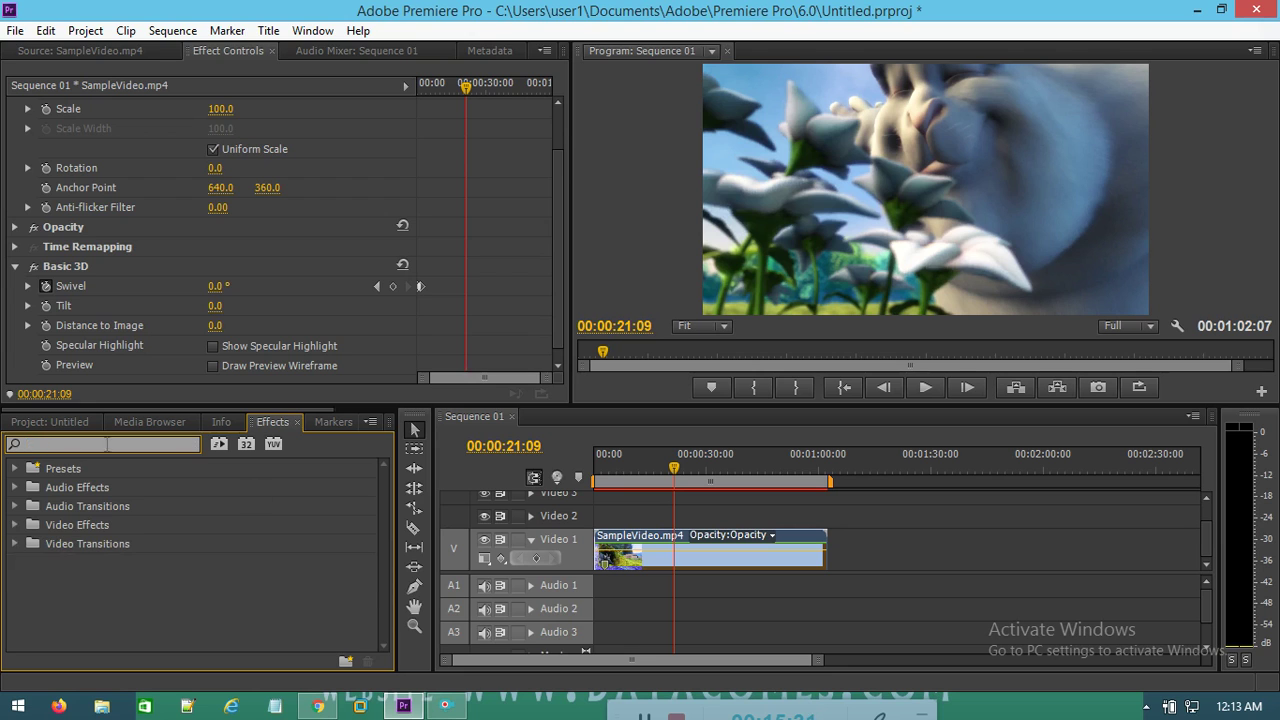
Step: Return the playhead to 00:00:00:00 and clear SampleVideo.mp4 from Video 1 in Sequence 01
{"action": "scroll", "coordinate": [113, 263], "scroll_direction": "up", "scroll_amount": 2}
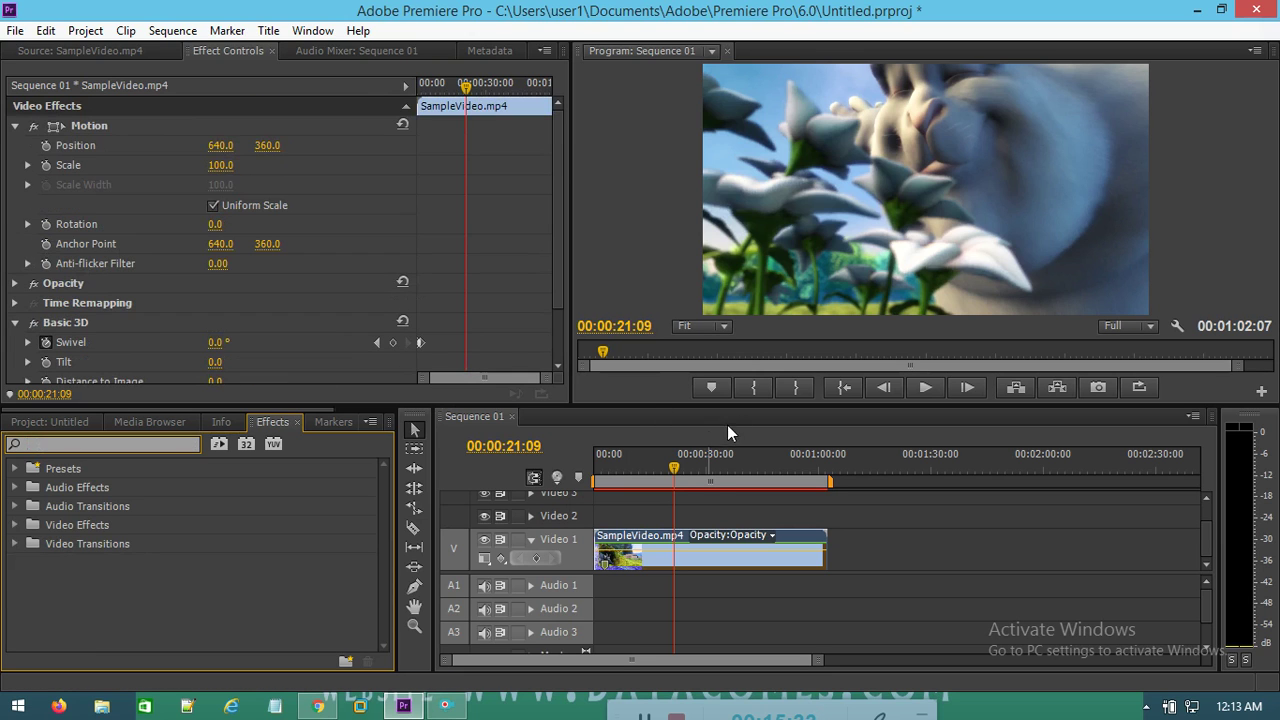
{"action": "left_click_drag", "start_coordinate": [684, 469], "coordinate": [596, 470]}
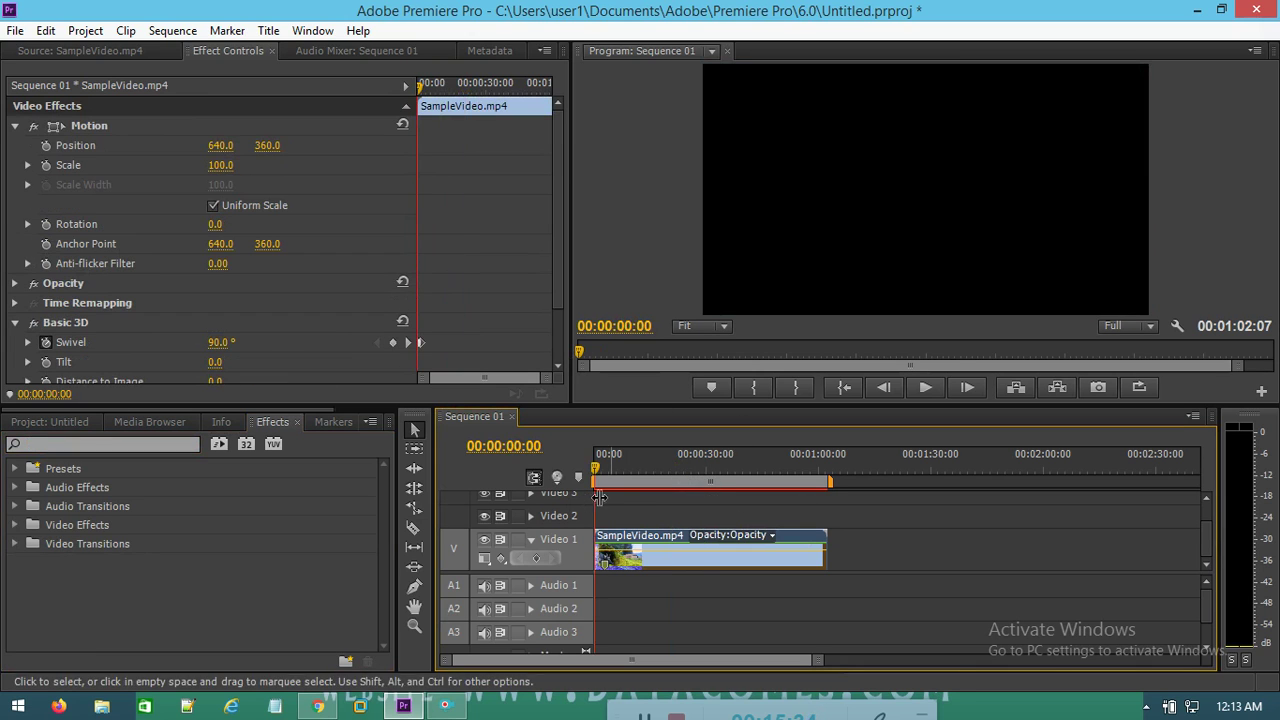
{"action": "right_click", "coordinate": [676, 556]}
{"action": "left_click", "coordinate": [663, 603]}
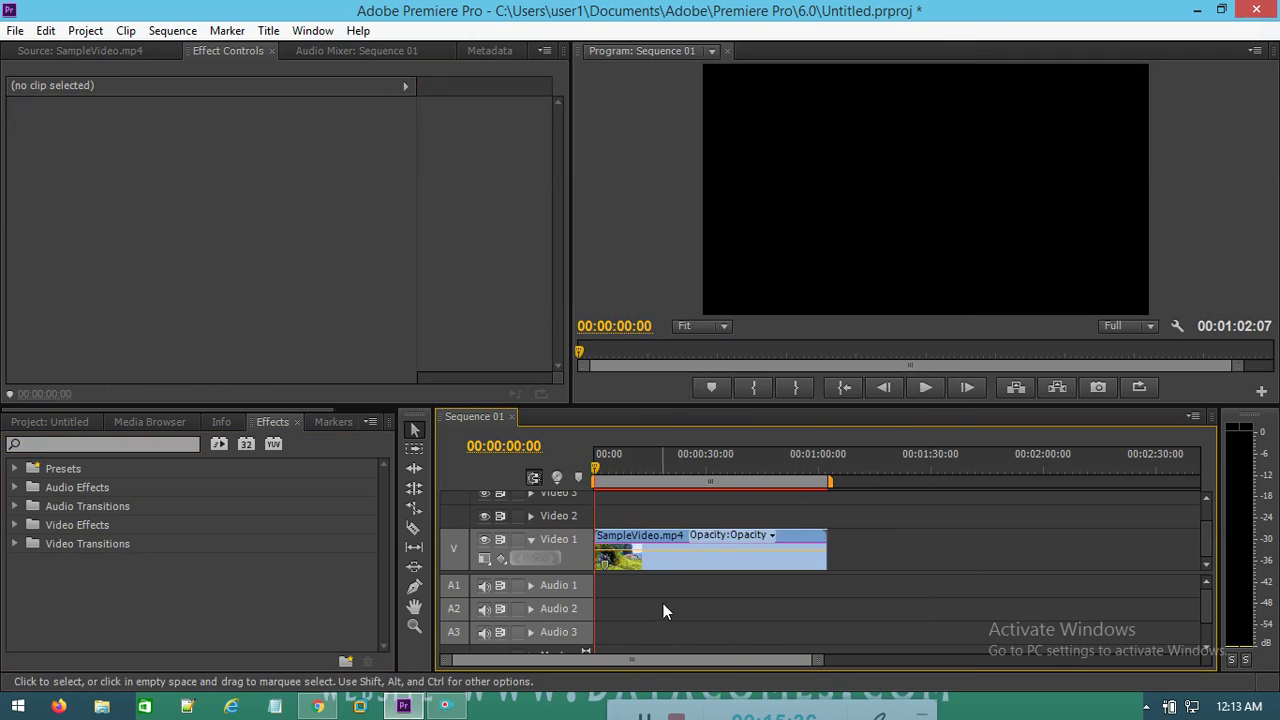
{"action": "right_click", "coordinate": [681, 533]}
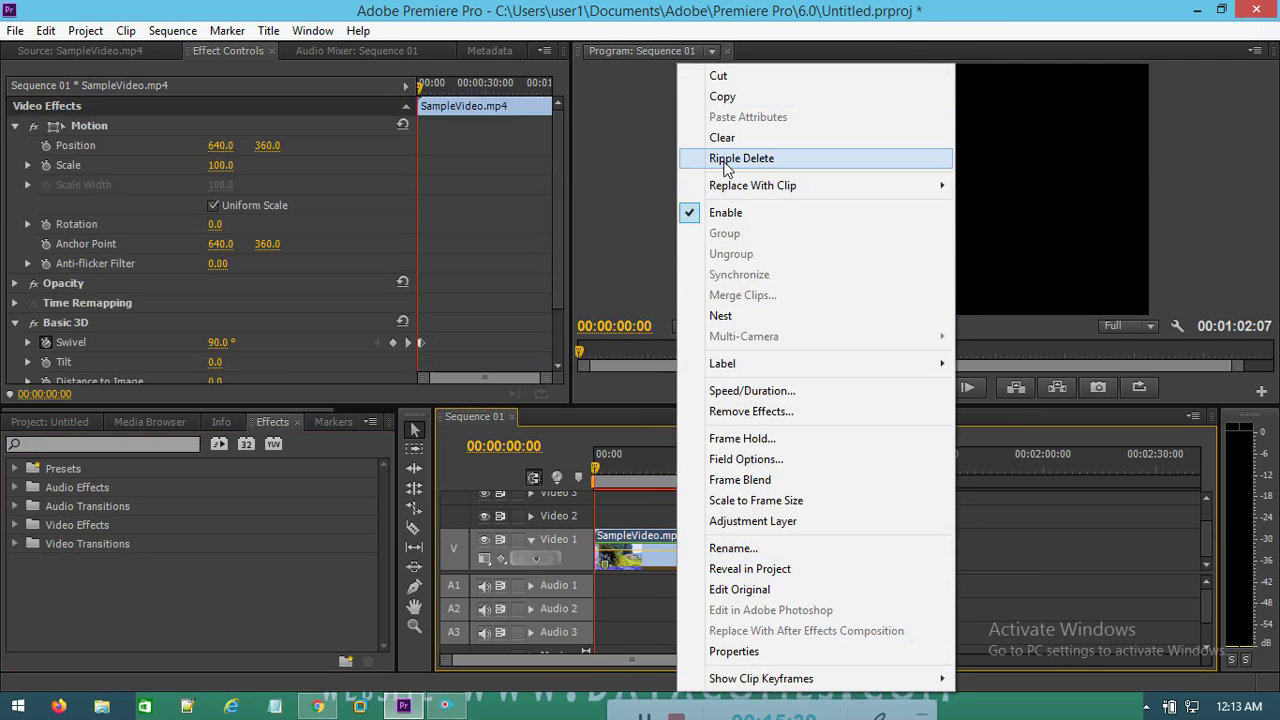
{"action": "left_click", "coordinate": [731, 141]}
Step: Load RAW FOOTAGE - Color Grading - 06 DRONE SHOTS.mp4 from the project into the Source Monitor
{"action": "left_click", "coordinate": [130, 50]}
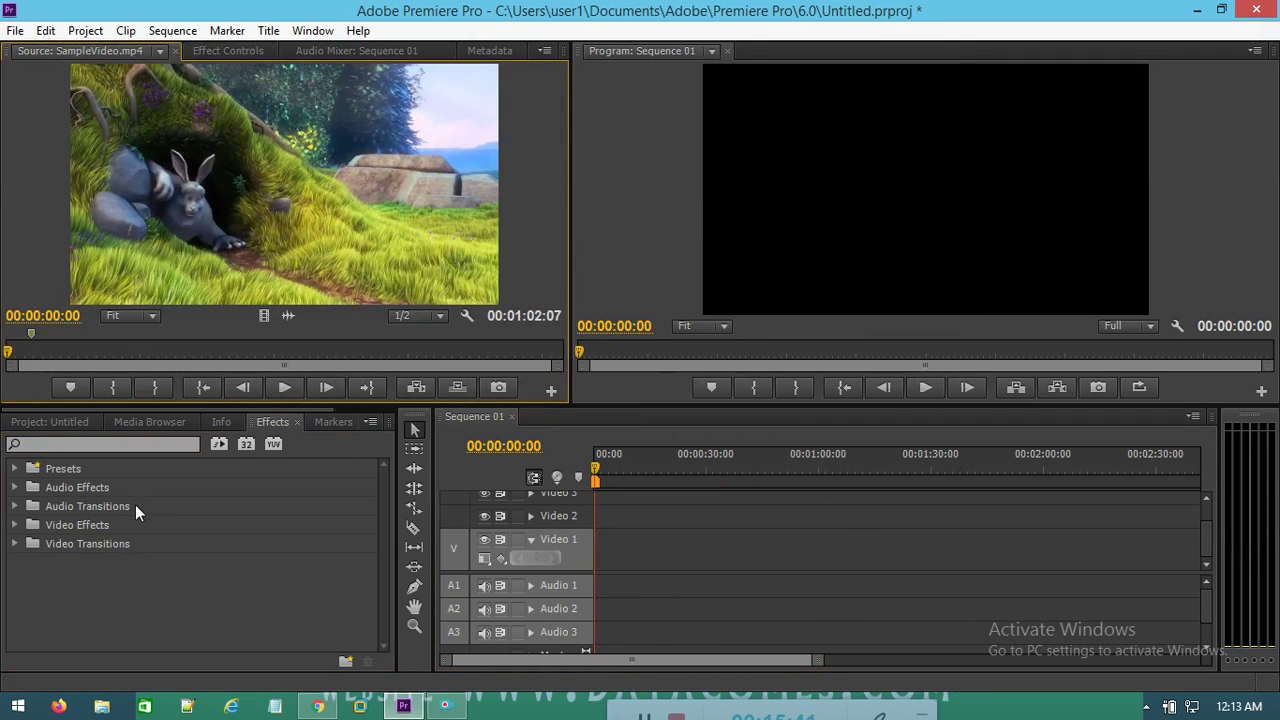
{"action": "left_click", "coordinate": [49, 421]}
{"action": "left_click", "coordinate": [84, 503]}
{"action": "left_click_drag", "start_coordinate": [84, 503], "coordinate": [98, 187]}
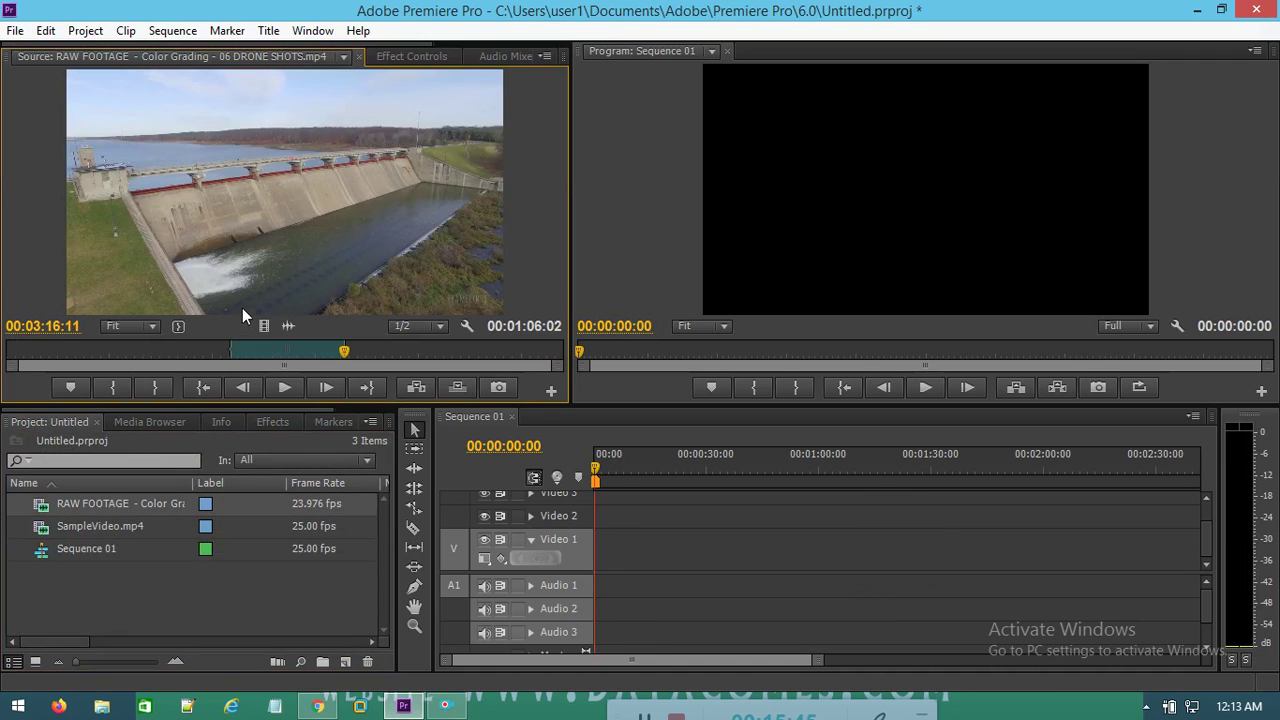
Step: Load SampleVideo.mp4 into the Source Monitor and place only its video at the start of Video 1
{"action": "left_click_drag", "start_coordinate": [131, 529], "coordinate": [235, 200]}
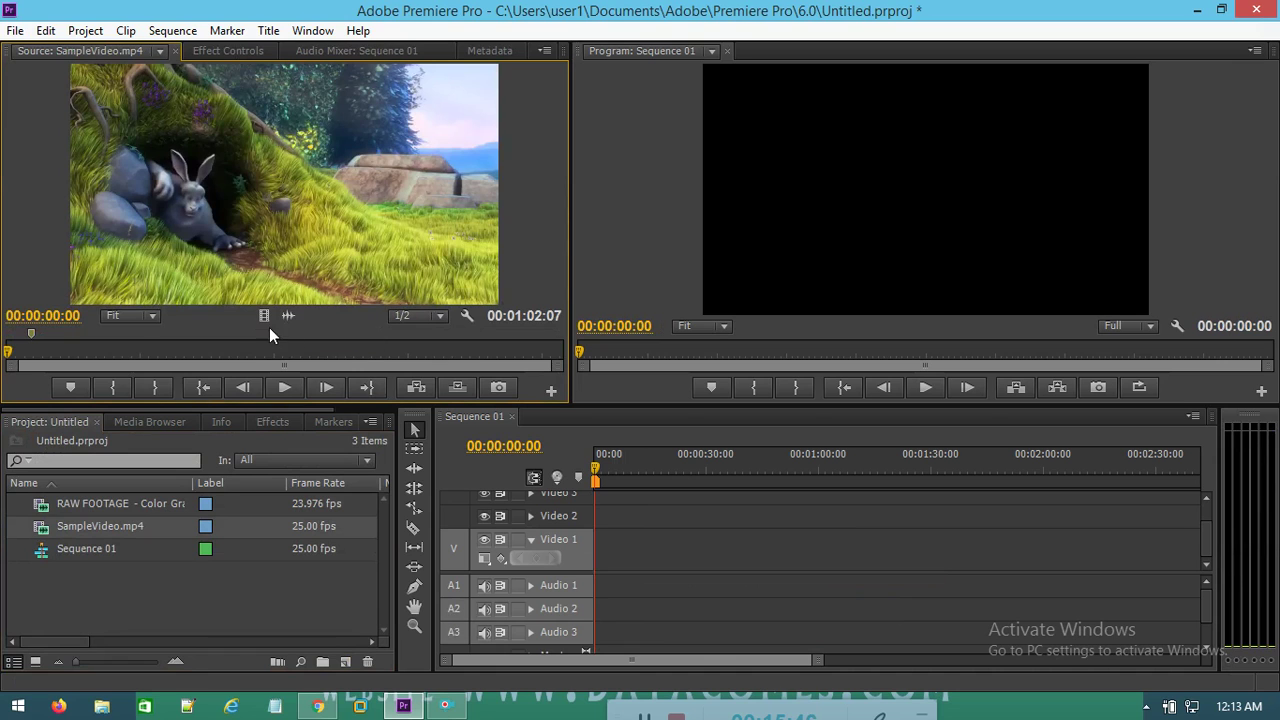
{"action": "left_click_drag", "start_coordinate": [264, 315], "coordinate": [598, 565]}
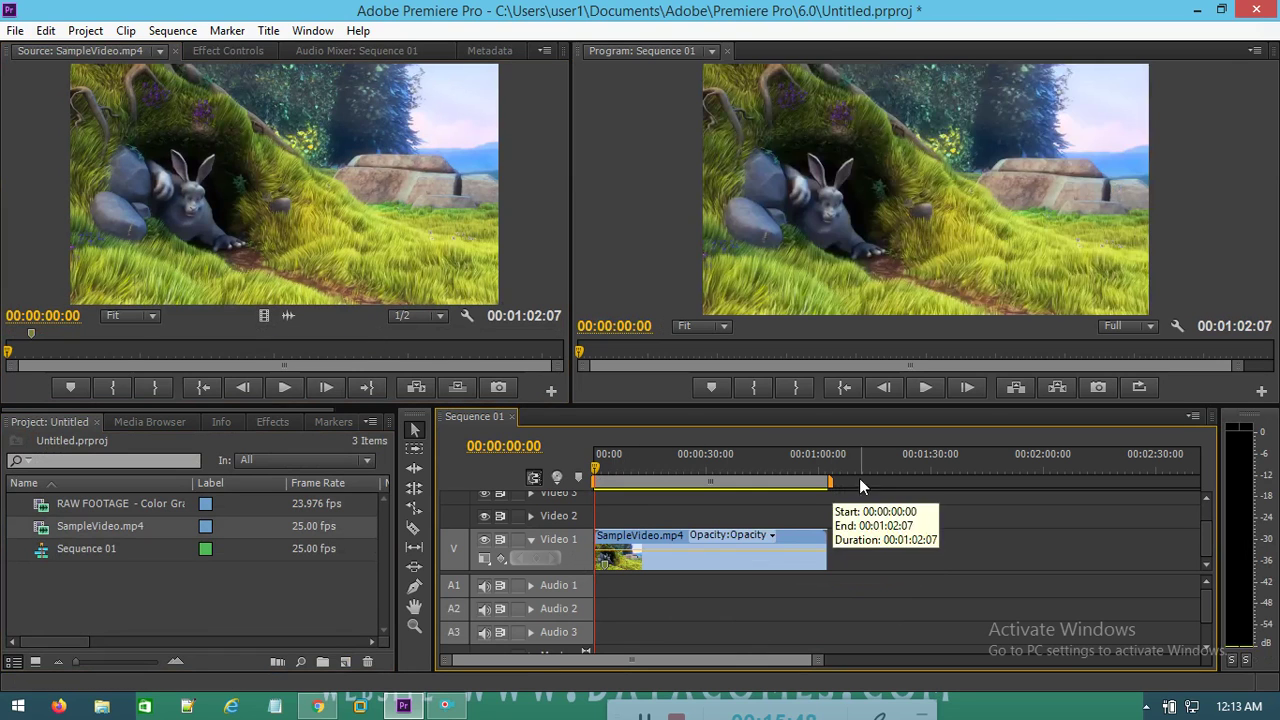
{"action": "left_click_drag", "start_coordinate": [595, 458], "coordinate": [452, 478]}
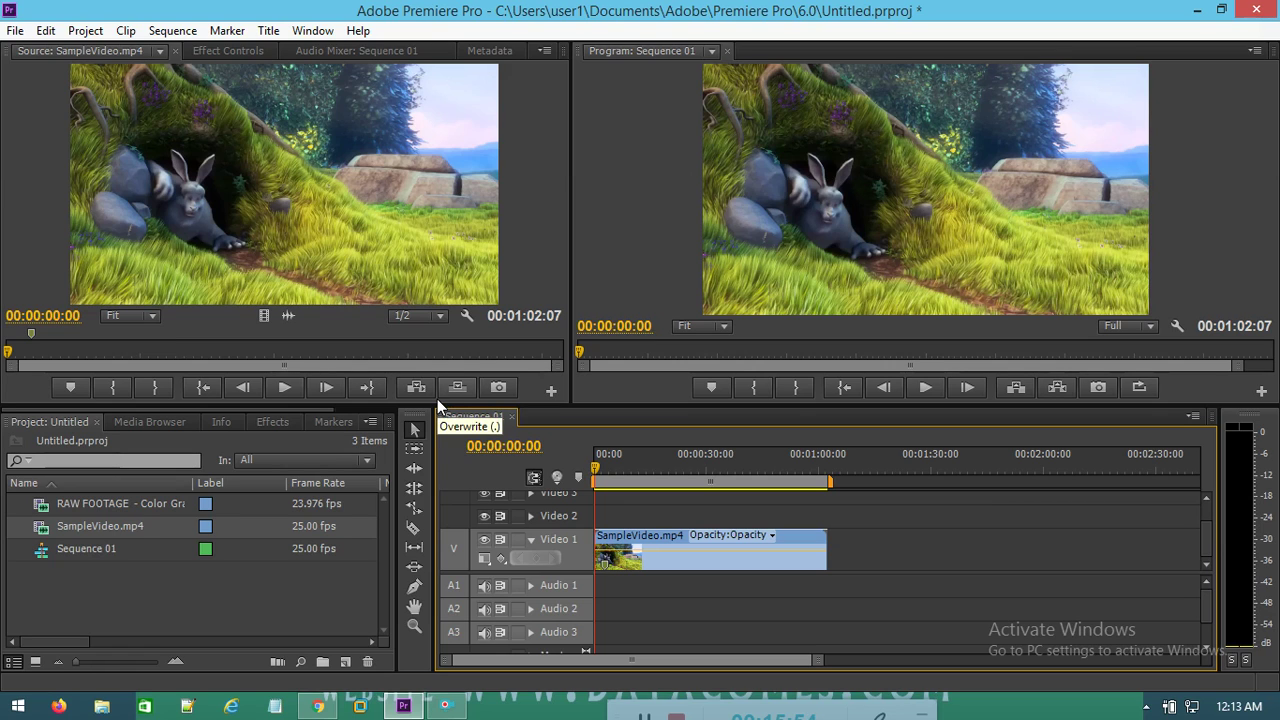
Step: Select SampleVideo.mp4 on Video 1 and expand its Motion properties in Effect Controls
{"action": "left_click", "coordinate": [718, 556]}
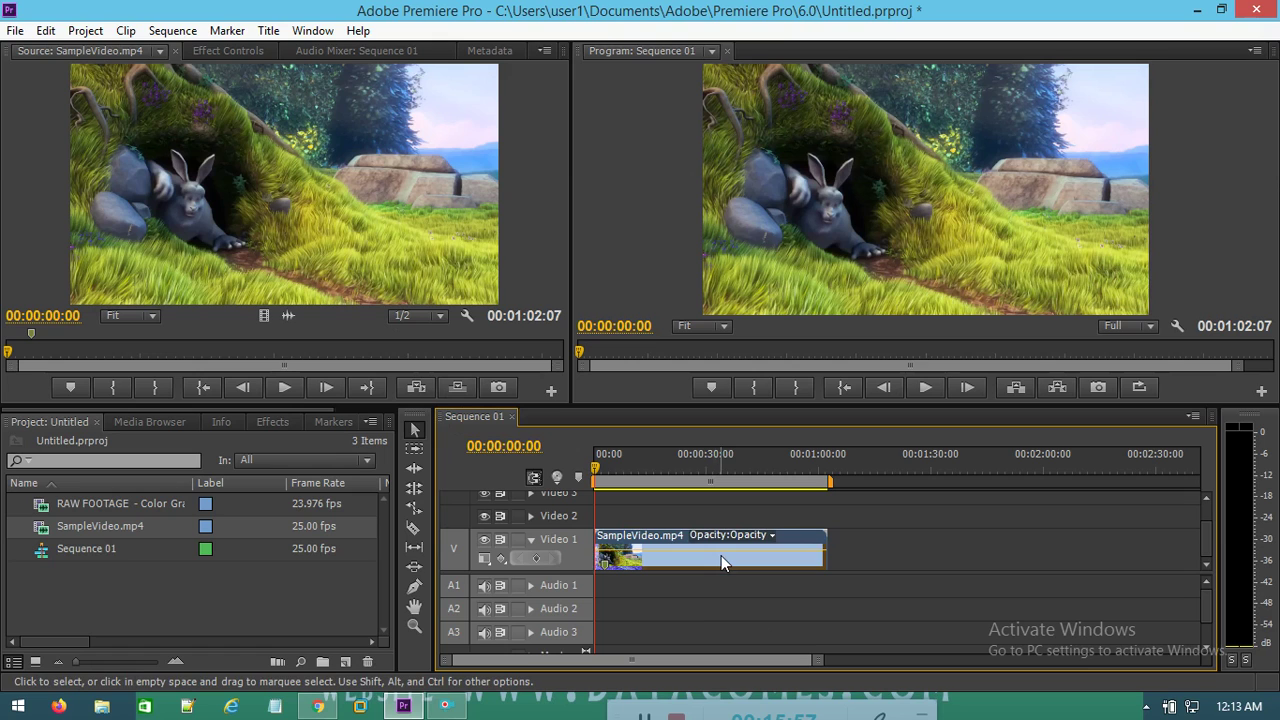
{"action": "left_click", "coordinate": [313, 50]}
{"action": "left_click", "coordinate": [207, 52]}
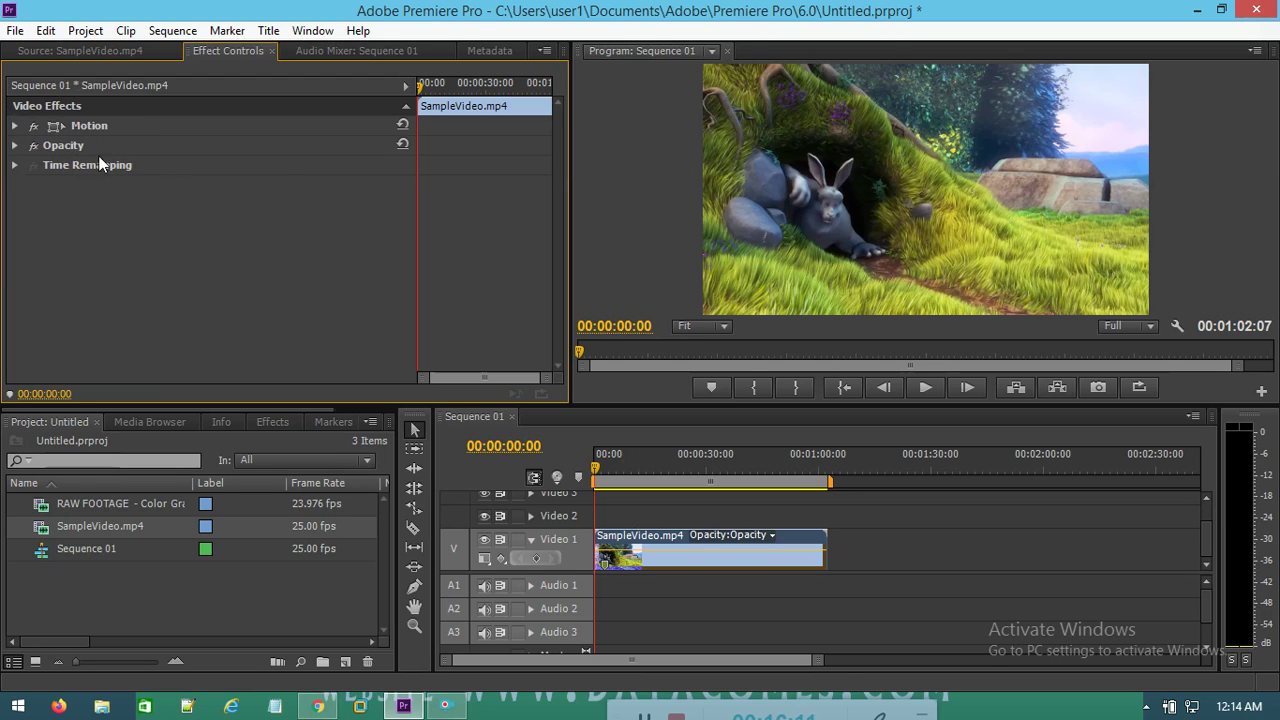
{"action": "left_click", "coordinate": [15, 126]}
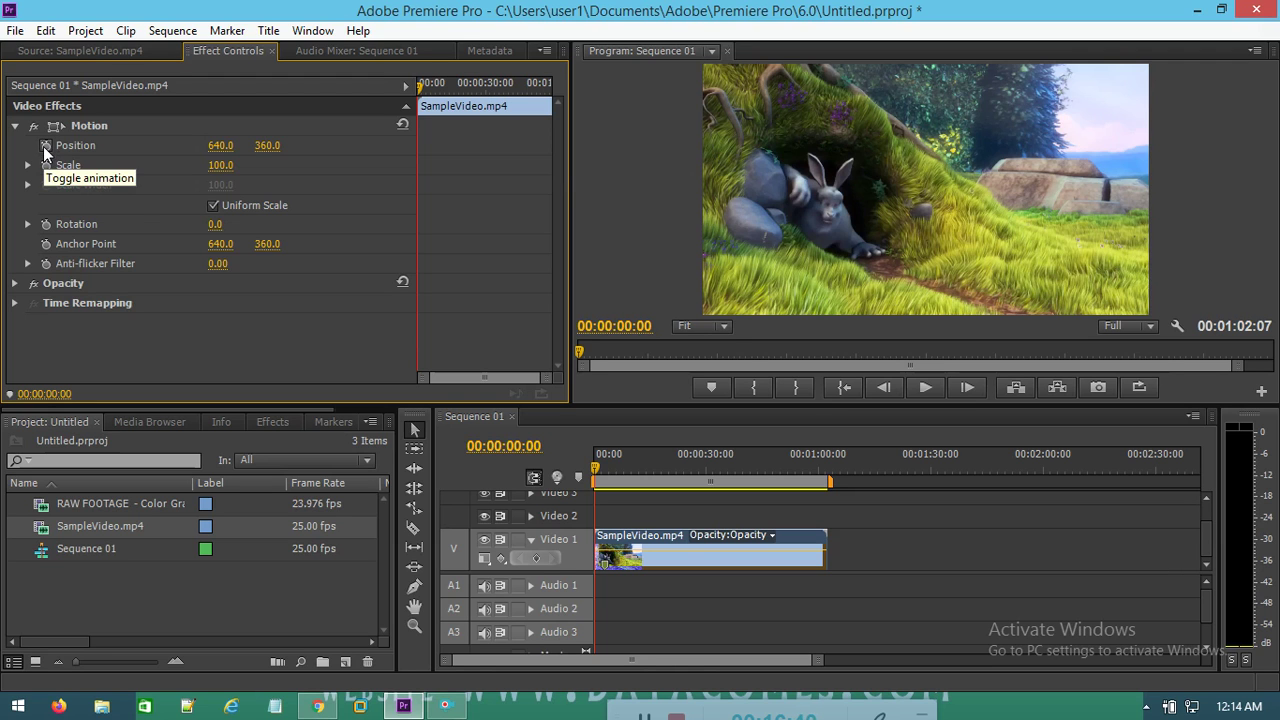
{"action": "left_click_drag", "start_coordinate": [597, 474], "coordinate": [502, 493]}
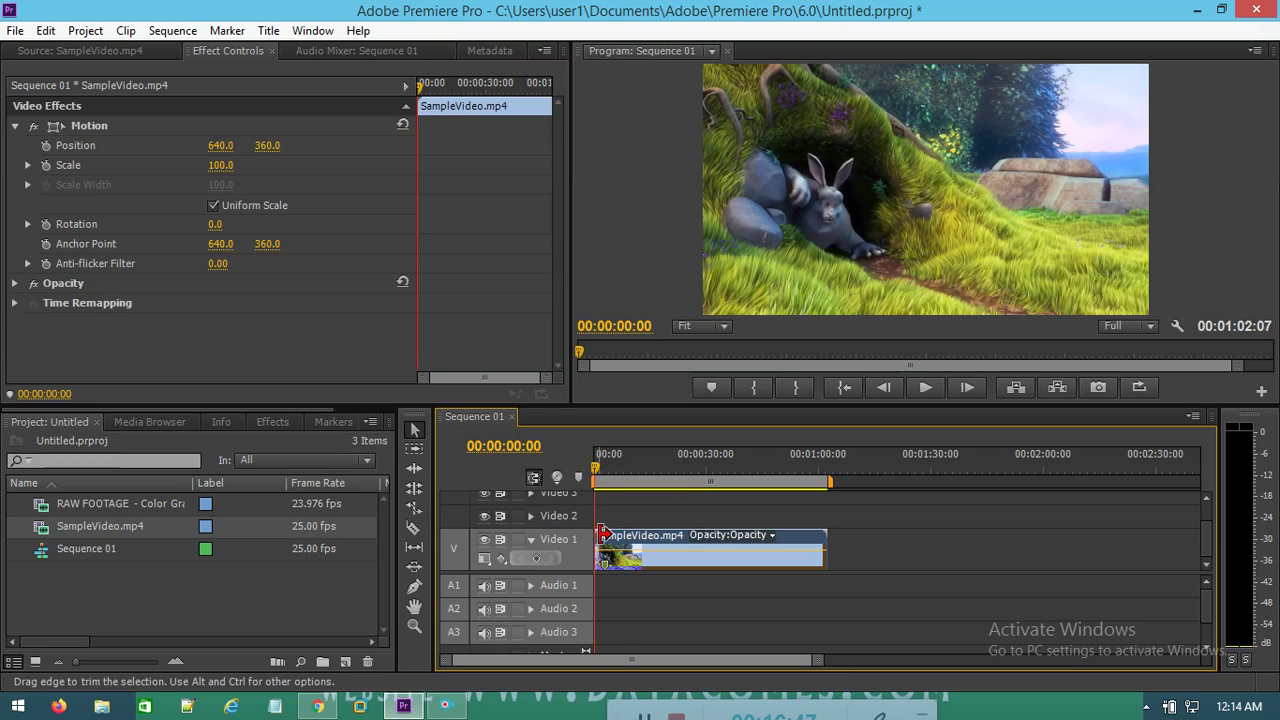
{"action": "left_click", "coordinate": [611, 469]}
{"action": "left_click_drag", "start_coordinate": [612, 473], "coordinate": [616, 477]}
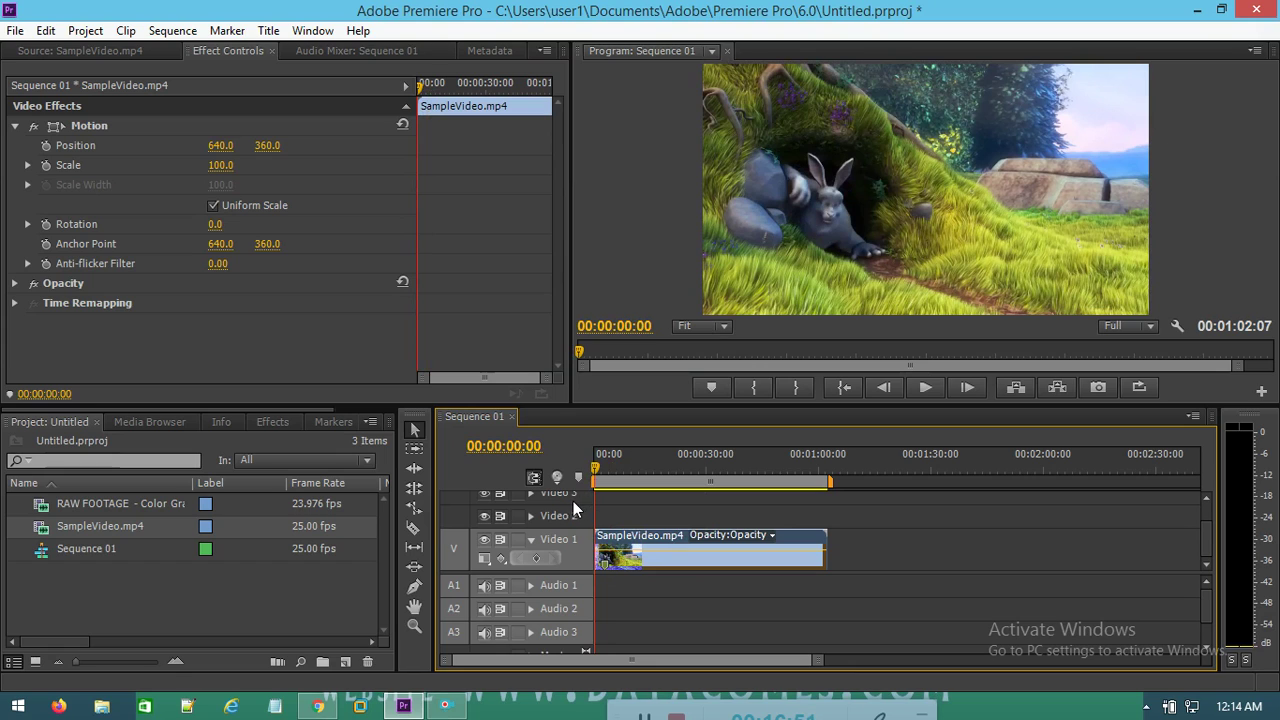
Step: Turn the clip's Position animation on at 00:00:00:00 and off again
{"action": "left_click", "coordinate": [46, 146]}
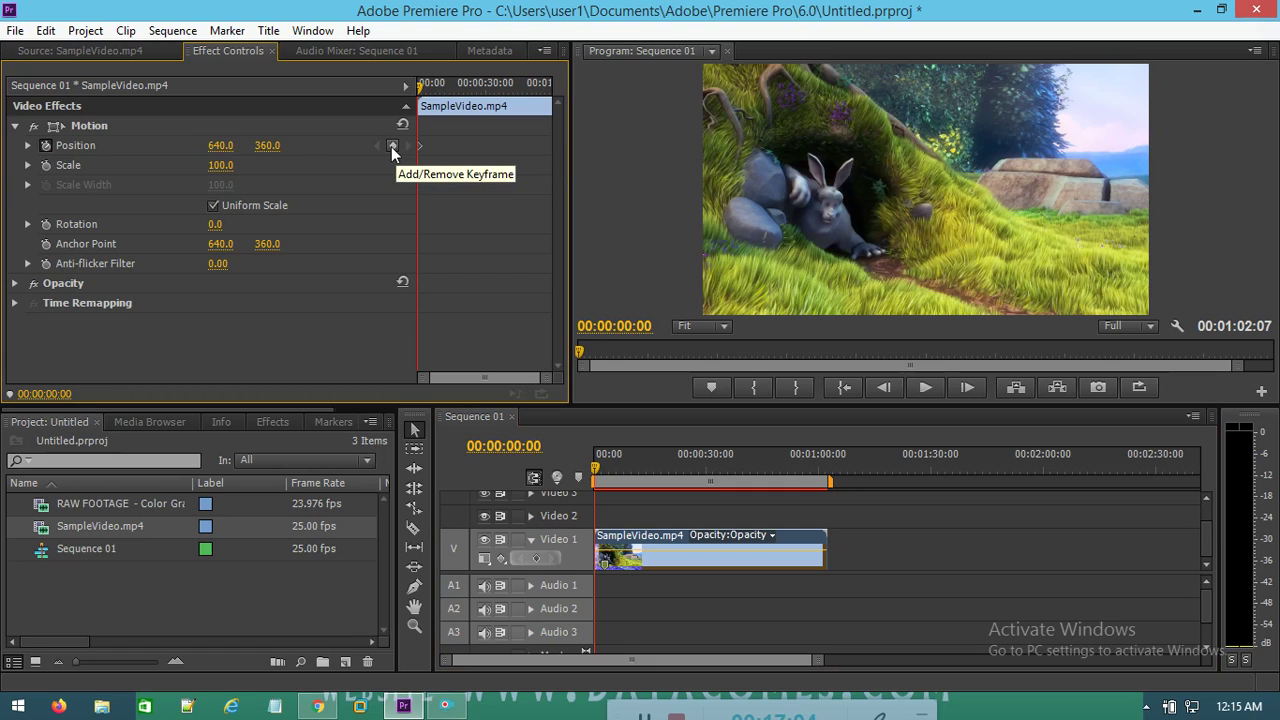
{"action": "left_click", "coordinate": [48, 148]}
{"action": "left_click", "coordinate": [705, 379]}
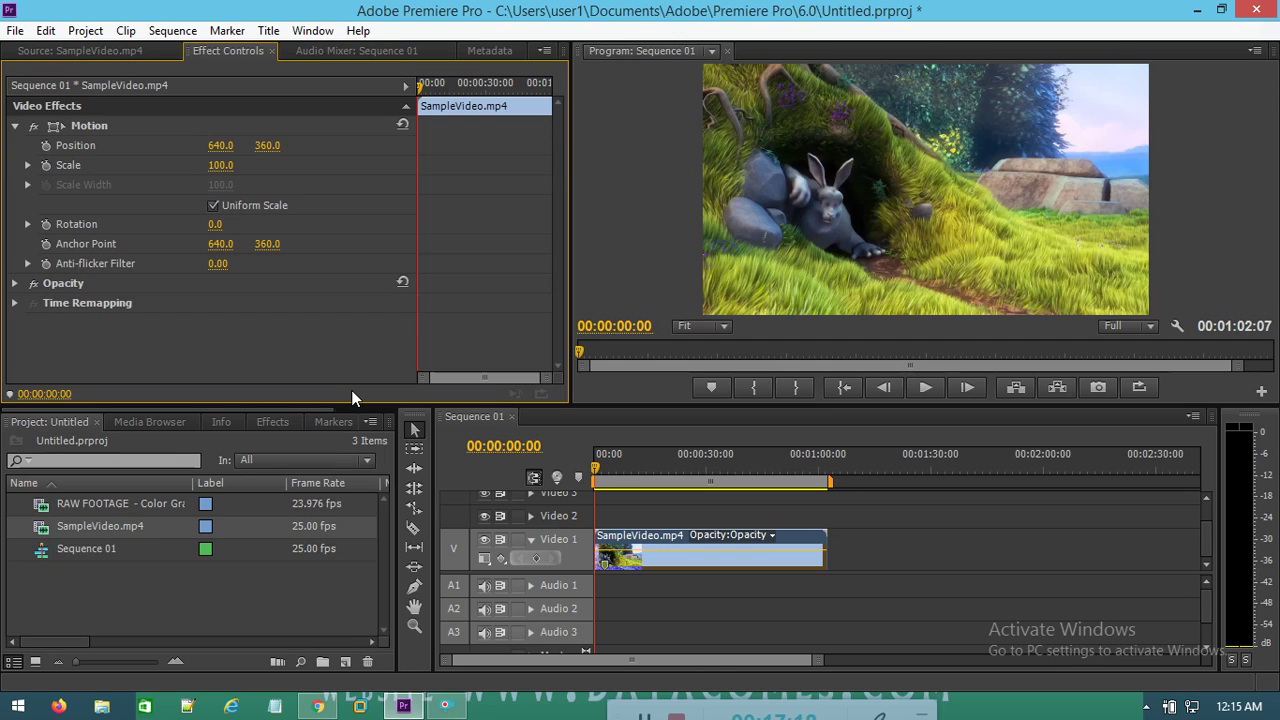
Step: Try Position animation from 00:00:00:00 to 00:00:16:19, then undo it and return the playhead to the start
{"action": "left_click", "coordinate": [49, 149]}
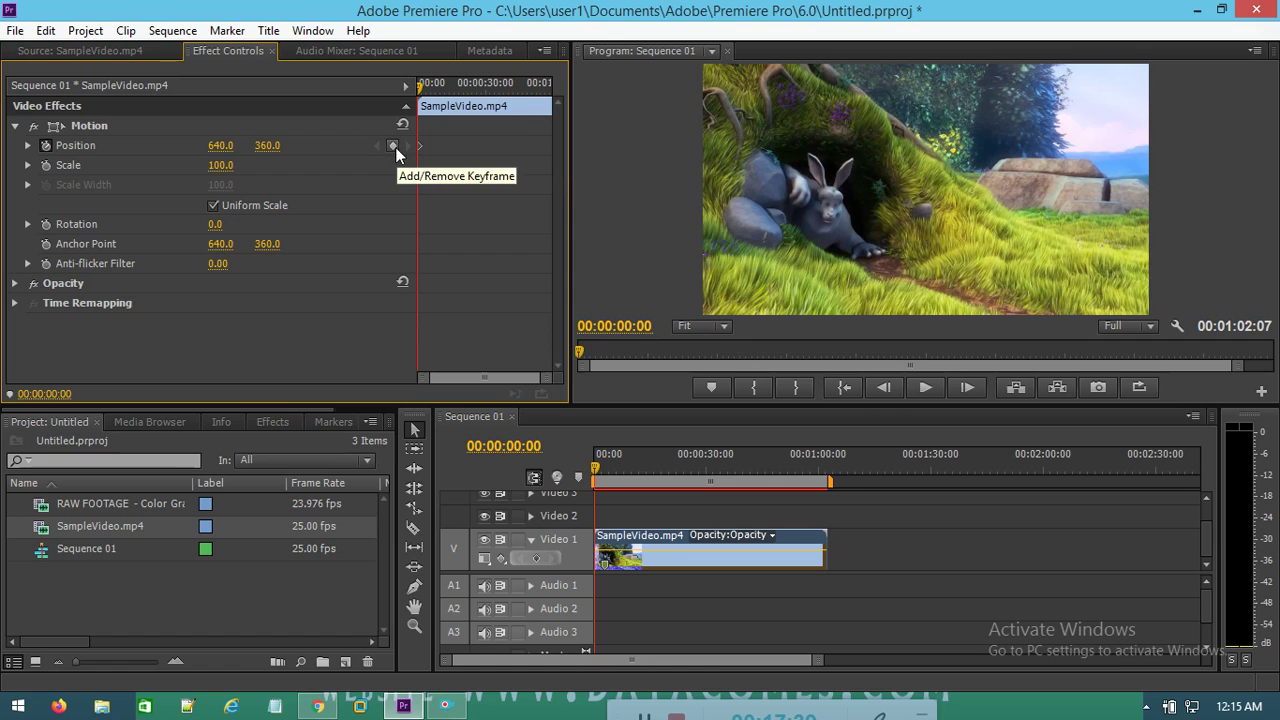
{"action": "left_click_drag", "start_coordinate": [596, 476], "coordinate": [656, 468]}
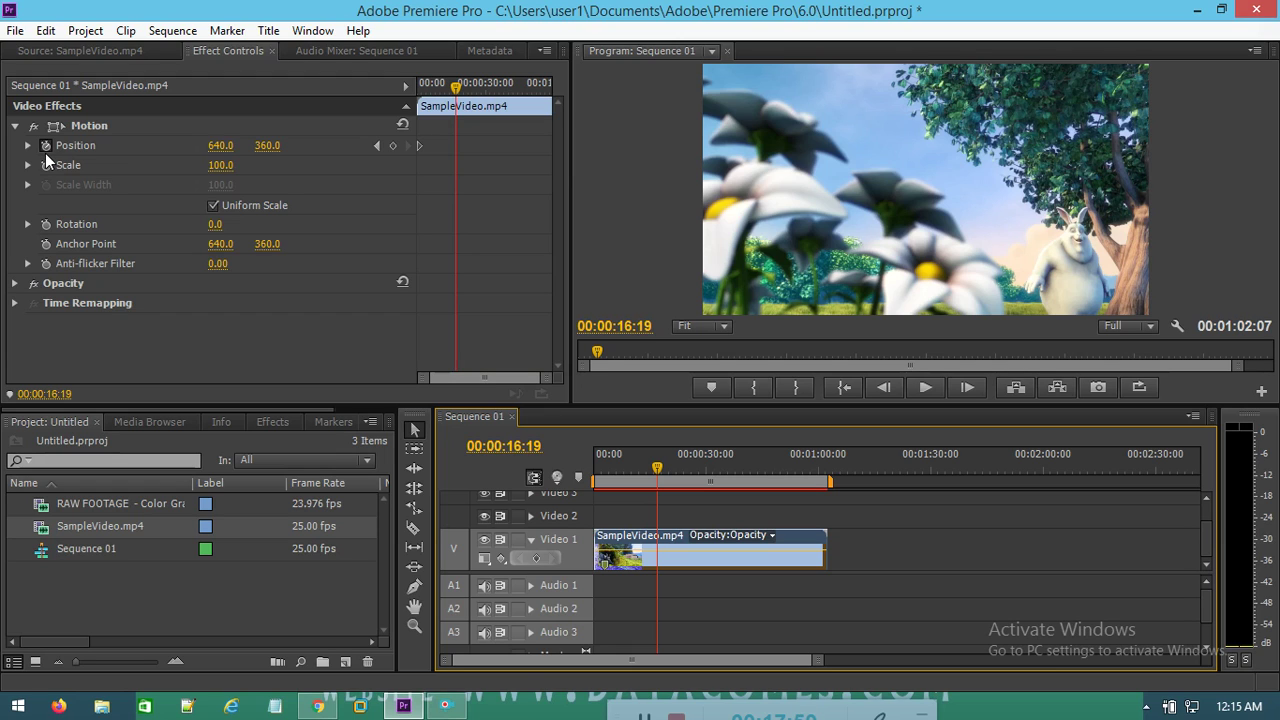
{"action": "left_click", "coordinate": [390, 147]}
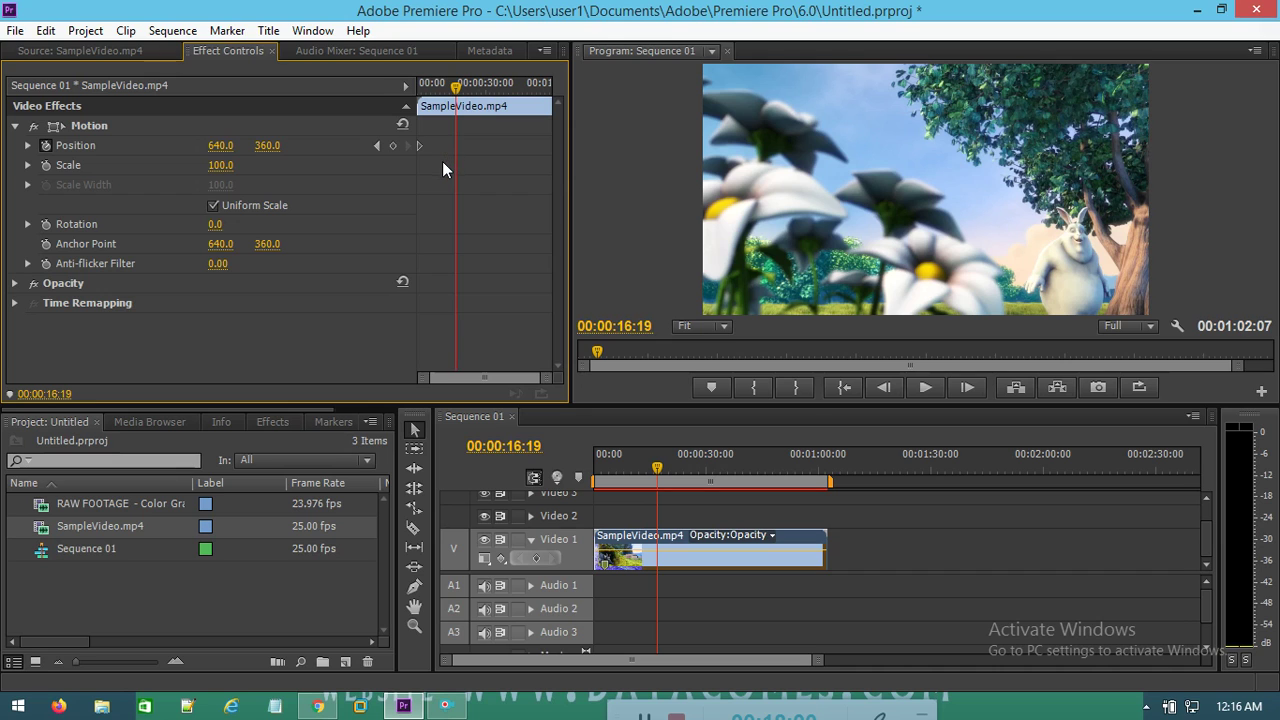
{"action": "key", "text": "ctrl+z"}
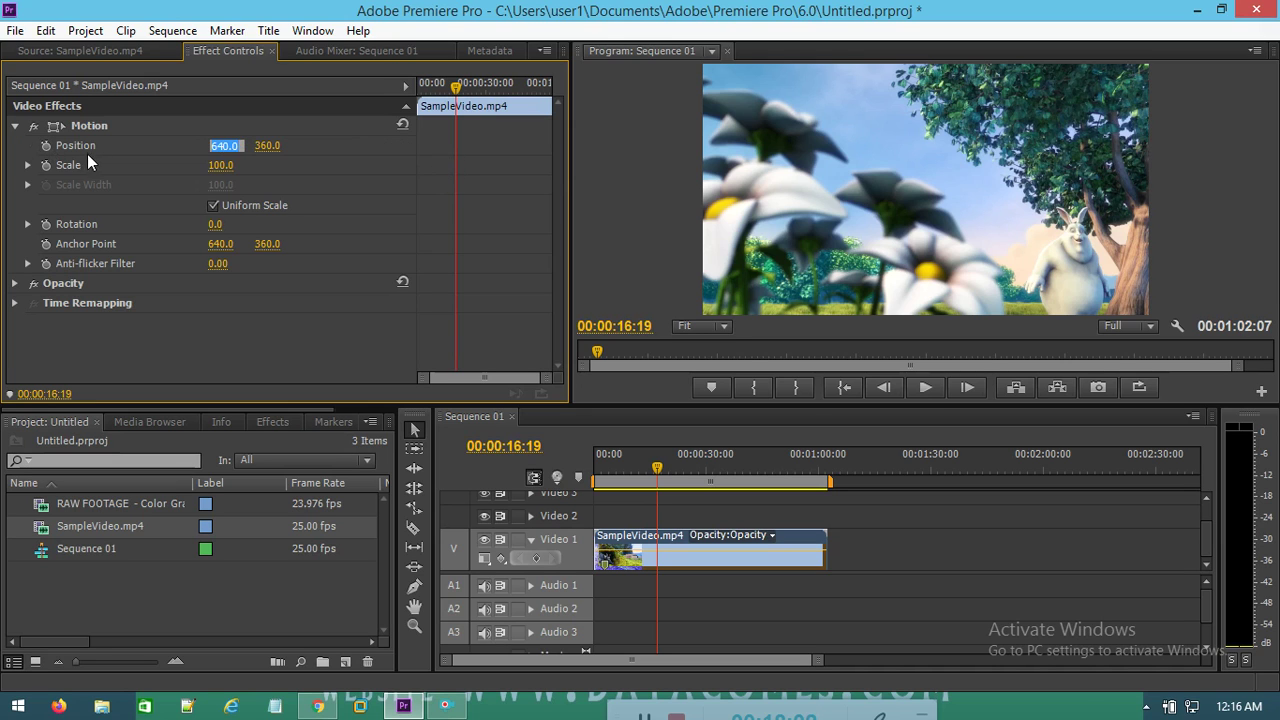
{"action": "left_click", "coordinate": [555, 504]}
{"action": "key", "text": "Home"}
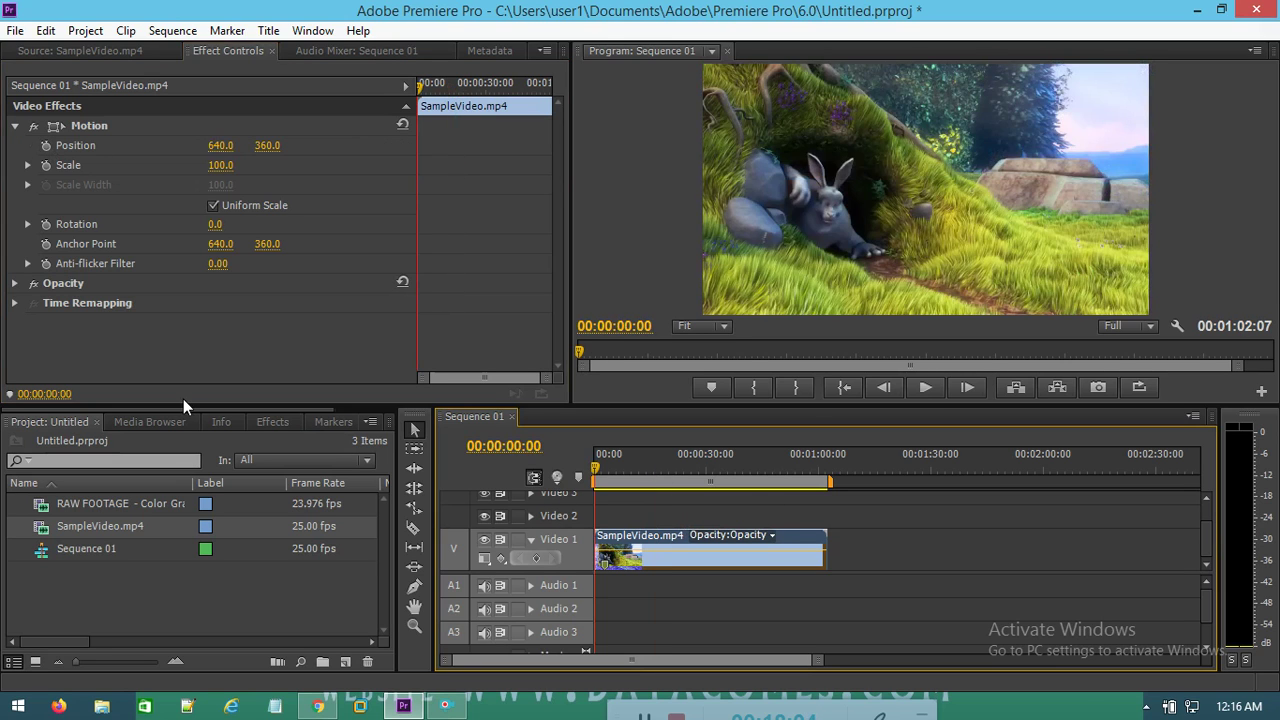
Step: Enable Position animation for SampleVideo.mp4 with its first keyframe at 00:00:00:00
{"action": "left_click", "coordinate": [46, 145]}
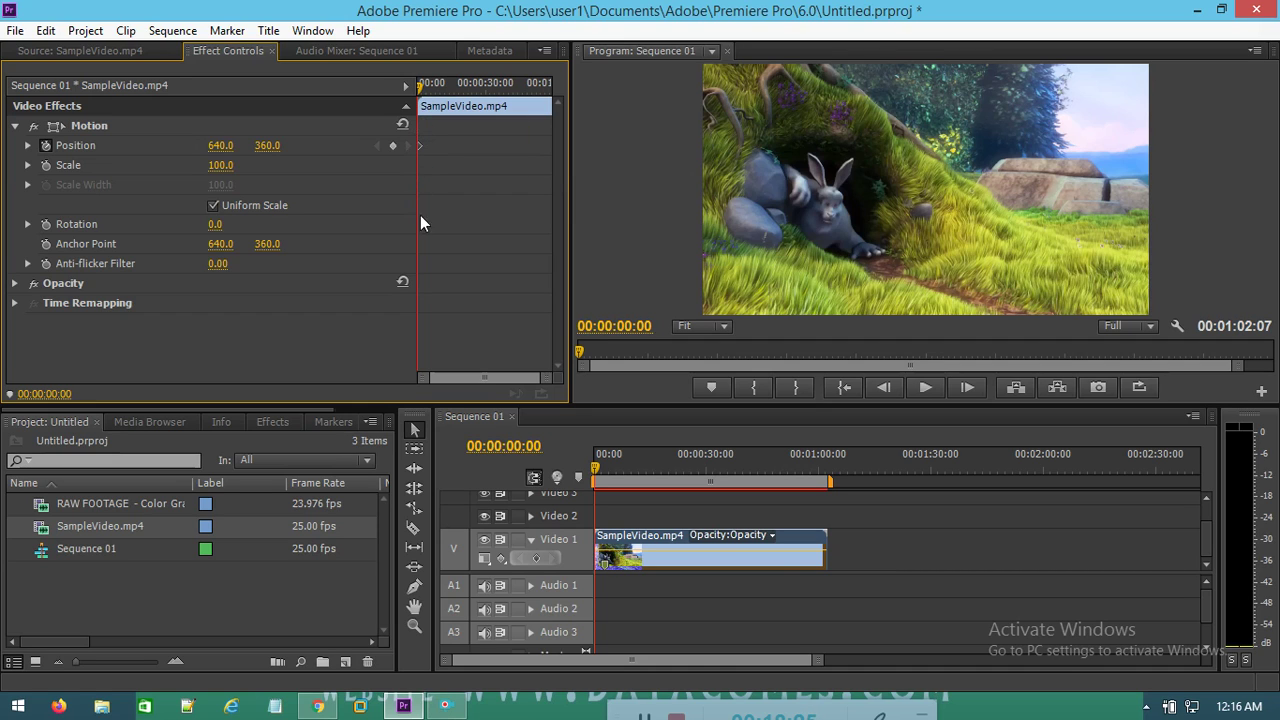
{"action": "left_click", "coordinate": [618, 472]}
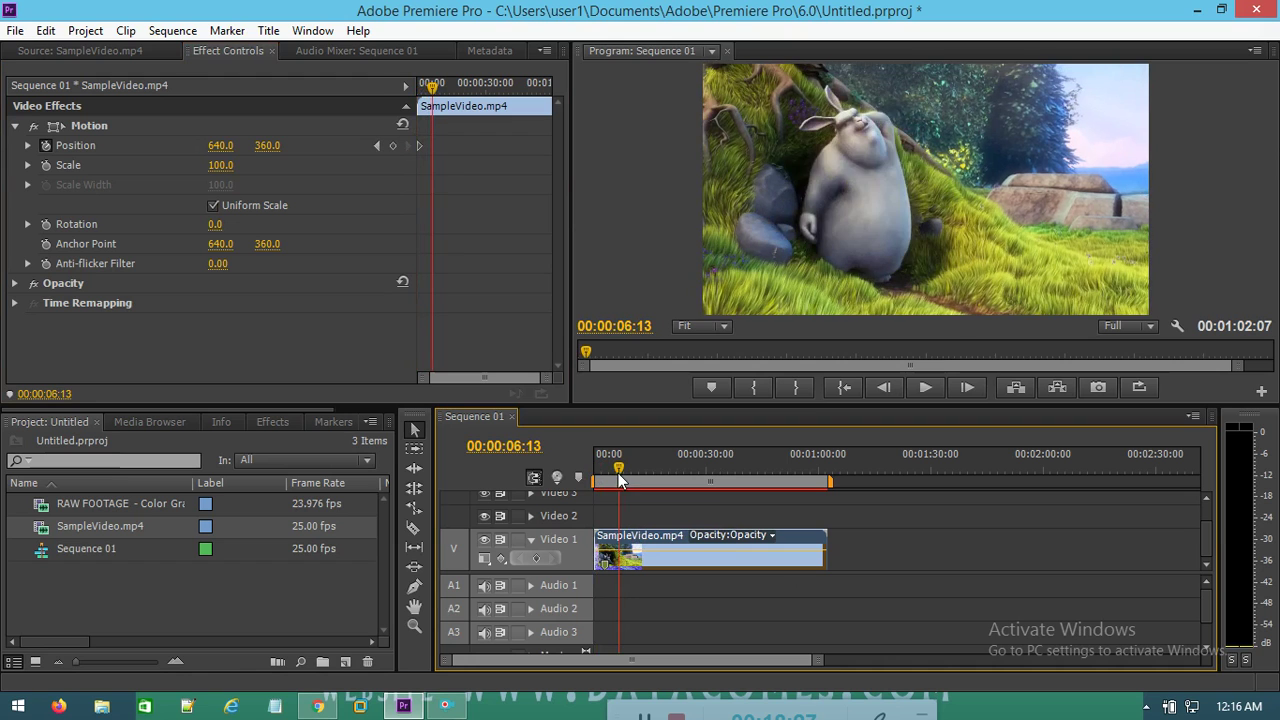
{"action": "key", "text": "Home"}
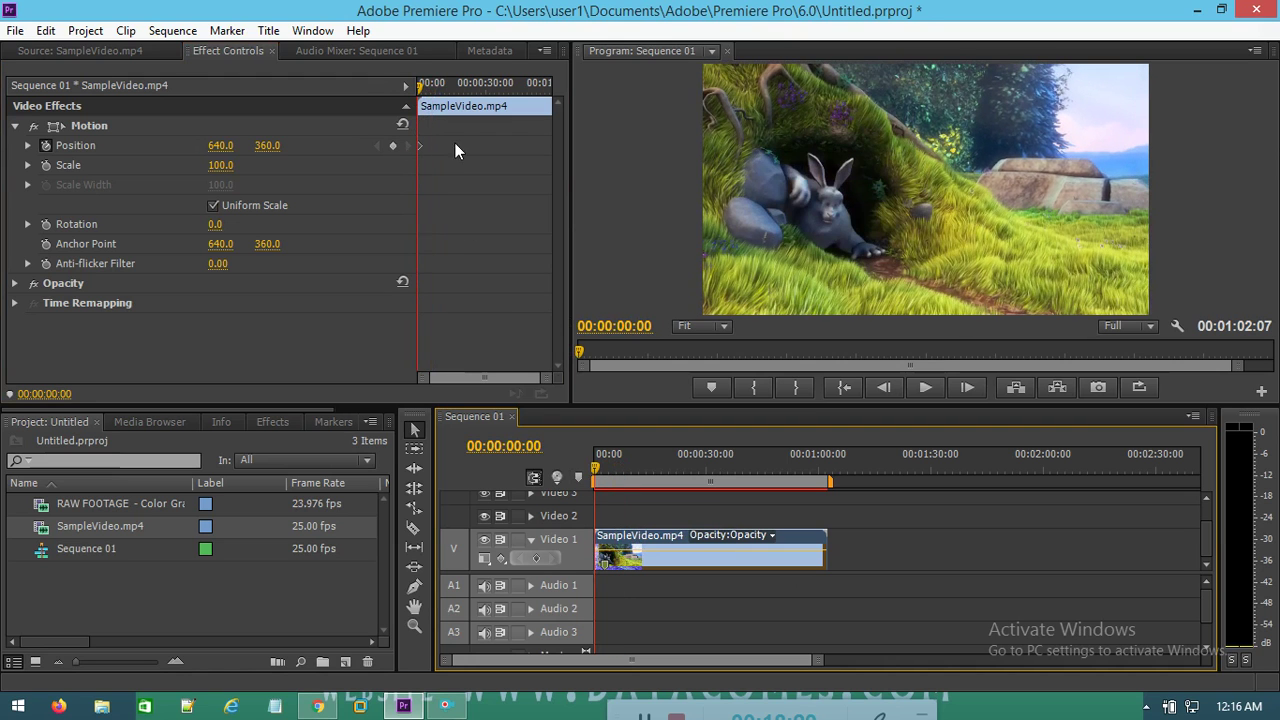
Step: Add Position keyframes at 00:00:05:13, at 00:00:10:06 and a little further along the clip
{"action": "left_click", "coordinate": [615, 467]}
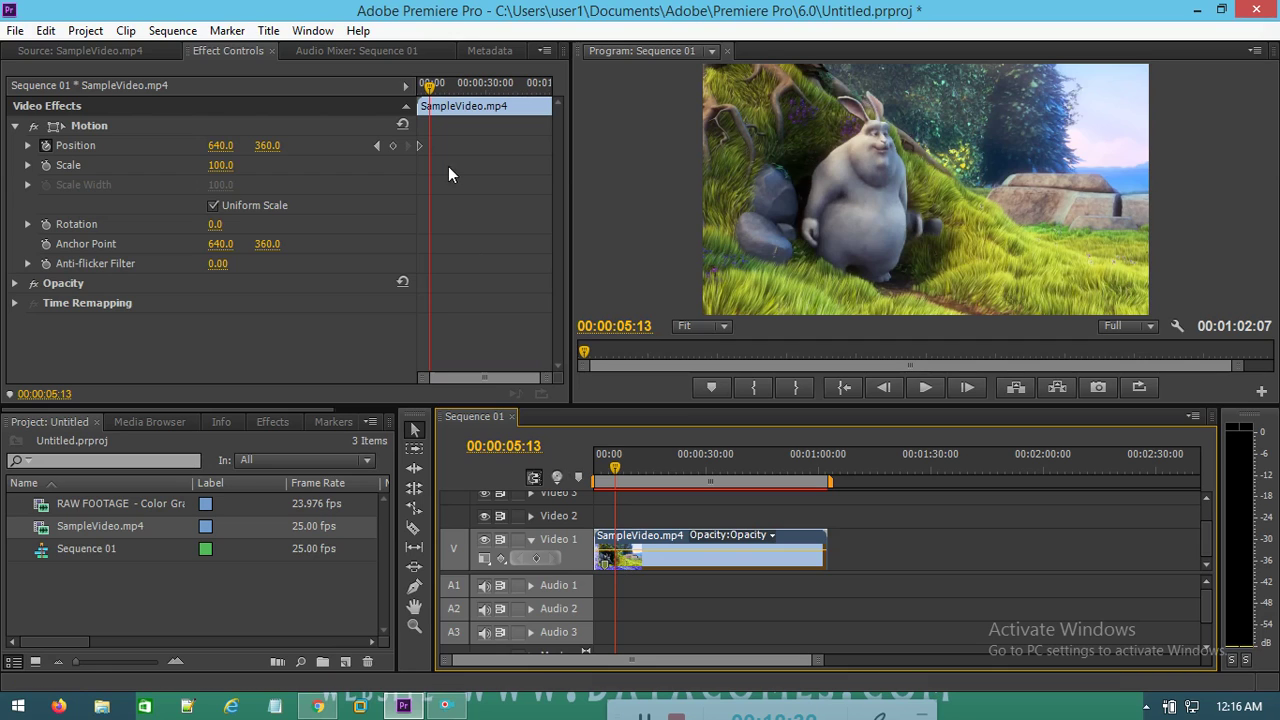
{"action": "left_click", "coordinate": [393, 147]}
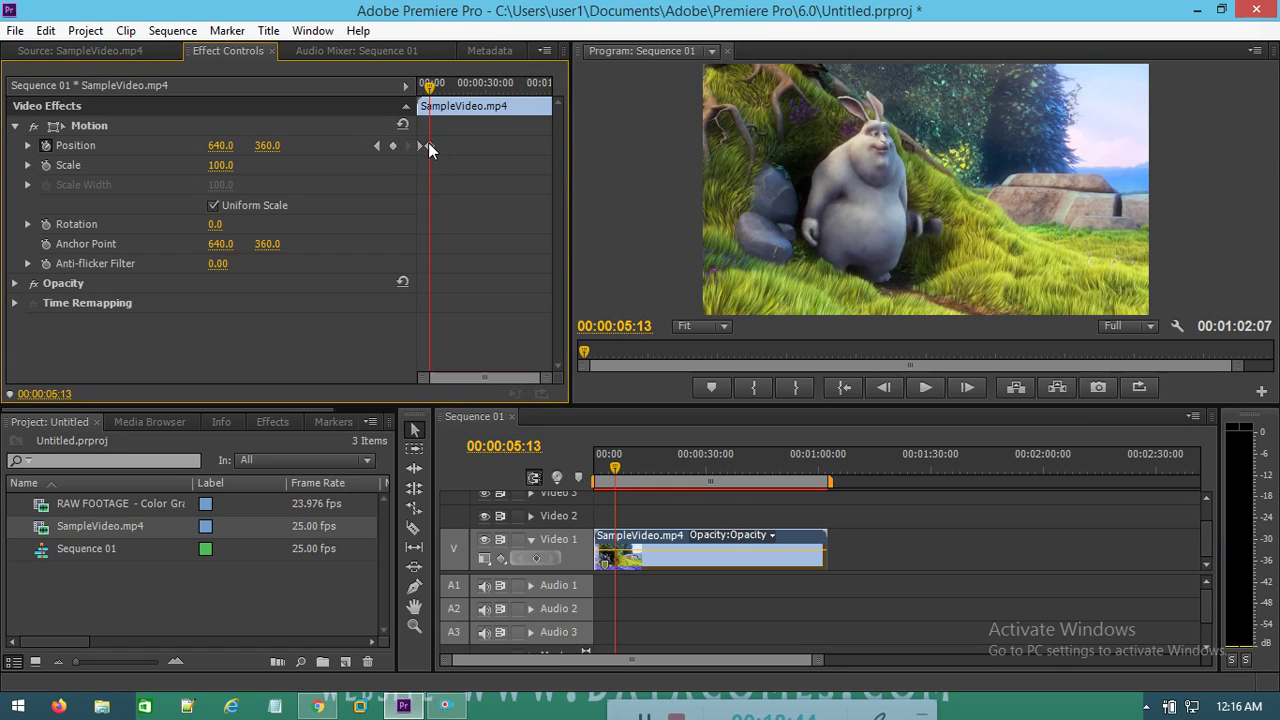
{"action": "left_click", "coordinate": [631, 470]}
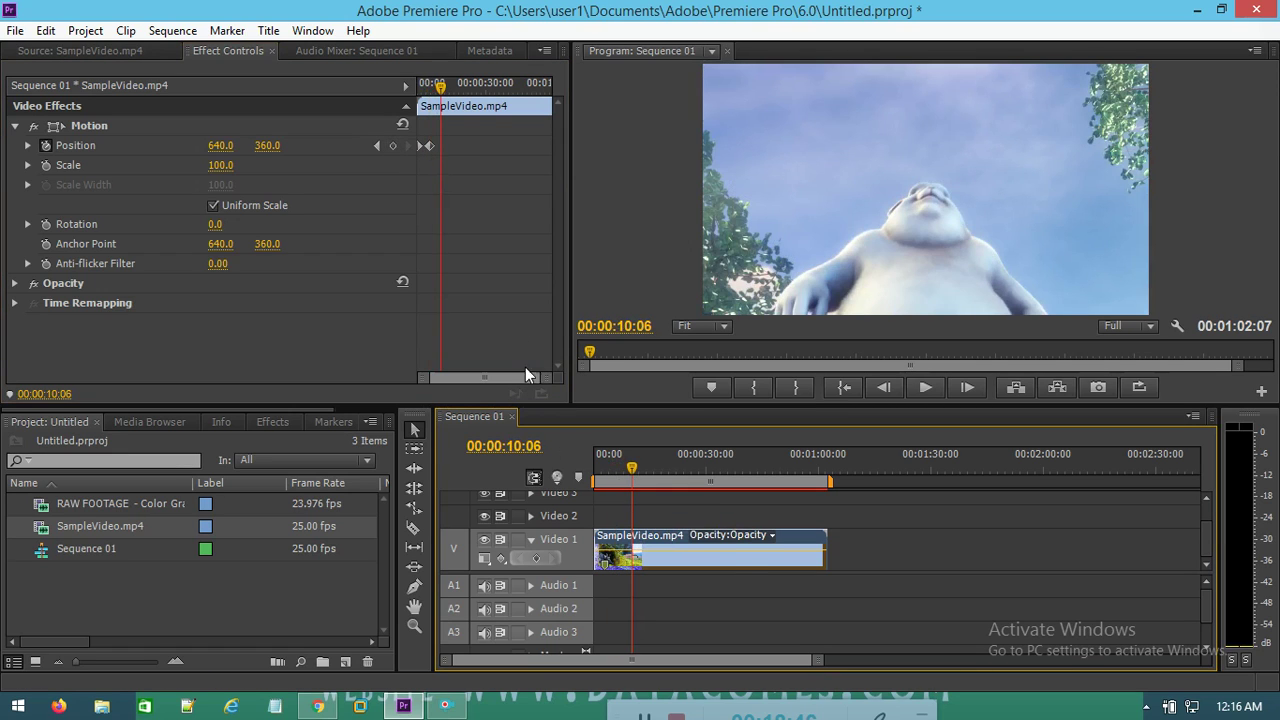
{"action": "left_click", "coordinate": [393, 147]}
{"action": "left_click_drag", "start_coordinate": [441, 88], "coordinate": [486, 90]}
{"action": "left_click", "coordinate": [393, 146]}
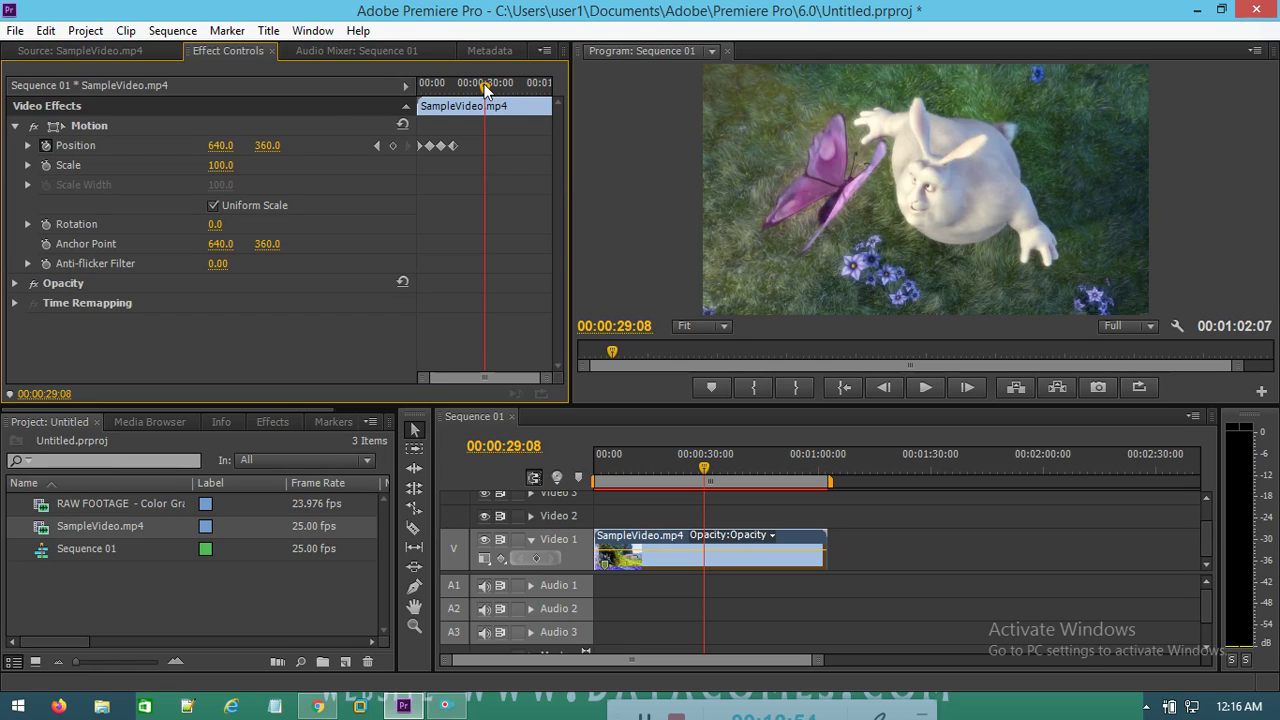
Step: Delete the last two Position keyframes, including the one at 00:00:10:06
{"action": "left_click", "coordinate": [454, 148]}
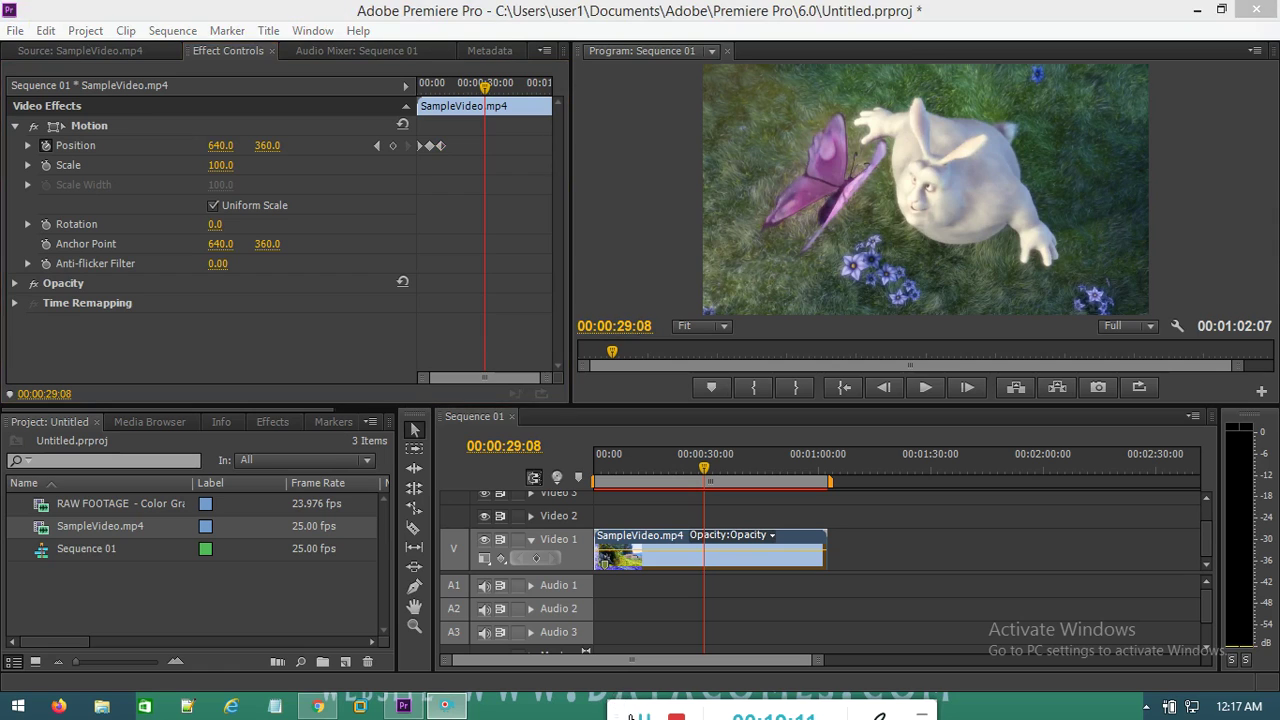
{"action": "left_click", "coordinate": [441, 146]}
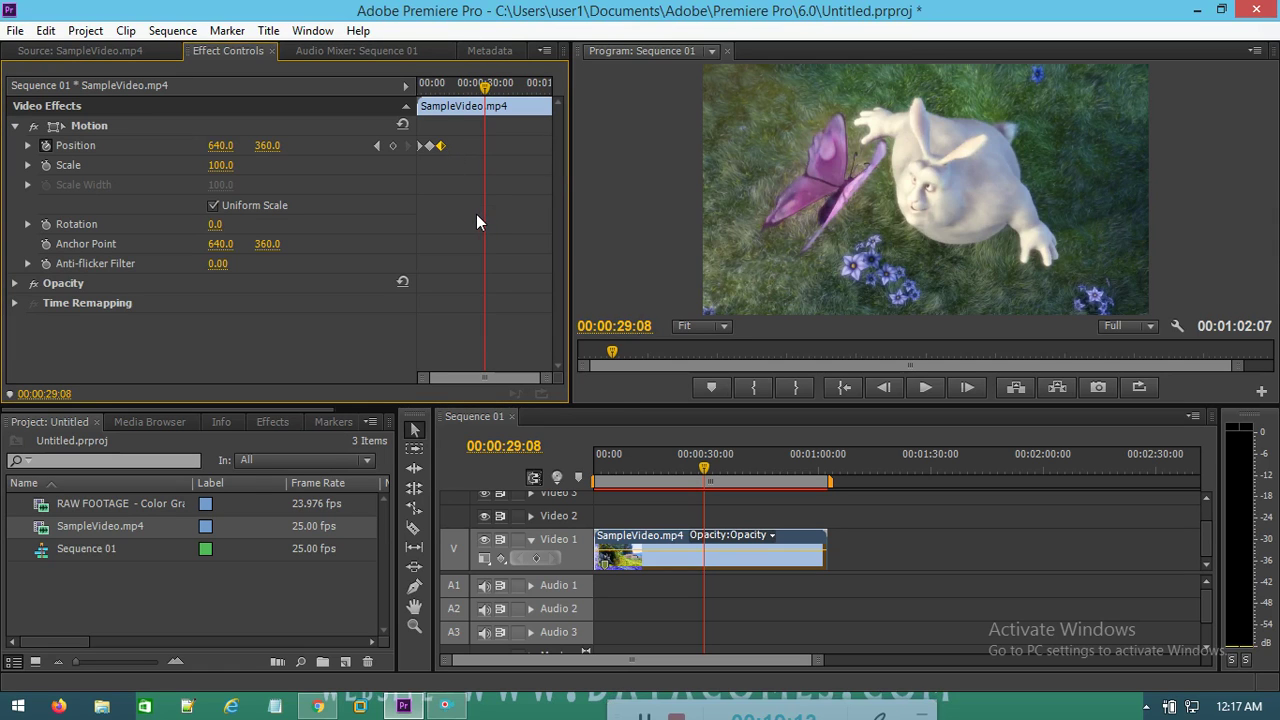
{"action": "key", "text": "Delete"}
Step: Remove the Position keyframe at 00:00:05:13 and return the playhead to 00:00:00:00
{"action": "left_click_drag", "start_coordinate": [485, 105], "coordinate": [436, 131]}
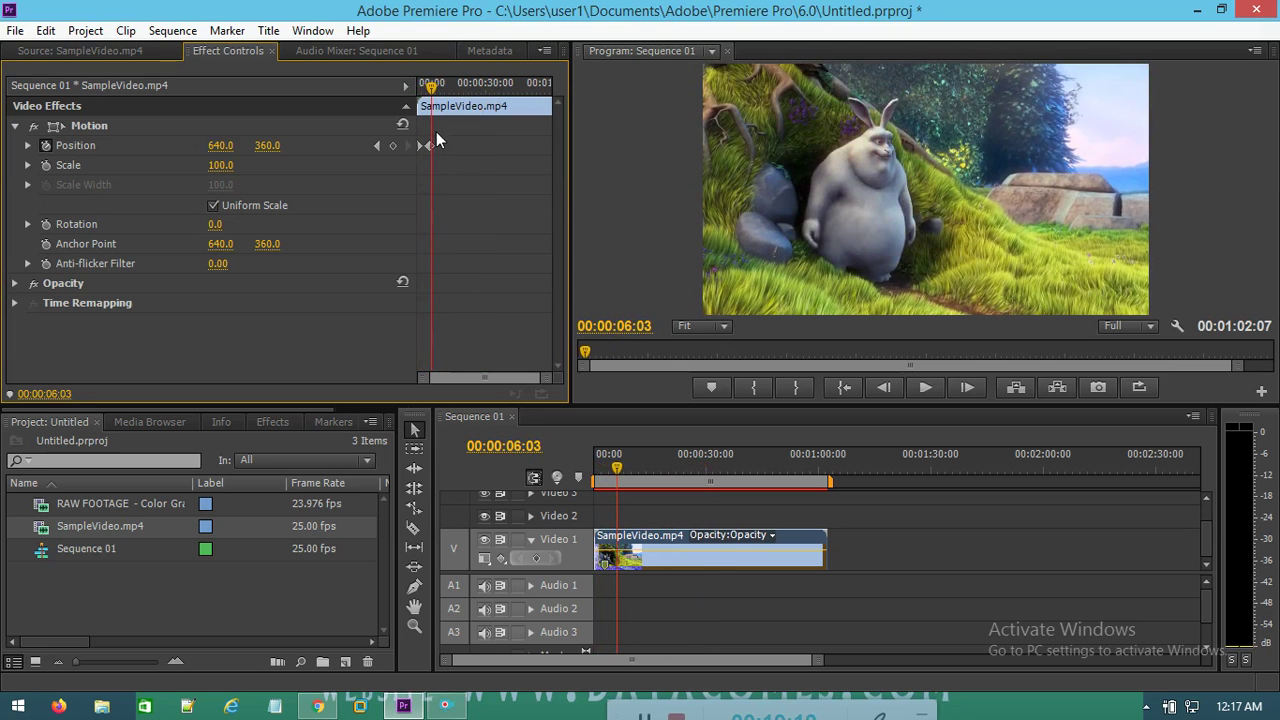
{"action": "left_click", "coordinate": [377, 145]}
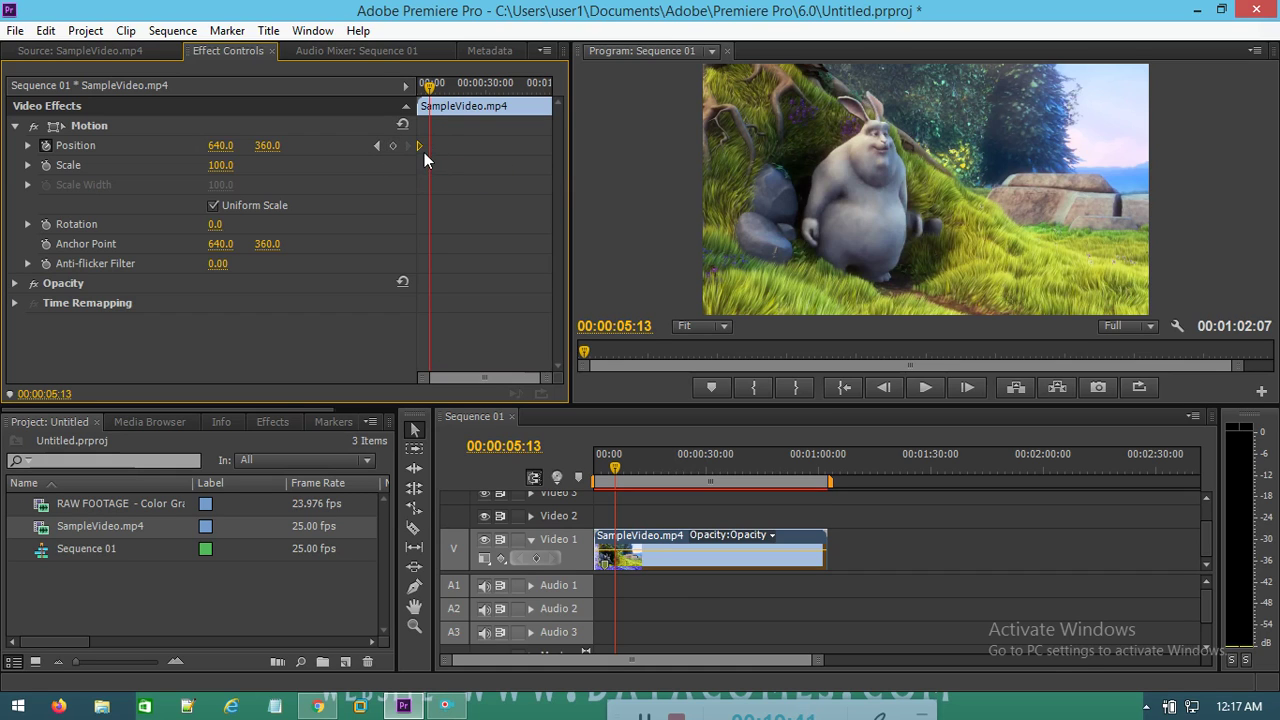
{"action": "left_click", "coordinate": [392, 150]}
{"action": "left_click", "coordinate": [393, 148]}
{"action": "left_click_drag", "start_coordinate": [618, 468], "coordinate": [542, 529]}
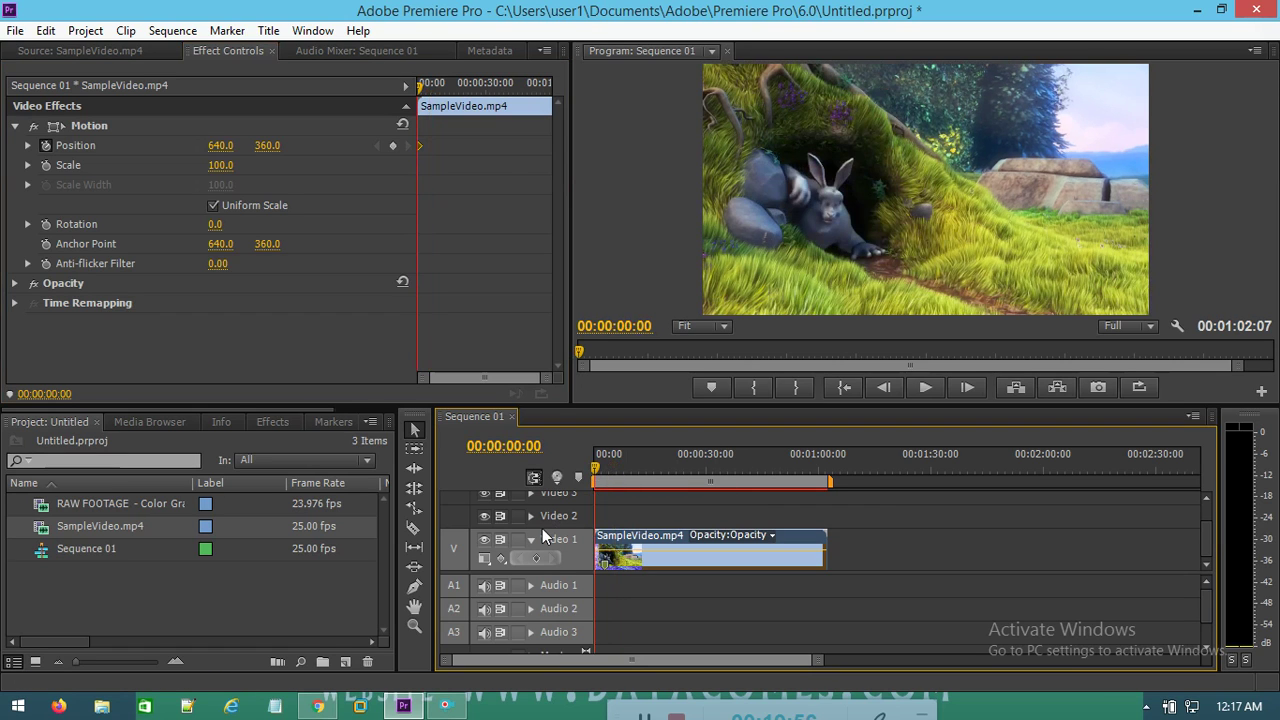
Step: Remove the Position keyframe at 00:00:00:00 and add it again
{"action": "left_click", "coordinate": [392, 146]}
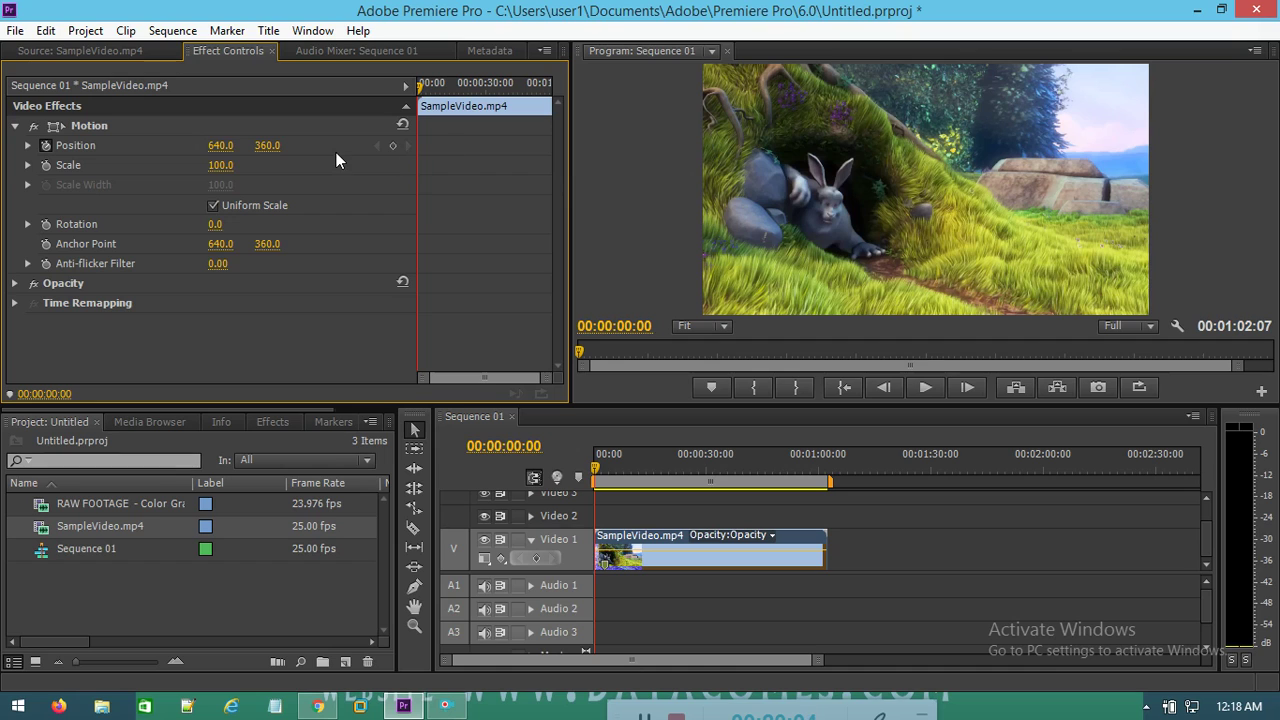
{"action": "left_click", "coordinate": [589, 475]}
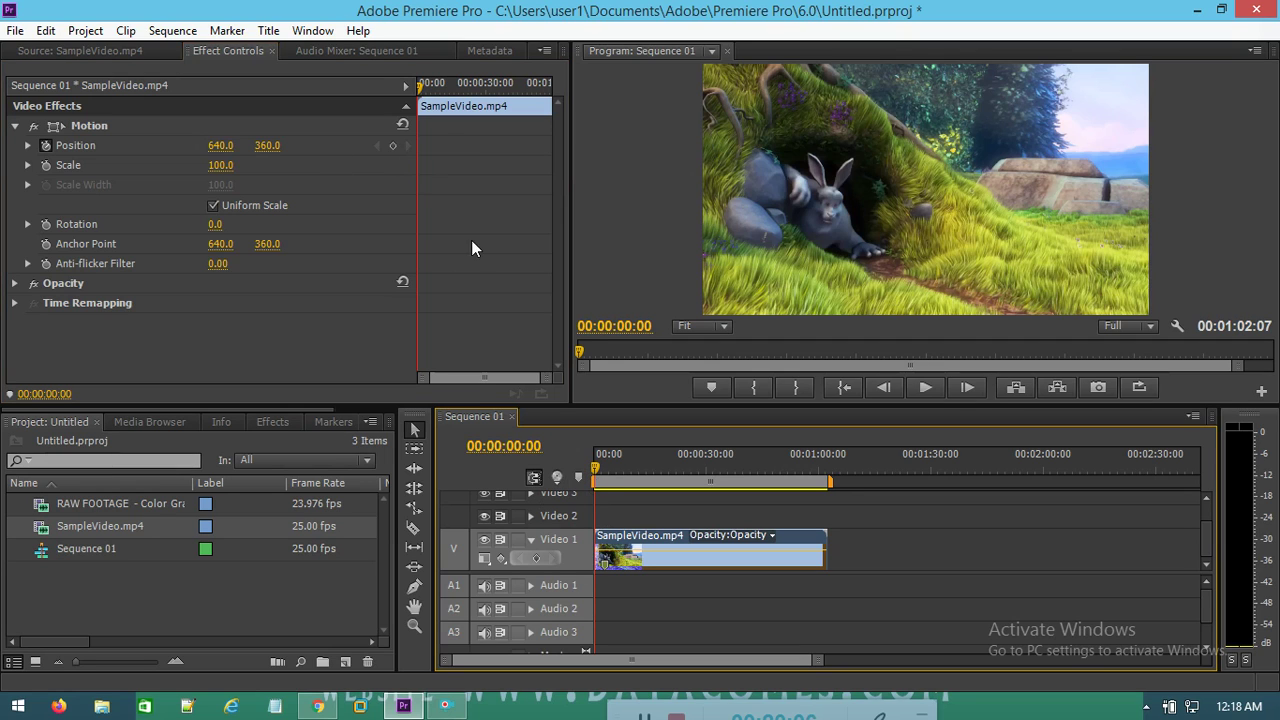
{"action": "left_click", "coordinate": [393, 148]}
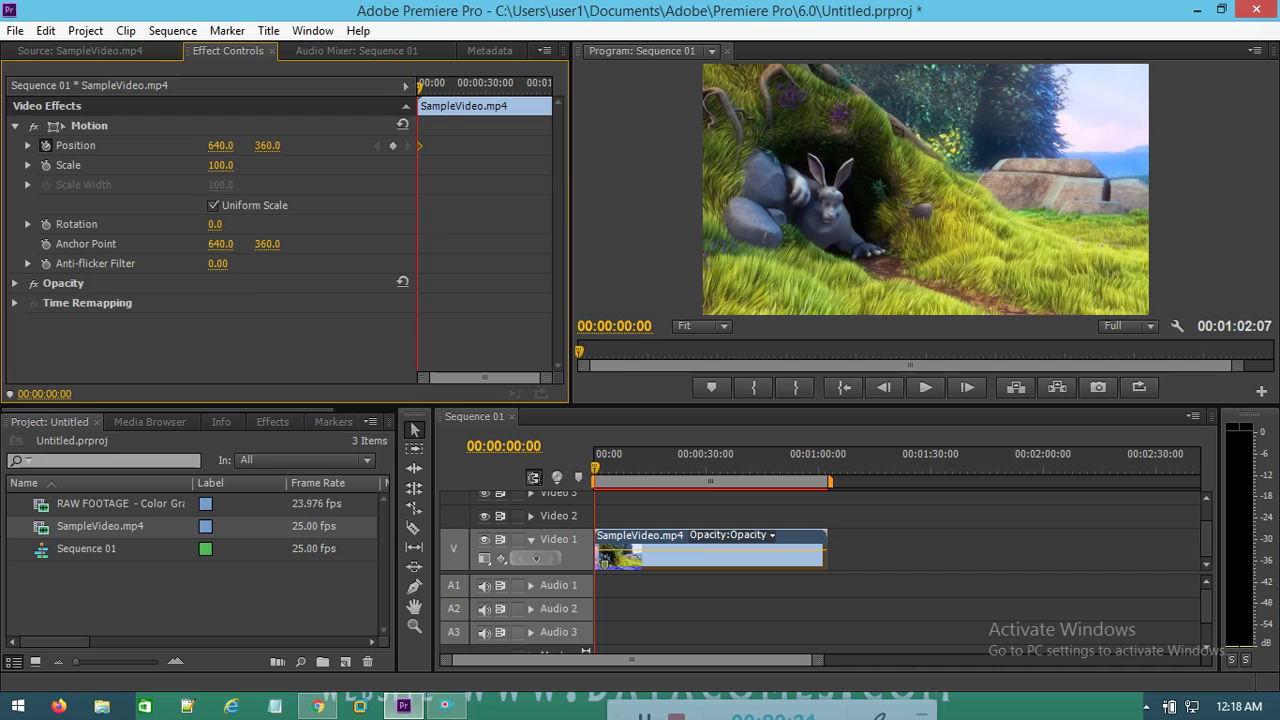
Step: Set the clip's Scale to 25 and add a Position keyframe at 00:00:04:00
{"action": "left_click_drag", "start_coordinate": [220, 165], "coordinate": [145, 165]}
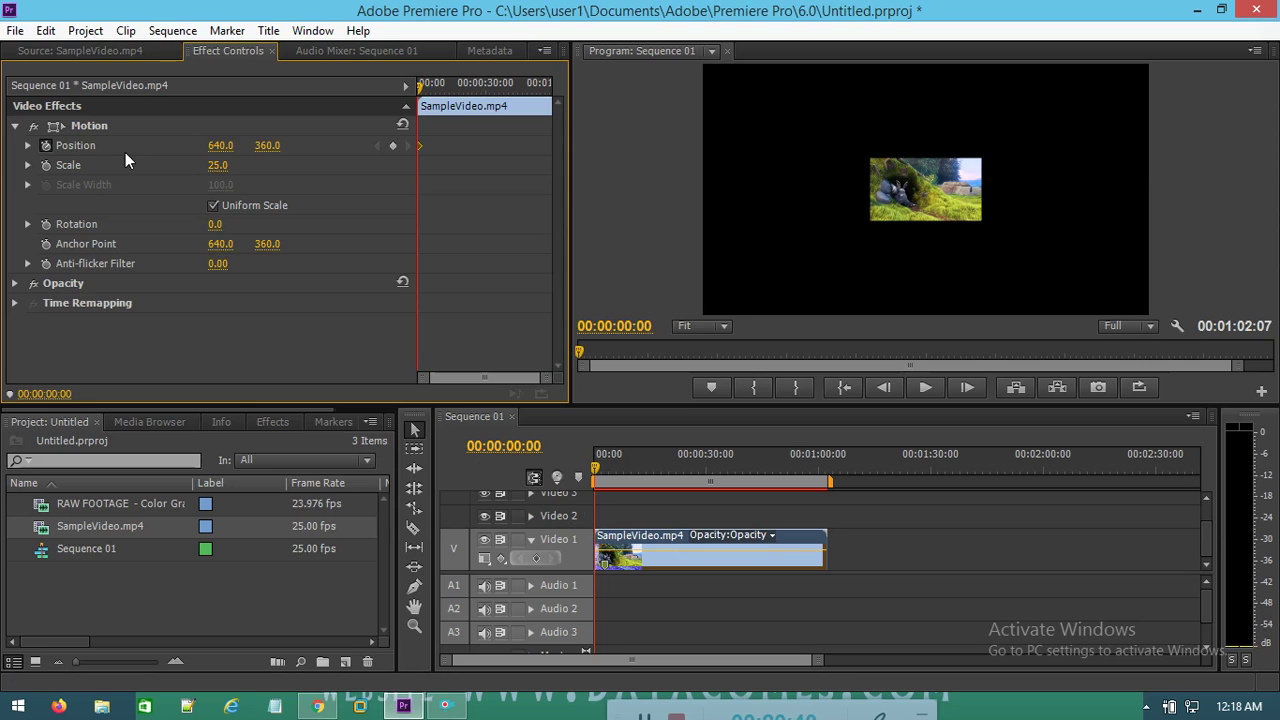
{"action": "left_click_drag", "start_coordinate": [596, 473], "coordinate": [611, 473]}
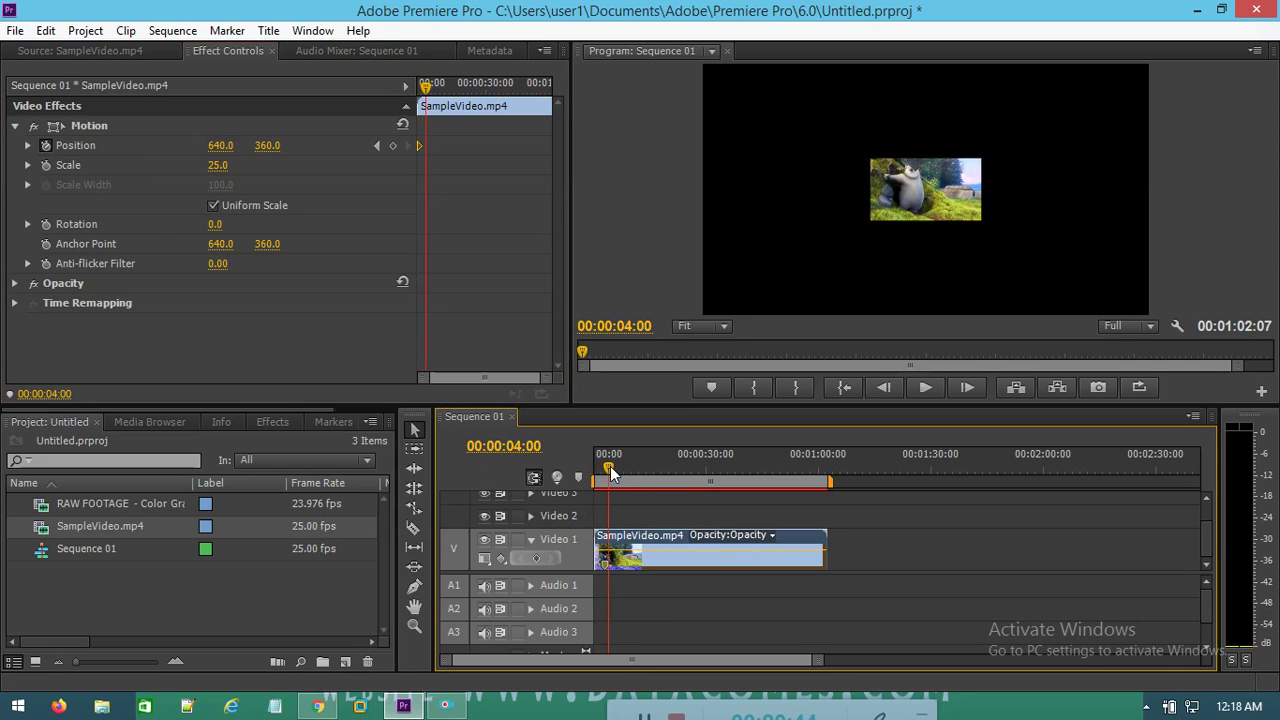
{"action": "left_click", "coordinate": [395, 149]}
{"action": "left_click", "coordinate": [393, 146]}
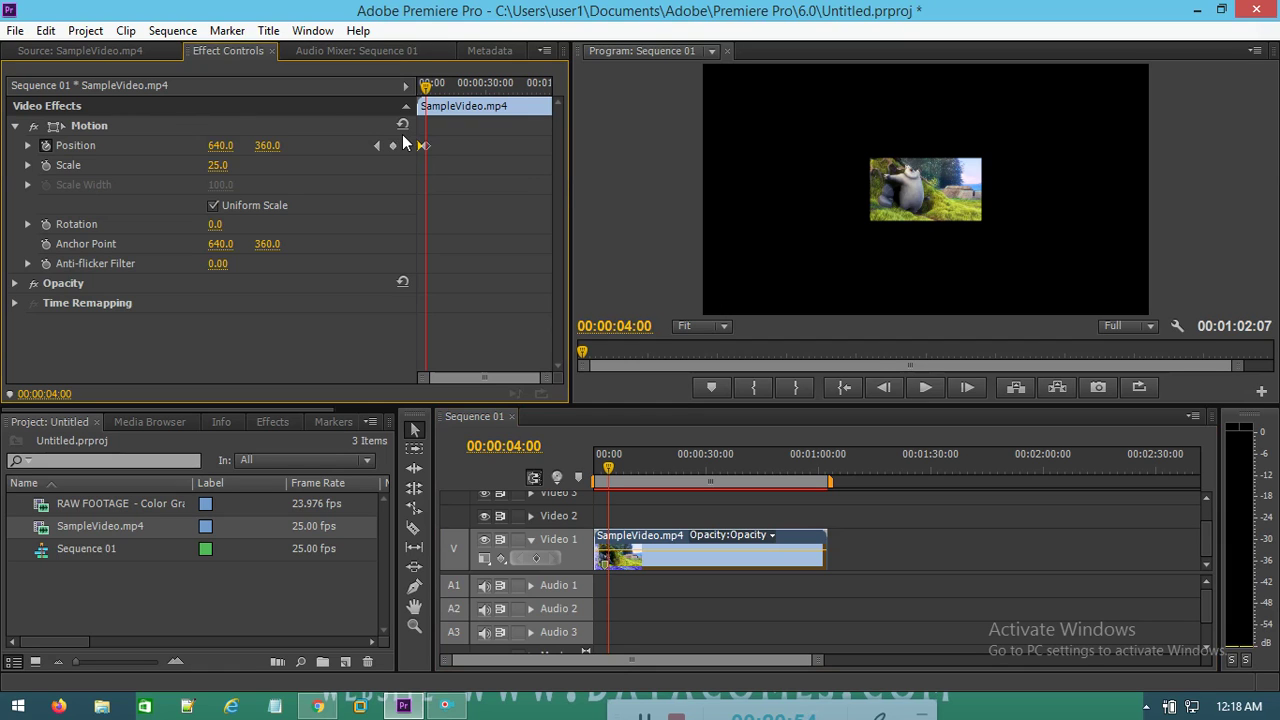
Step: Set the clip's Scale to 100 and return the playhead to 00:00:00:00
{"action": "left_click", "coordinate": [219, 166]}
{"action": "type", "text": "100"}
{"action": "key", "text": "Return"}
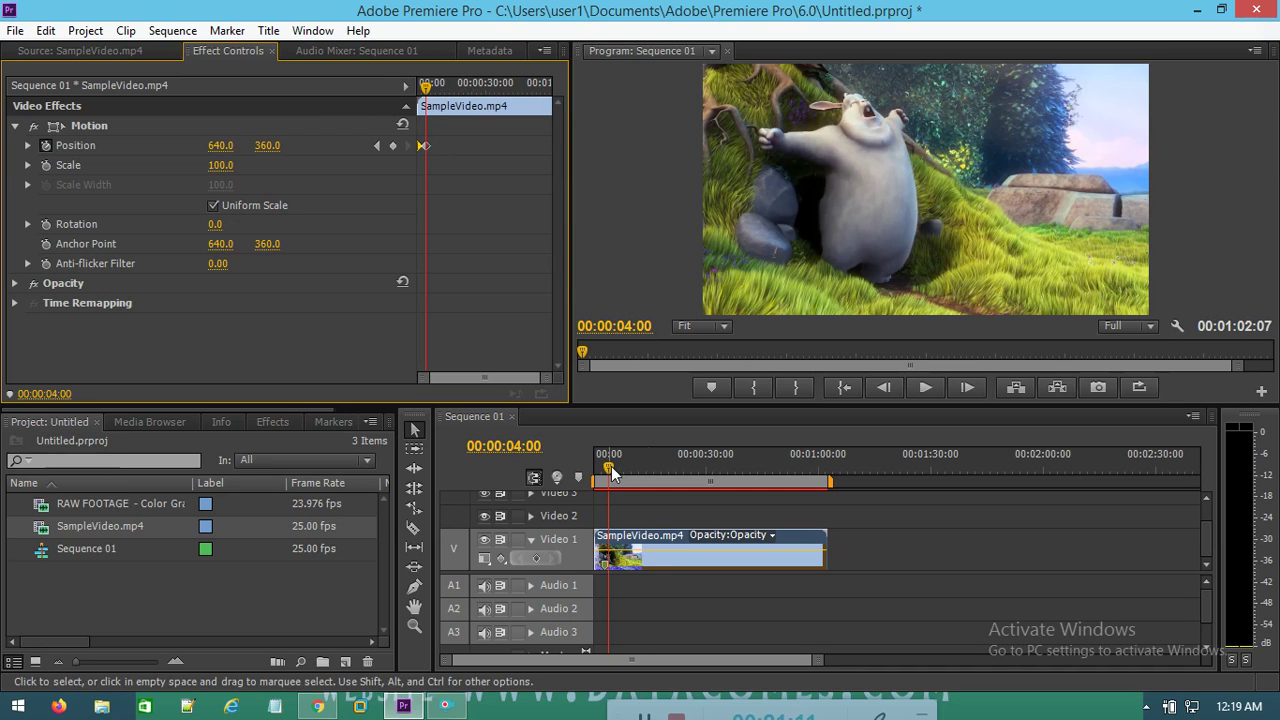
{"action": "left_click_drag", "start_coordinate": [607, 474], "coordinate": [545, 484]}
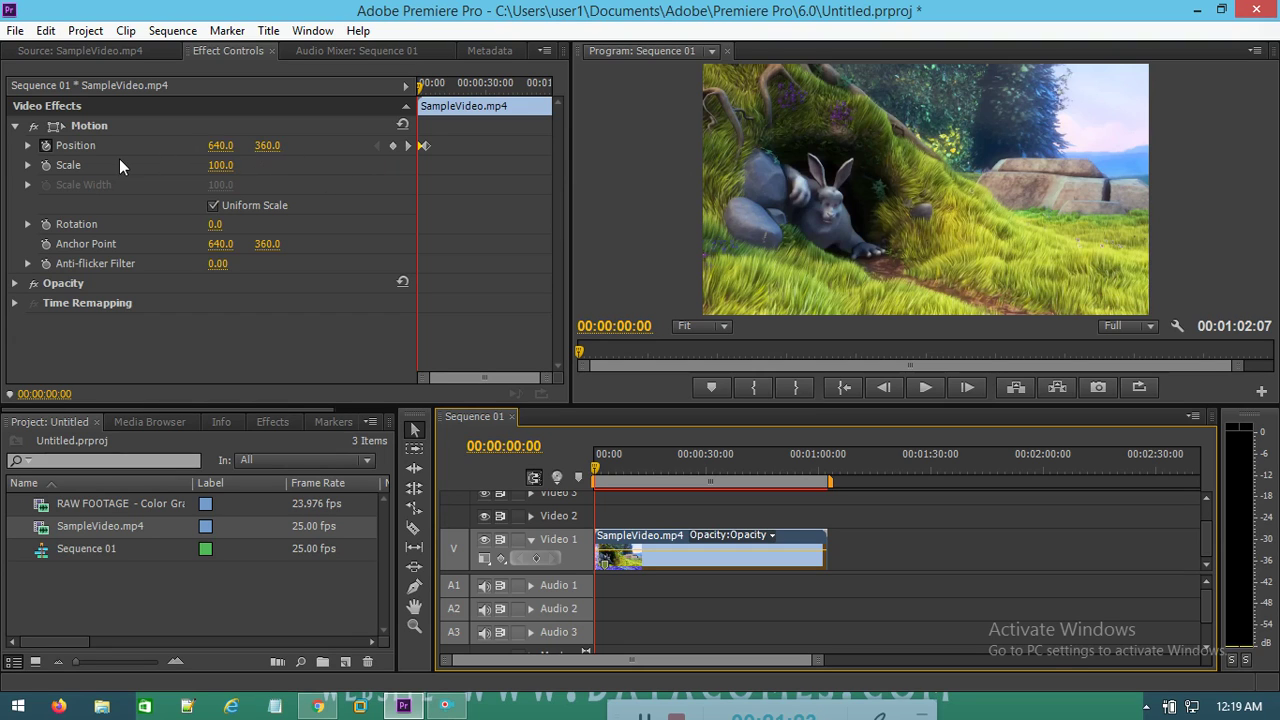
Step: Turn off Position animation for the clip, deleting all of its Position keyframes
{"action": "left_click", "coordinate": [44, 146]}
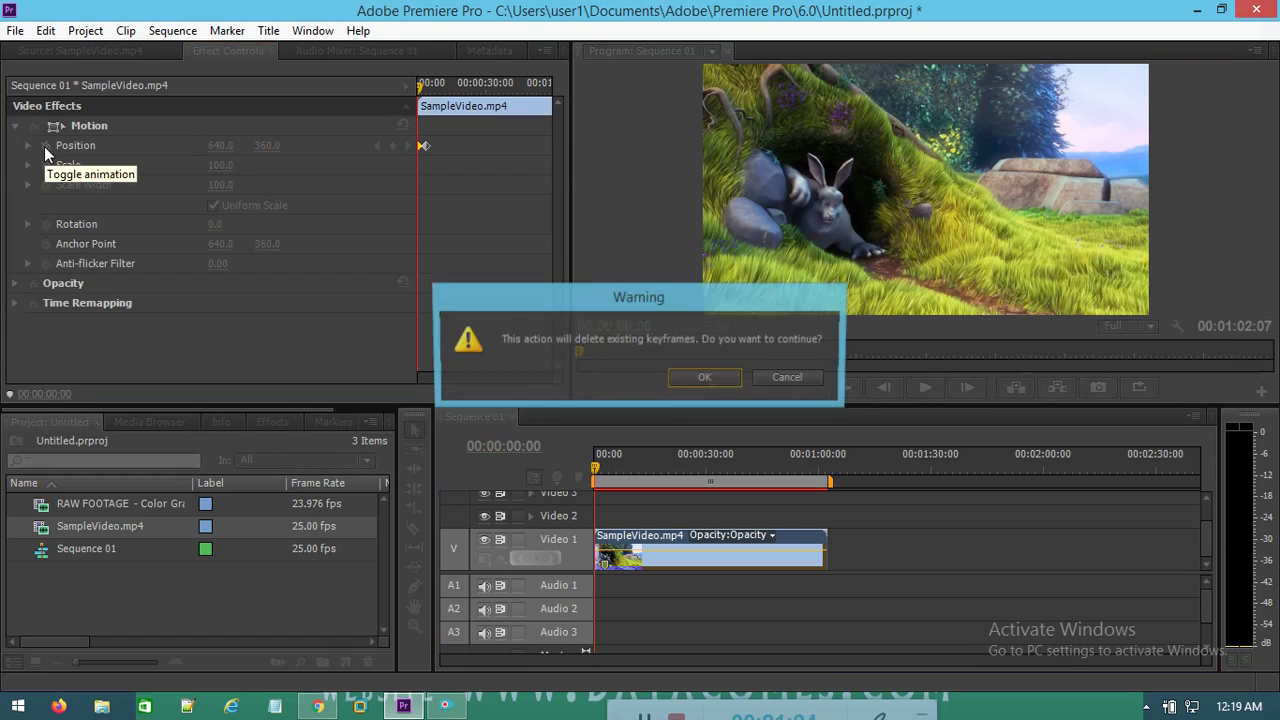
{"action": "left_click", "coordinate": [707, 385]}
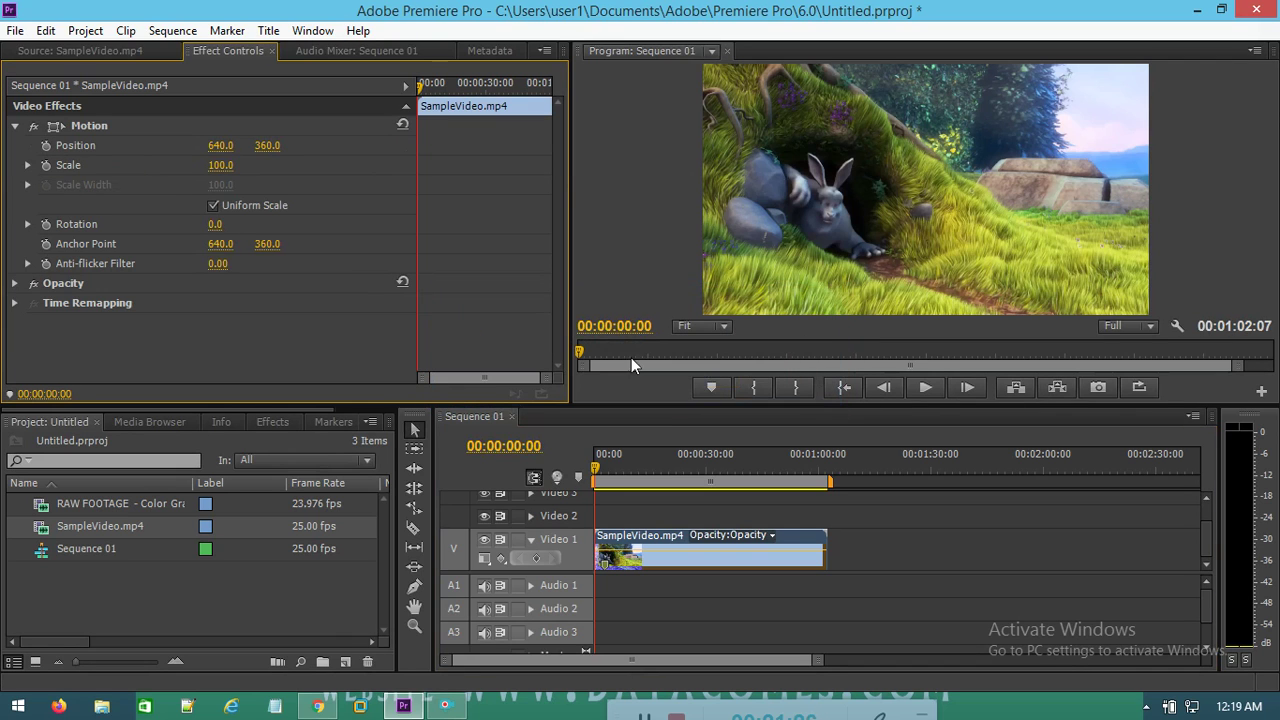
Step: Animate the clip's Scale with keyframes from 46 at 00:00:00:00 to 100 at 00:00:05:06
{"action": "left_click", "coordinate": [49, 170]}
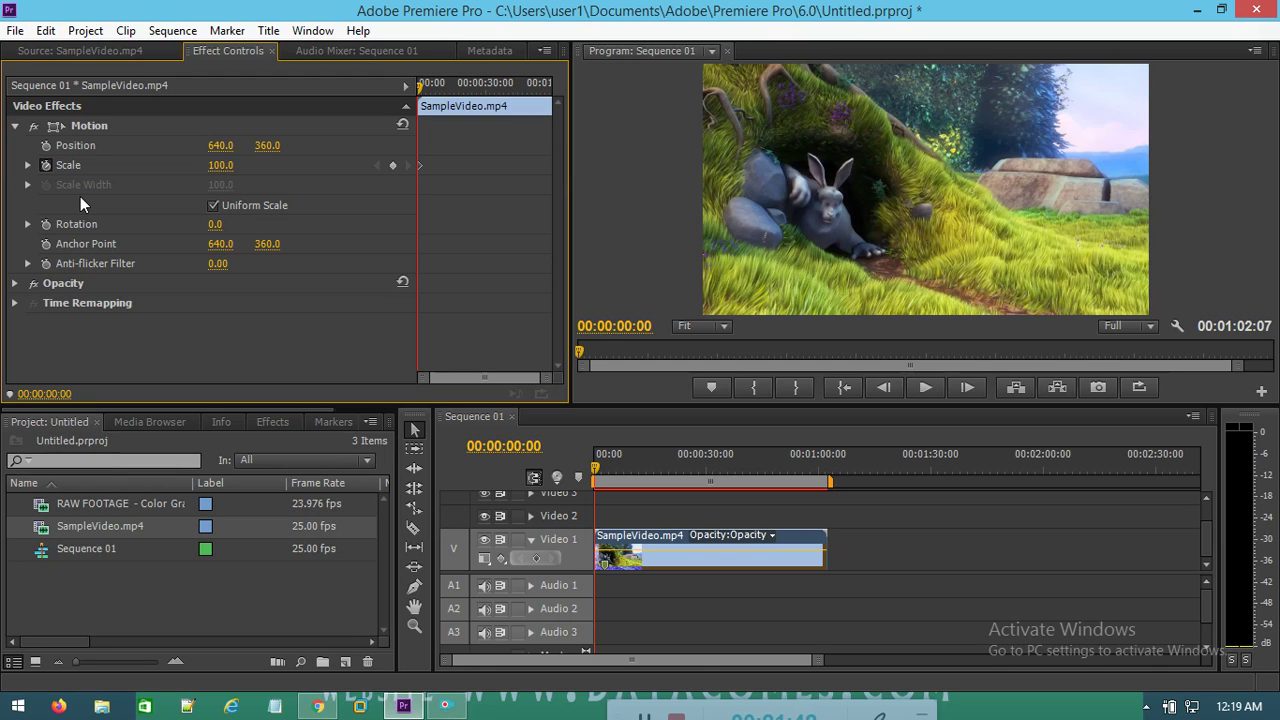
{"action": "left_click_drag", "start_coordinate": [220, 170], "coordinate": [166, 170]}
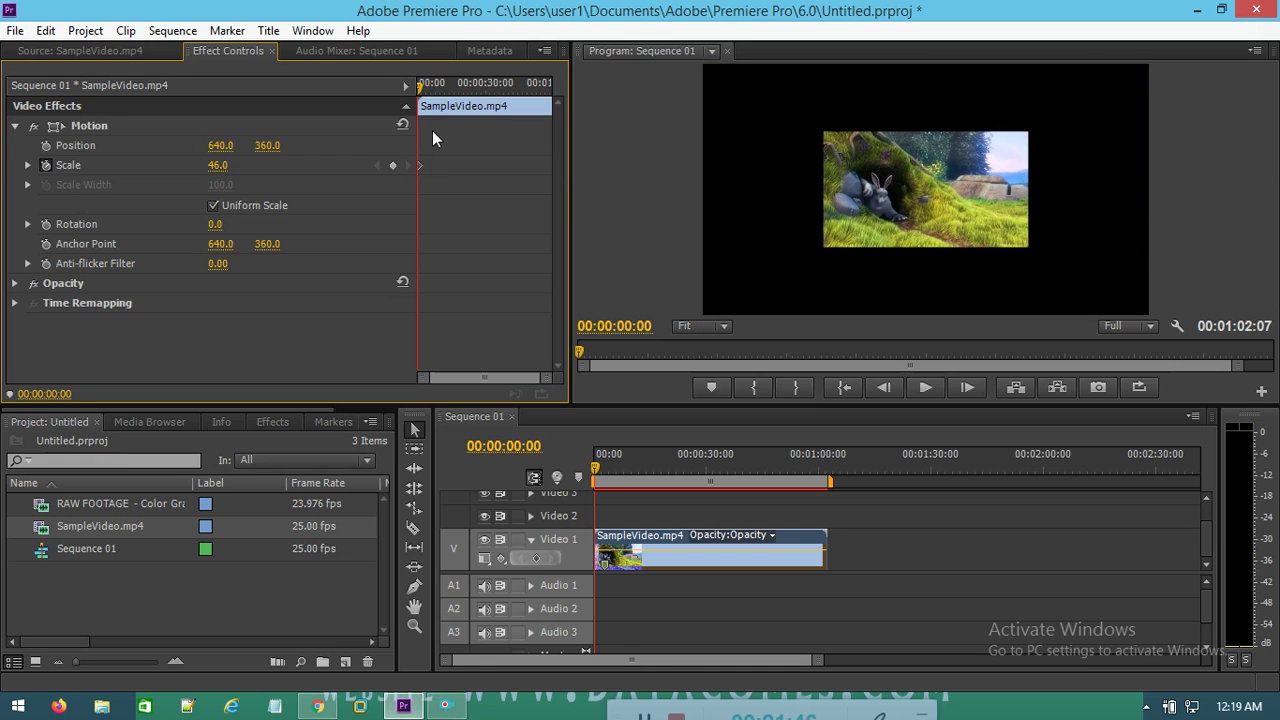
{"action": "left_click_drag", "start_coordinate": [597, 464], "coordinate": [613, 464]}
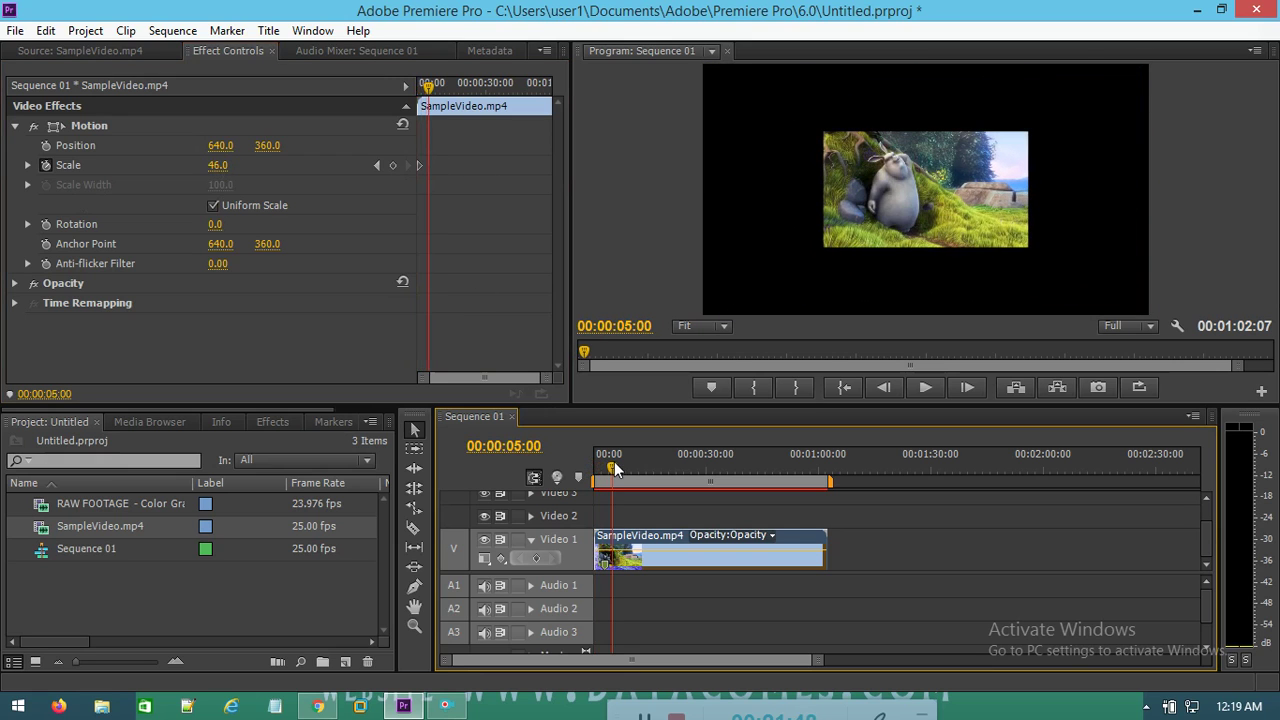
{"action": "left_click", "coordinate": [393, 167]}
{"action": "left_click", "coordinate": [216, 166]}
{"action": "type", "text": "100"}
{"action": "key", "text": "Return"}
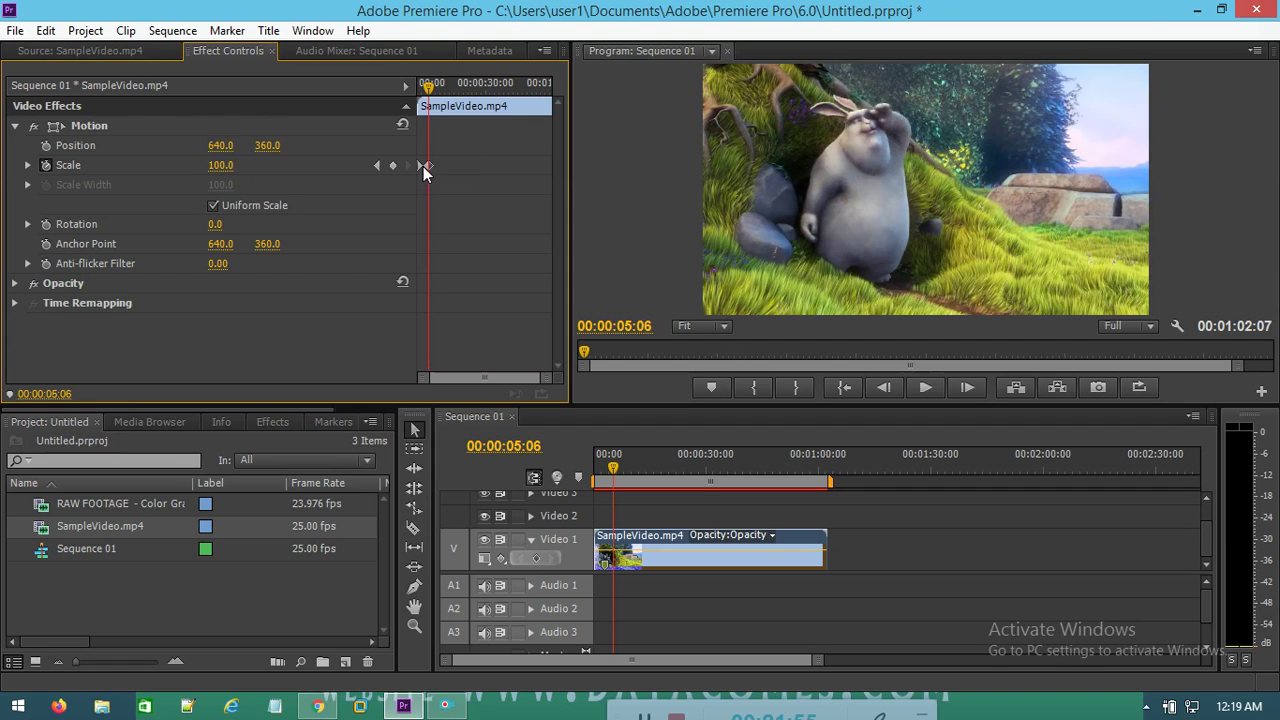
Step: Play the Scale animation from the start of the sequence in an enlarged program view, and restore the normal layout
{"action": "left_click_drag", "start_coordinate": [613, 472], "coordinate": [555, 489]}
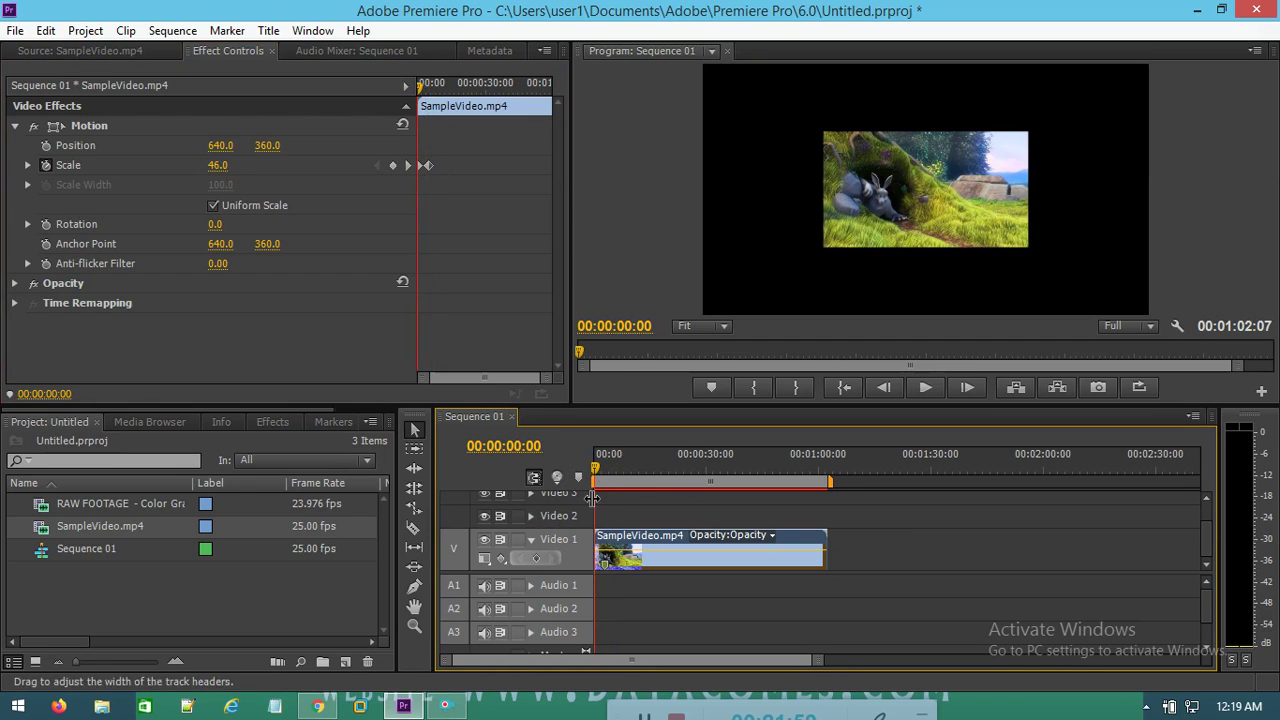
{"action": "left_click", "coordinate": [911, 323]}
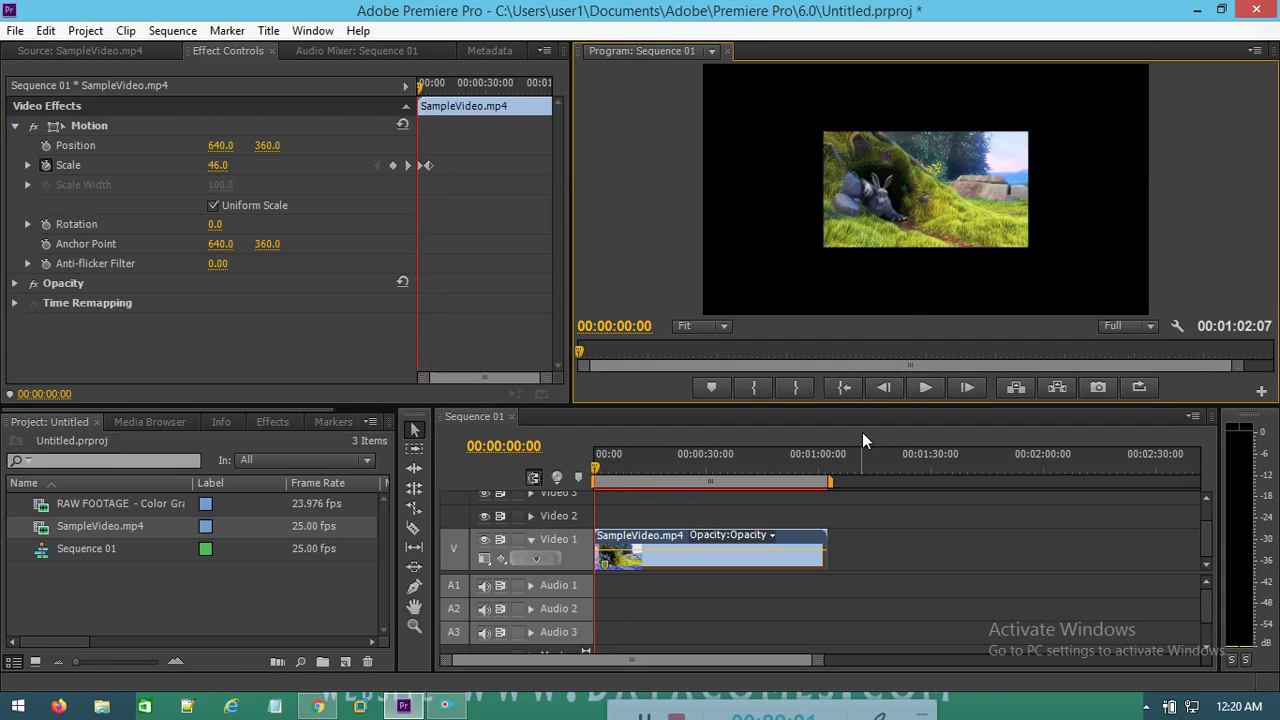
{"action": "key", "text": "grave"}
{"action": "left_click", "coordinate": [749, 410]}
{"action": "key", "text": "grave"}
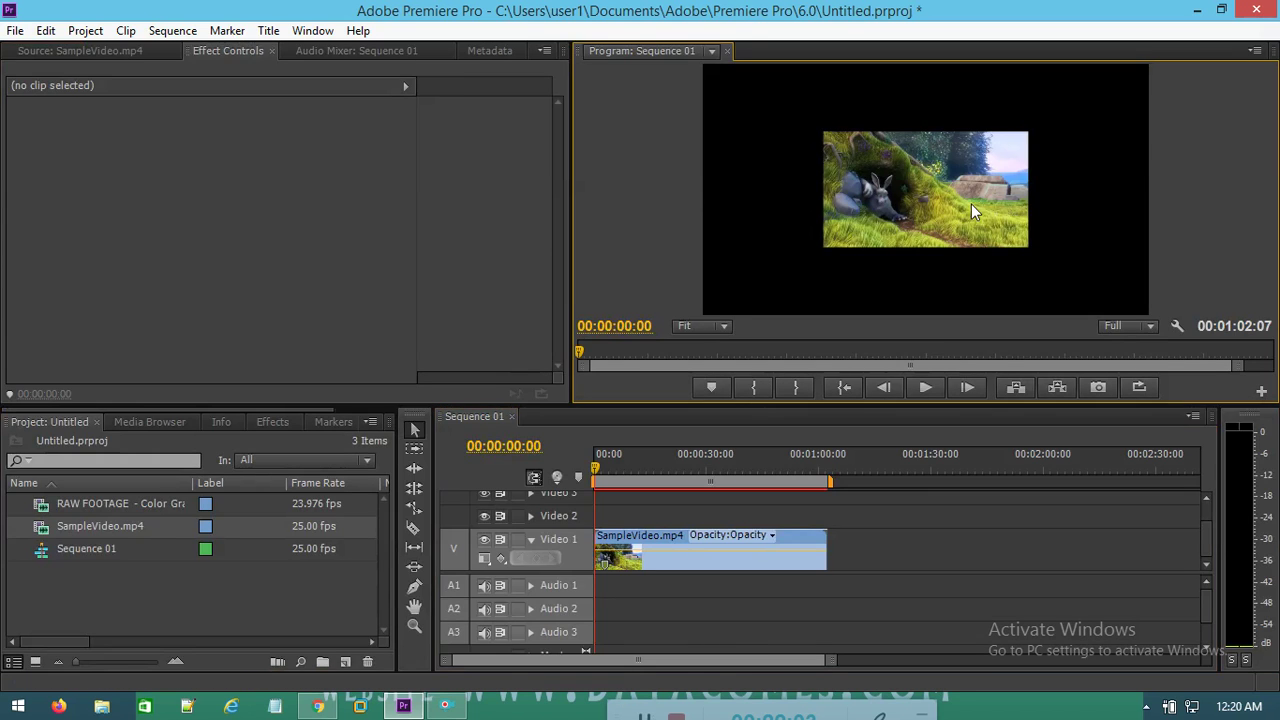
{"action": "key", "text": "grave"}
{"action": "left_click", "coordinate": [638, 654]}
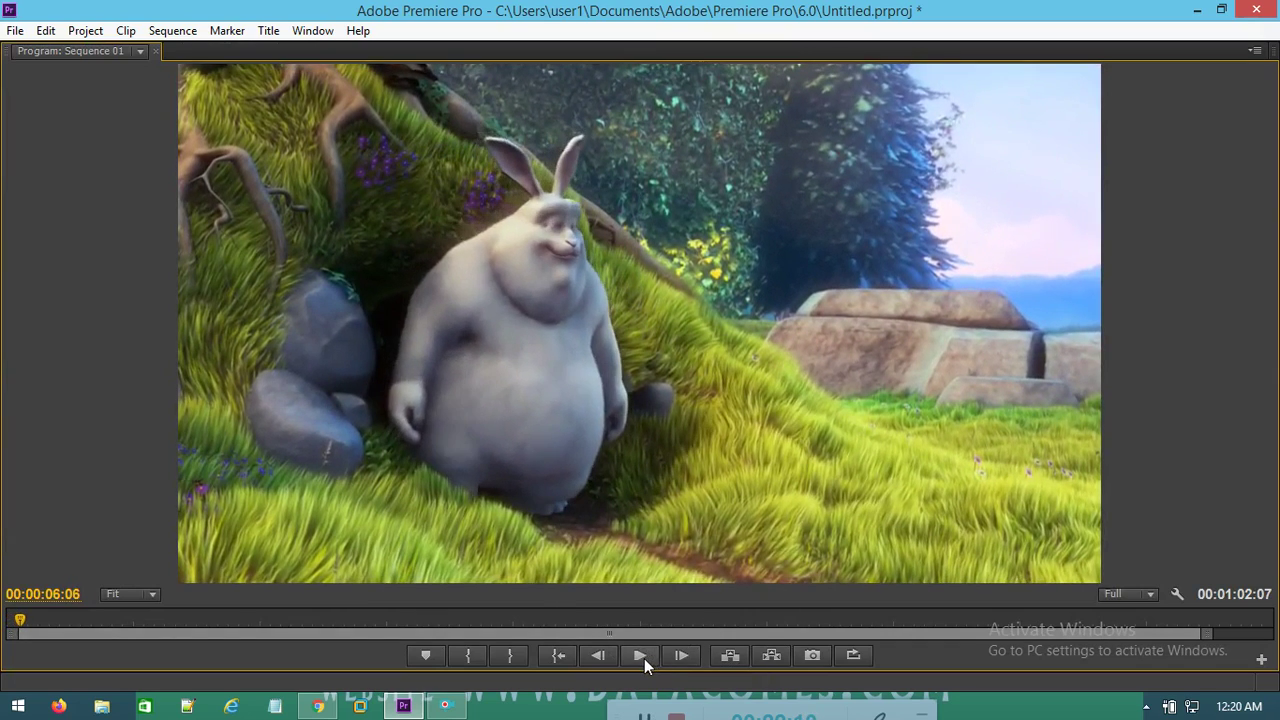
{"action": "left_click", "coordinate": [642, 656]}
{"action": "key", "text": "grave"}
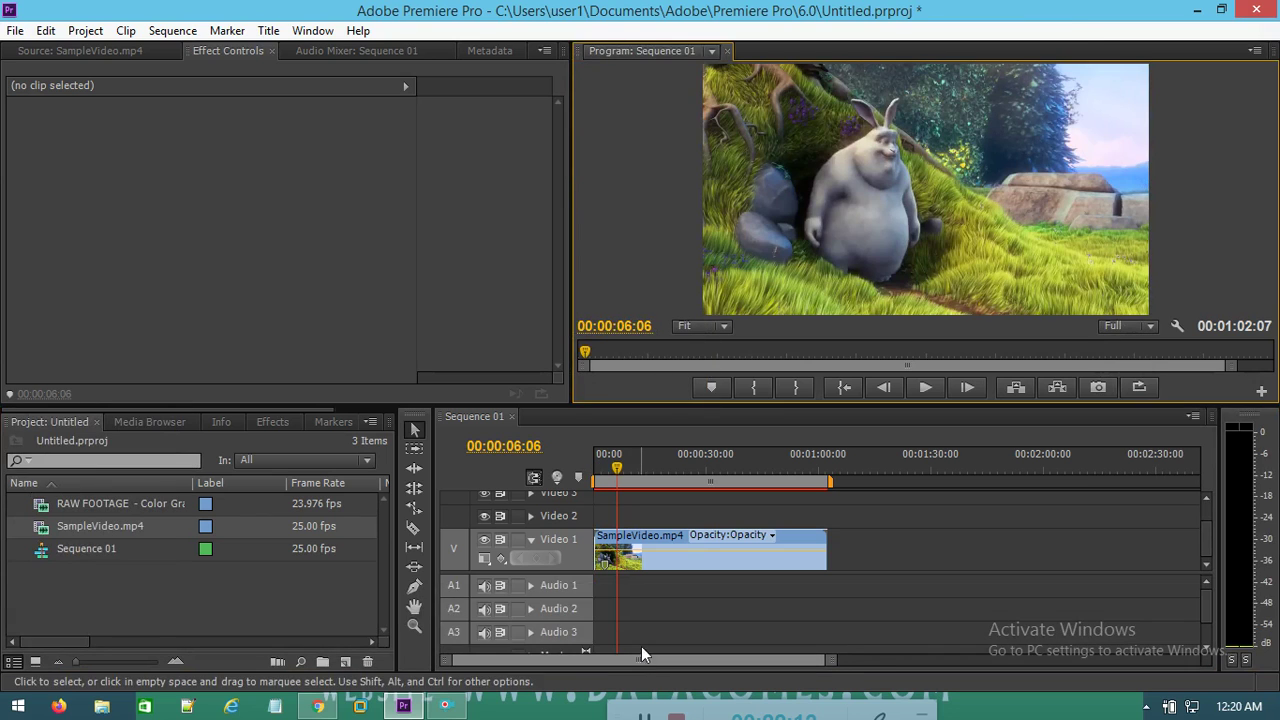
Step: Select SampleVideo.mp4 in the sequence and expand the Video Transitions category among the available effects
{"action": "left_click", "coordinate": [723, 546]}
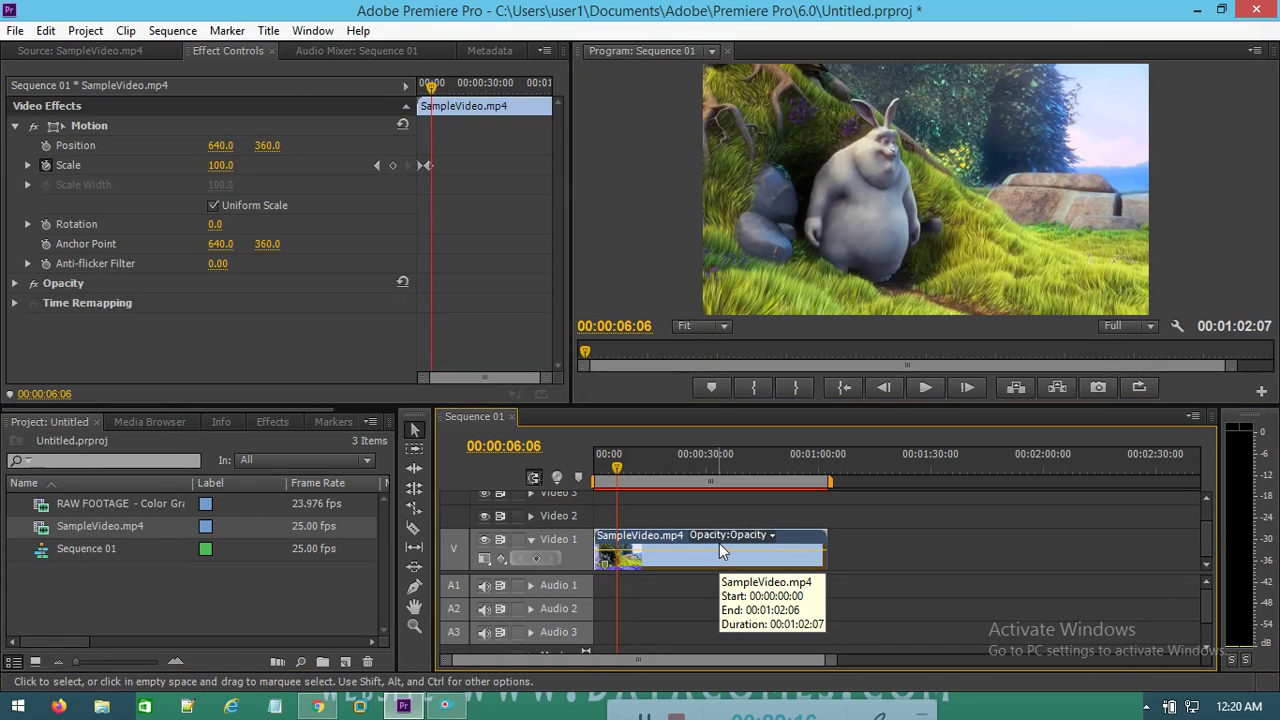
{"action": "left_click", "coordinate": [273, 421]}
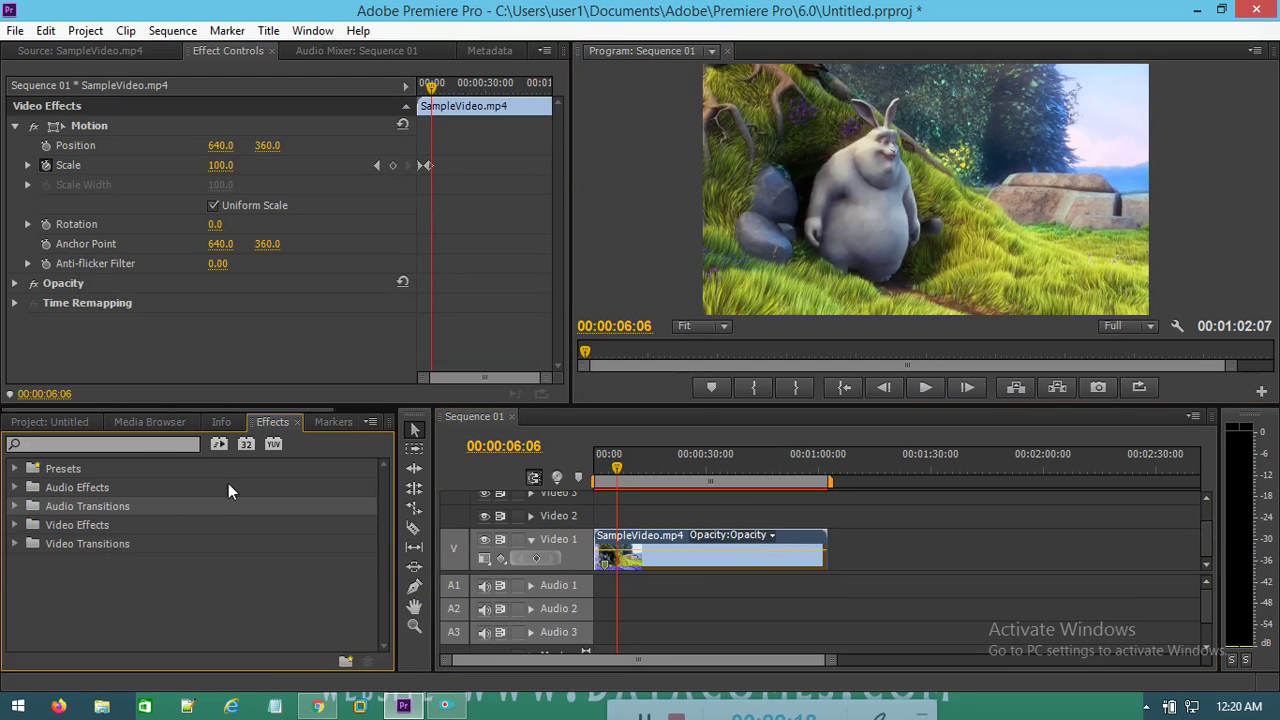
{"action": "left_click", "coordinate": [14, 544]}
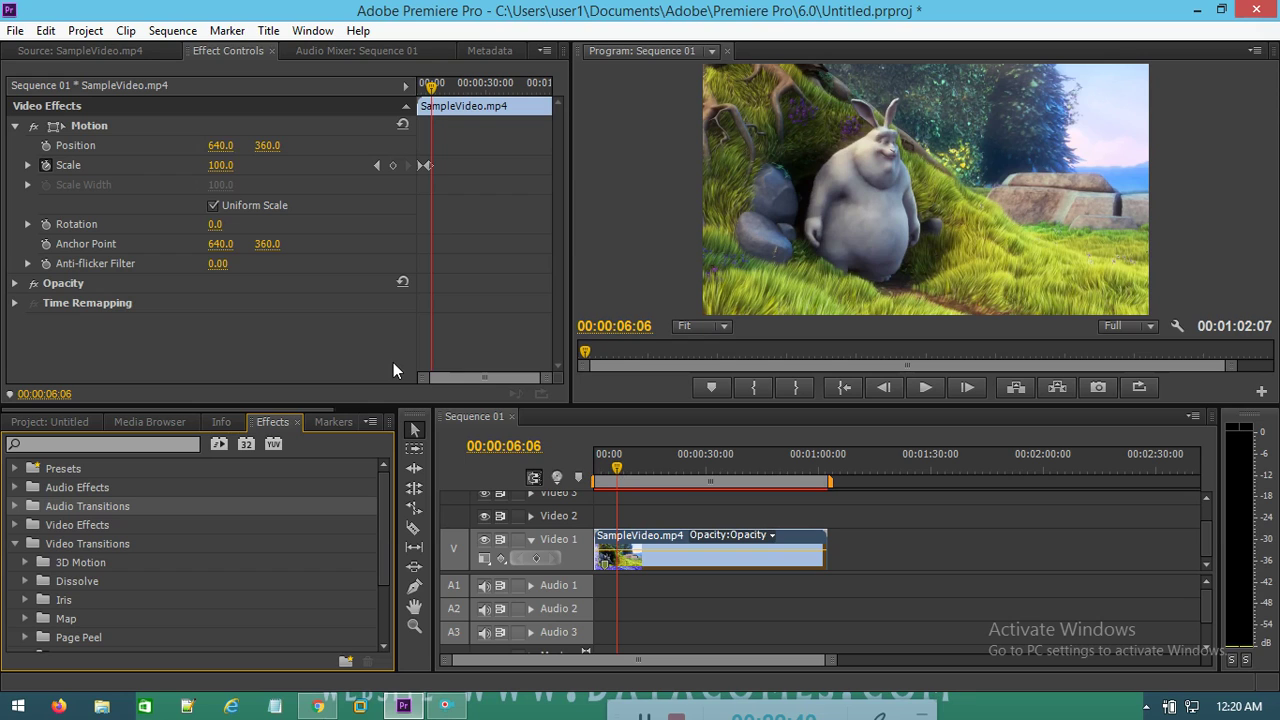
Step: Return the playhead to 00:00:00:00 and delete all of the clip's Scale keyframes
{"action": "left_click", "coordinate": [591, 464]}
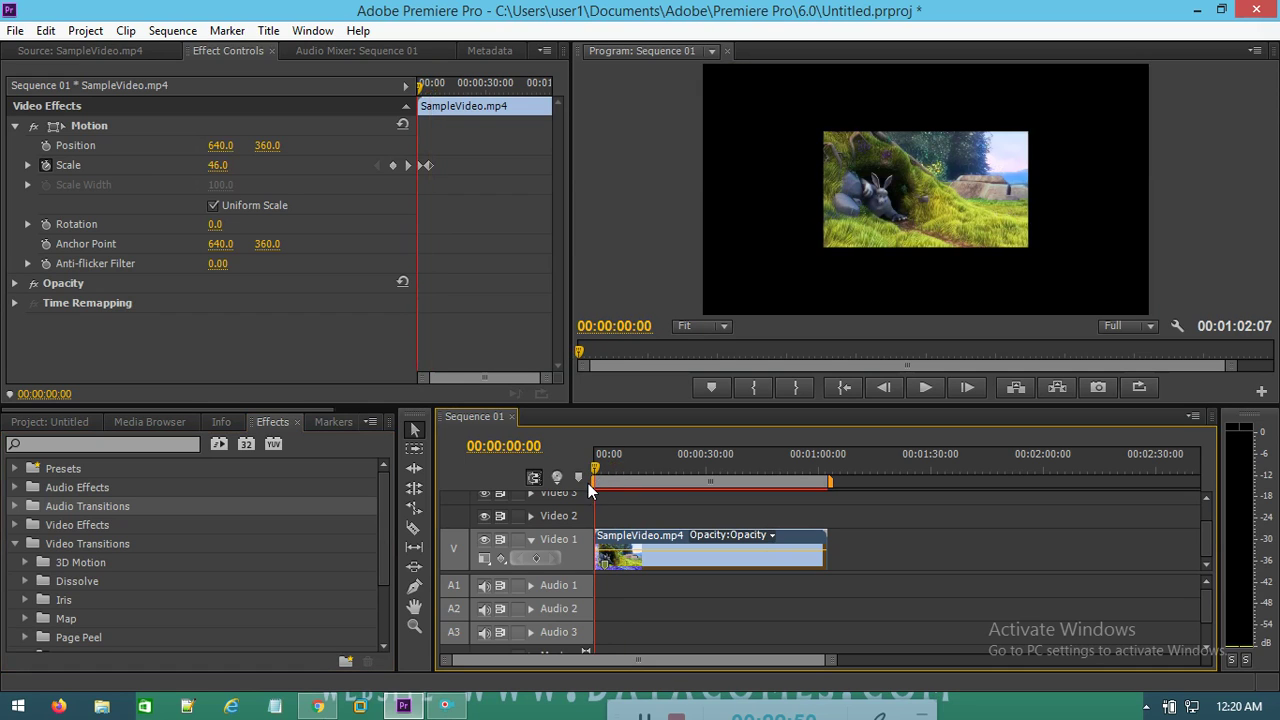
{"action": "left_click", "coordinate": [49, 166]}
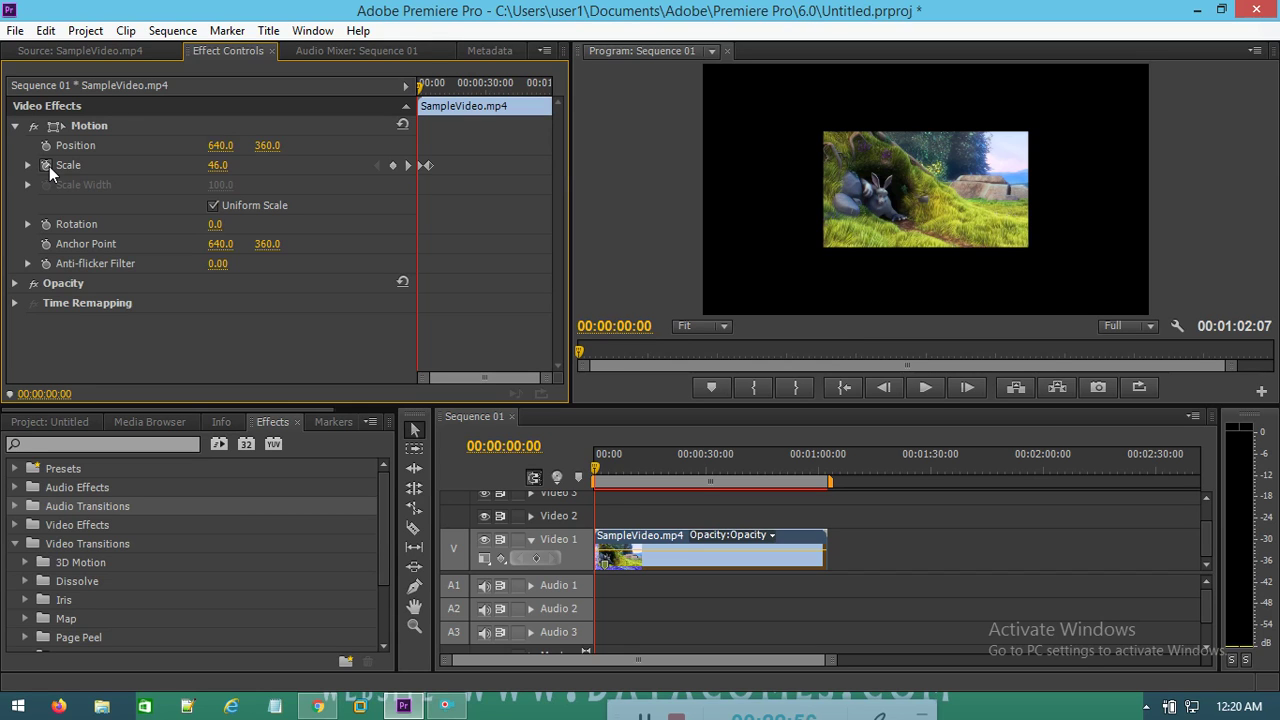
{"action": "left_click", "coordinate": [49, 166]}
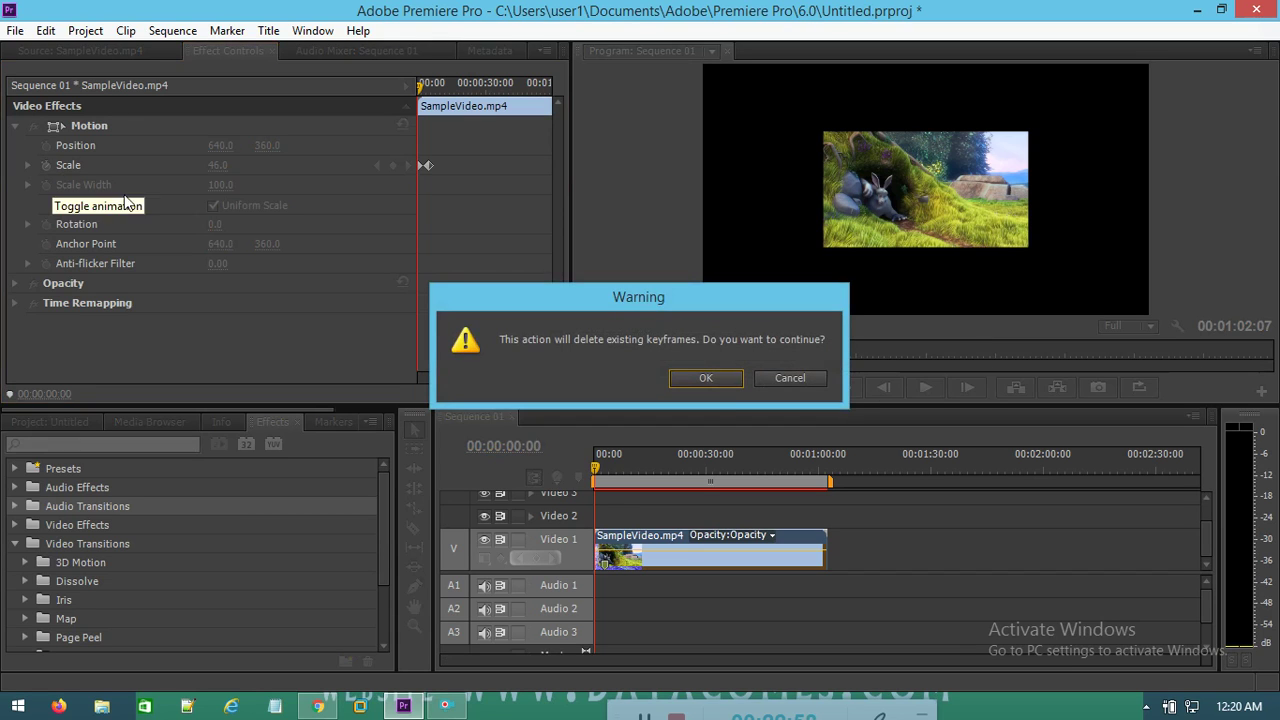
{"action": "left_click", "coordinate": [714, 380]}
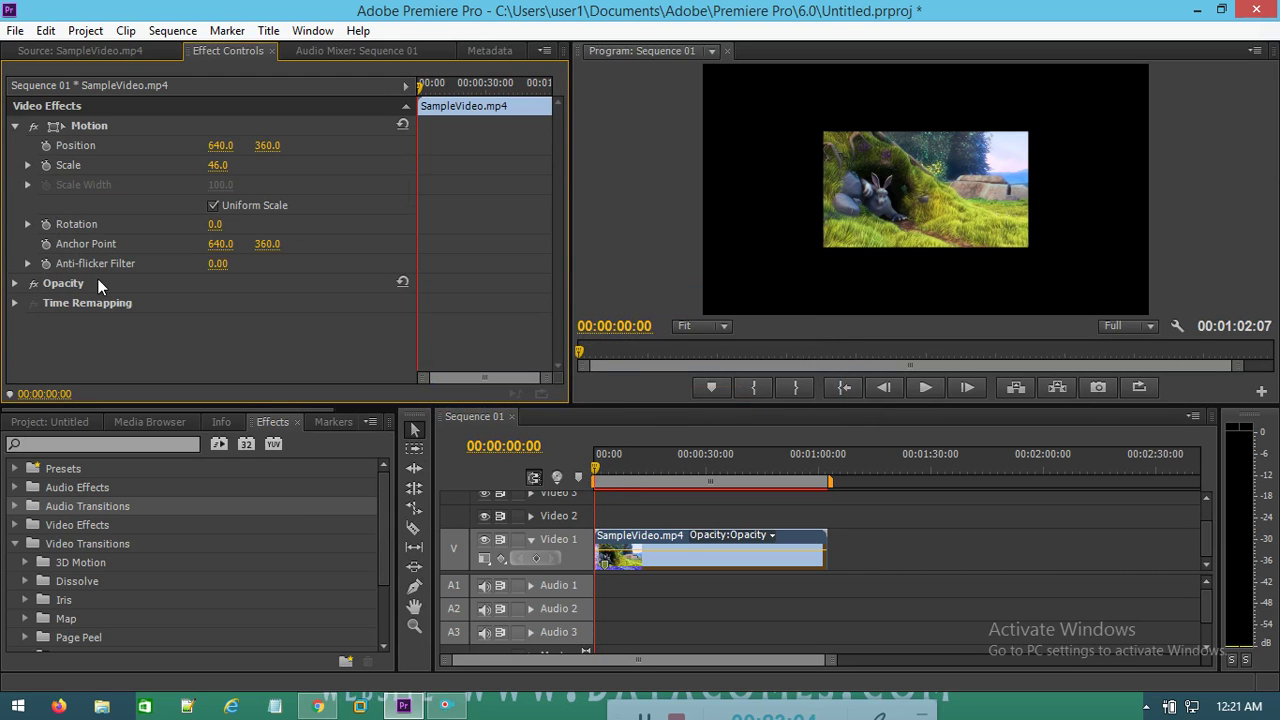
Step: Animate the clip's Rotation with keyframes from 90° at 00:00:00:00 to 0° at 00:00:03:06
{"action": "left_click", "coordinate": [47, 226]}
{"action": "left_click", "coordinate": [216, 225]}
{"action": "type", "text": "90"}
{"action": "key", "text": "Return"}
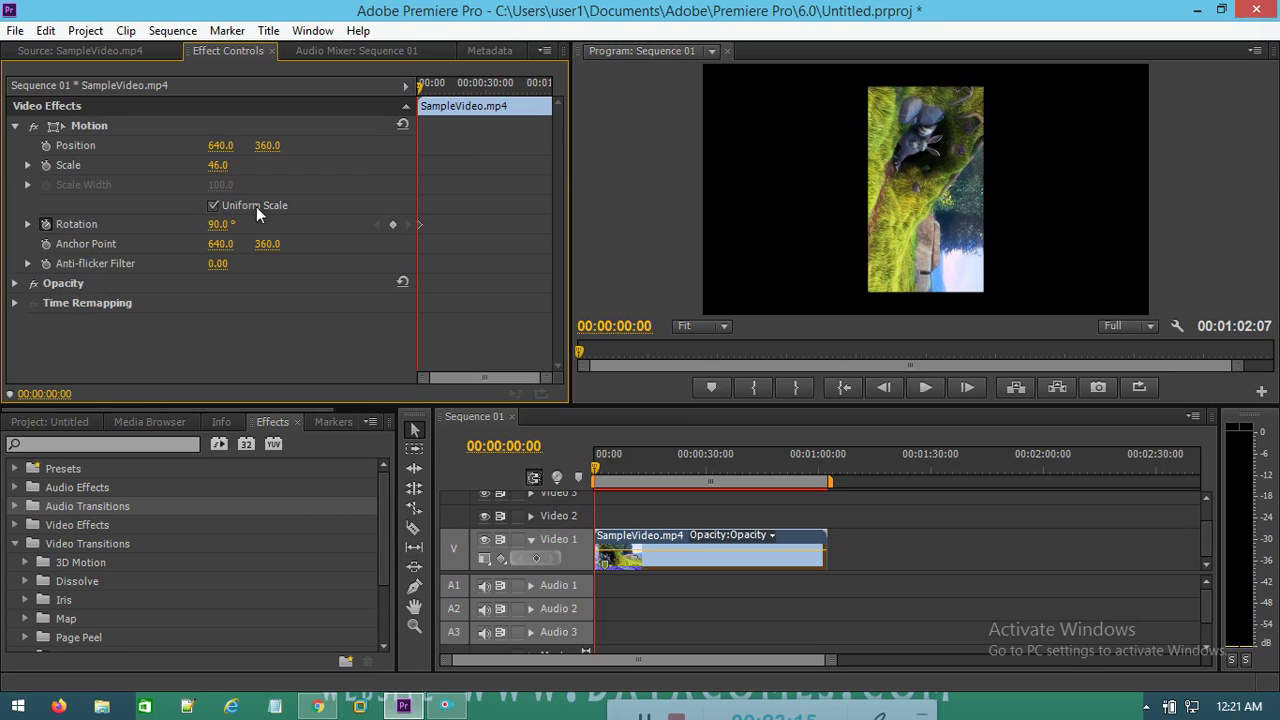
{"action": "left_click", "coordinate": [607, 468]}
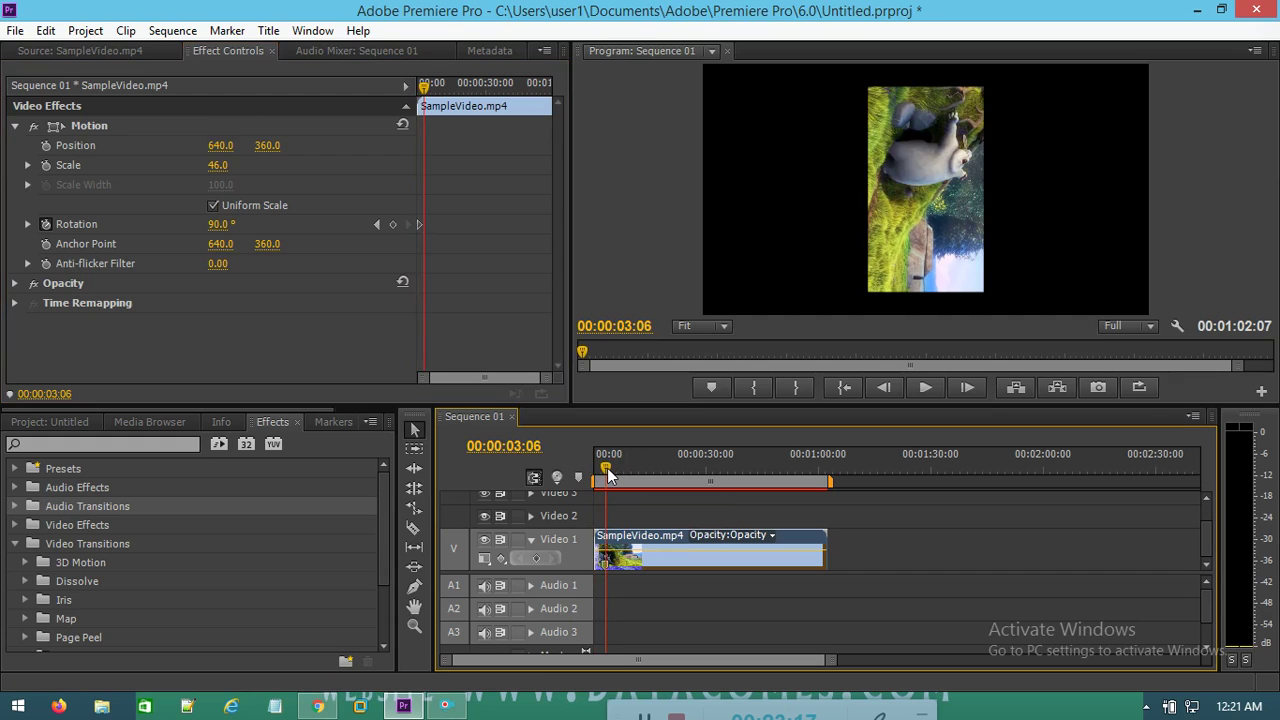
{"action": "left_click", "coordinate": [393, 226]}
{"action": "left_click", "coordinate": [224, 228]}
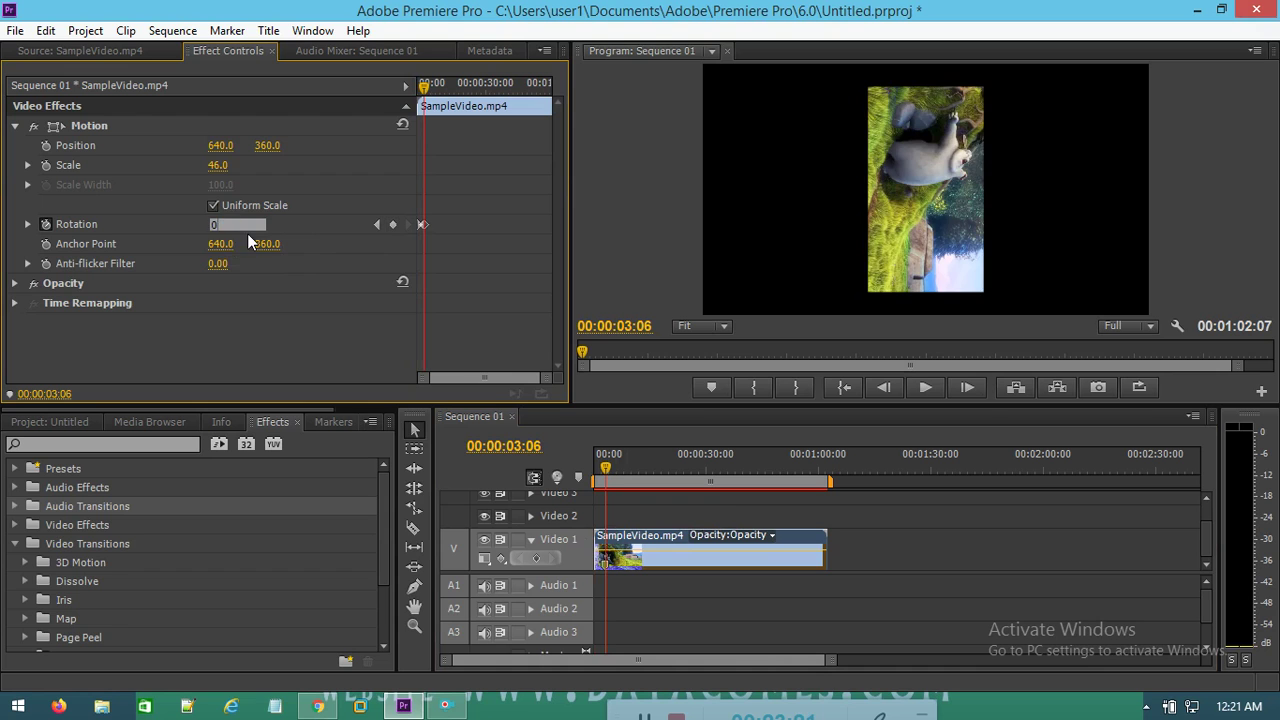
{"action": "key", "text": "Return"}
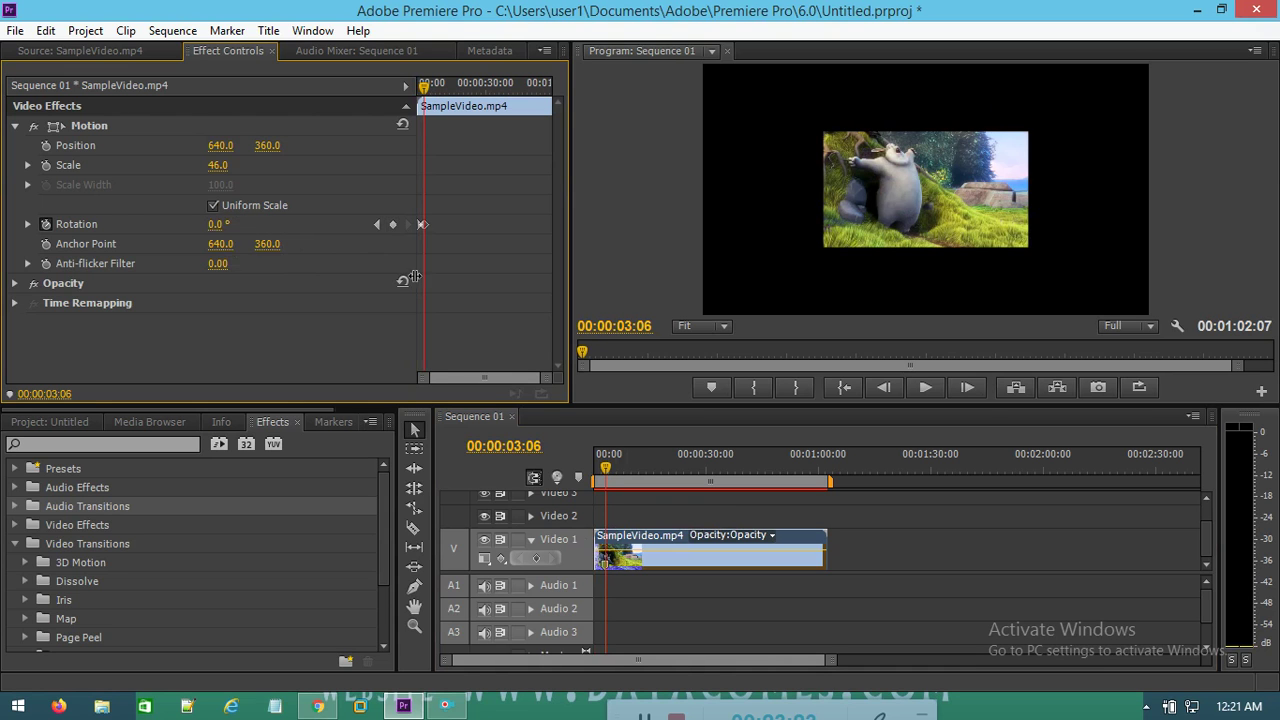
Step: Play the sequence from the start to preview the Rotation animation
{"action": "left_click_drag", "start_coordinate": [605, 470], "coordinate": [546, 491]}
{"action": "left_click", "coordinate": [926, 389]}
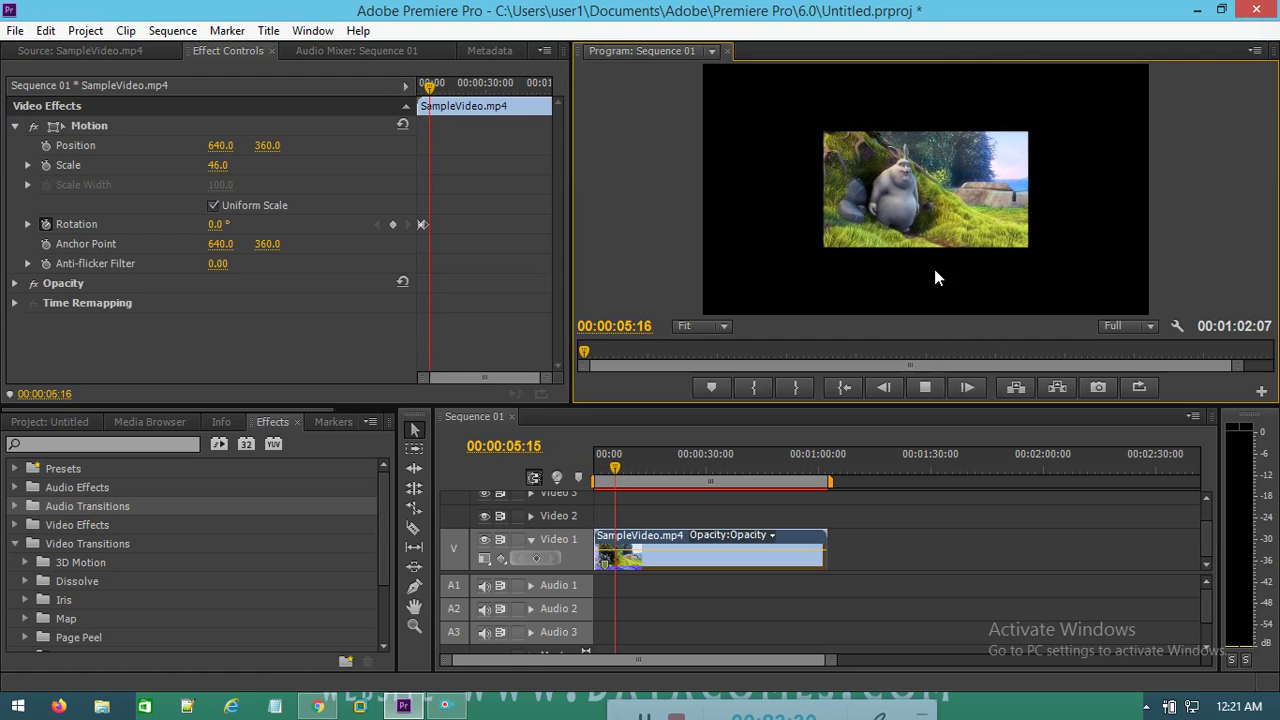
{"action": "left_click", "coordinate": [939, 392]}
Step: Set the clip's Scale to 100
{"action": "left_click", "coordinate": [224, 165]}
{"action": "type", "text": "100"}
{"action": "key", "text": "Return"}
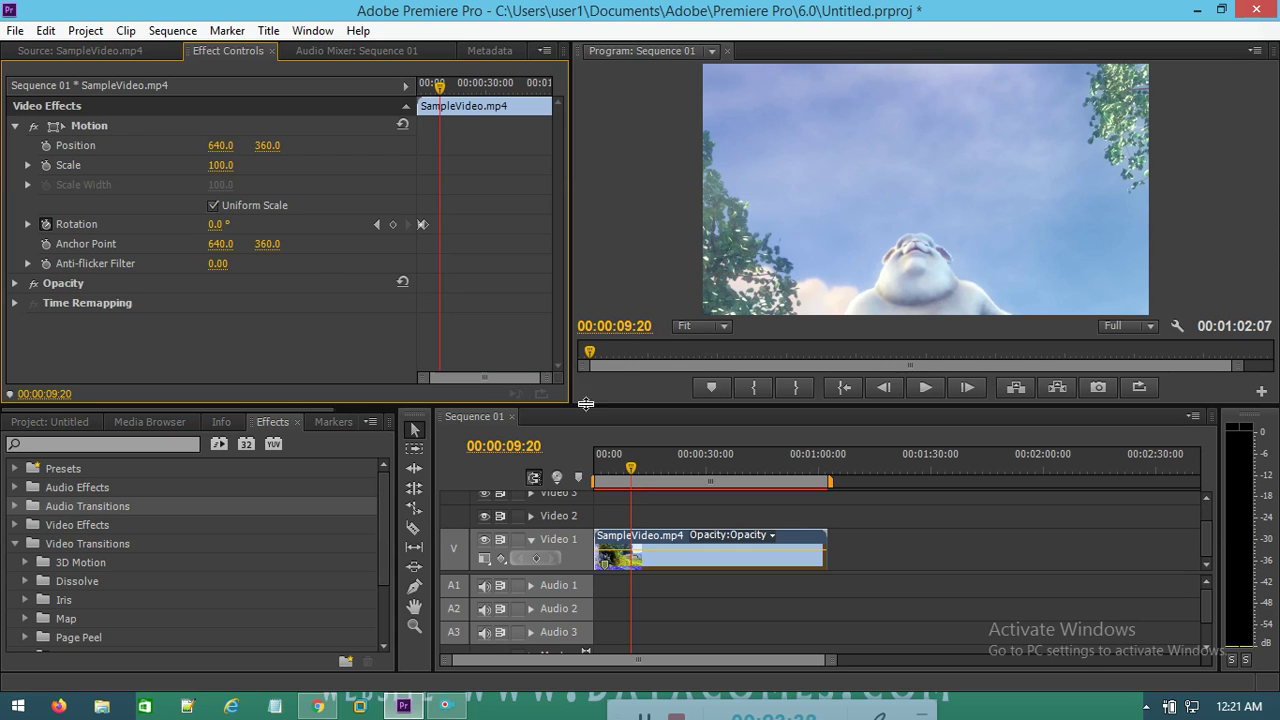
Step: Return the playhead to 00:00:00:00 and delete all of the clip's Rotation keyframes
{"action": "left_click_drag", "start_coordinate": [631, 466], "coordinate": [550, 462]}
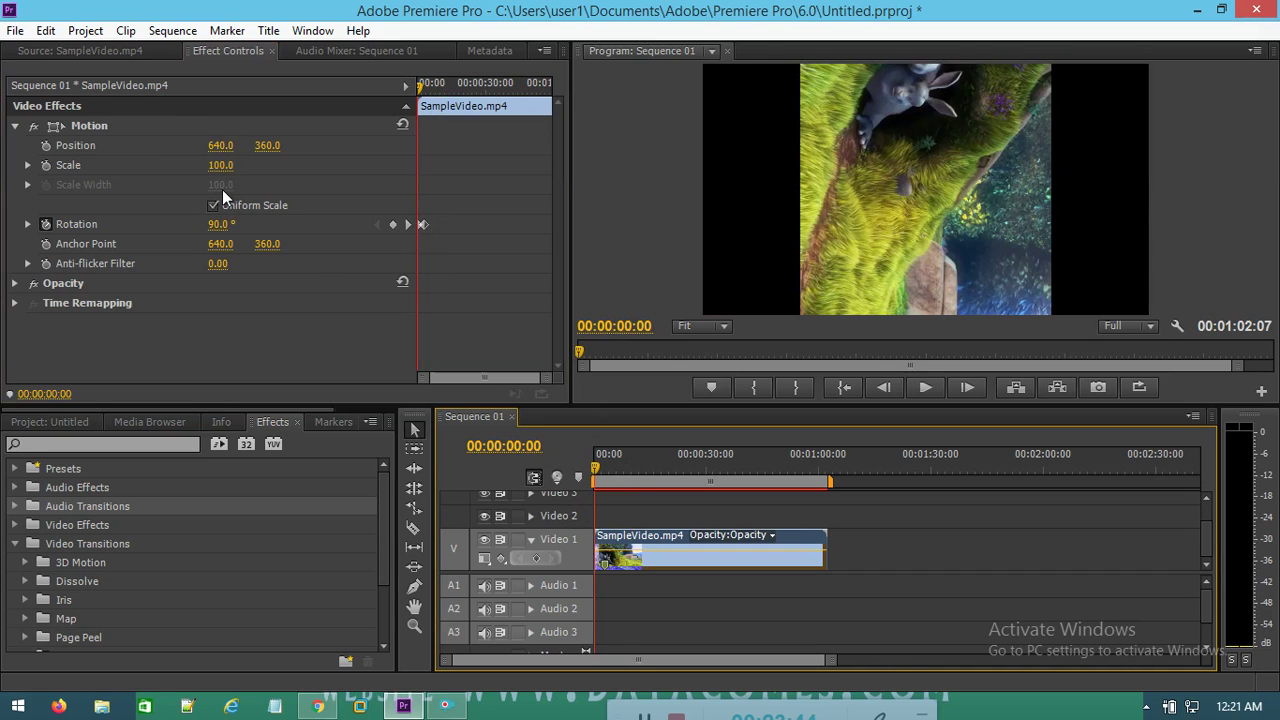
{"action": "left_click", "coordinate": [45, 225]}
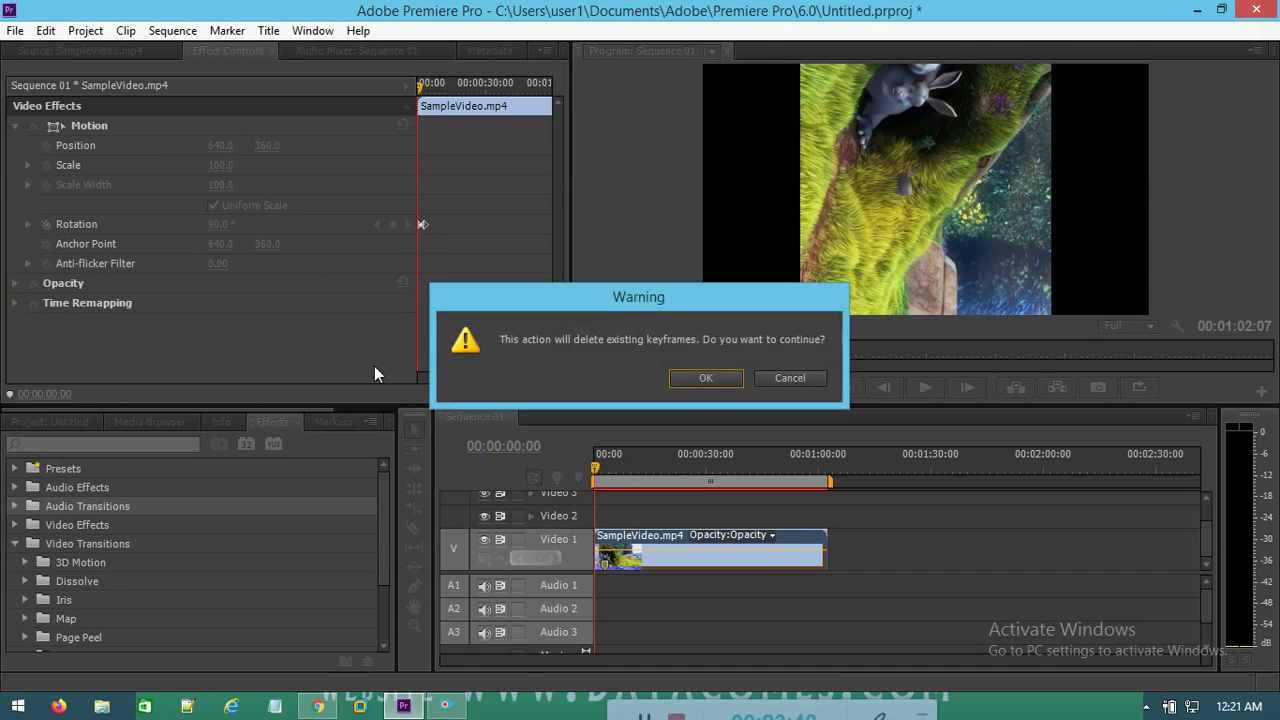
{"action": "left_click", "coordinate": [703, 381]}
Step: Expand the Opacity effect and keyframe the clip's Opacity from 0% at 00:00:00:00 to 100% at 00:00:06:00
{"action": "left_click", "coordinate": [15, 283]}
{"action": "left_click", "coordinate": [610, 487]}
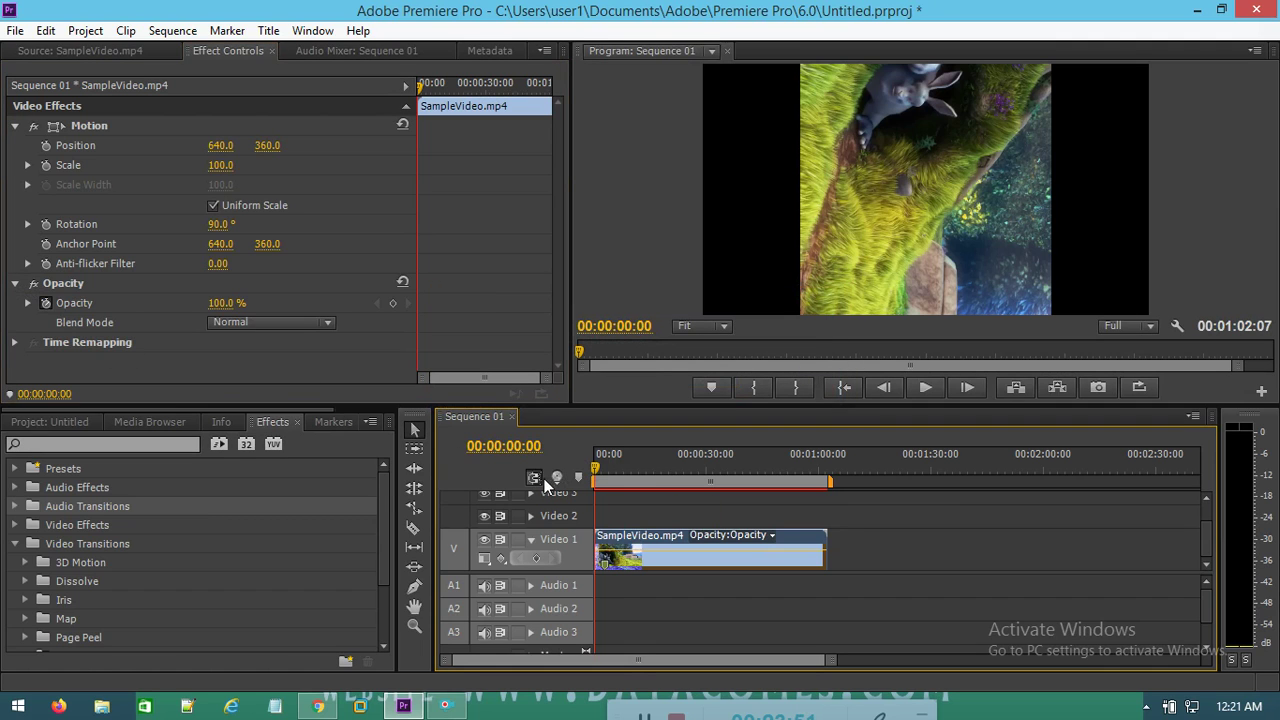
{"action": "left_click", "coordinate": [49, 307]}
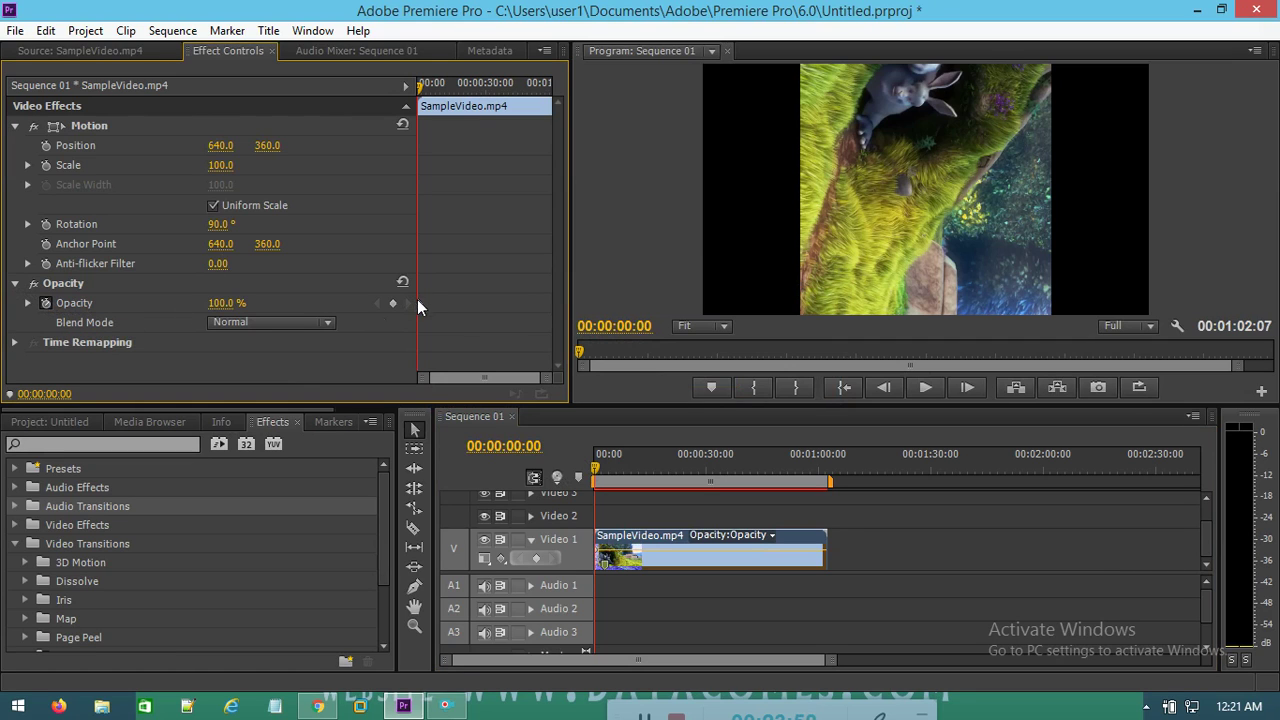
{"action": "left_click", "coordinate": [226, 303]}
{"action": "type", "text": "0"}
{"action": "key", "text": "Return"}
{"action": "left_click_drag", "start_coordinate": [601, 465], "coordinate": [621, 490]}
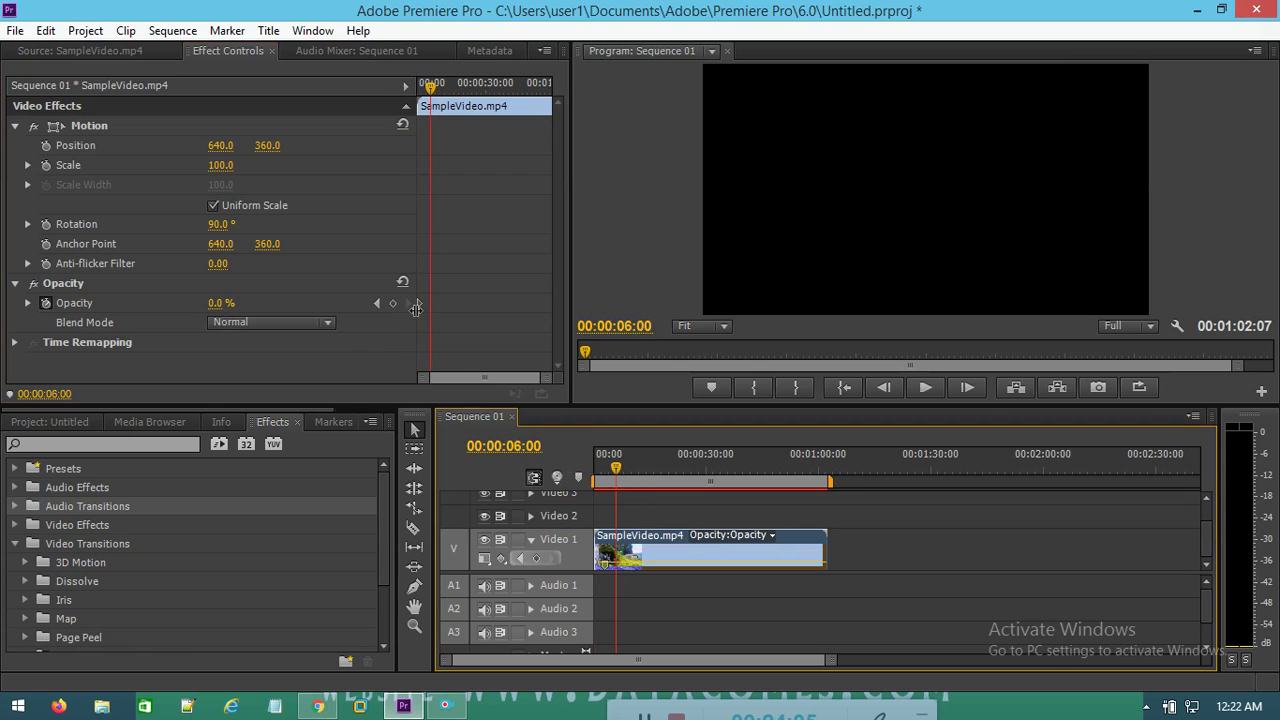
{"action": "left_click", "coordinate": [216, 303]}
{"action": "type", "text": "100"}
{"action": "key", "text": "Return"}
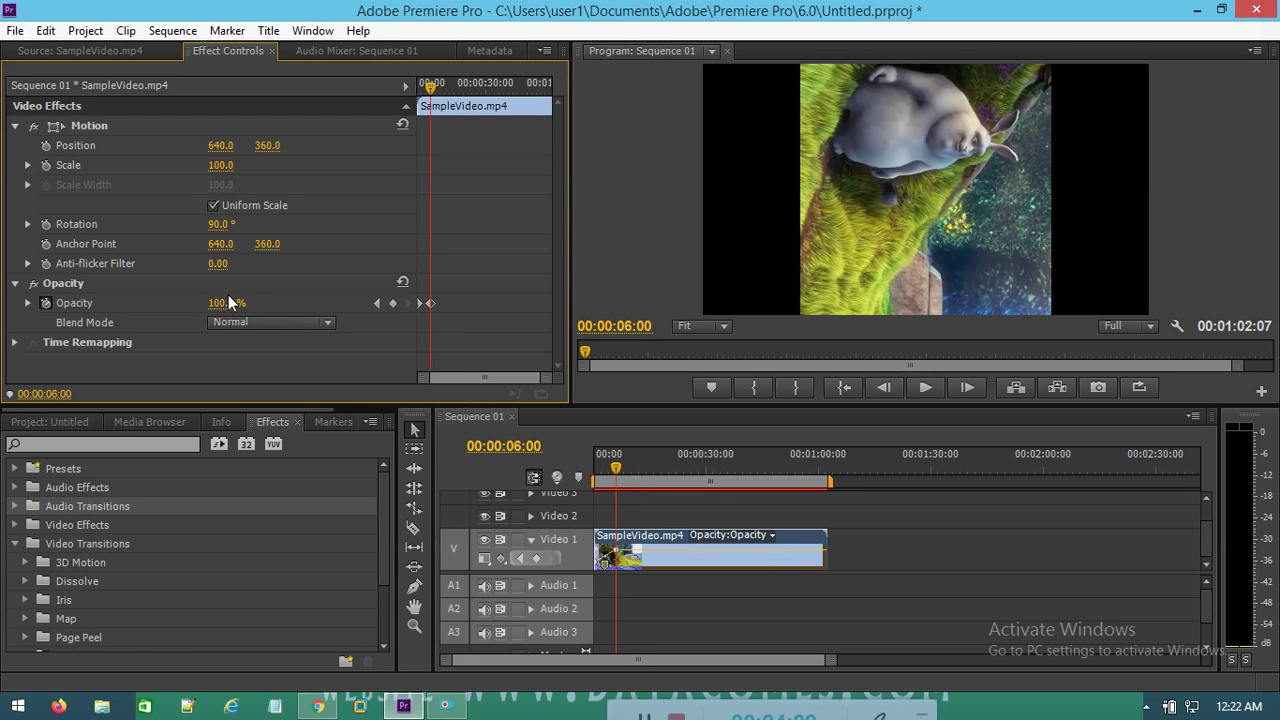
Step: Set the clip's Rotation to 0°
{"action": "left_click", "coordinate": [218, 224]}
{"action": "type", "text": "0"}
{"action": "key", "text": "Return"}
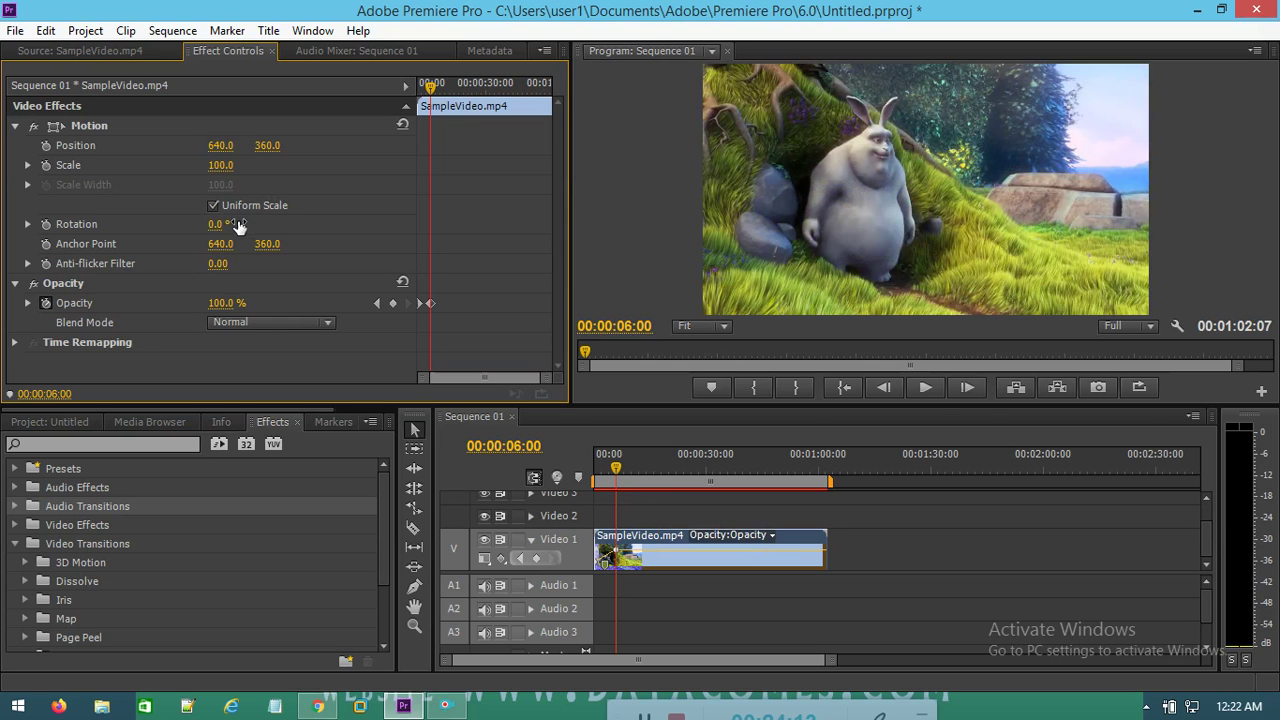
Step: Play the sequence from the start to preview the Opacity fade-in
{"action": "left_click_drag", "start_coordinate": [615, 476], "coordinate": [596, 468]}
{"action": "left_click", "coordinate": [925, 389]}
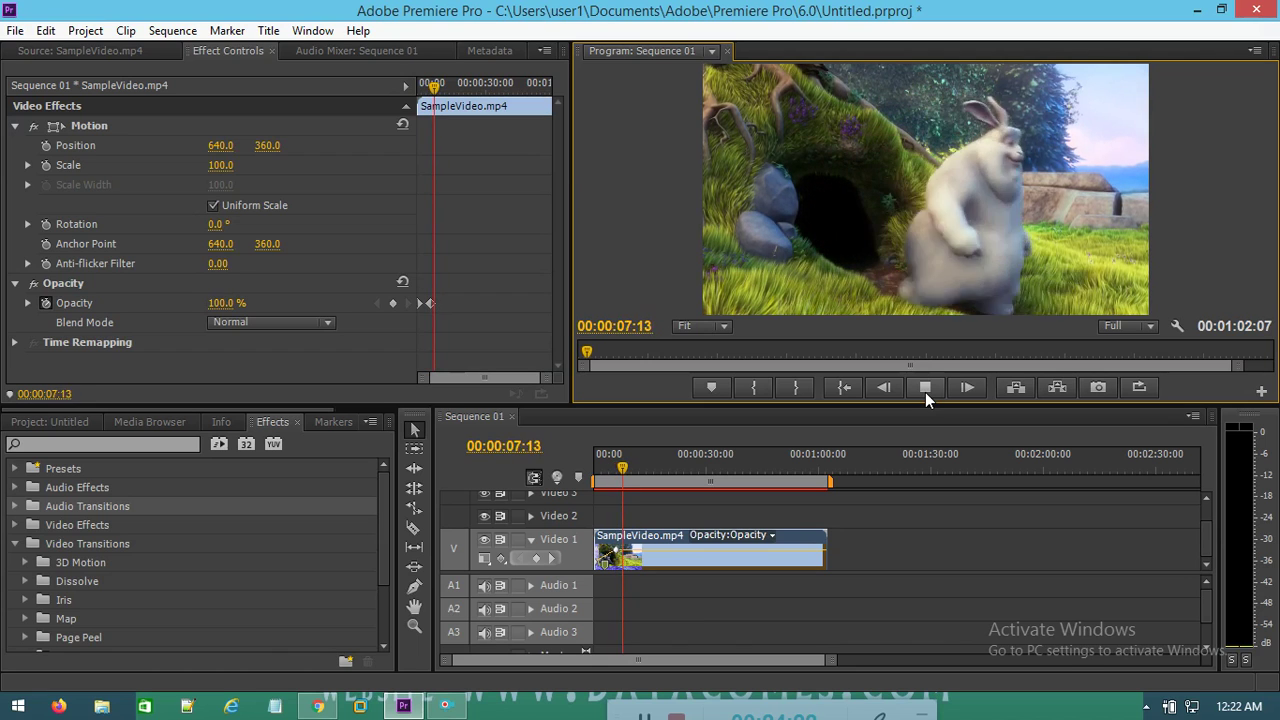
{"action": "left_click", "coordinate": [925, 392]}
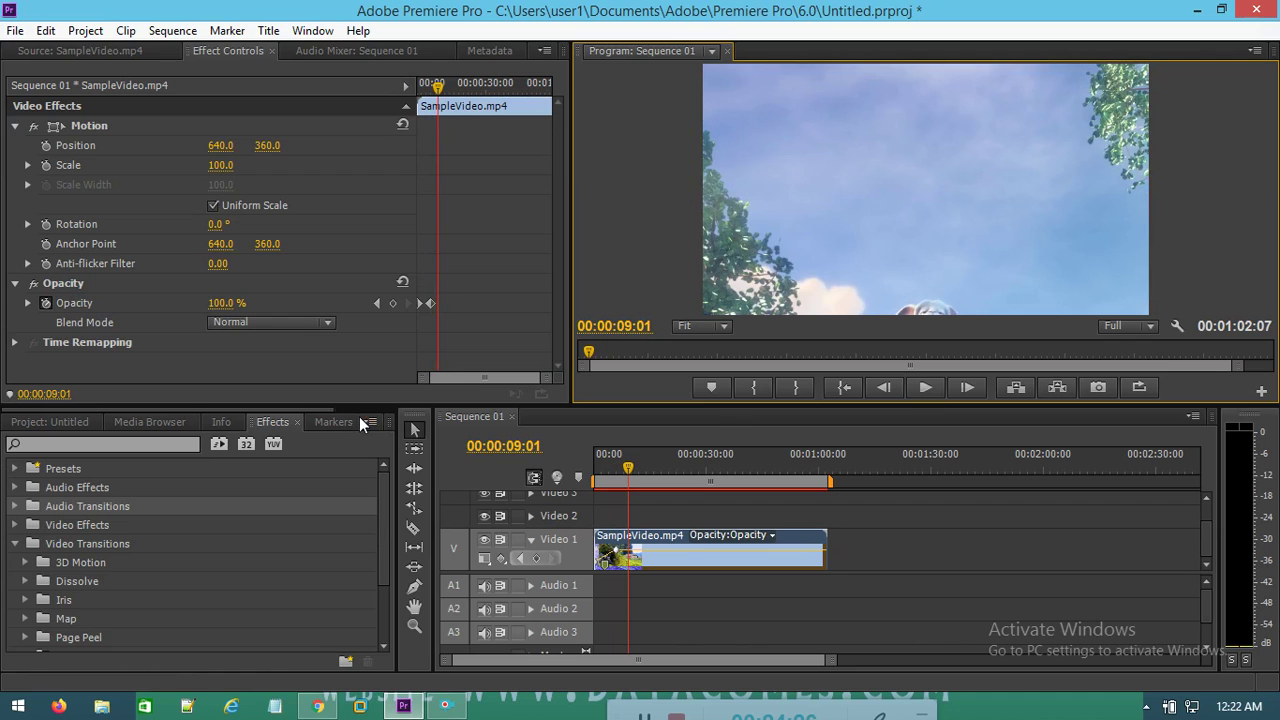
Step: Delete all of the clip's Opacity keyframes and return the playhead to 00:00:00:00
{"action": "left_click", "coordinate": [46, 303]}
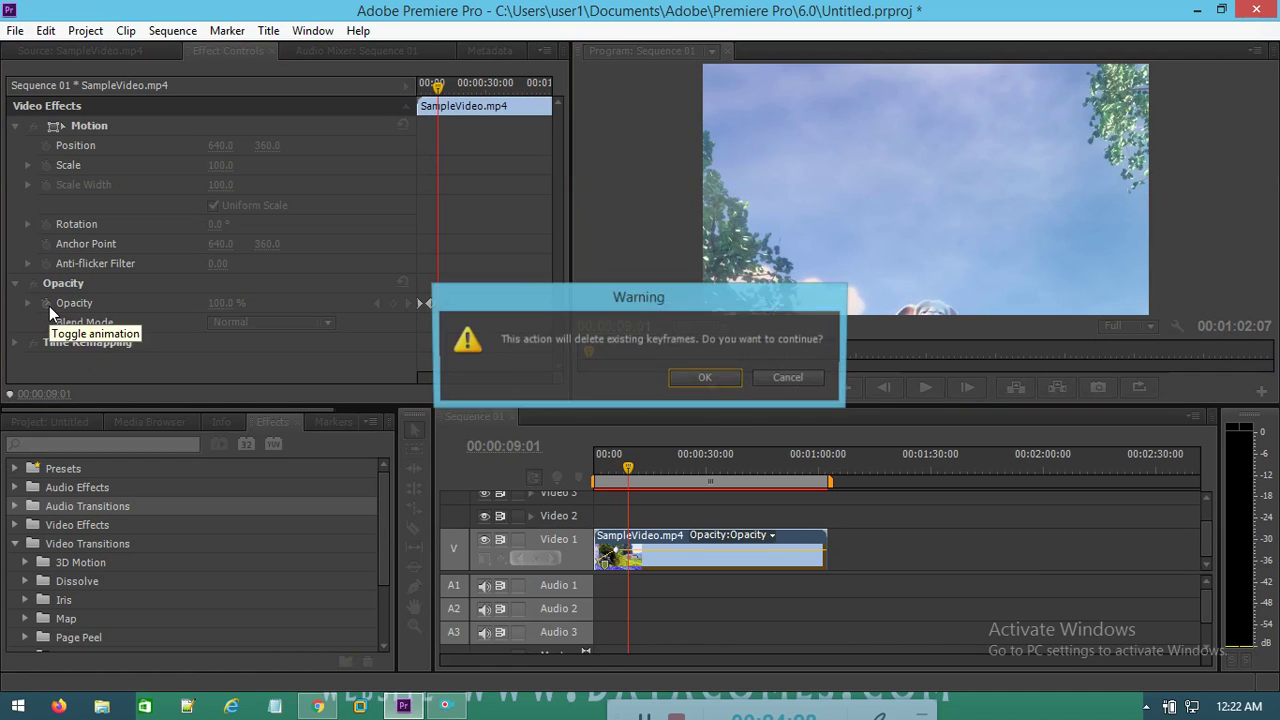
{"action": "left_click", "coordinate": [712, 380]}
{"action": "left_click_drag", "start_coordinate": [633, 477], "coordinate": [596, 469]}
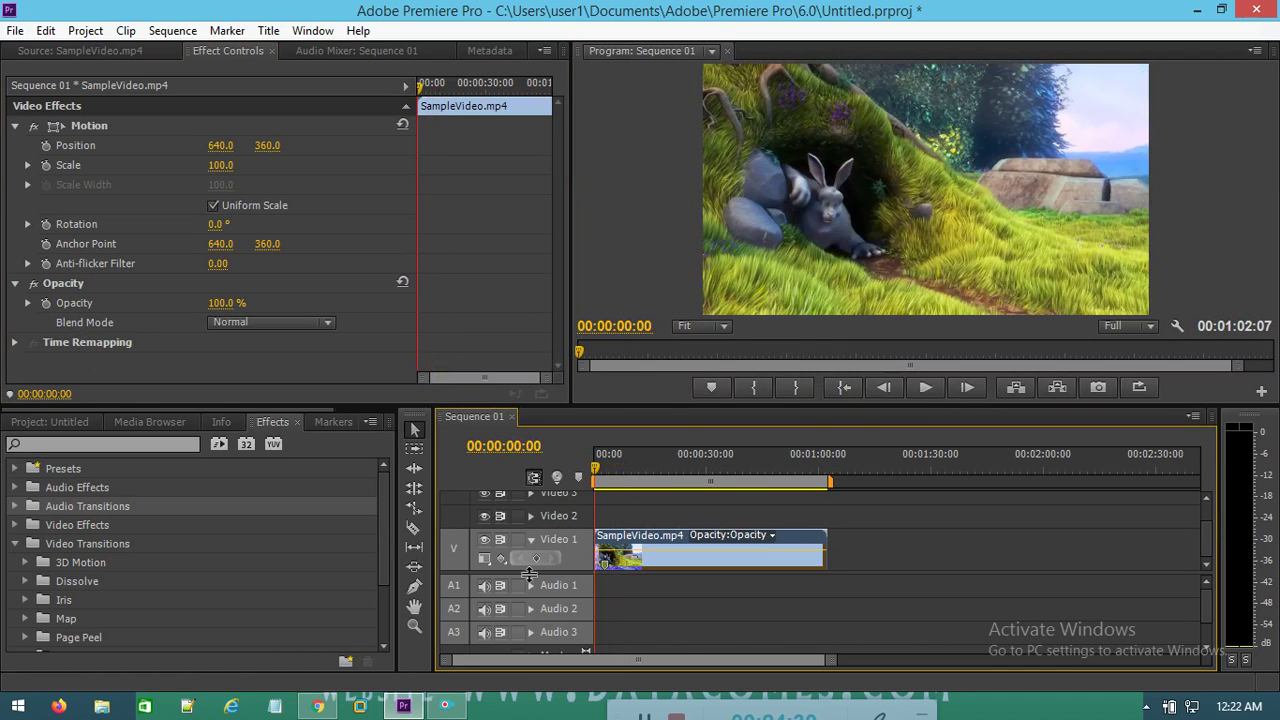
Step: Enable Position and Scale keyframing at 00:00:00:00, setting the clip's horizontal Position to 1659 and Scale to 50
{"action": "left_click", "coordinate": [45, 146]}
{"action": "left_click", "coordinate": [45, 165]}
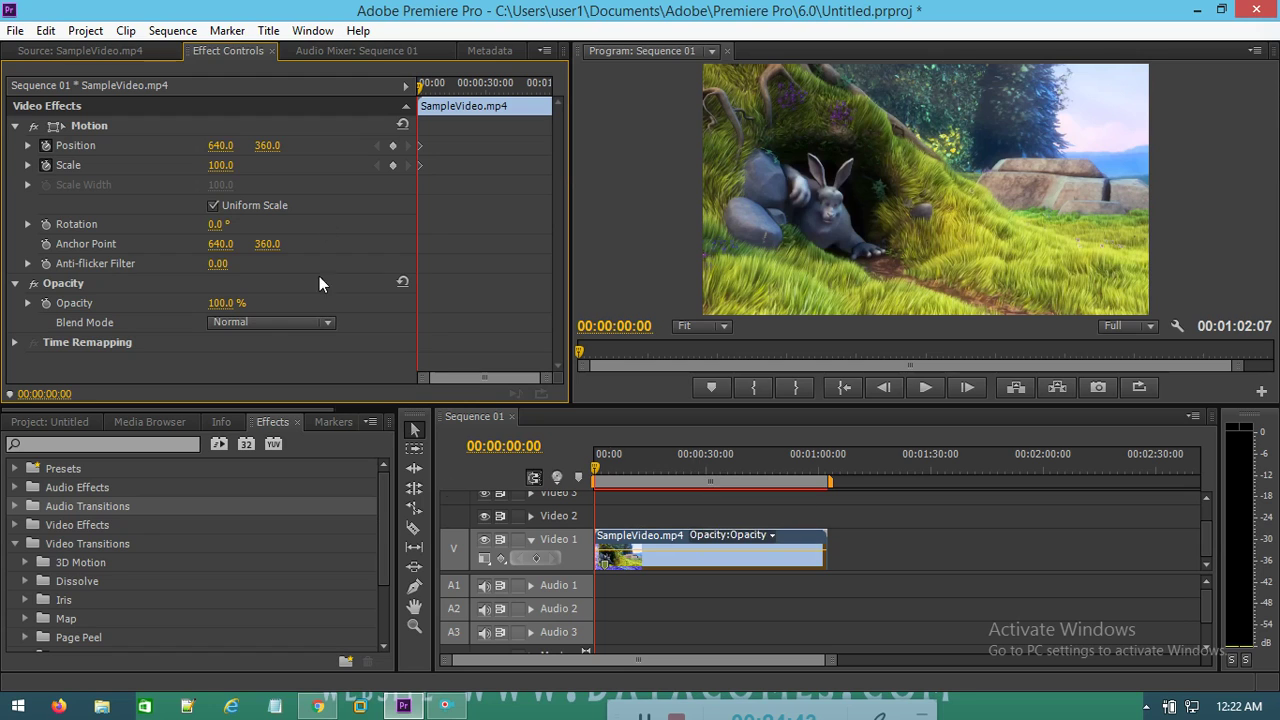
{"action": "left_click_drag", "start_coordinate": [222, 147], "coordinate": [1241, 147]}
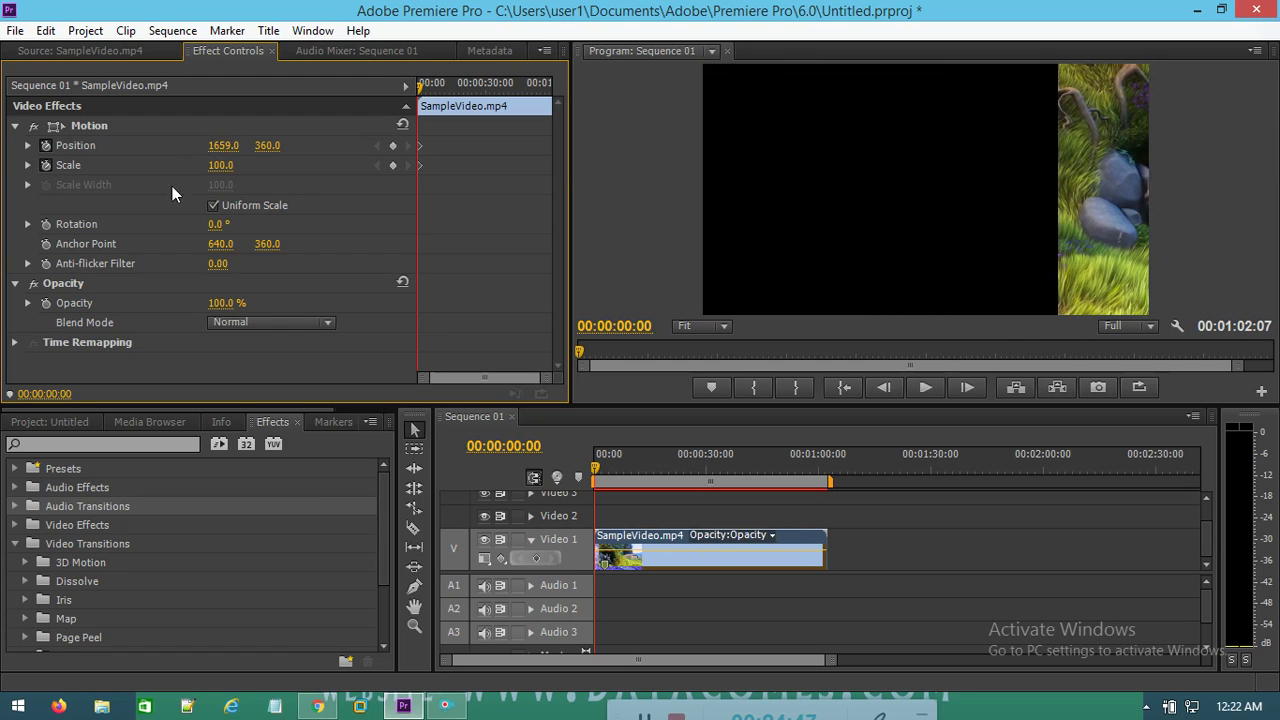
{"action": "left_click", "coordinate": [221, 166]}
{"action": "type", "text": "50"}
{"action": "key", "text": "Return"}
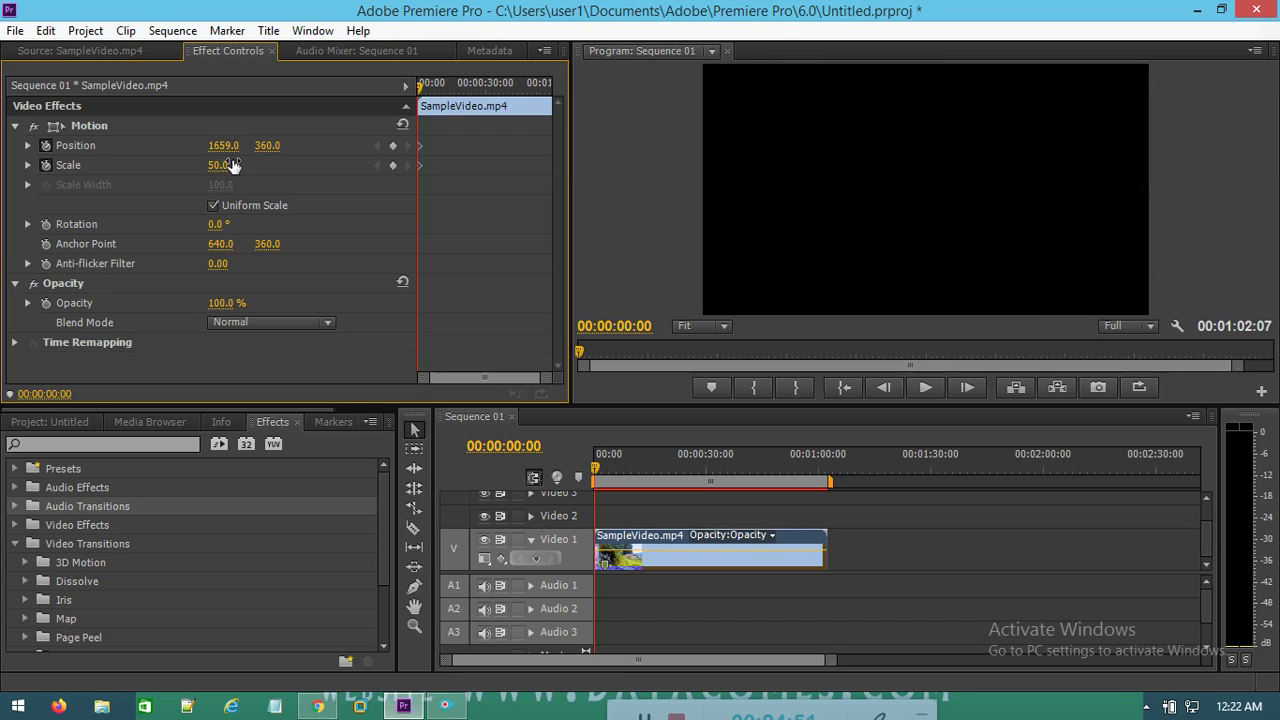
Step: Add keyframes at 00:00:06:19 with the clip's horizontal Position at 640 and Scale at 100
{"action": "left_click_drag", "start_coordinate": [597, 465], "coordinate": [622, 487]}
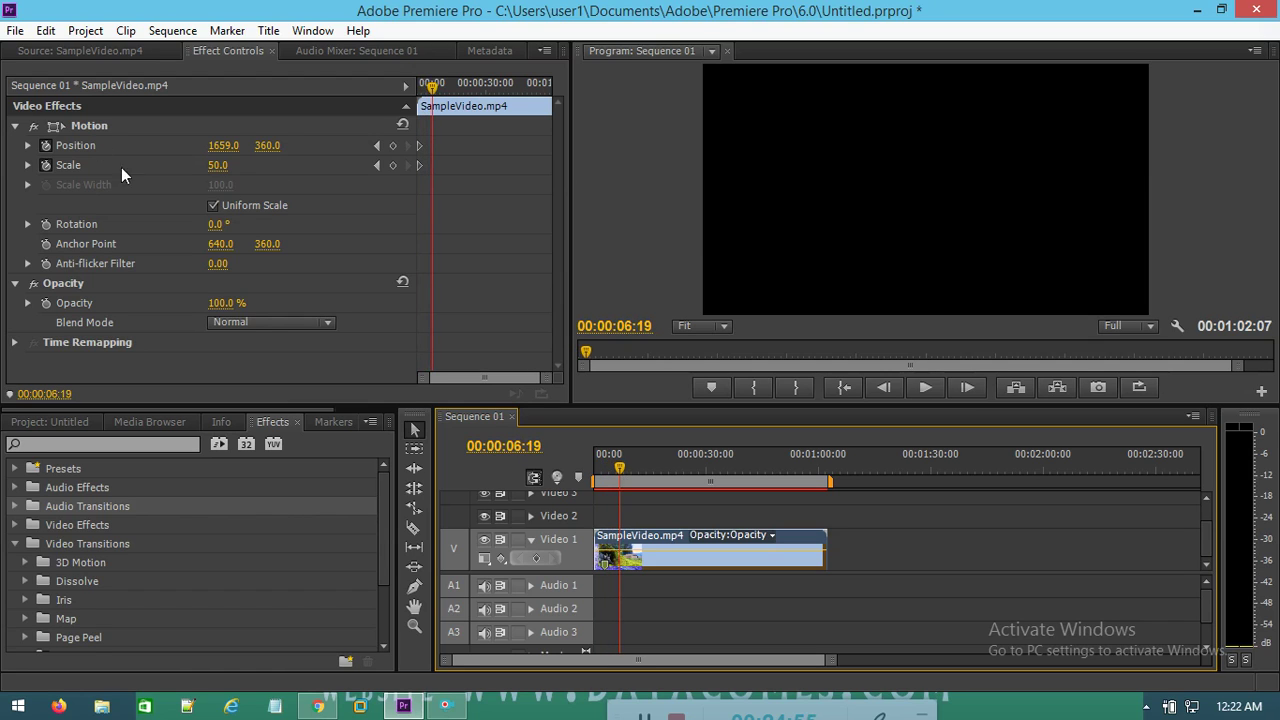
{"action": "left_click", "coordinate": [222, 146]}
{"action": "type", "text": "640"}
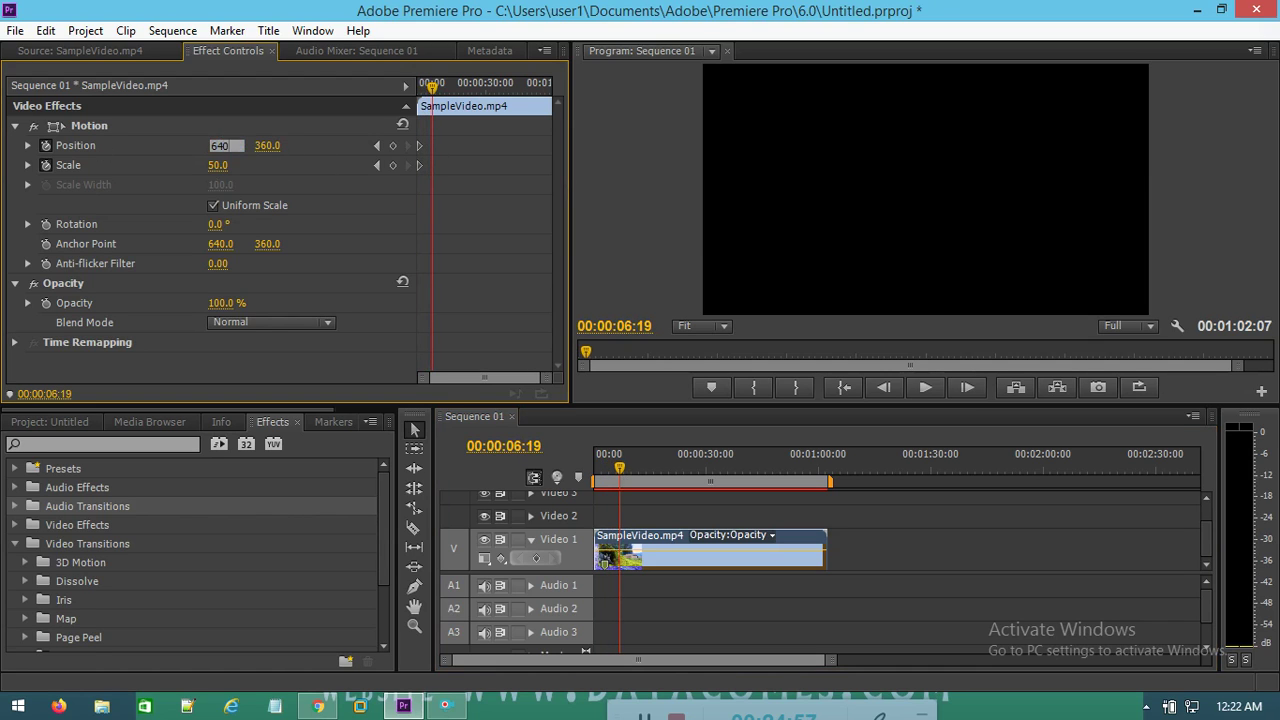
{"action": "key", "text": "Return"}
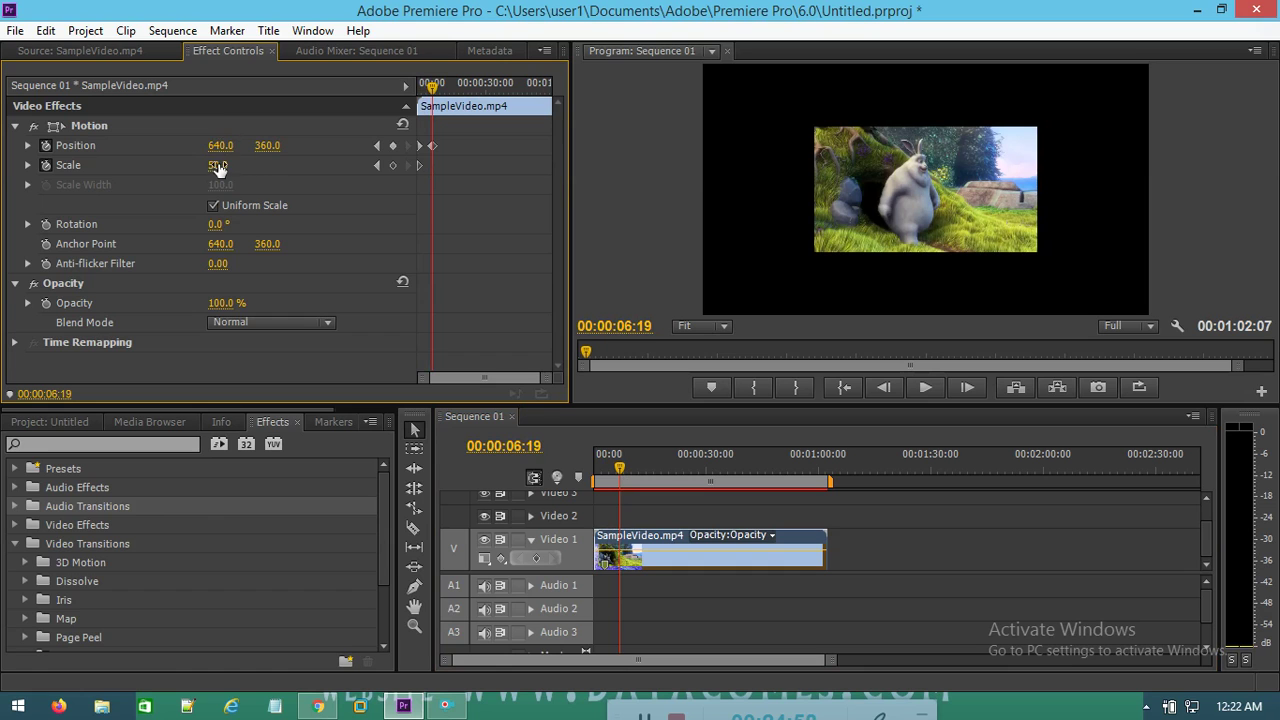
{"action": "left_click", "coordinate": [218, 165]}
{"action": "type", "text": "100"}
{"action": "key", "text": "Return"}
Step: Play the sequence from 00:00:00:00 to preview the combined Position and Scale animation, stopping after the last keyframes
{"action": "left_click_drag", "start_coordinate": [620, 468], "coordinate": [515, 469]}
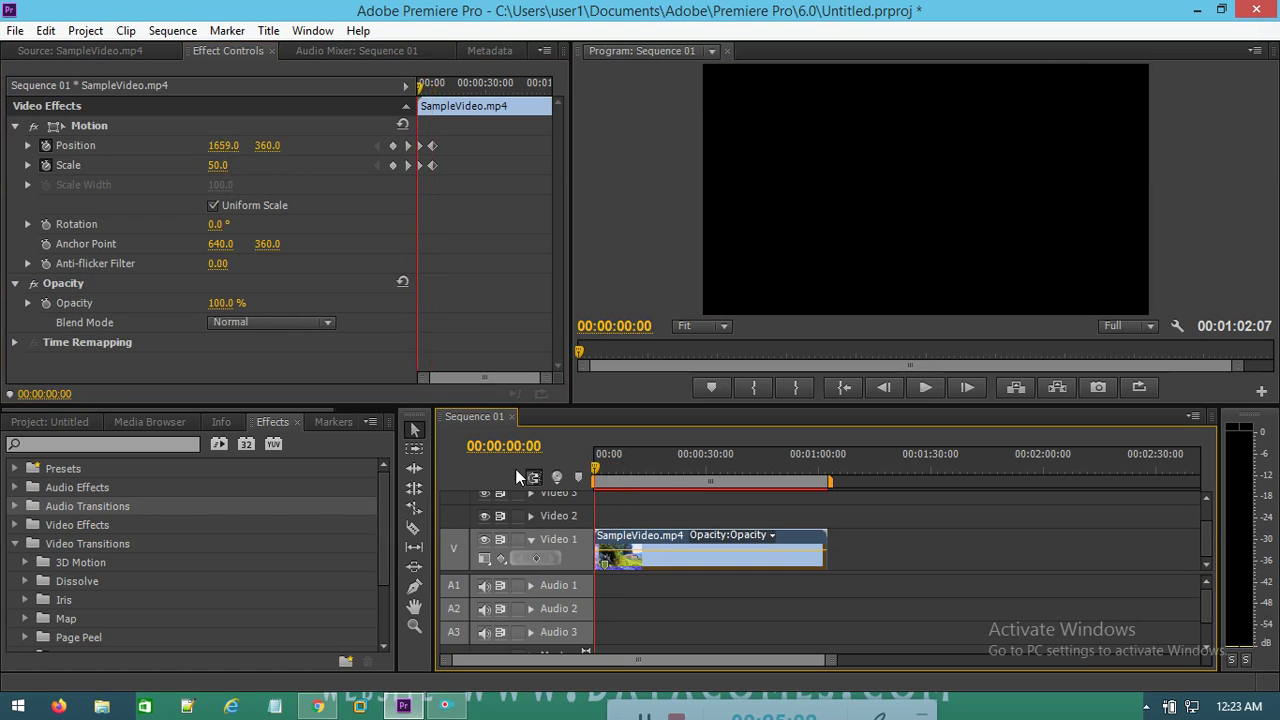
{"action": "left_click", "coordinate": [917, 385]}
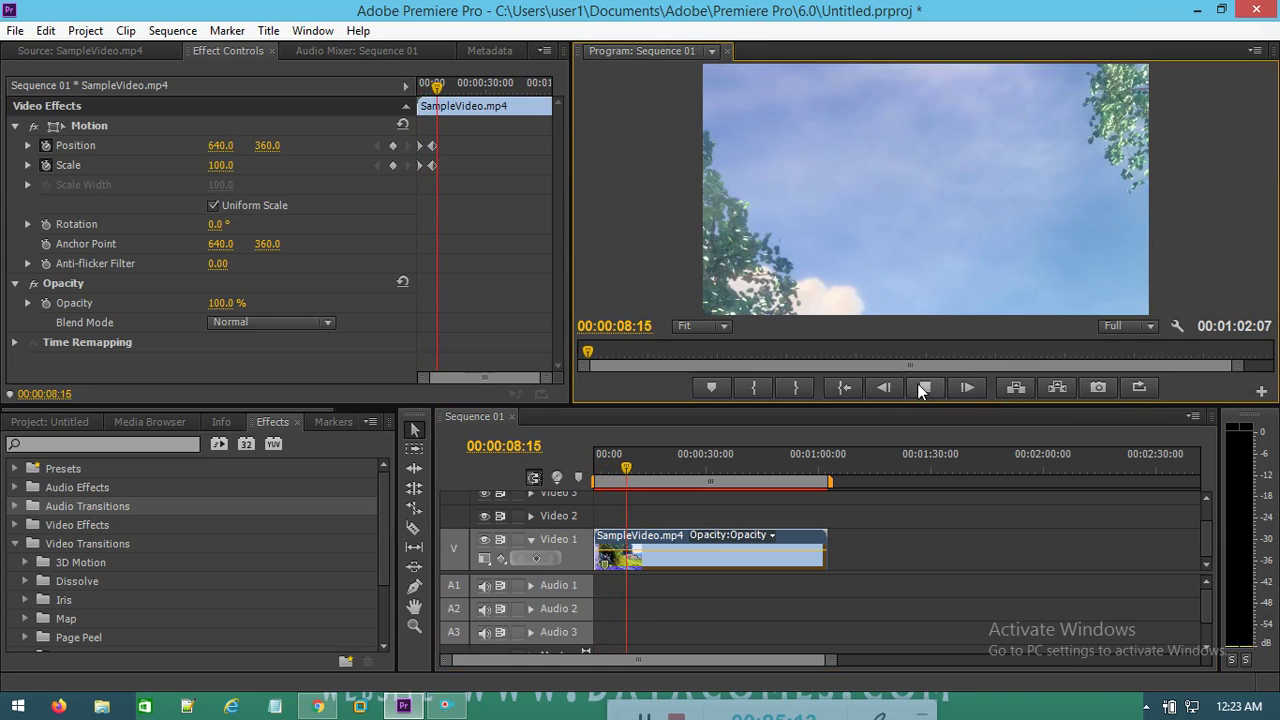
{"action": "left_click", "coordinate": [931, 382]}
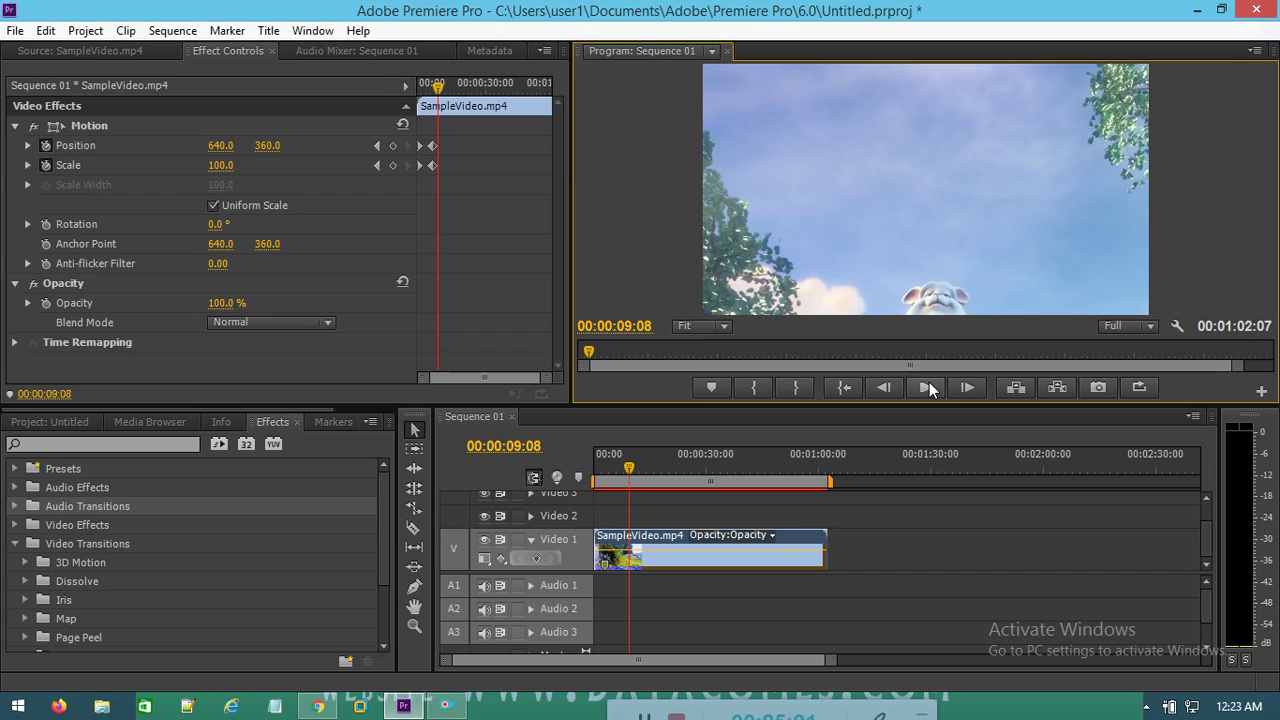
{"action": "left_click", "coordinate": [458, 710]}
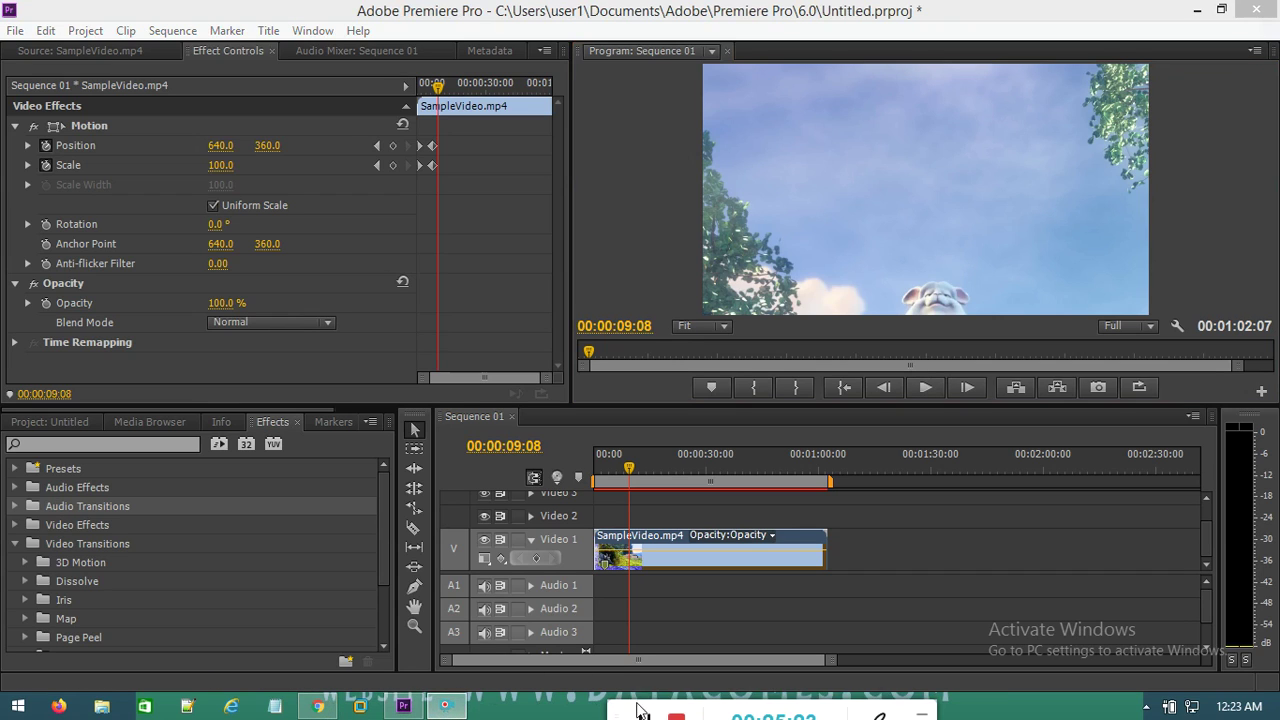